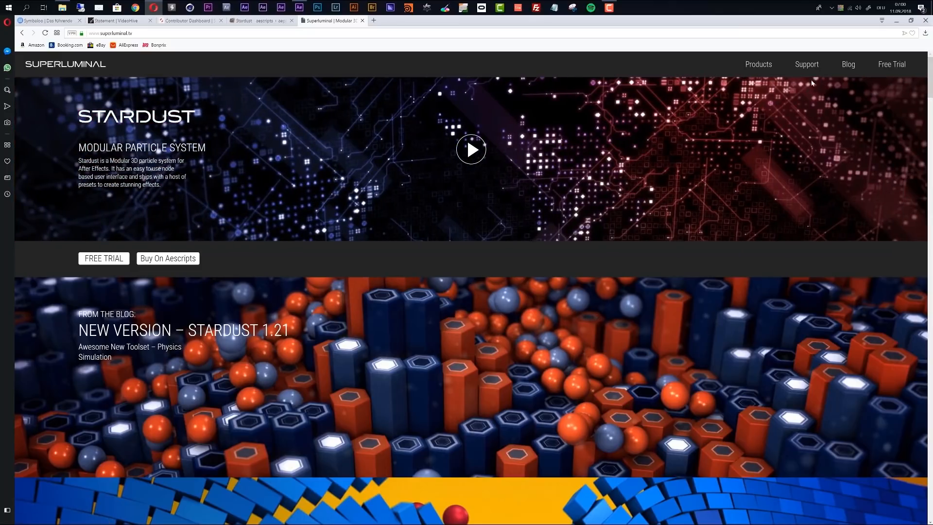
- Browse the Tutorials page on the Superluminal website, then close the browser and switch to After Effects
{"action": "mouse_move", "coordinate": [811, 68]}
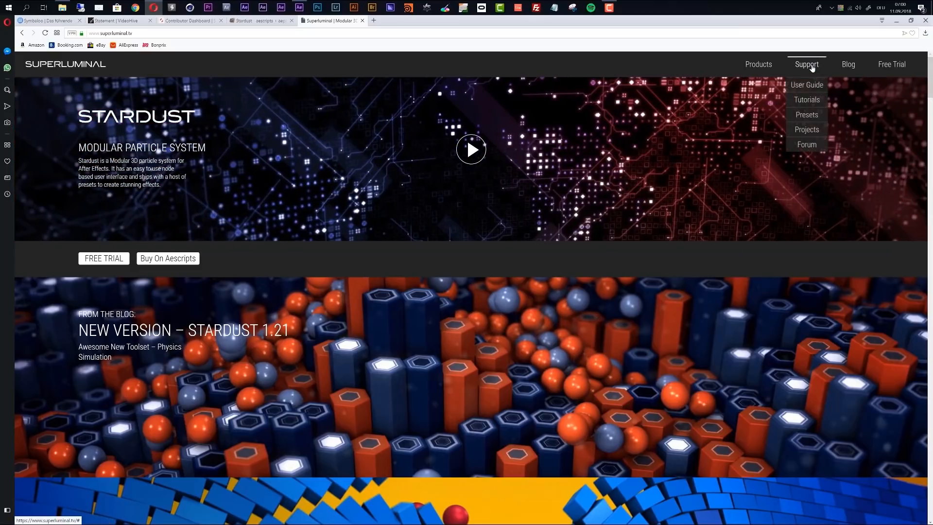
{"action": "left_click", "coordinate": [810, 103]}
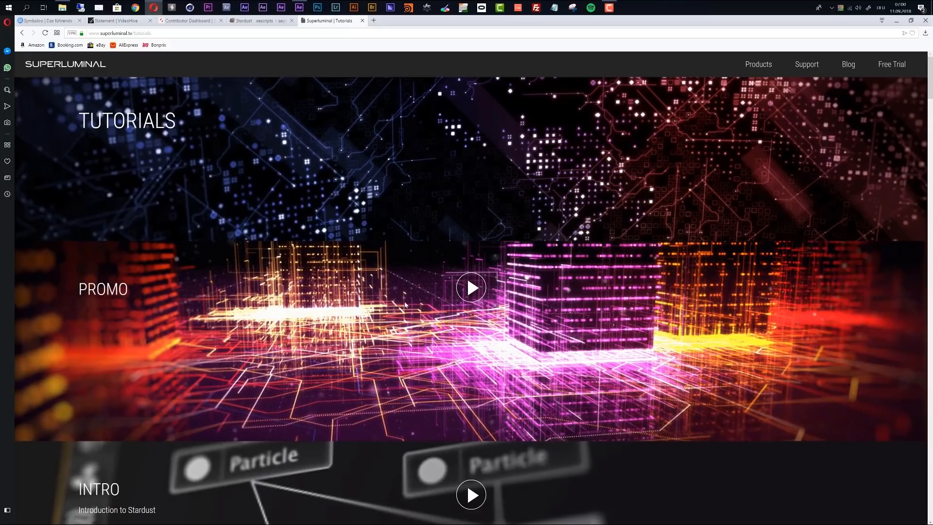
{"action": "scroll", "coordinate": [466, 272], "scroll_direction": "down", "scroll_amount": 4}
{"action": "scroll", "coordinate": [382, 315], "scroll_direction": "down", "scroll_amount": 5}
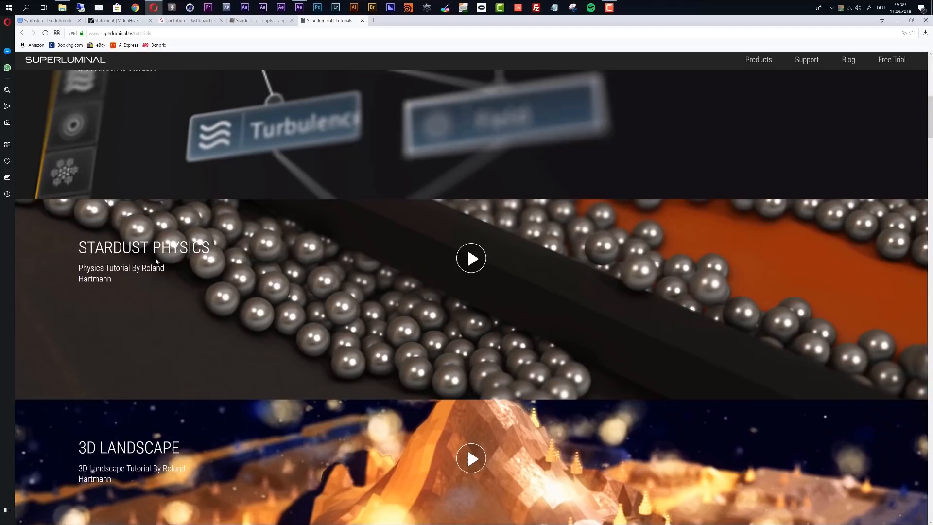
{"action": "left_click", "coordinate": [925, 21]}
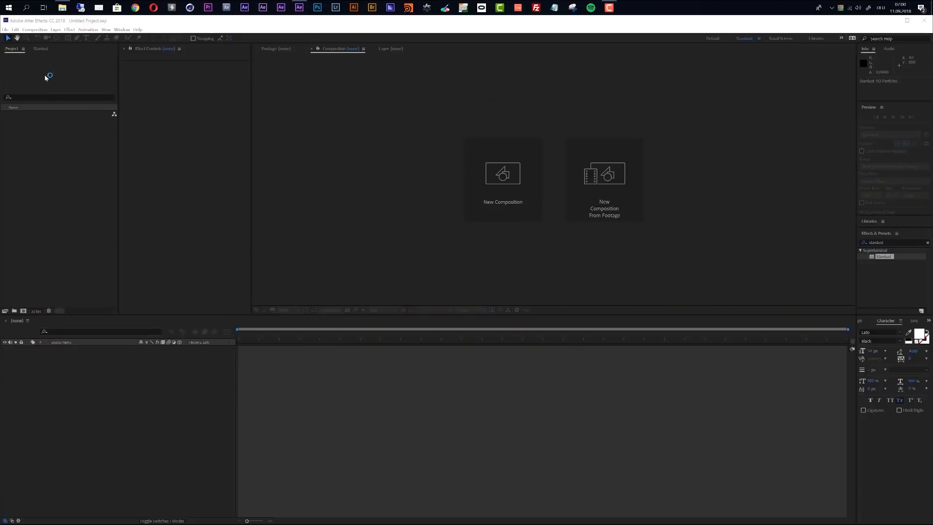
- Create a new composition named MAIN with the HDTV 1080 25 preset and a 10-second duration
{"action": "left_click", "coordinate": [35, 30]}
{"action": "left_click", "coordinate": [42, 37]}
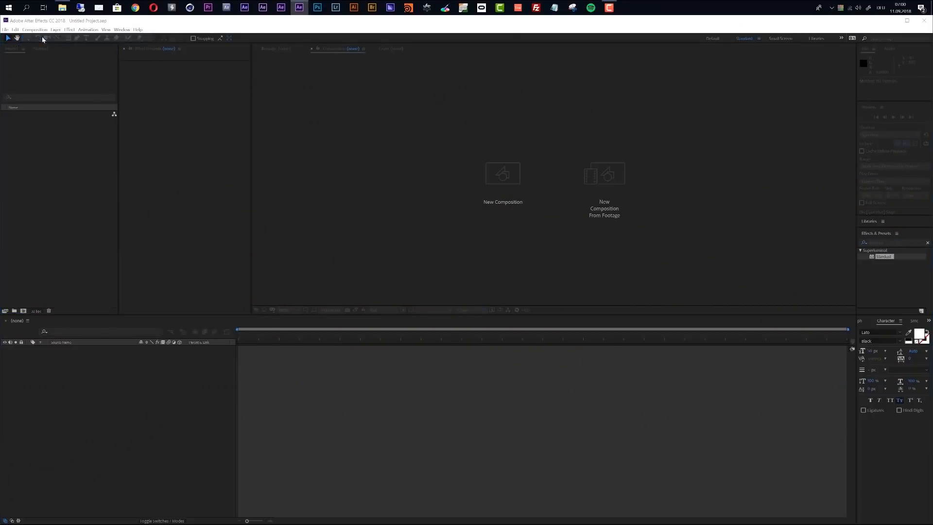
{"action": "type", "text": "MAIN"}
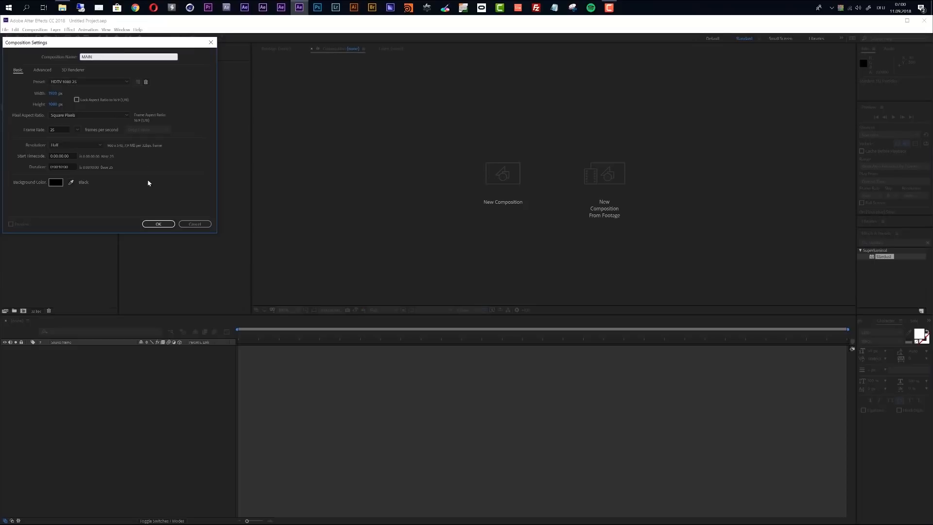
{"action": "left_click", "coordinate": [157, 223]}
{"action": "left_click", "coordinate": [158, 224]}
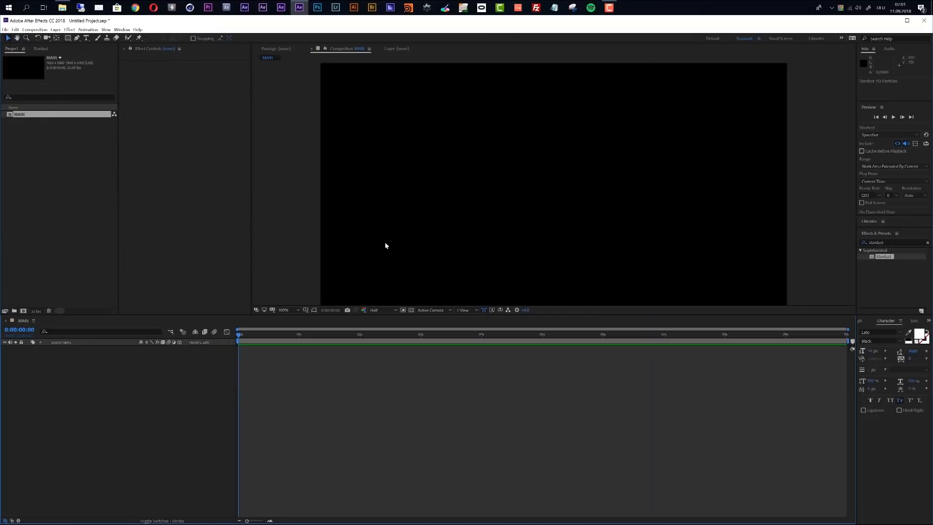
- Add a white full-frame solid layer named Stardust to the MAIN composition
{"action": "key", "text": "ctrl+y"}
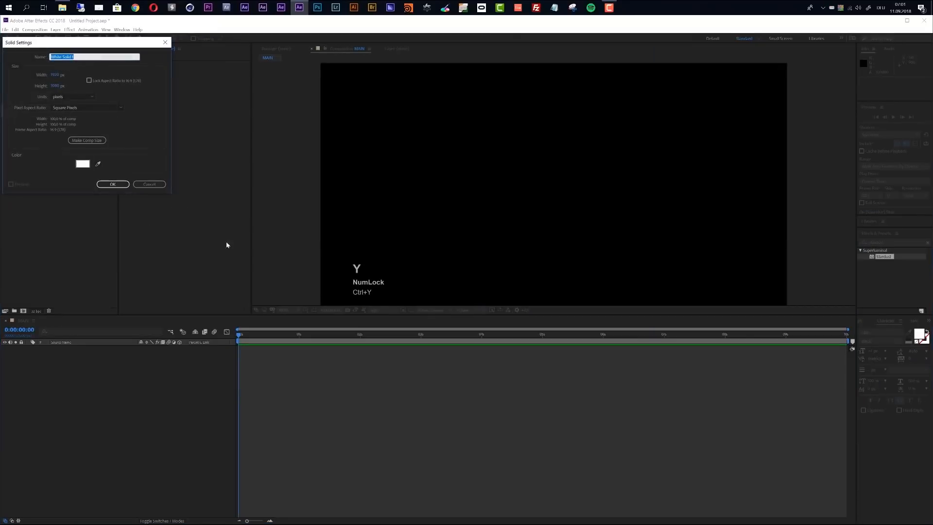
{"action": "type", "text": "Stardust"}
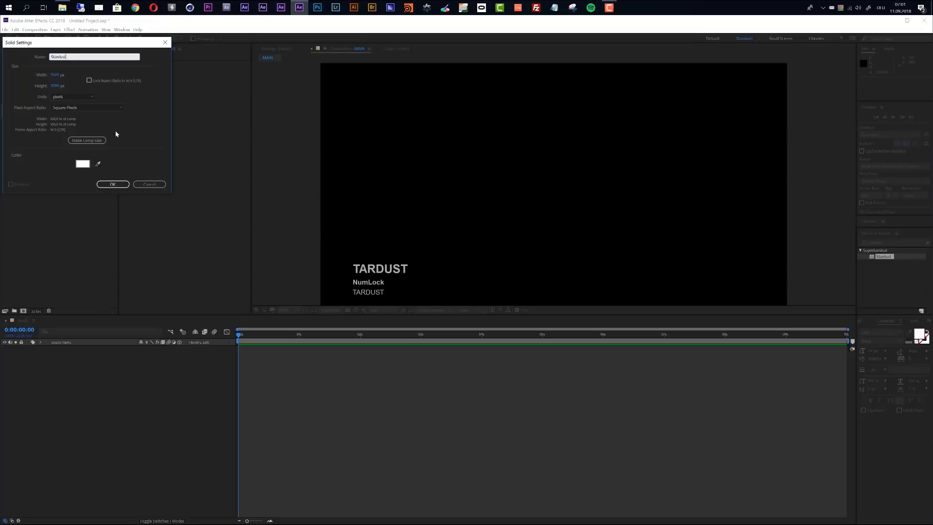
{"action": "key", "text": "Return"}
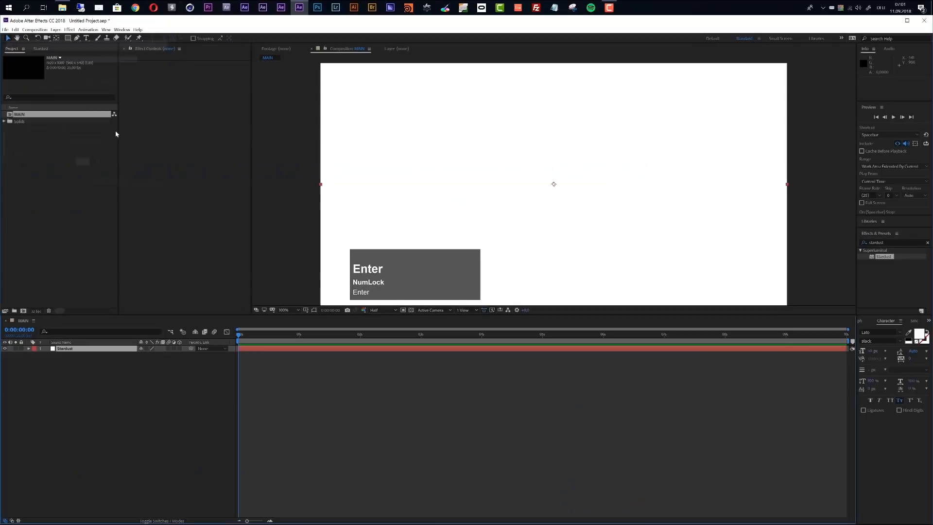
- Apply the Stardust effect to the solid layer and set the current time to 0:00:01:22
{"action": "left_click_drag", "start_coordinate": [252, 109], "coordinate": [319, 109]}
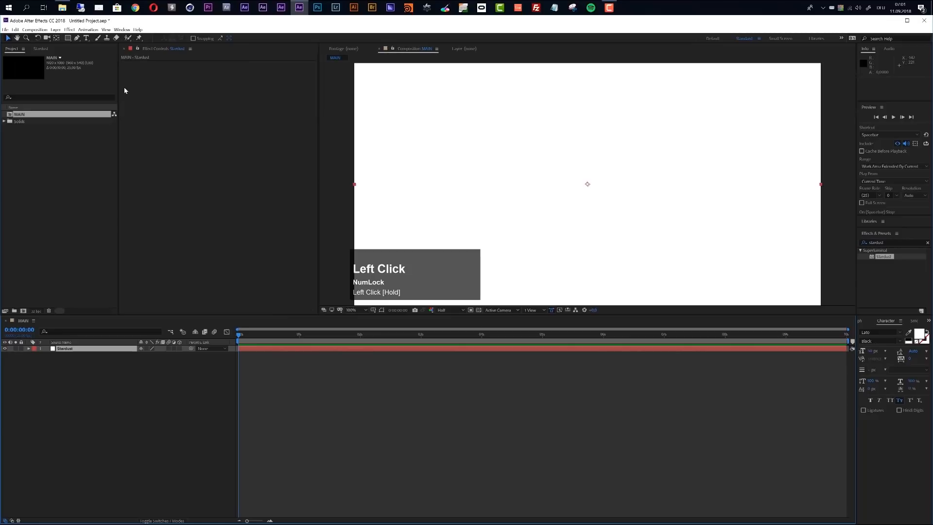
{"action": "left_click_drag", "start_coordinate": [119, 81], "coordinate": [202, 85]}
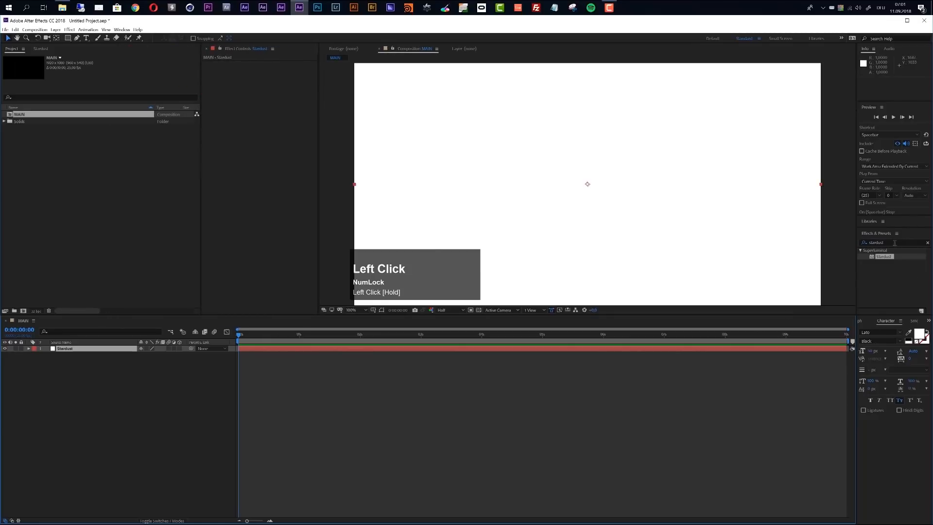
{"action": "left_click_drag", "start_coordinate": [884, 259], "coordinate": [440, 350]}
{"action": "left_click", "coordinate": [292, 334]}
{"action": "left_click_drag", "start_coordinate": [338, 337], "coordinate": [353, 335]}
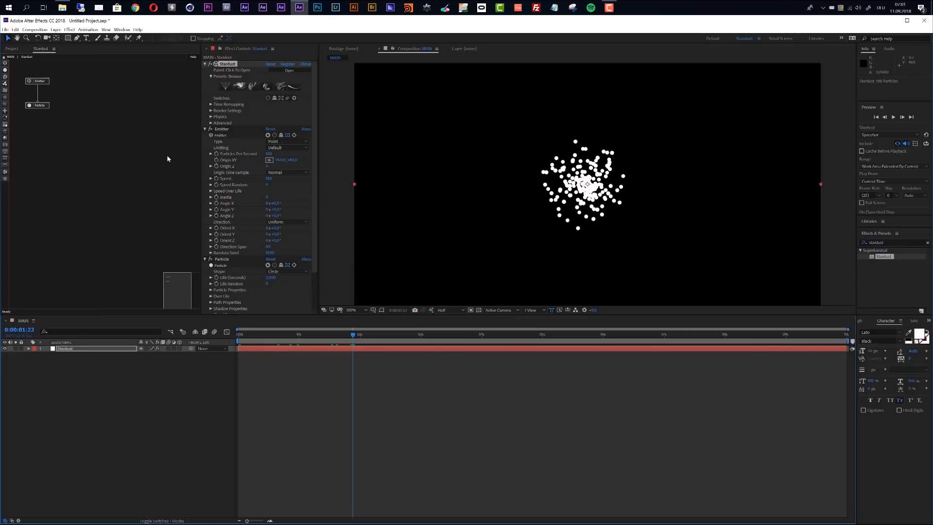
- Delete the default Emitter and Particle nodes from the Stardust graph and add a Model node
{"action": "left_click_drag", "start_coordinate": [63, 78], "coordinate": [41, 79]}
{"action": "key", "text": "Delete"}
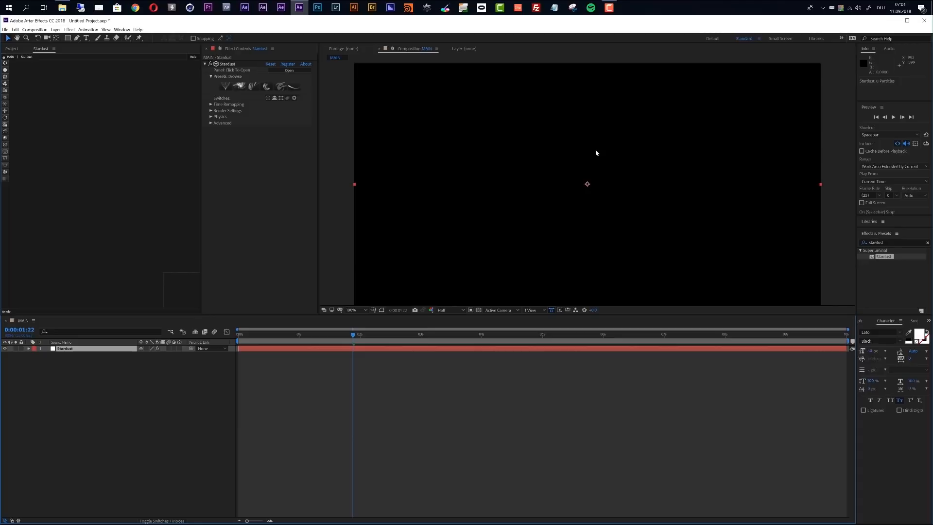
{"action": "left_click", "coordinate": [5, 134]}
{"action": "left_click_drag", "start_coordinate": [72, 96], "coordinate": [84, 73]}
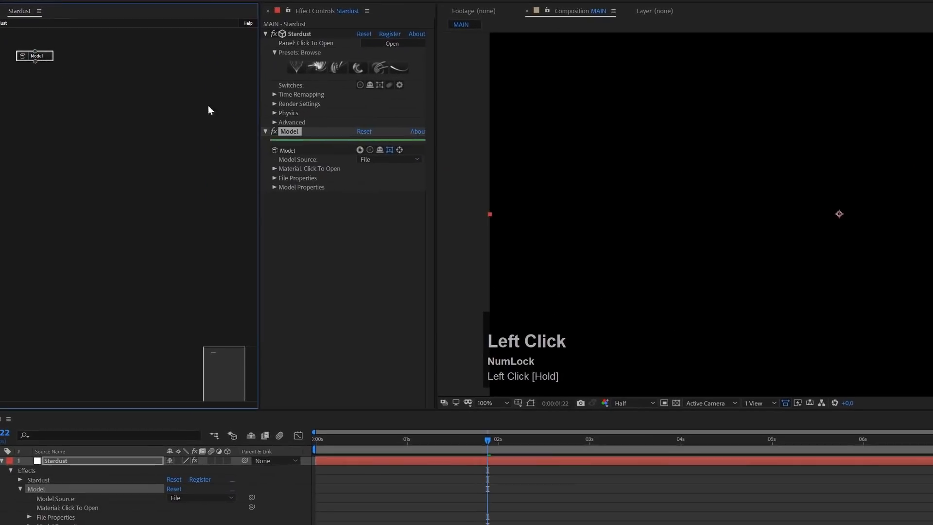
- Set the model source to Primitive and size the cube to 500 in X, 20 in Y and 500 in Z
{"action": "left_click", "coordinate": [397, 159]}
{"action": "left_click", "coordinate": [394, 183]}
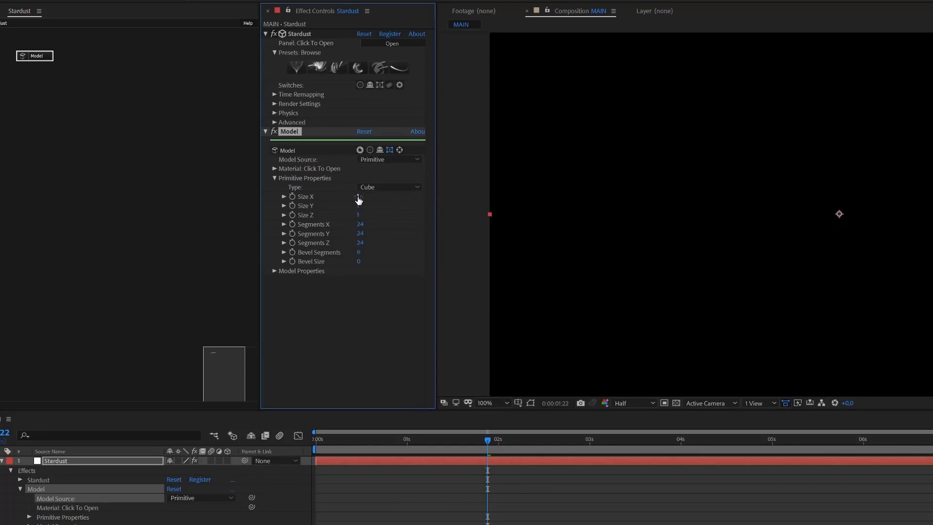
{"action": "left_click", "coordinate": [358, 196]}
{"action": "type", "text": "500"}
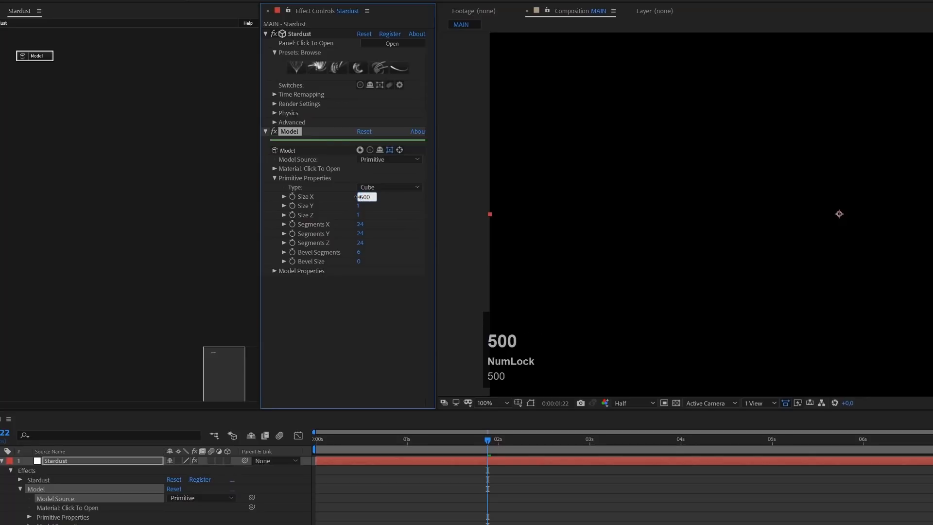
{"action": "key", "text": "Tab"}
{"action": "type", "text": "20"}
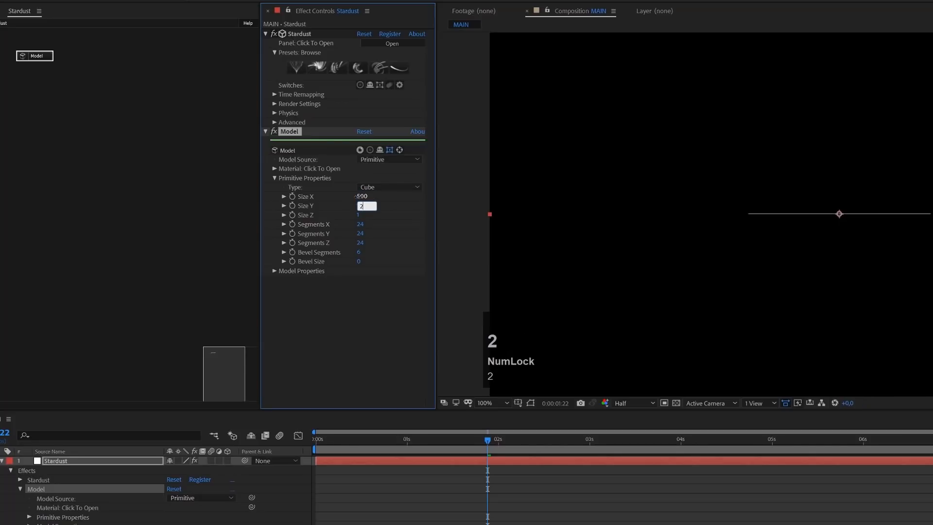
{"action": "key", "text": "Tab"}
{"action": "type", "text": "500"}
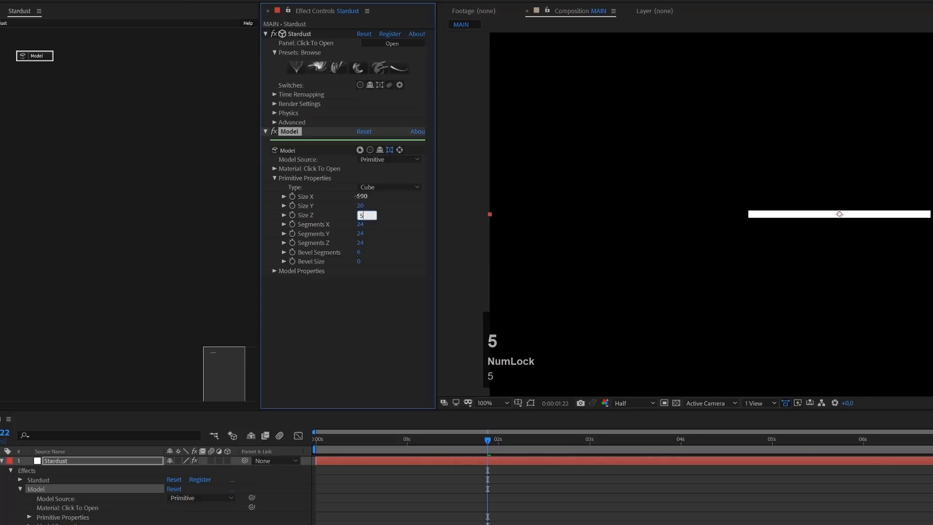
{"action": "key", "text": "Return"}
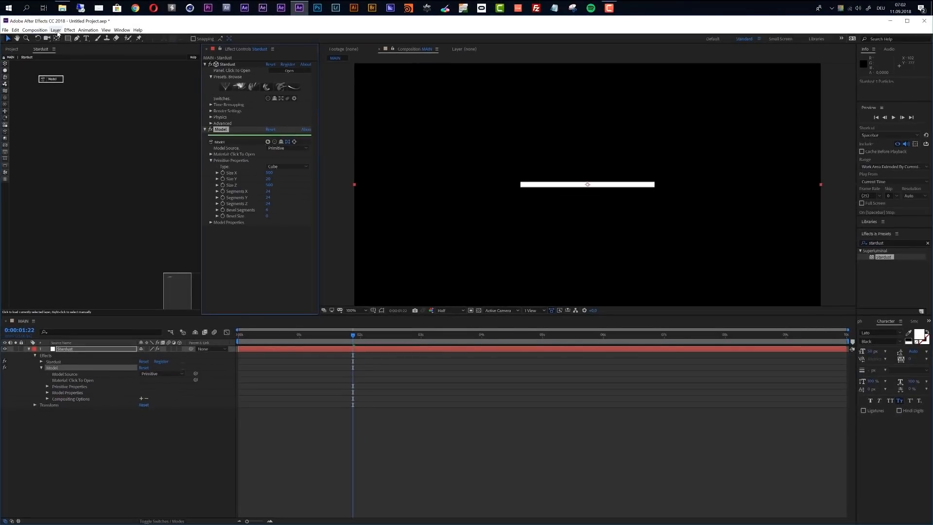
- Add a white parallel light that casts shadows and switch the composition's 3D view to Custom View 1
{"action": "left_click", "coordinate": [56, 30]}
{"action": "mouse_move", "coordinate": [73, 38]}
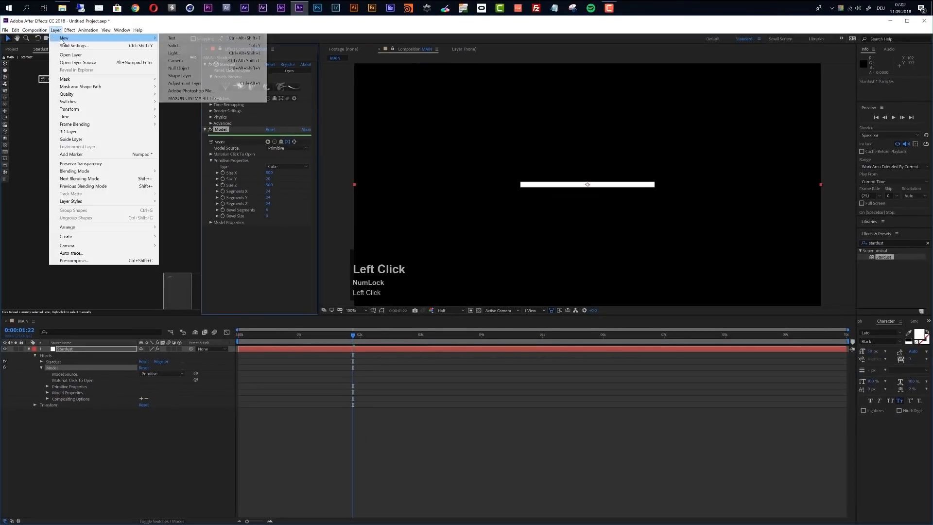
{"action": "left_click", "coordinate": [181, 53]}
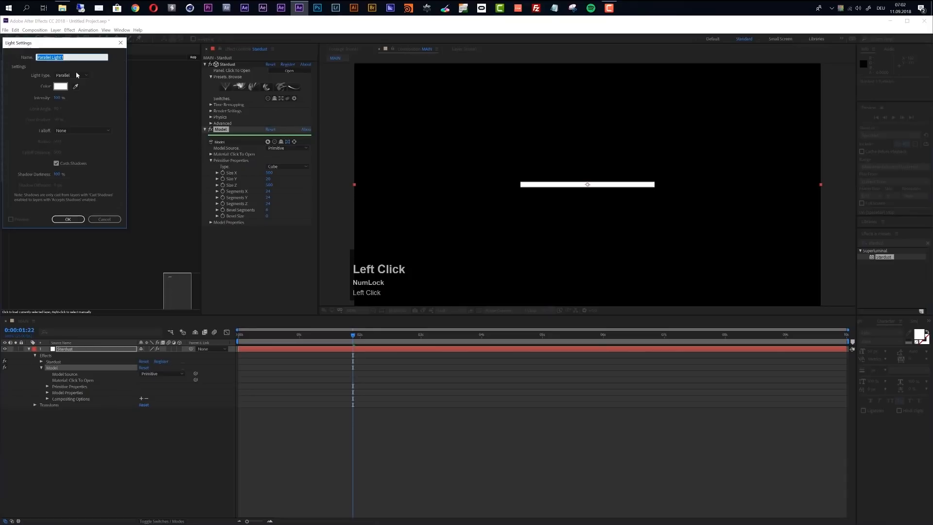
{"action": "left_click", "coordinate": [75, 219]}
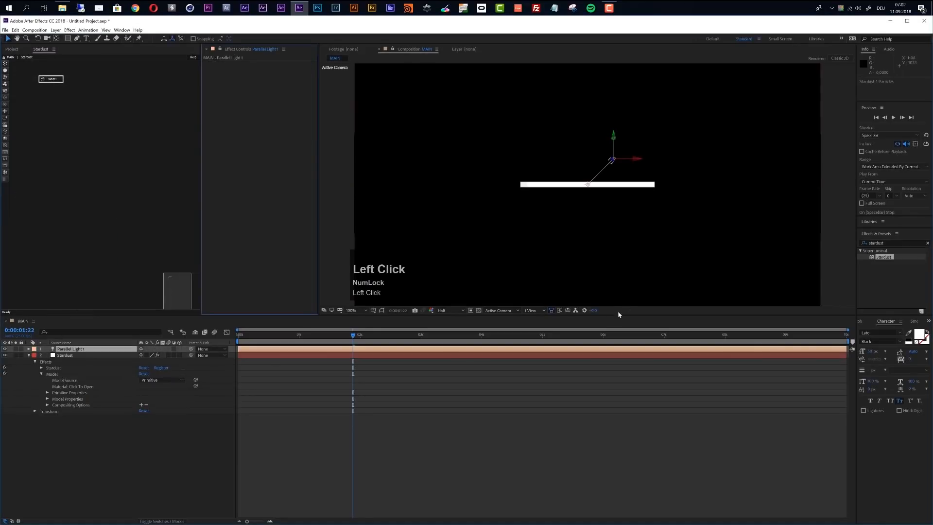
{"action": "left_click", "coordinate": [501, 311]}
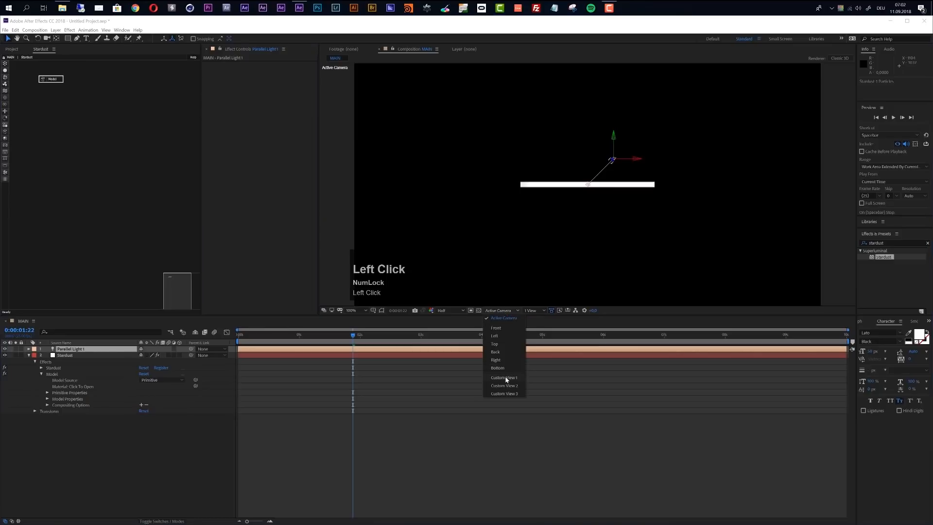
{"action": "left_click", "coordinate": [505, 378]}
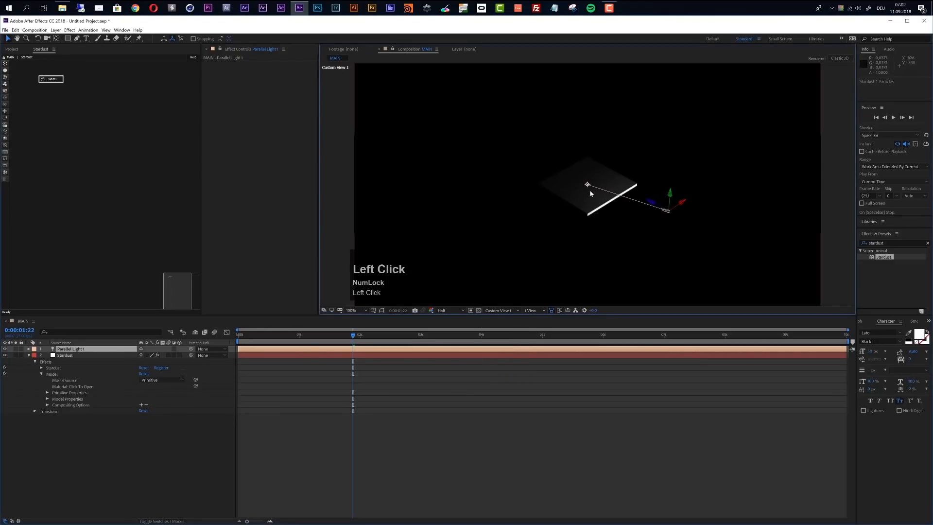
- Add a null object, rename it Light Null and make it a 3D layer
{"action": "left_click", "coordinate": [56, 30]}
{"action": "mouse_move", "coordinate": [155, 43]}
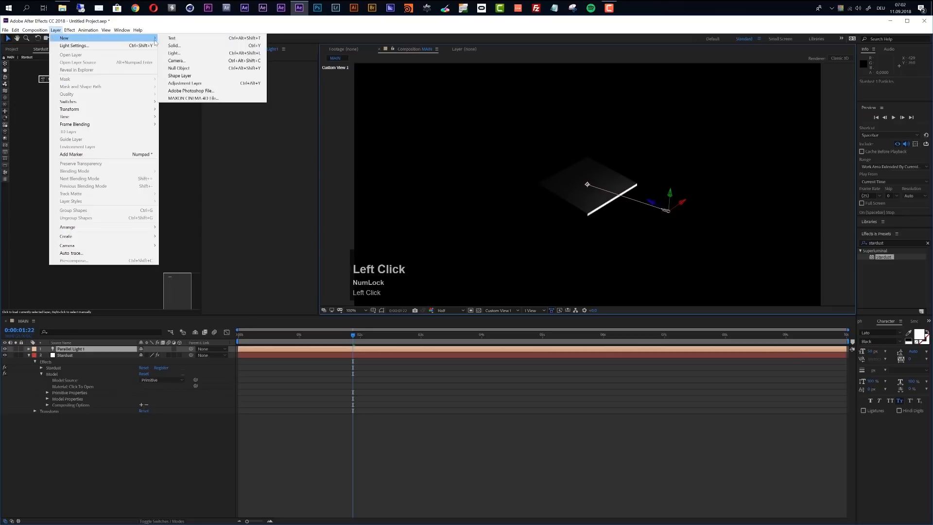
{"action": "left_click", "coordinate": [179, 68]}
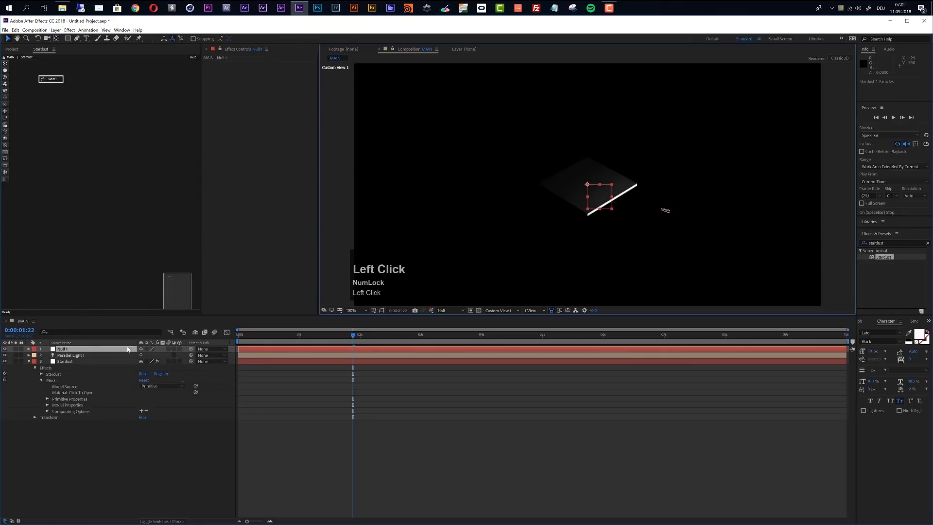
{"action": "key", "text": "KP_Enter"}
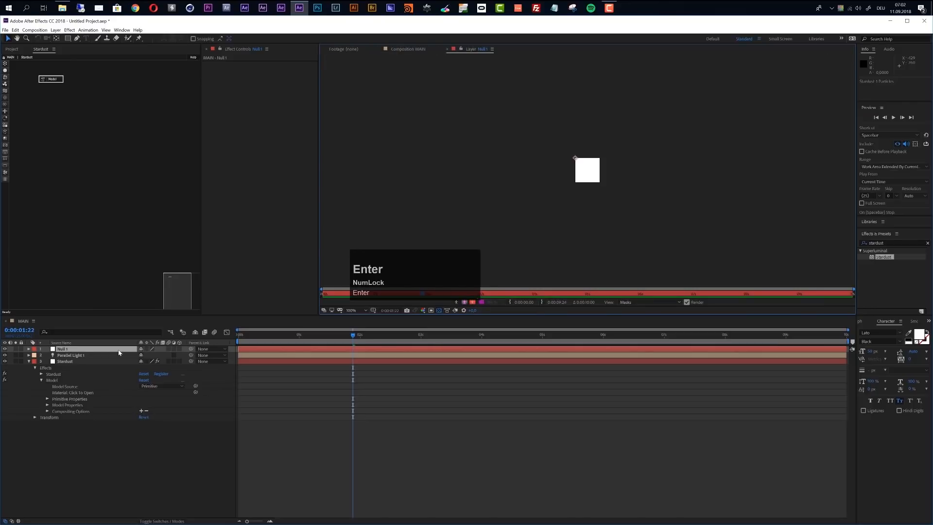
{"action": "left_click", "coordinate": [421, 50]}
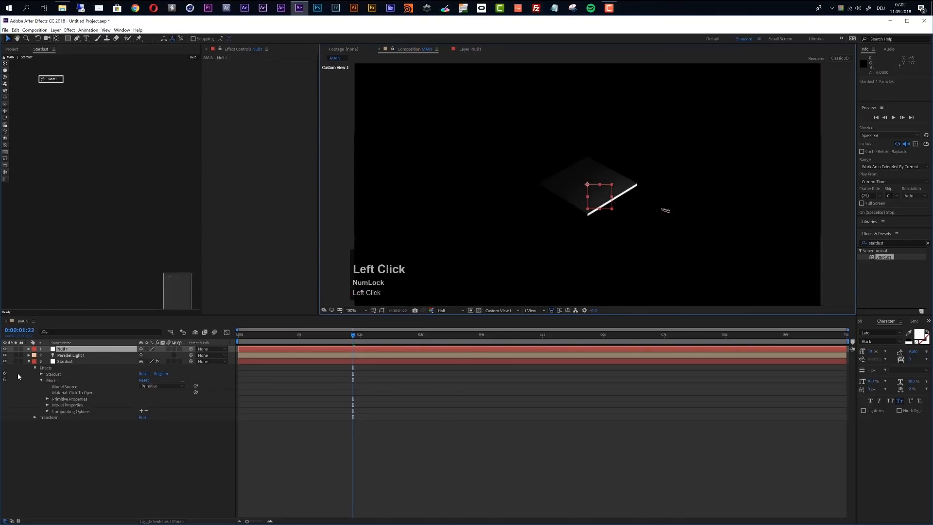
{"action": "key", "text": "Return"}
{"action": "type", "text": "Light Null"}
{"action": "key", "text": "Return"}
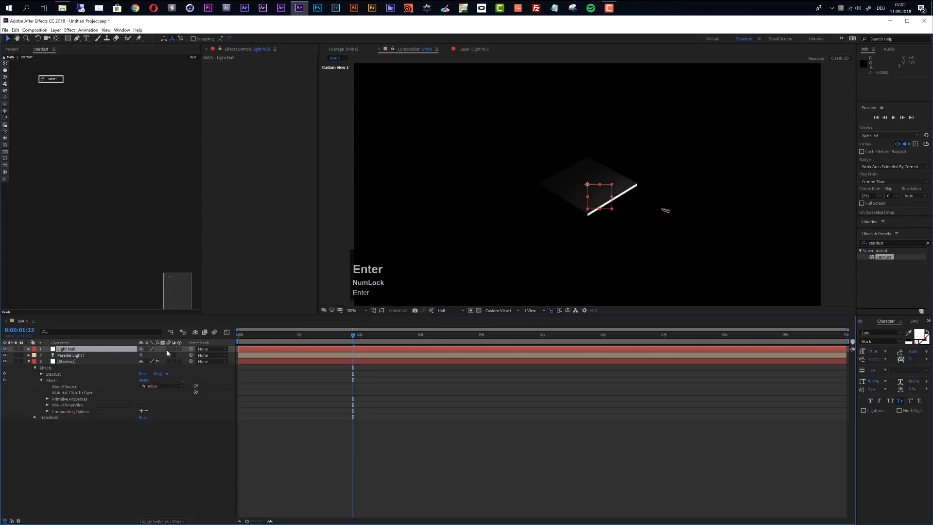
{"action": "left_click", "coordinate": [179, 349]}
- Reveal the transform properties of the Parallel Light 1 and Light Null layers in the timeline
{"action": "left_click", "coordinate": [90, 355]}
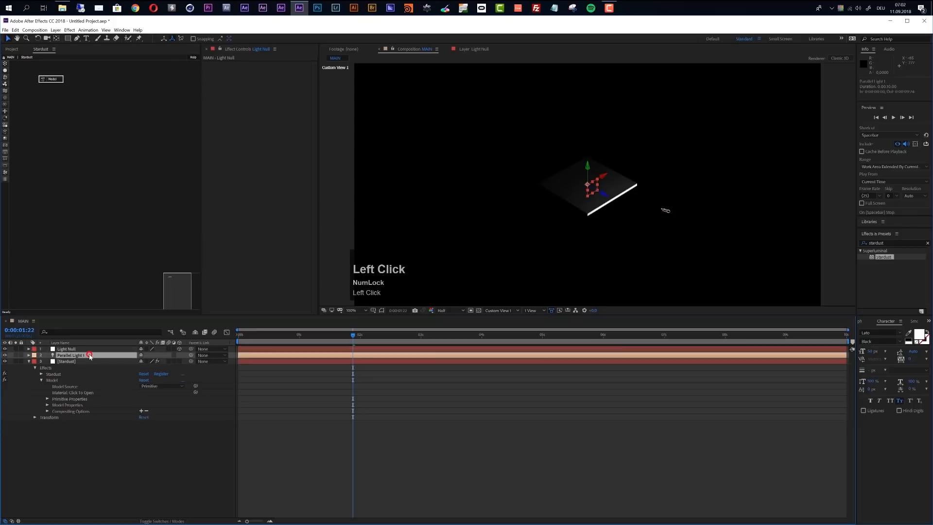
{"action": "left_click", "coordinate": [29, 355]}
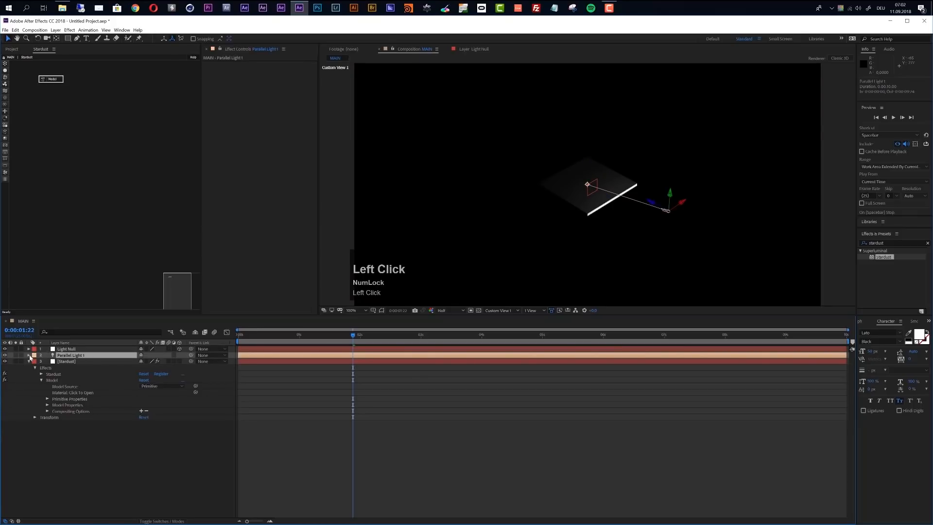
{"action": "left_click", "coordinate": [35, 362]}
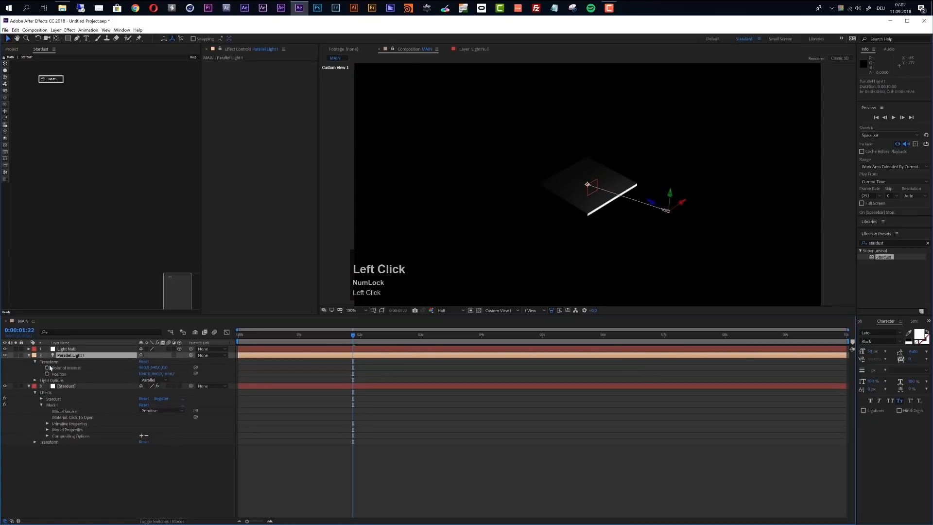
{"action": "left_click", "coordinate": [28, 349]}
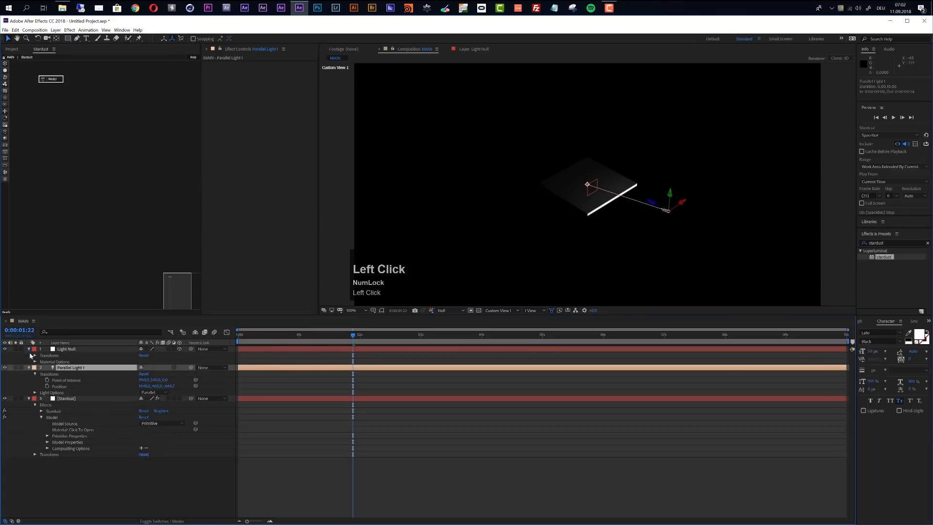
{"action": "left_click", "coordinate": [35, 356]}
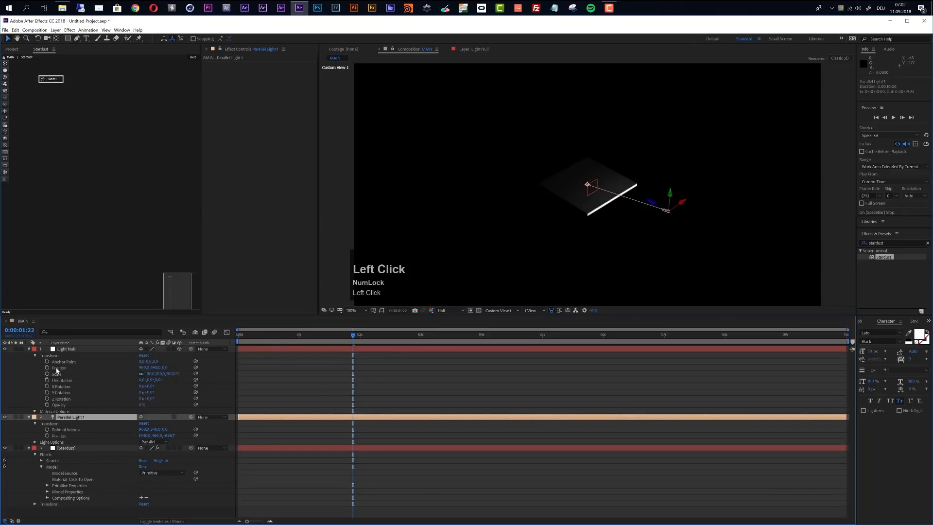
{"action": "left_click", "coordinate": [47, 430], "text": "alt"}
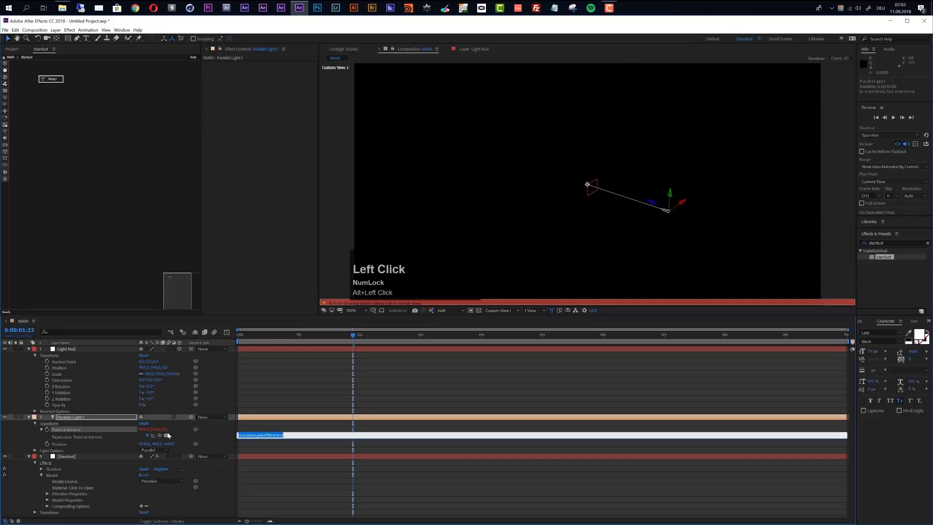
{"action": "left_click_drag", "start_coordinate": [161, 436], "coordinate": [64, 363]}
{"action": "left_click", "coordinate": [91, 414]}
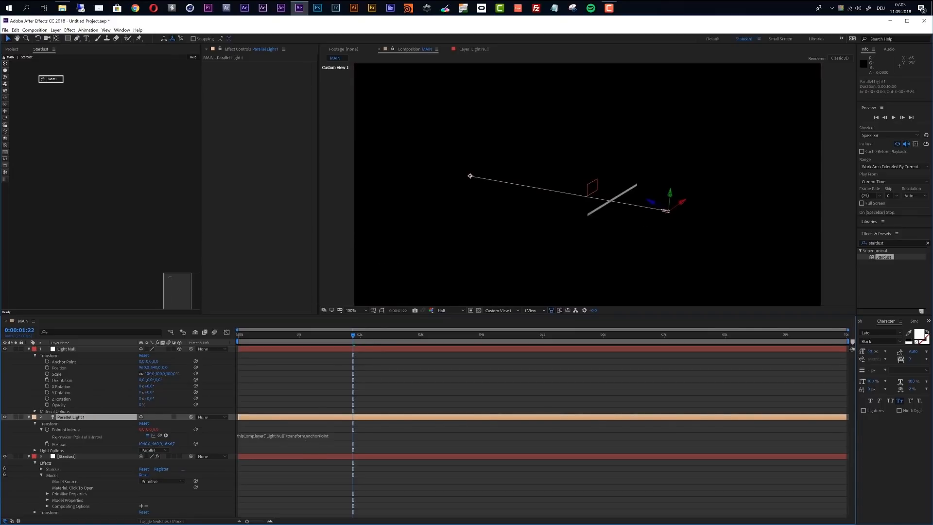
{"action": "left_click", "coordinate": [306, 436]}
{"action": "key", "text": "ctrl+z"}
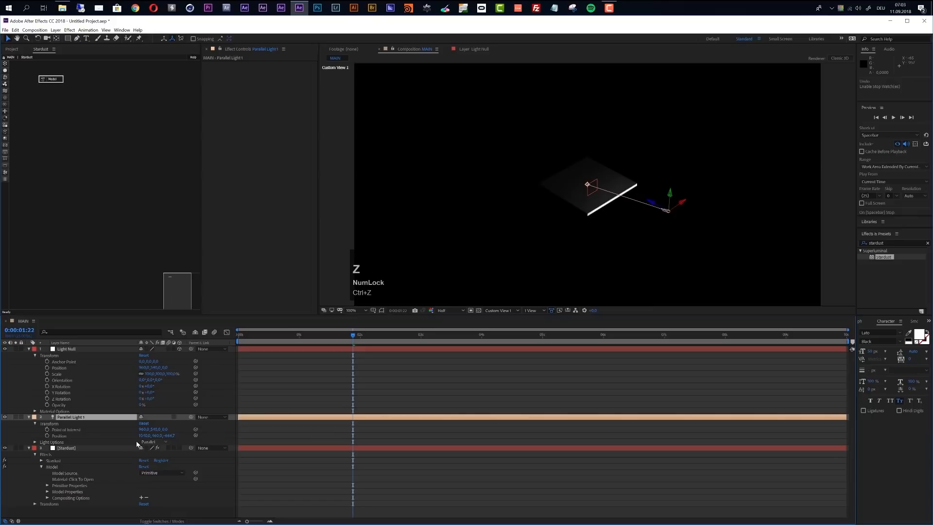
- Link Parallel Light 1's Point of Interest to Light Null's Position with an expression
{"action": "left_click", "coordinate": [47, 430], "text": "alt"}
{"action": "left_click_drag", "start_coordinate": [160, 435], "coordinate": [69, 370]}
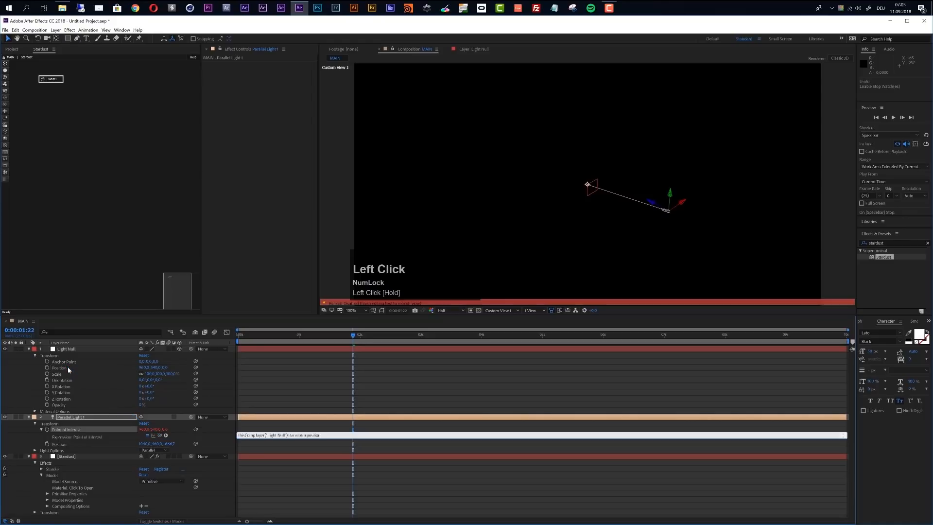
{"action": "left_click", "coordinate": [307, 469]}
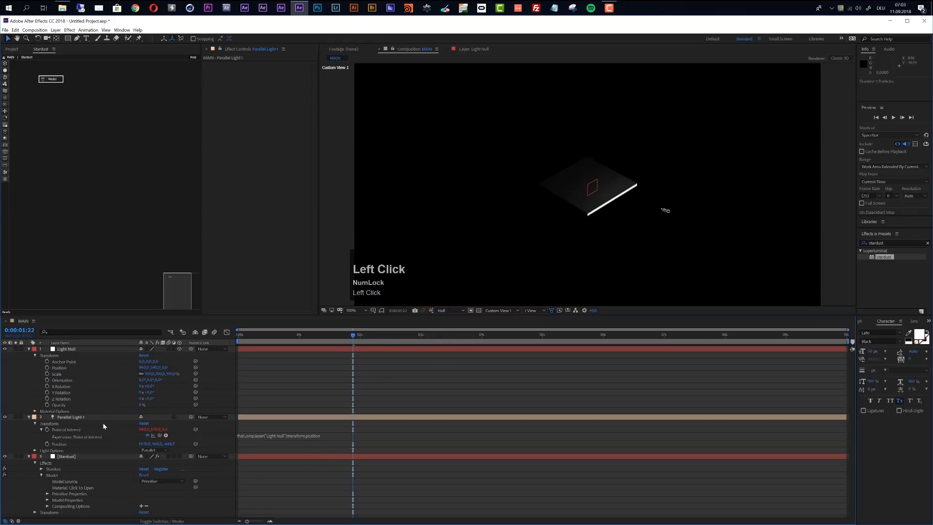
- Move Parallel Light 1 higher beside the flat cube and increase its falloff distance
{"action": "left_click", "coordinate": [78, 419]}
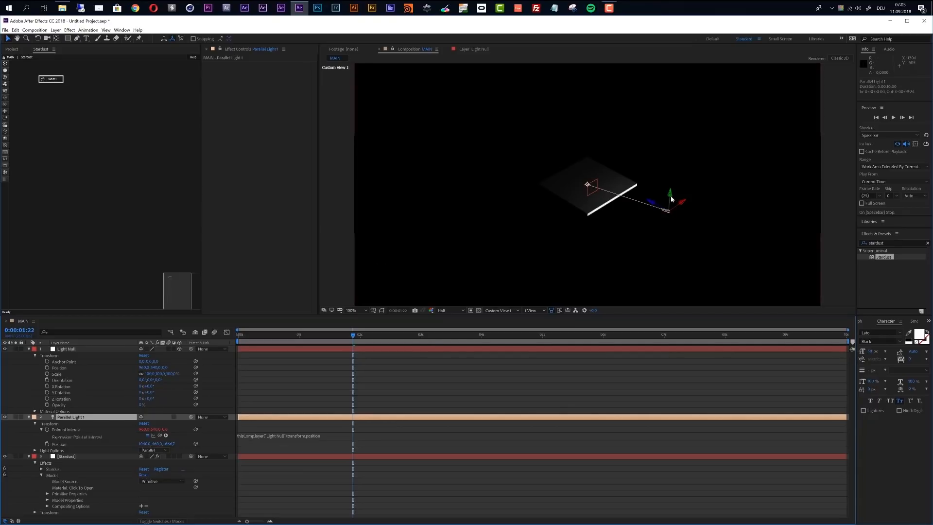
{"action": "left_click_drag", "start_coordinate": [668, 210], "coordinate": [706, 151]}
{"action": "key", "text": "ctrl+z"}
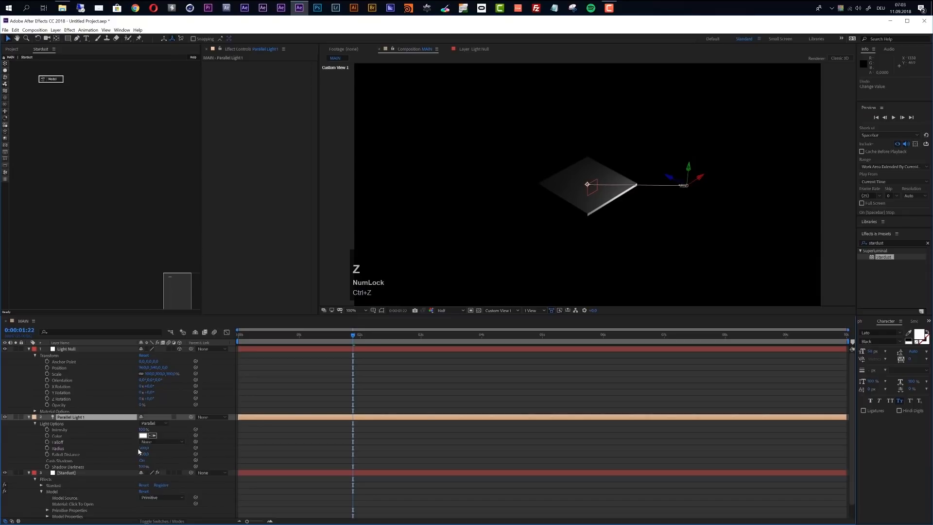
{"action": "left_click_drag", "start_coordinate": [144, 454], "coordinate": [316, 458]}
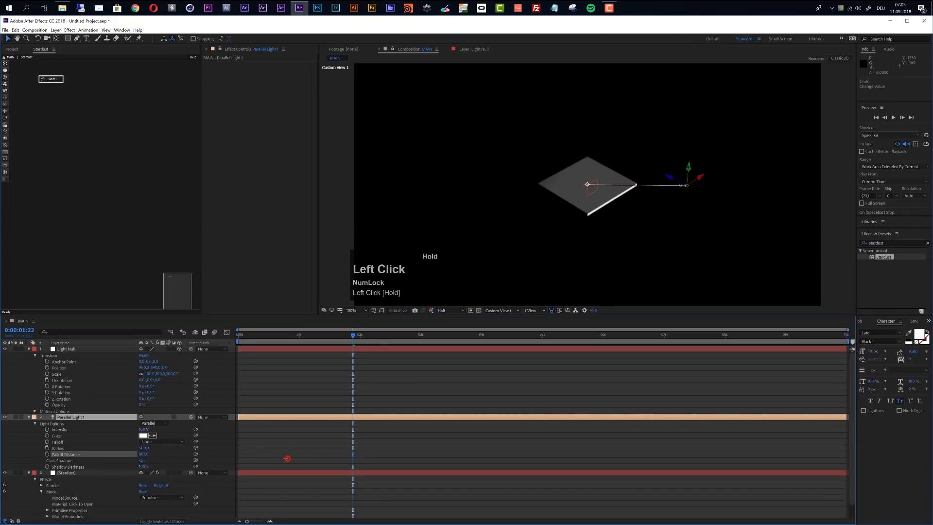
{"action": "left_click", "coordinate": [270, 462]}
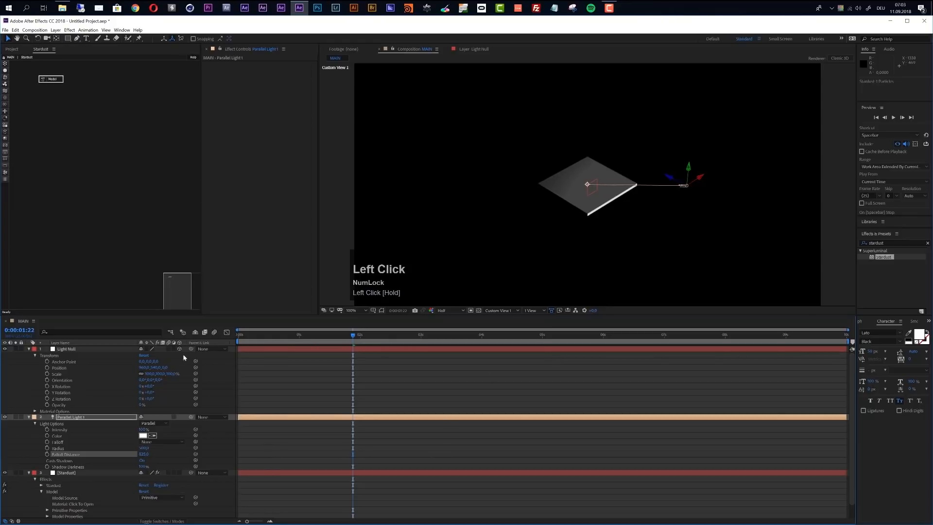
- Give the Light Null and Parallel Light 1 layers the Aqua label colour and collapse their properties
{"action": "left_click", "coordinate": [29, 349]}
{"action": "left_click", "coordinate": [63, 349]}
{"action": "left_click", "coordinate": [65, 355], "text": "shift"}
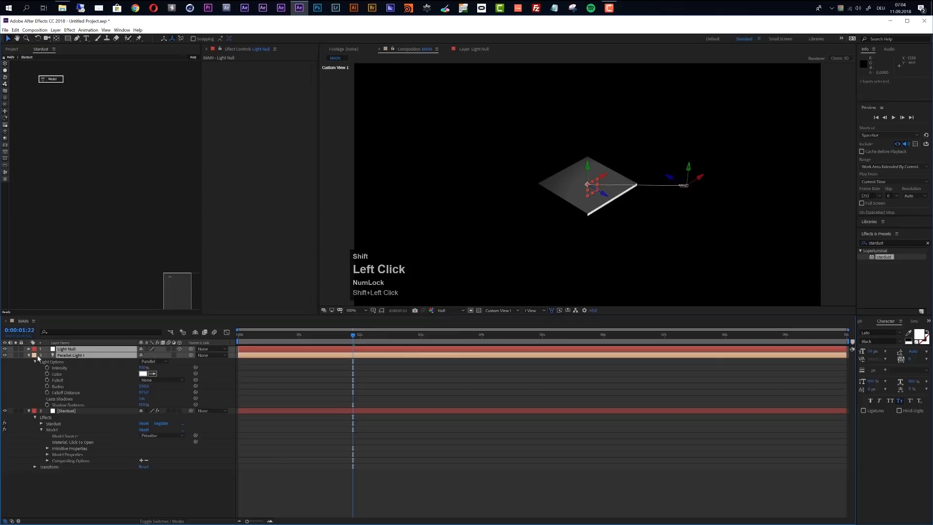
{"action": "left_click", "coordinate": [34, 355]}
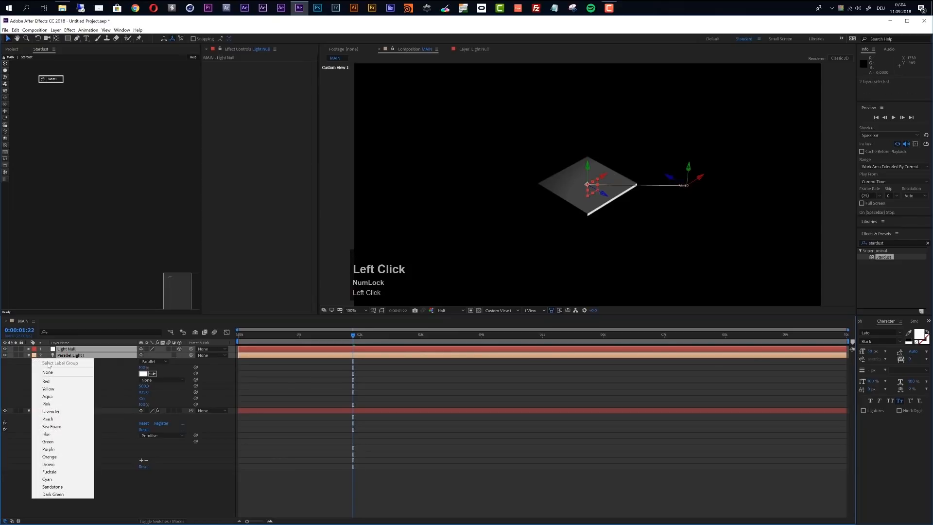
{"action": "left_click", "coordinate": [48, 396]}
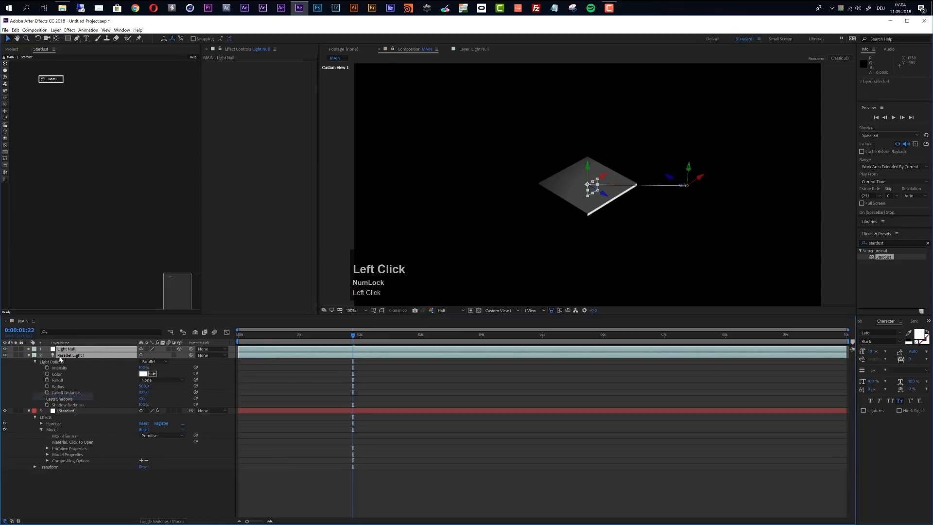
{"action": "left_click", "coordinate": [29, 355]}
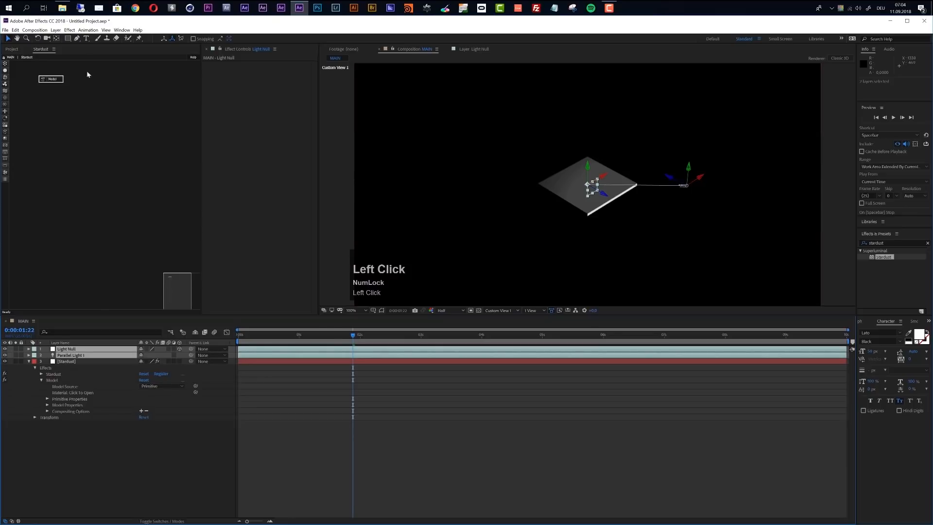
- Add a one-node camera to the composition
{"action": "left_click", "coordinate": [58, 31]}
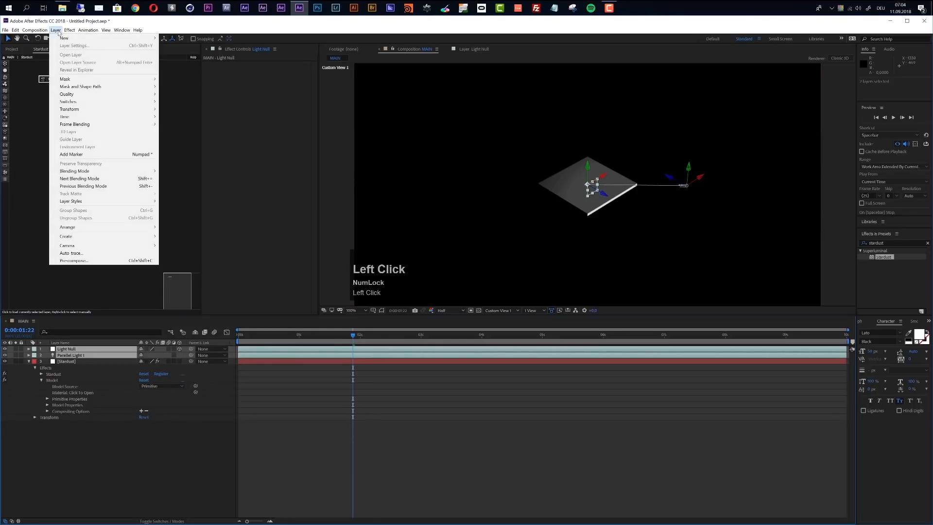
{"action": "mouse_move", "coordinate": [97, 38]}
{"action": "left_click", "coordinate": [170, 60]}
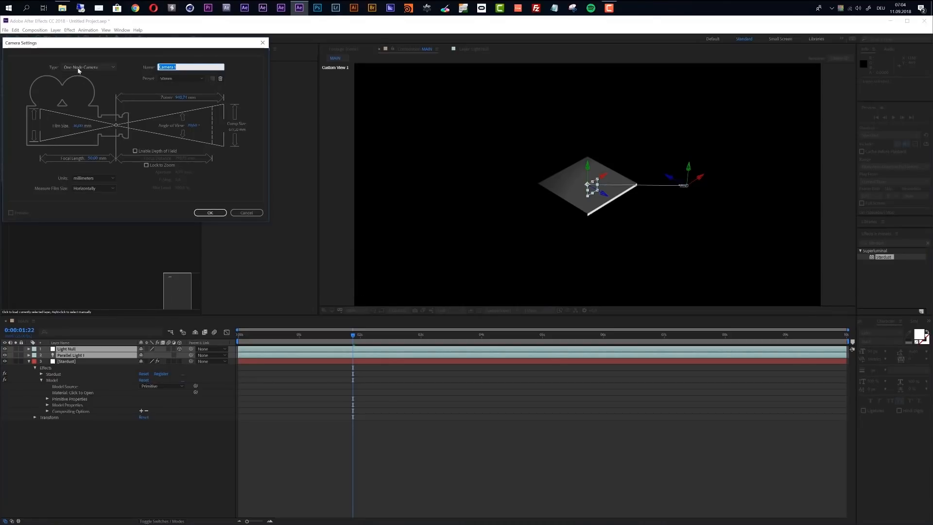
{"action": "left_click", "coordinate": [209, 213]}
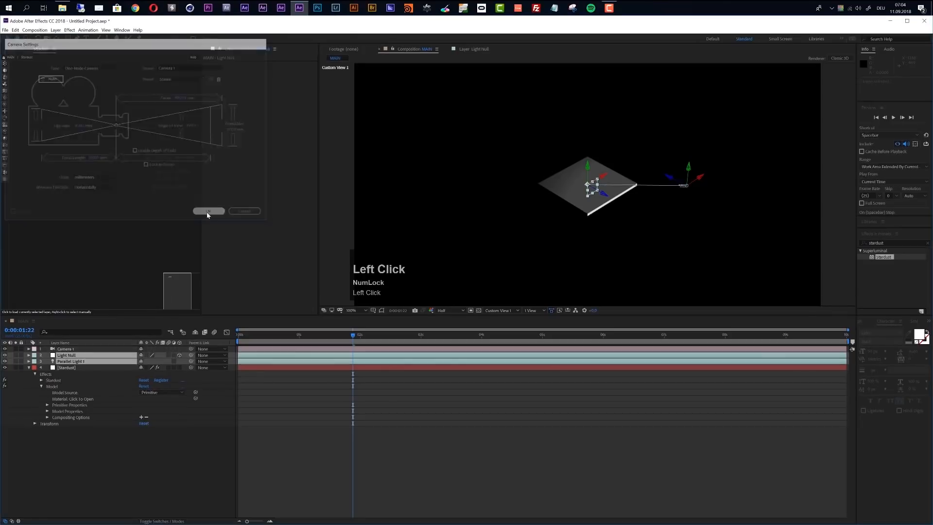
- Add a null object, make it a 3D layer and rename it Cam Control
{"action": "left_click", "coordinate": [58, 31]}
{"action": "mouse_move", "coordinate": [62, 39]}
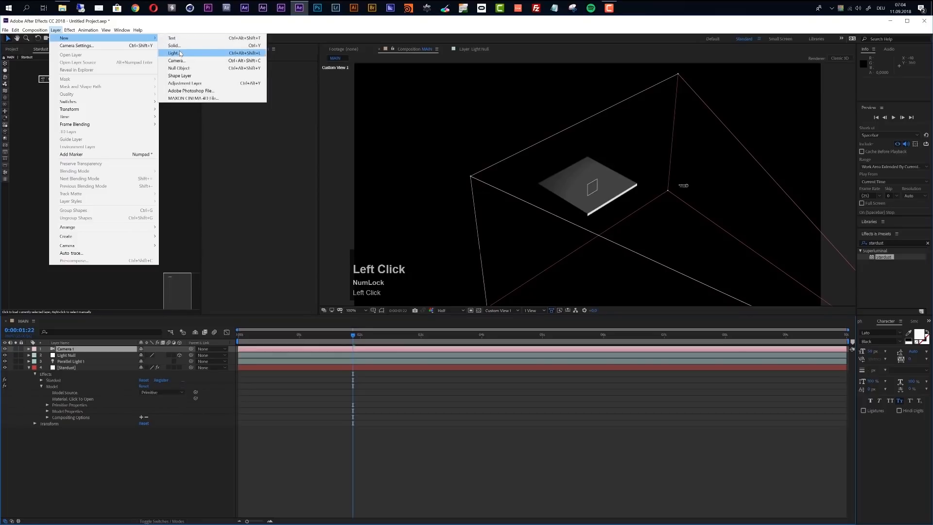
{"action": "left_click", "coordinate": [179, 68]}
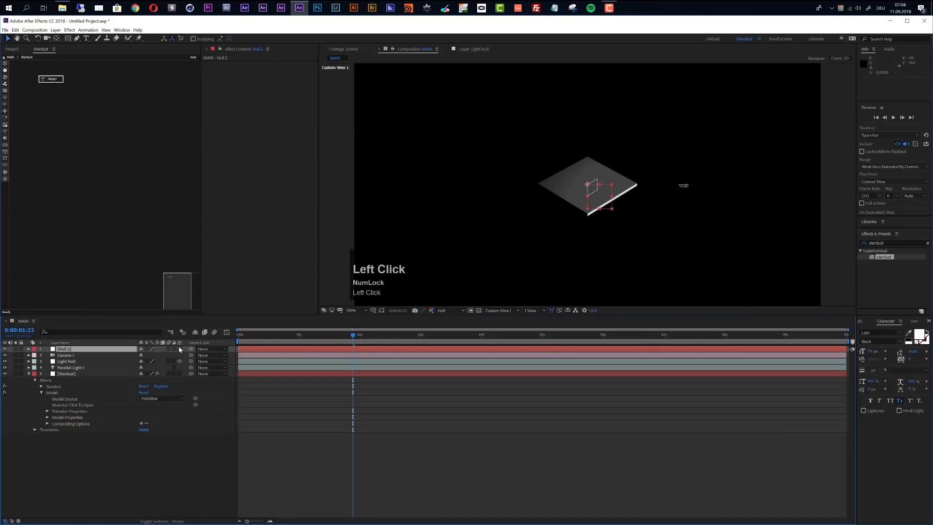
{"action": "left_click", "coordinate": [76, 354]}
{"action": "left_click", "coordinate": [75, 348]}
{"action": "key", "text": "Return"}
{"action": "type", "text": "Cam Control"}
{"action": "key", "text": "Return"}
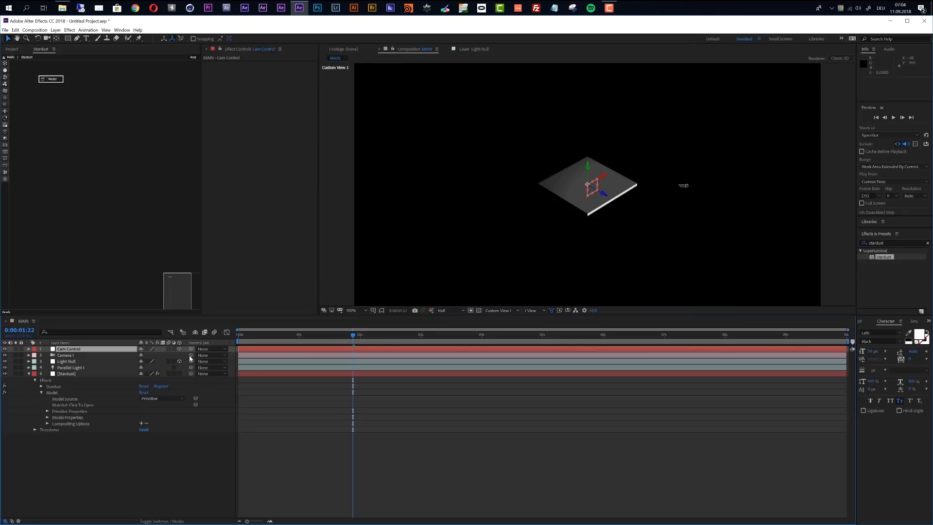
- Parent Camera 1 to the Cam Control null and give both layers the Yellow label colour
{"action": "left_click_drag", "start_coordinate": [191, 354], "coordinate": [70, 350]}
{"action": "left_click", "coordinate": [71, 356]}
{"action": "left_click", "coordinate": [72, 350], "text": "shift"}
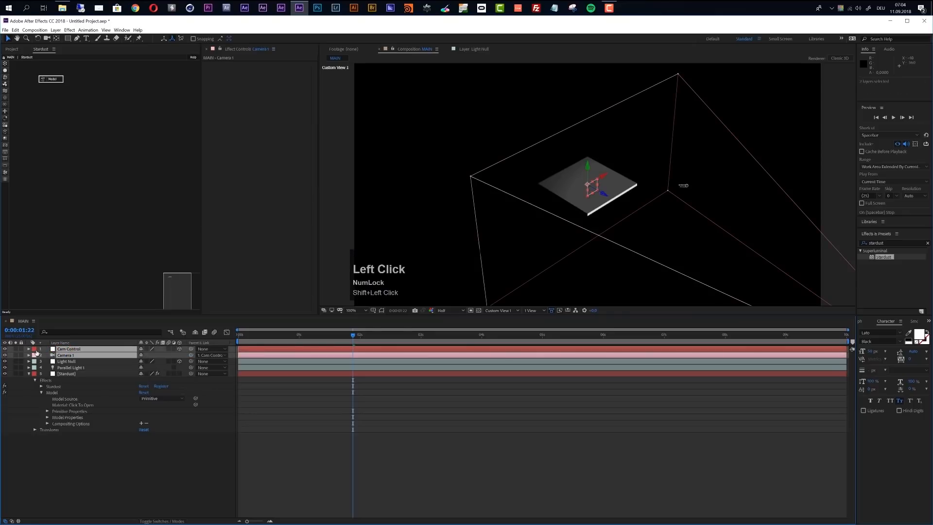
{"action": "left_click", "coordinate": [34, 349]}
{"action": "left_click", "coordinate": [48, 383]}
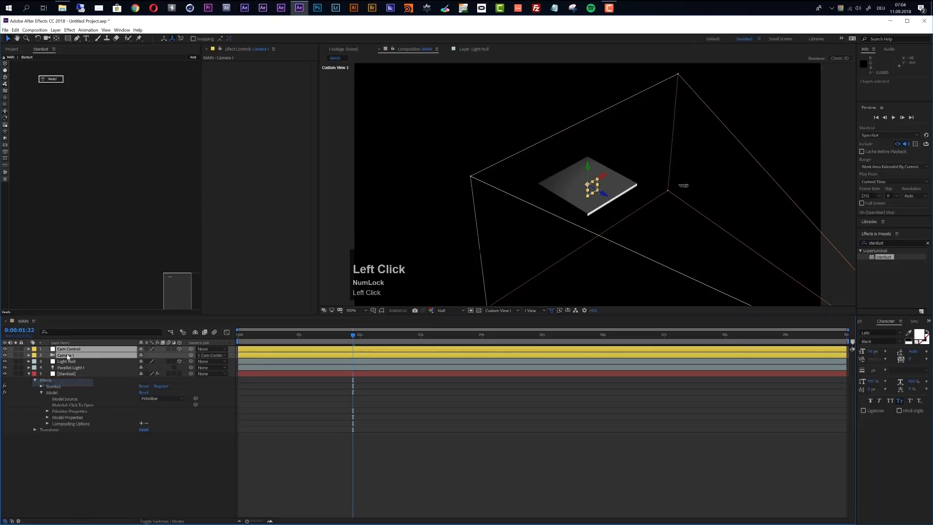
{"action": "left_click", "coordinate": [115, 497]}
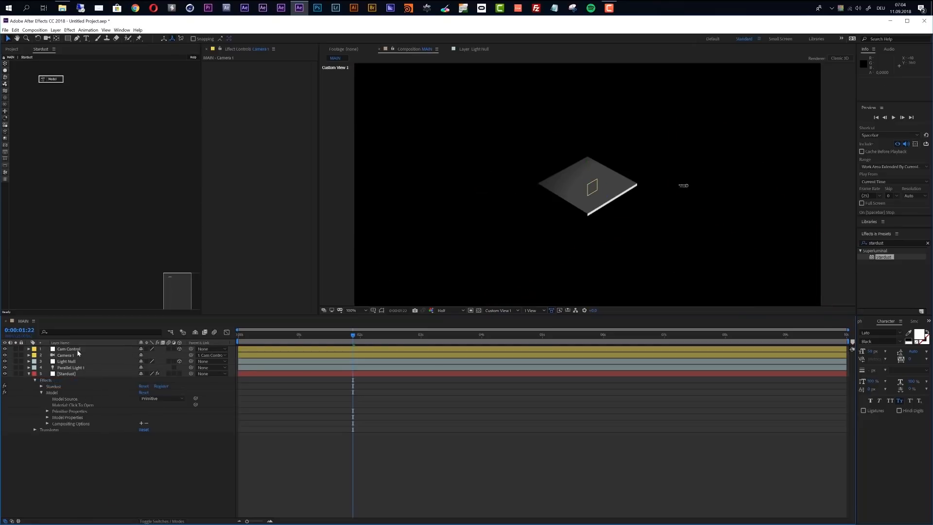
- Duplicate the Model node of the Stardust layer and place the copy beside the original in the node graph
{"action": "left_click", "coordinate": [68, 374]}
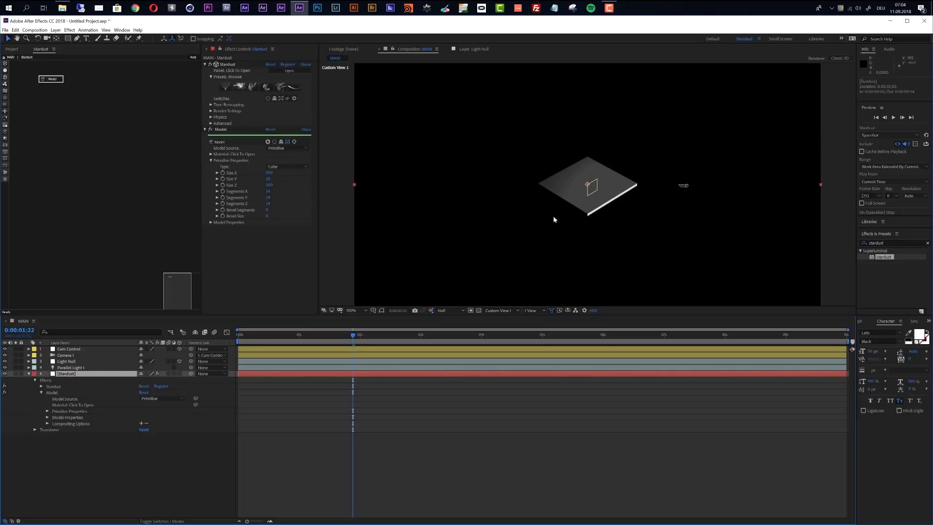
{"action": "left_click", "coordinate": [59, 81]}
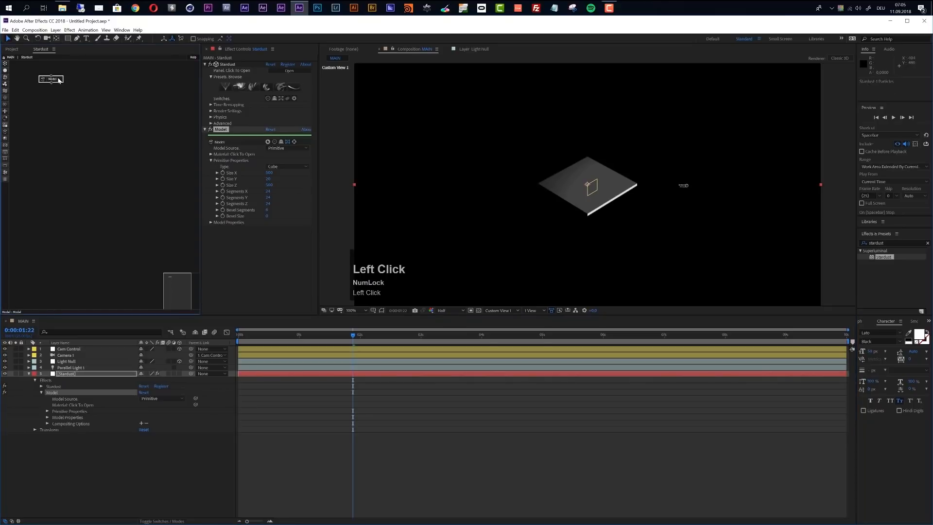
{"action": "key", "text": "ctrl+d"}
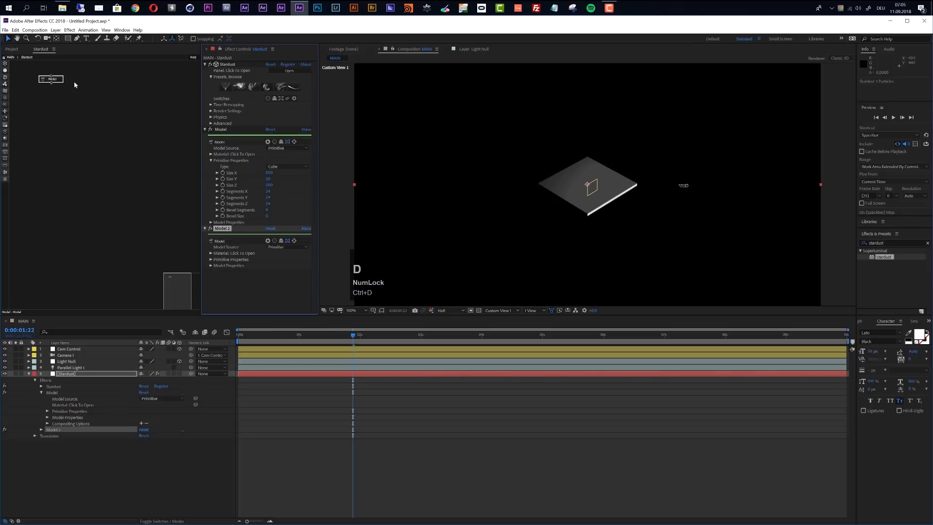
{"action": "mouse_move", "coordinate": [69, 84]}
{"action": "left_mouse_down"}
{"action": "mouse_move", "coordinate": [85, 79]}
{"action": "mouse_move", "coordinate": [61, 67]}
{"action": "left_mouse_up"}
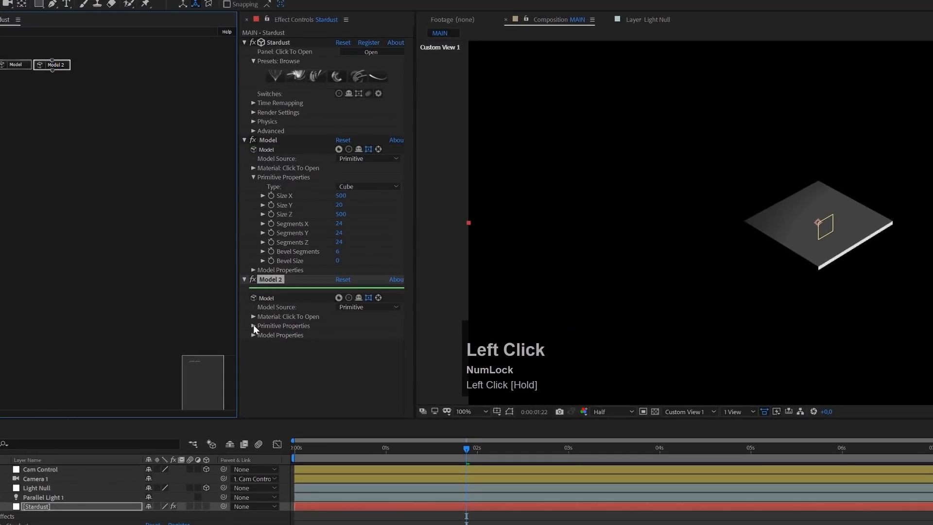
- Set the duplicated cube's Size X to 20 and Size Y to 500 in its primitive properties
{"action": "left_click", "coordinate": [253, 326]}
{"action": "scroll", "coordinate": [348, 373], "scroll_direction": "down", "scroll_amount": 1}
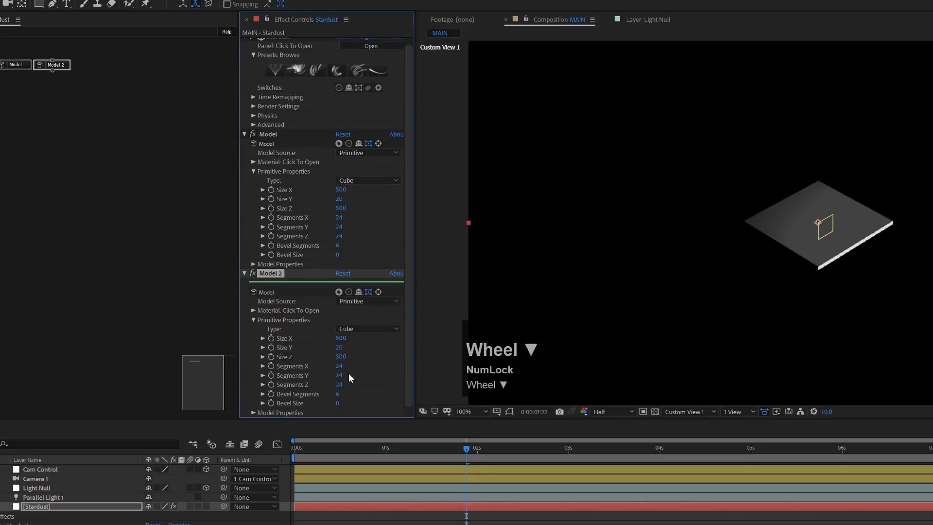
{"action": "left_click", "coordinate": [341, 339]}
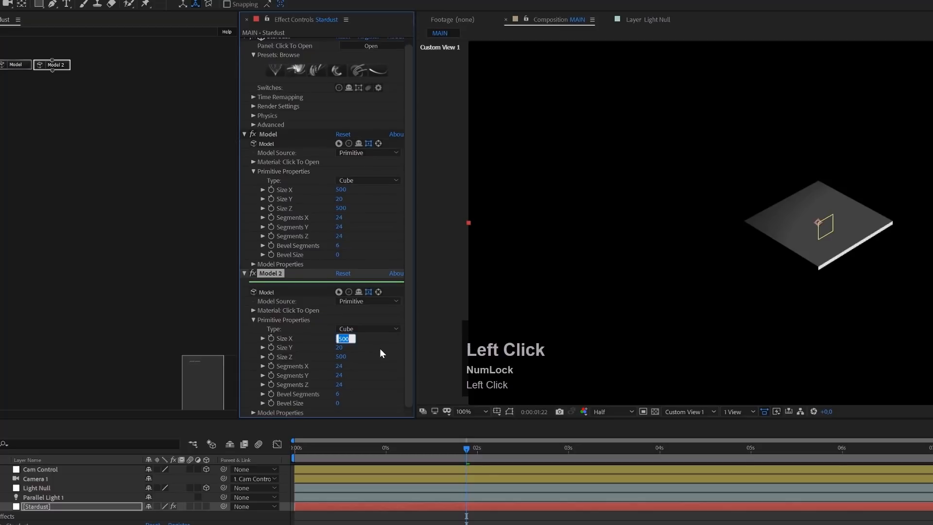
{"action": "type", "text": "20"}
{"action": "key", "text": "Tab"}
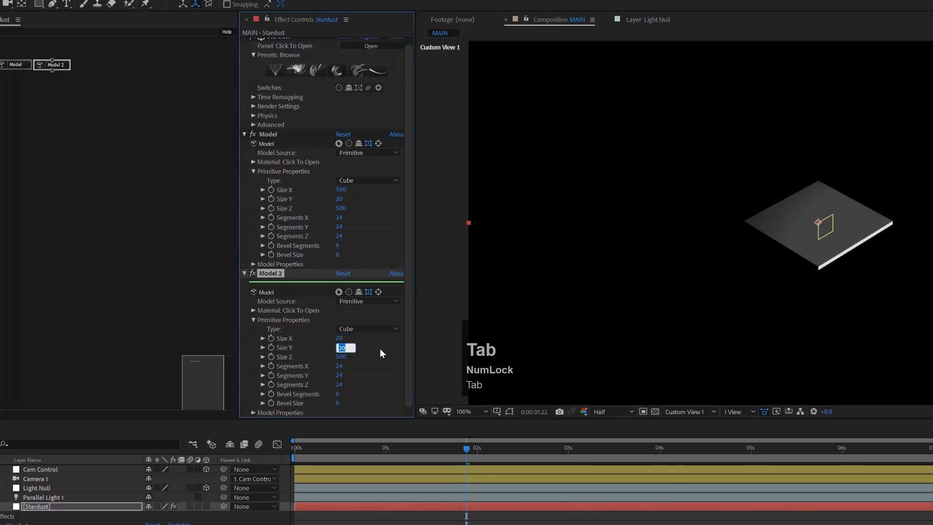
{"action": "type", "text": "500"}
{"action": "key", "text": "Return"}
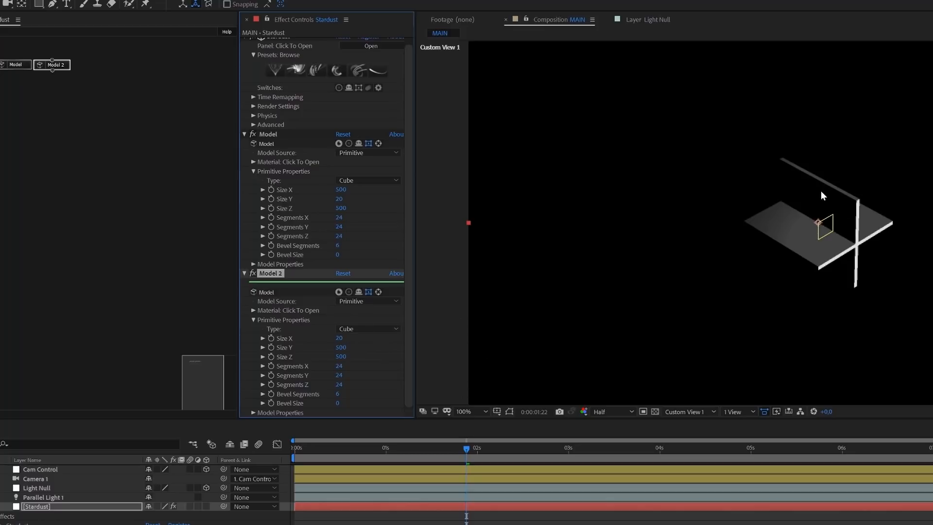
- Set the Origin X of the Model 2 cube to 250 in its model properties
{"action": "left_click", "coordinate": [252, 413]}
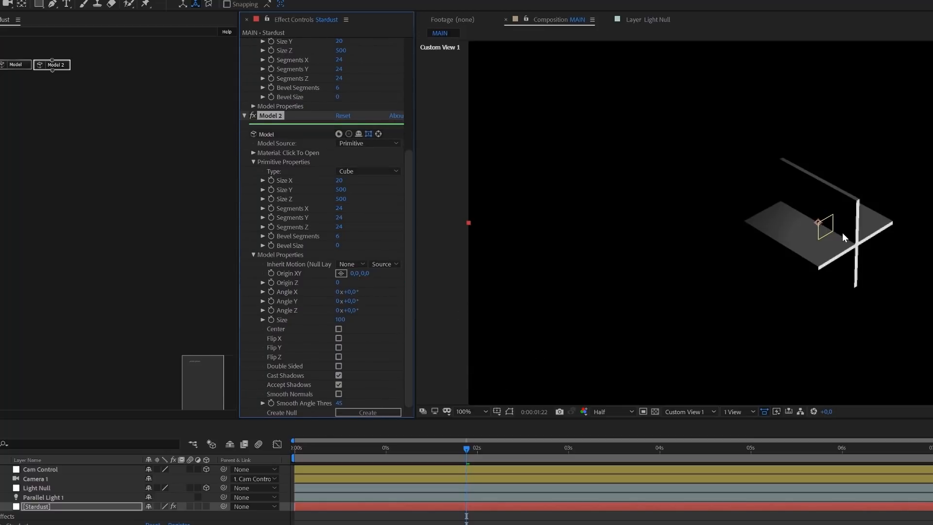
{"action": "left_click", "coordinate": [361, 274]}
{"action": "type", "text": "250"}
{"action": "key", "text": "Return"}
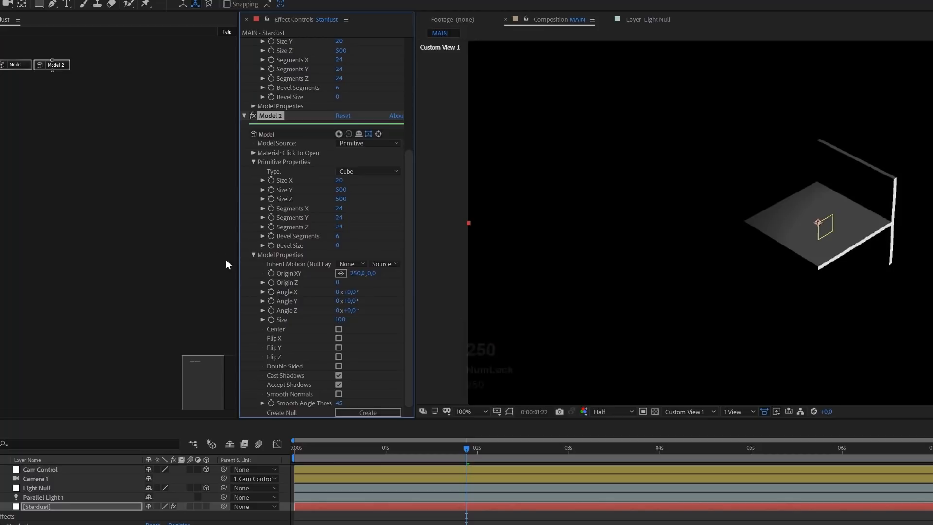
- Duplicate the Model 2 node, place the copy beside it and set the copy's Origin X to -250
{"action": "left_click", "coordinate": [54, 65]}
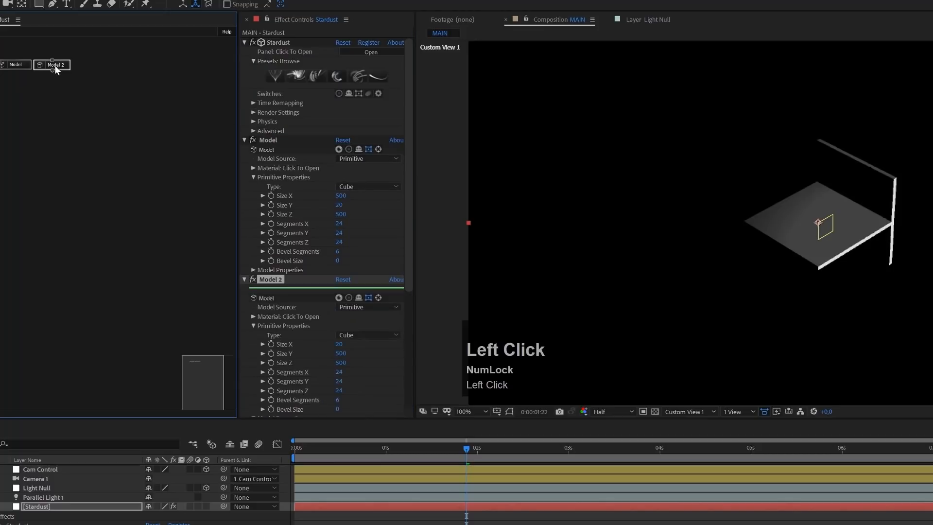
{"action": "key", "text": "ctrl+d"}
{"action": "left_click_drag", "start_coordinate": [78, 73], "coordinate": [101, 69]}
{"action": "scroll", "coordinate": [366, 261], "scroll_direction": "down", "scroll_amount": 1}
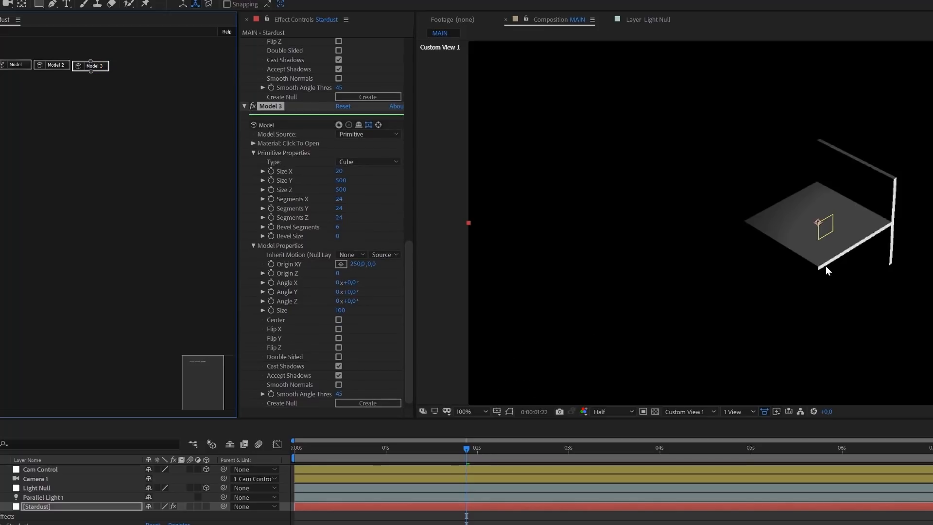
{"action": "left_click", "coordinate": [360, 264]}
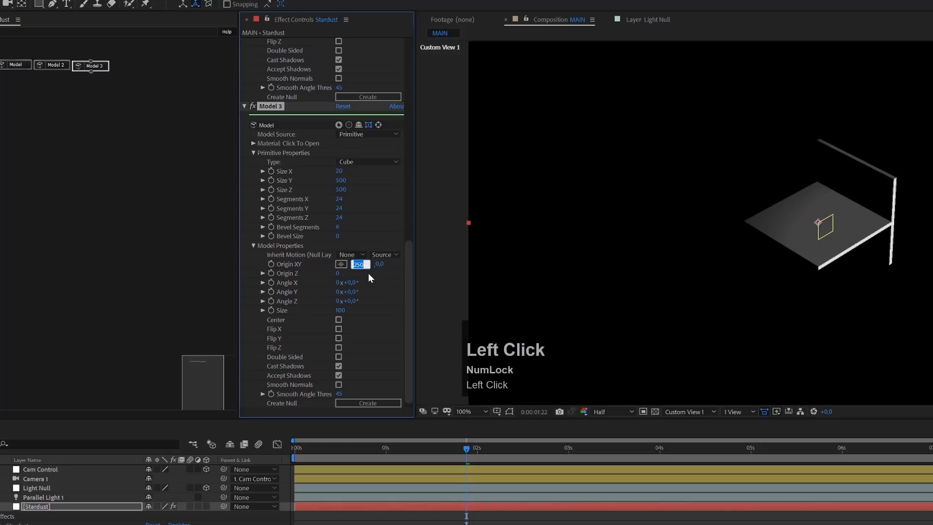
{"action": "key", "text": "Left"}
{"action": "type", "text": "-"}
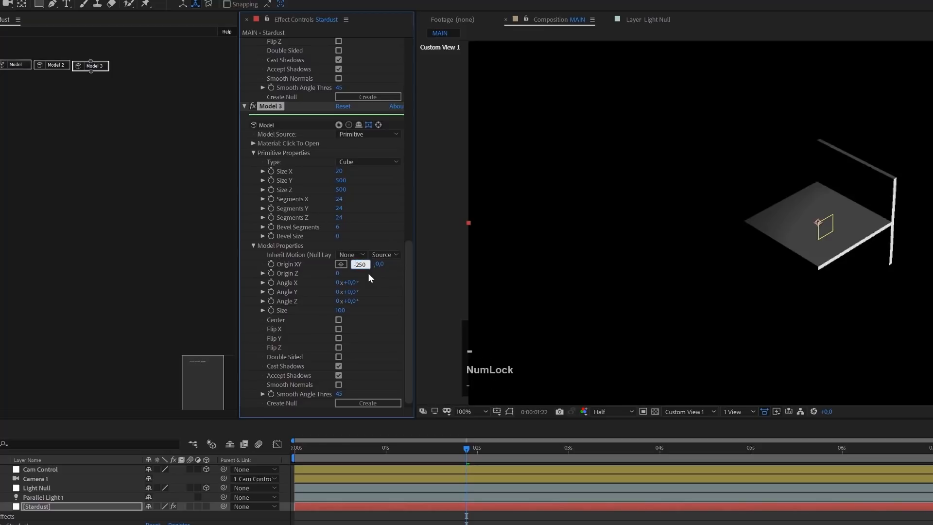
{"action": "key", "text": "Return"}
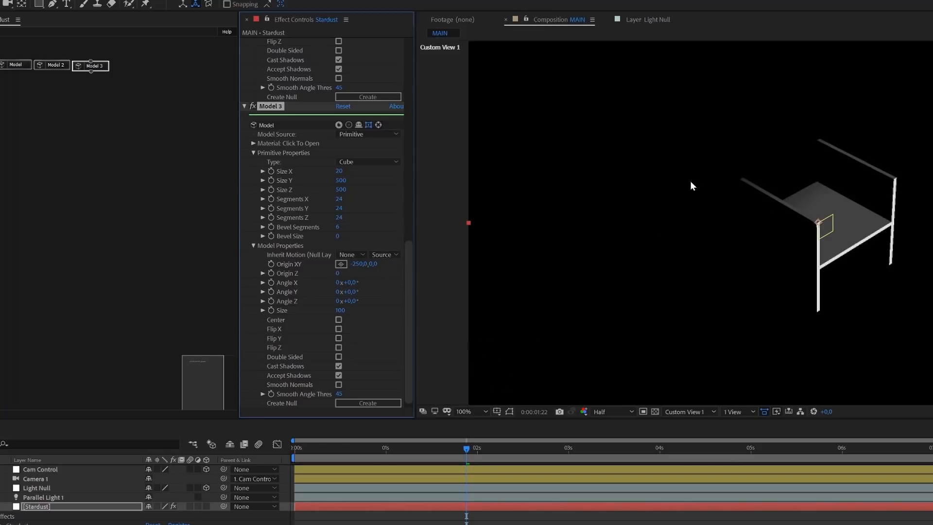
- Duplicate the Model 3 node and place the copy beside it in the node graph
{"action": "left_click", "coordinate": [67, 106]}
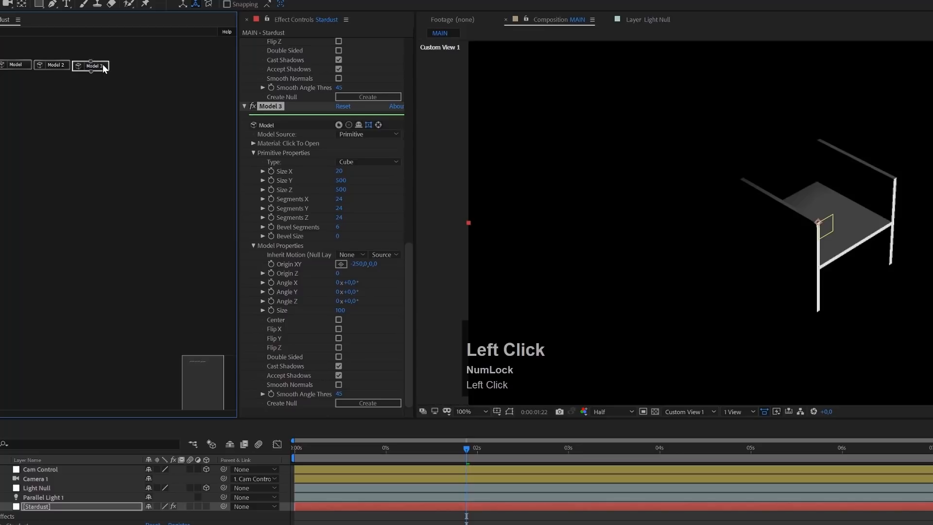
{"action": "key", "text": "ctrl+d"}
{"action": "left_click", "coordinate": [112, 74]}
{"action": "left_click_drag", "start_coordinate": [114, 74], "coordinate": [136, 68]}
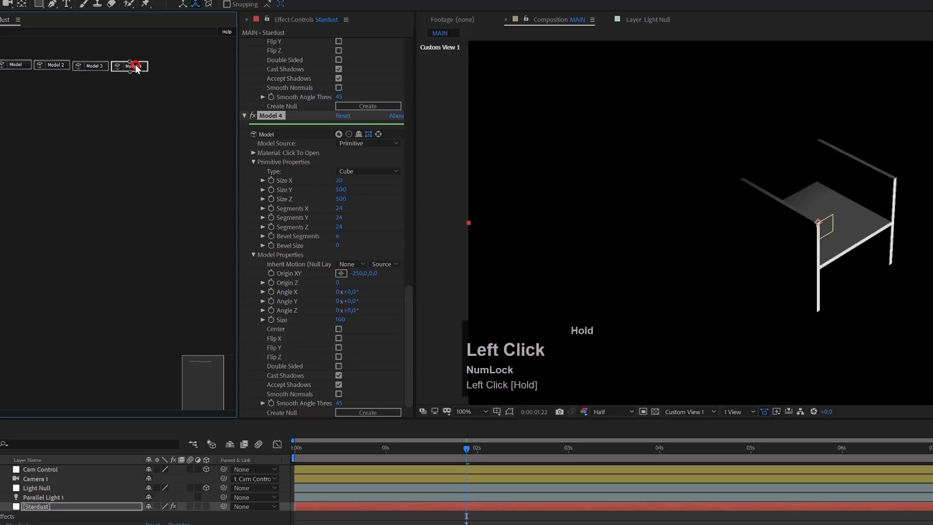
- Set the Model 4 cube's Size X to 500, Size Y to 500 and Size Z to 20
{"action": "scroll", "coordinate": [313, 190], "scroll_direction": "down", "scroll_amount": 1}
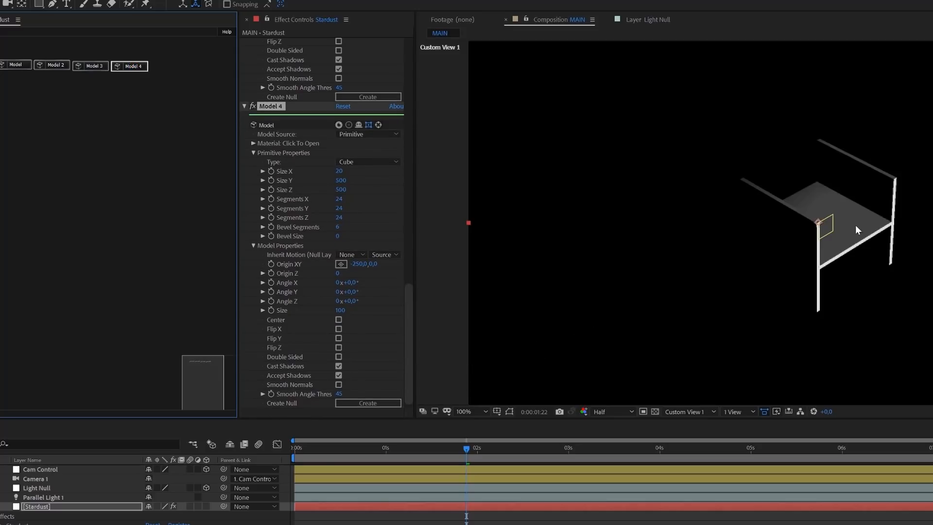
{"action": "left_click", "coordinate": [338, 172]}
{"action": "type", "text": "500"}
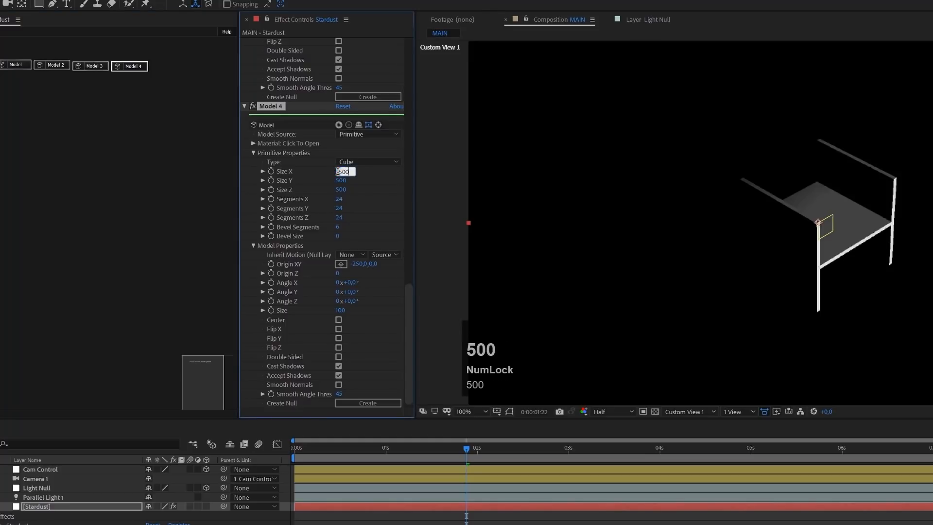
{"action": "key", "text": "Tab"}
{"action": "key", "text": "BackSpace"}
{"action": "type", "text": "500"}
{"action": "key", "text": "Tab"}
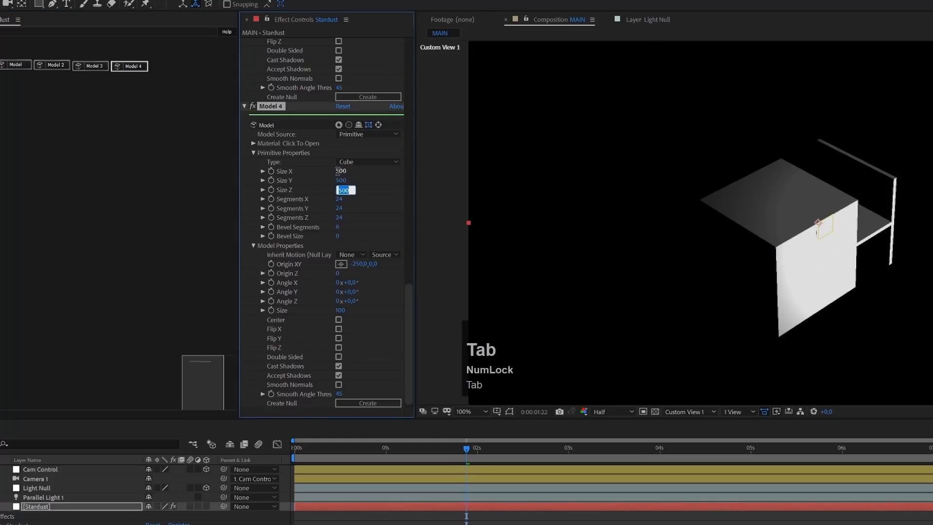
{"action": "type", "text": "20"}
{"action": "key", "text": "Return"}
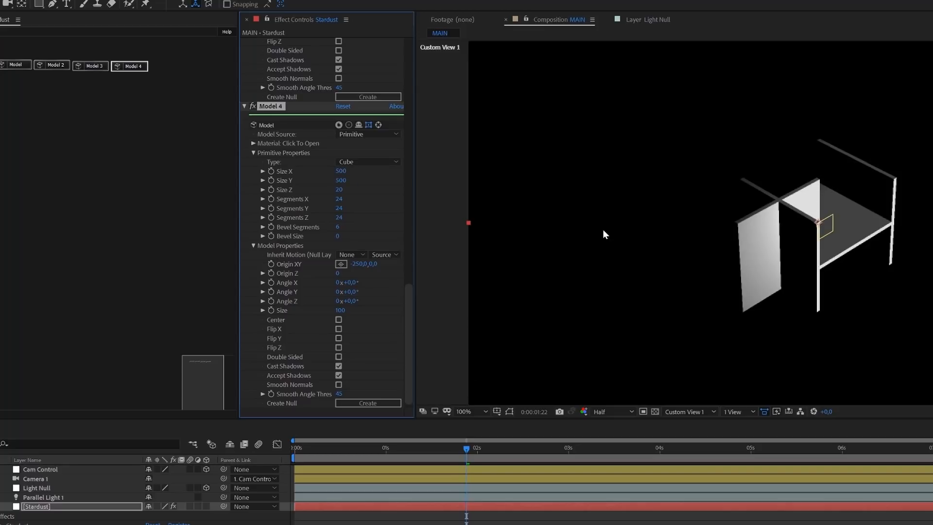
- Position the Model 4 wall with Origin X at 0 and Origin Z at 250
{"action": "left_click", "coordinate": [359, 264]}
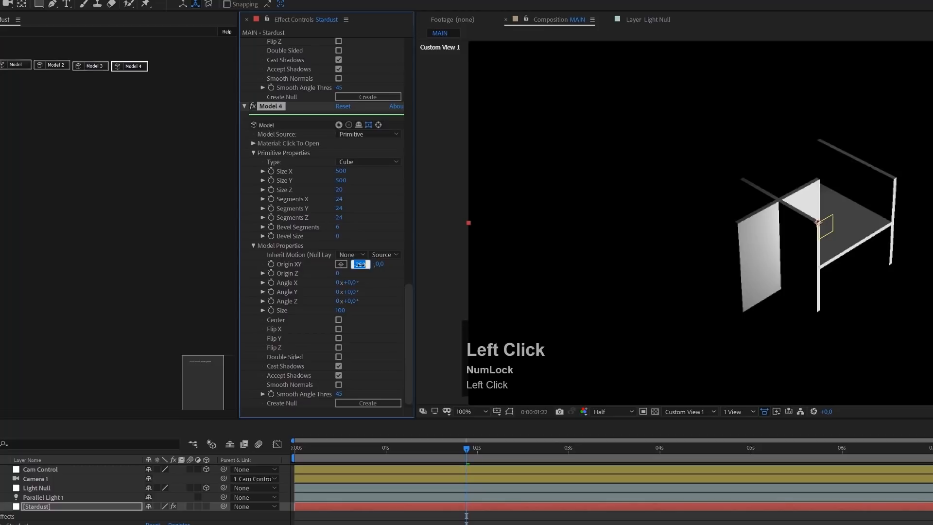
{"action": "type", "text": "0"}
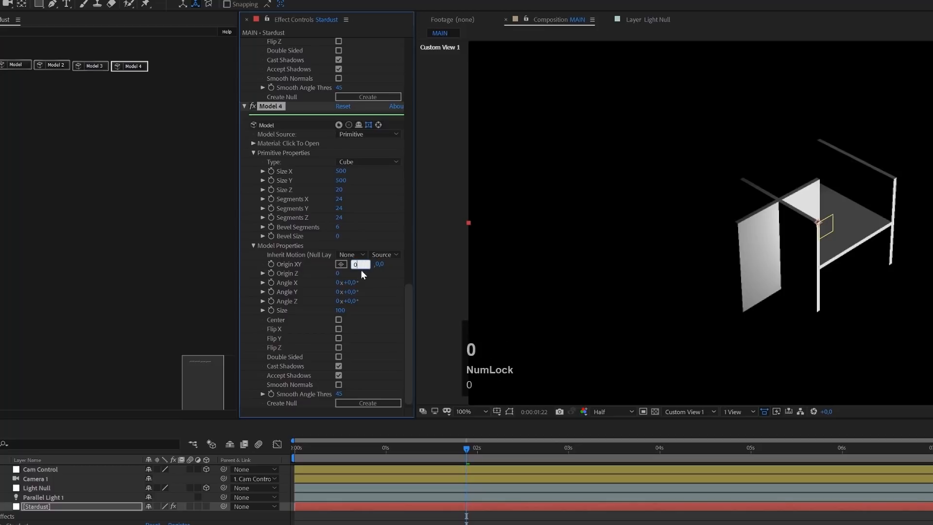
{"action": "left_click", "coordinate": [338, 273]}
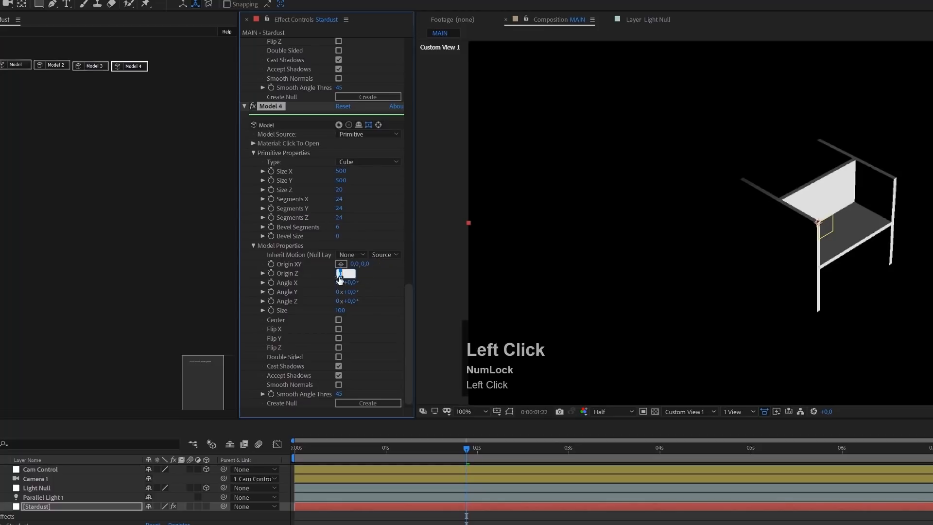
{"action": "type", "text": "250"}
{"action": "key", "text": "Return"}
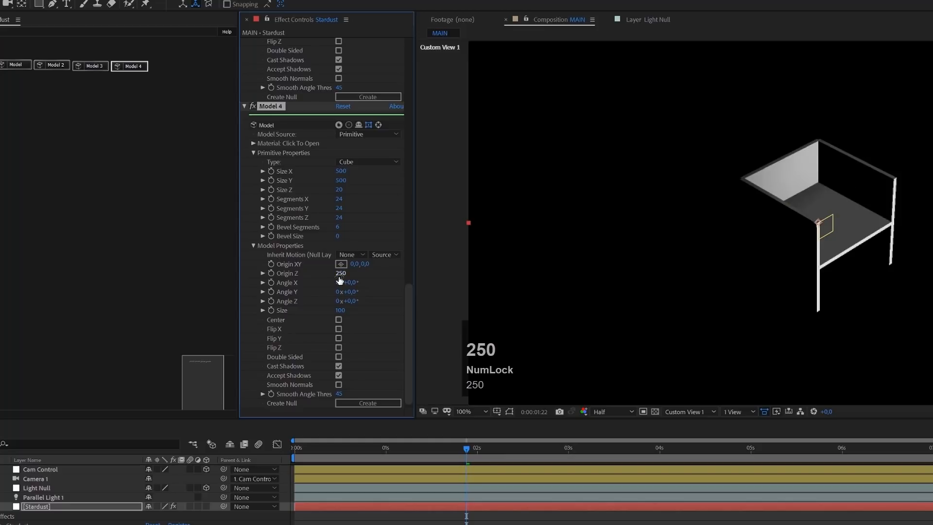
- Duplicate the Model 4 node, place the copy beside it and set the copy's Origin Z to -250
{"action": "left_click", "coordinate": [141, 67]}
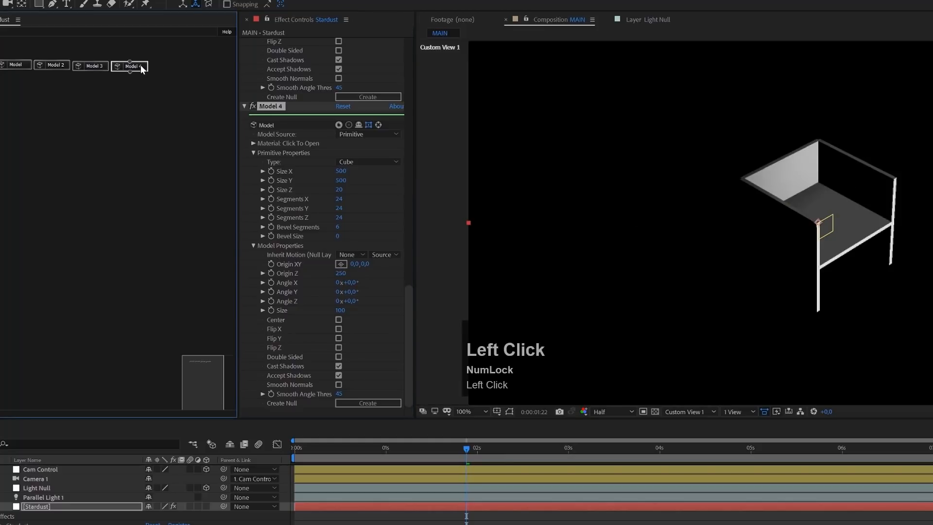
{"action": "key", "text": "ctrl+d"}
{"action": "left_click", "coordinate": [152, 96]}
{"action": "left_click_drag", "start_coordinate": [158, 80], "coordinate": [180, 71]}
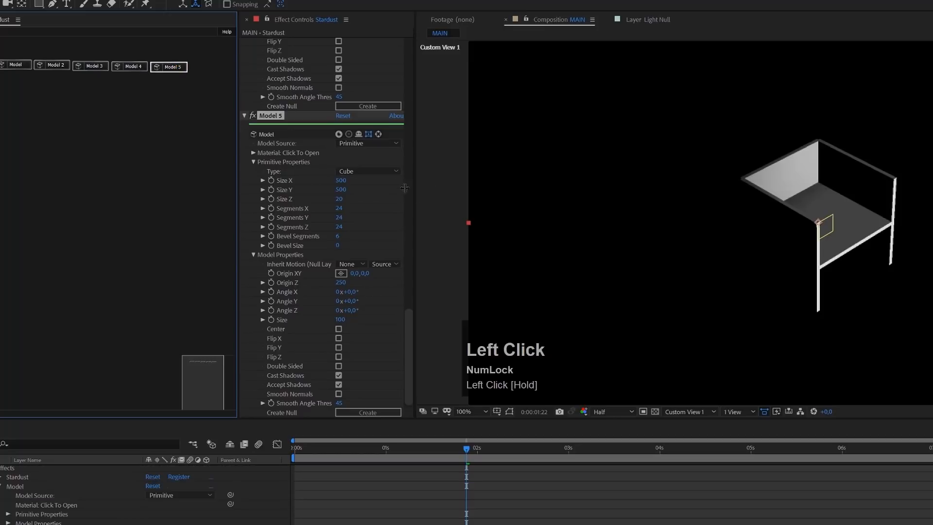
{"action": "scroll", "coordinate": [343, 279], "scroll_direction": "down", "scroll_amount": 1}
{"action": "left_click", "coordinate": [341, 275]}
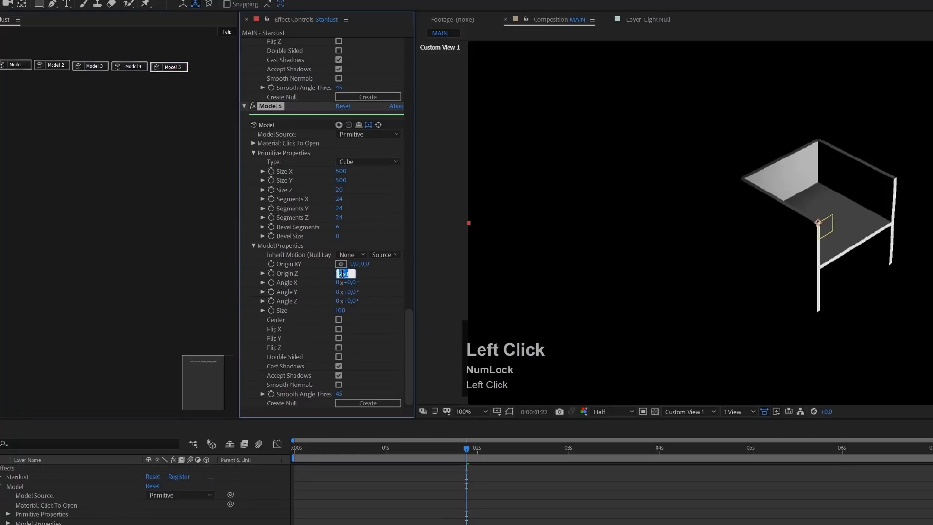
{"action": "key", "text": "Left"}
{"action": "type", "text": "-"}
{"action": "key", "text": "Return"}
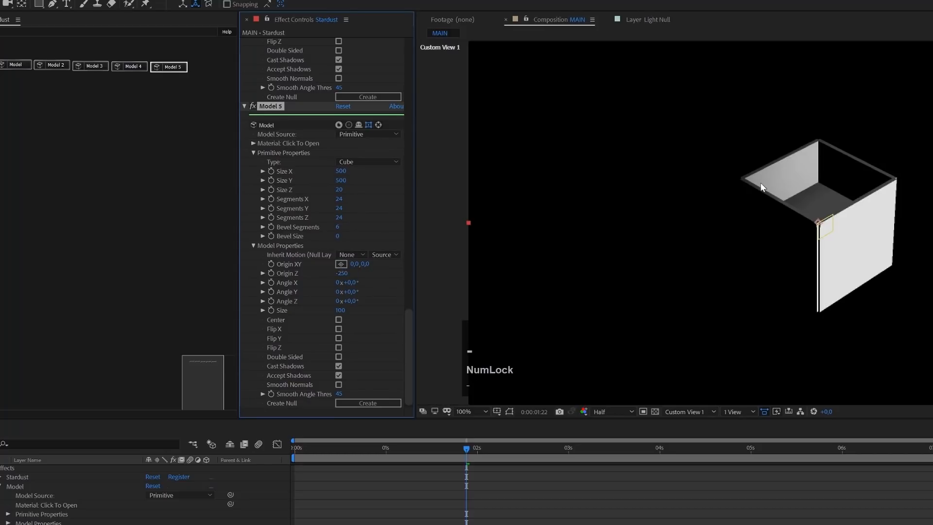
- Add a Physical node to the Stardust graph and place it below the row of Model nodes
{"action": "key", "text": "c"}
{"action": "mouse_move", "coordinate": [818, 187]}
{"action": "left_mouse_down"}
{"action": "mouse_move", "coordinate": [822, 247]}
{"action": "mouse_move", "coordinate": [799, 206]}
{"action": "mouse_move", "coordinate": [797, 148]}
{"action": "mouse_move", "coordinate": [839, 159]}
{"action": "mouse_move", "coordinate": [839, 189]}
{"action": "mouse_move", "coordinate": [823, 214]}
{"action": "mouse_move", "coordinate": [802, 188]}
{"action": "mouse_move", "coordinate": [813, 194]}
{"action": "left_mouse_up"}
{"action": "key", "text": "x"}
{"action": "key", "text": "v"}
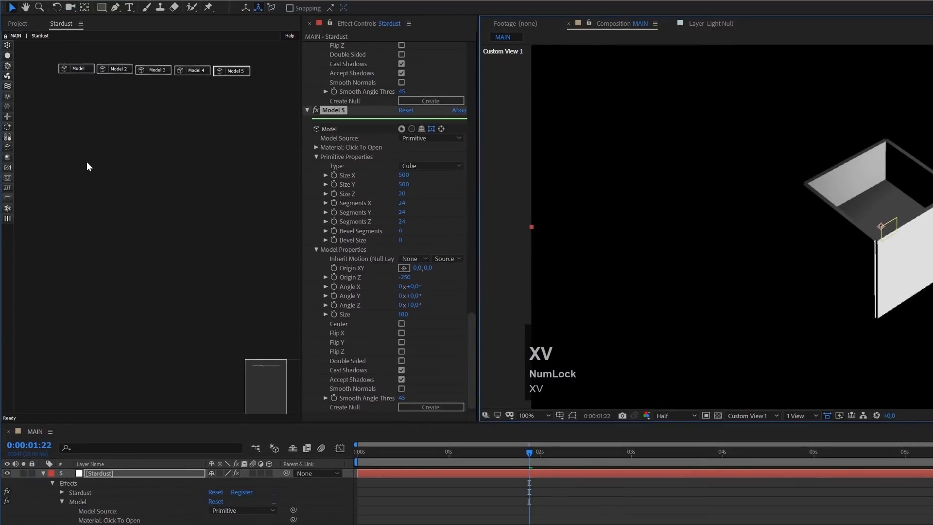
{"action": "left_click", "coordinate": [7, 210]}
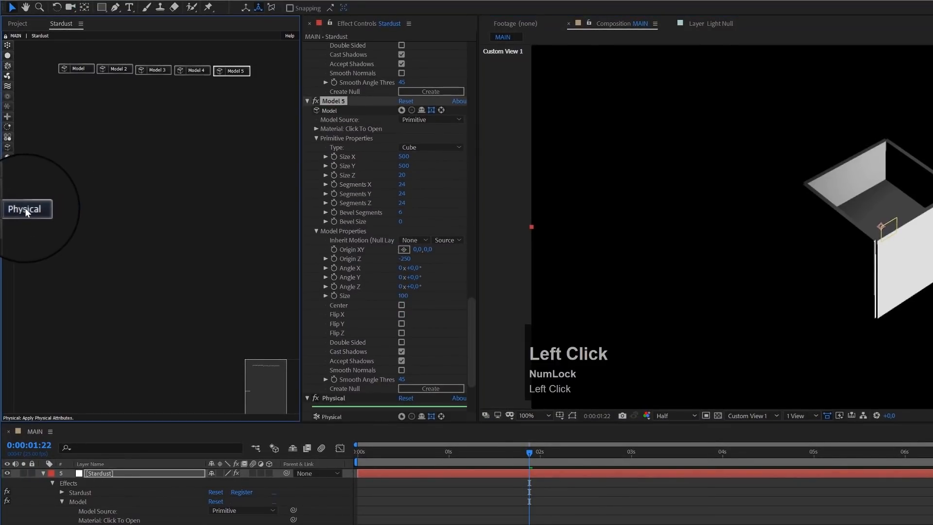
{"action": "left_click", "coordinate": [140, 128]}
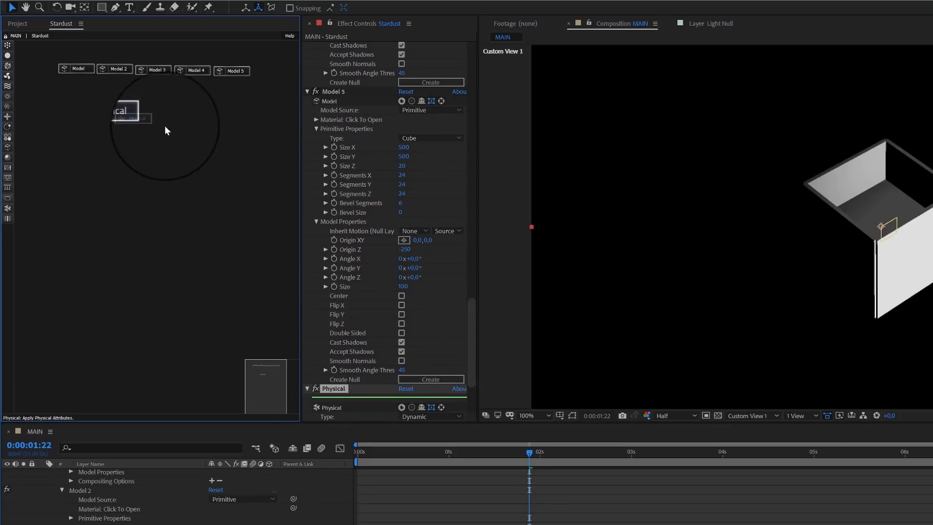
{"action": "left_click_drag", "start_coordinate": [143, 119], "coordinate": [156, 113]}
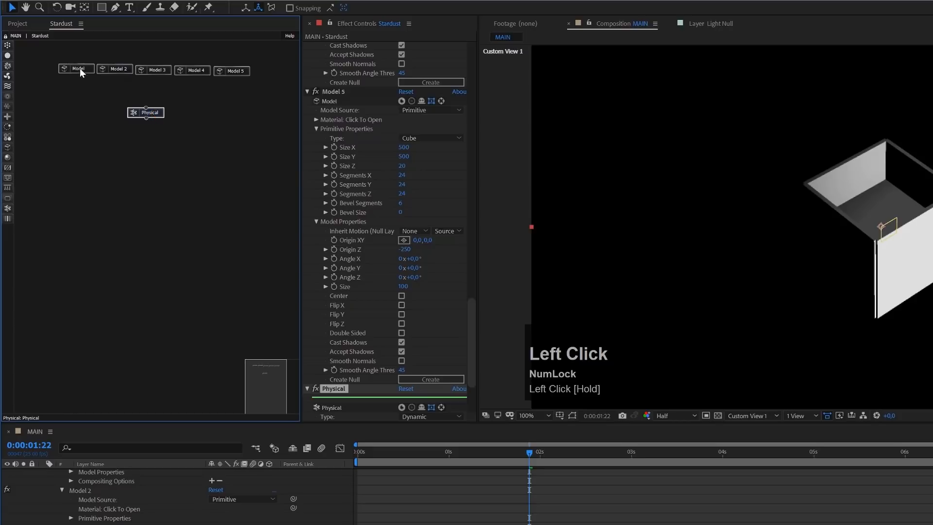
- Connect all five Model nodes to the Physical node
{"action": "left_click_drag", "start_coordinate": [77, 74], "coordinate": [146, 113]}
{"action": "left_click_drag", "start_coordinate": [115, 73], "coordinate": [143, 113]}
{"action": "left_click_drag", "start_coordinate": [154, 74], "coordinate": [144, 111]}
{"action": "left_click_drag", "start_coordinate": [231, 77], "coordinate": [122, 106]}
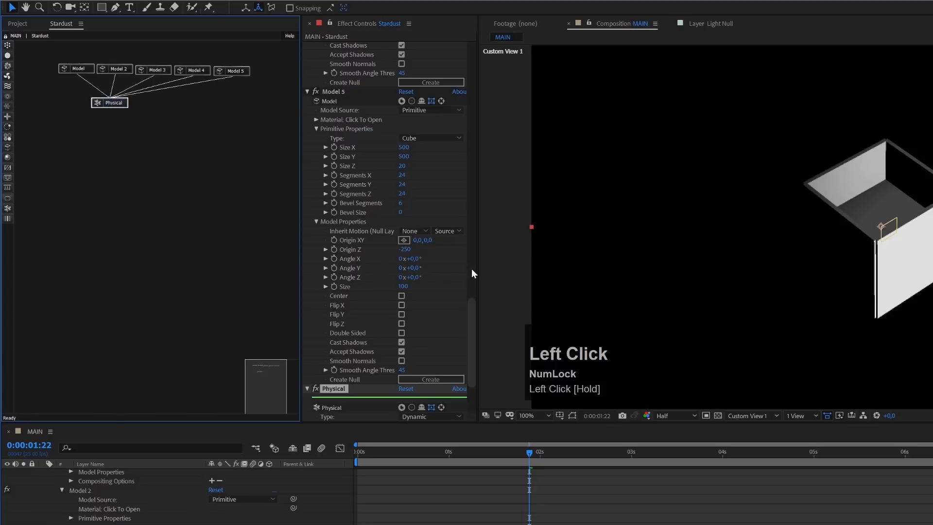
- Set the Physical node's Type to Kinematic and Simulate Using to Model
{"action": "left_click_drag", "start_coordinate": [474, 326], "coordinate": [473, 346]}
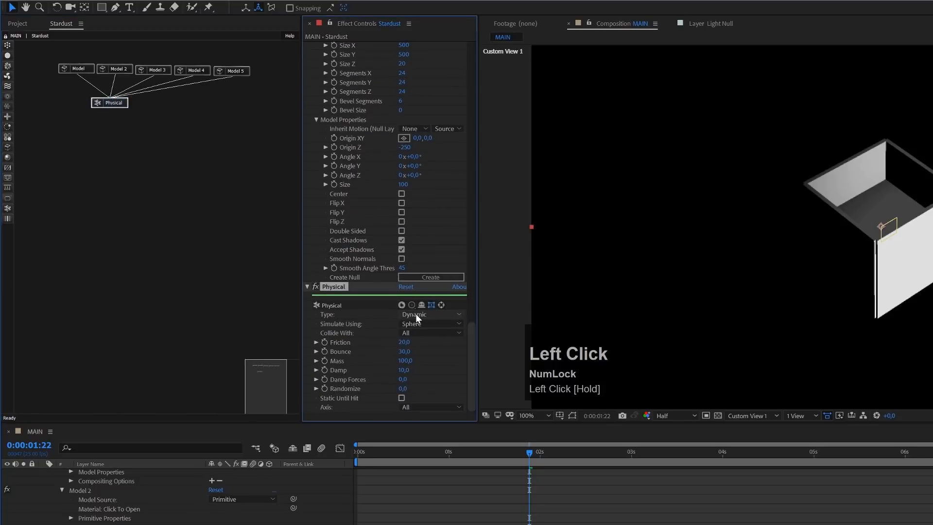
{"action": "left_click", "coordinate": [415, 313]}
{"action": "left_click", "coordinate": [429, 337]}
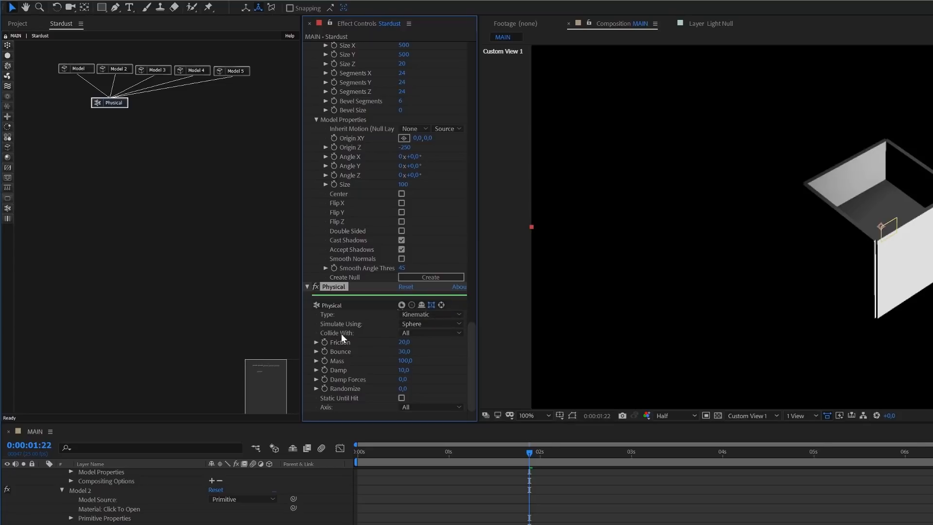
{"action": "left_click", "coordinate": [439, 324]}
{"action": "left_click", "coordinate": [434, 357]}
- Add a Material node beside the Physical node and connect all five Model nodes to it
{"action": "left_click", "coordinate": [10, 155]}
{"action": "left_click_drag", "start_coordinate": [60, 155], "coordinate": [182, 111]}
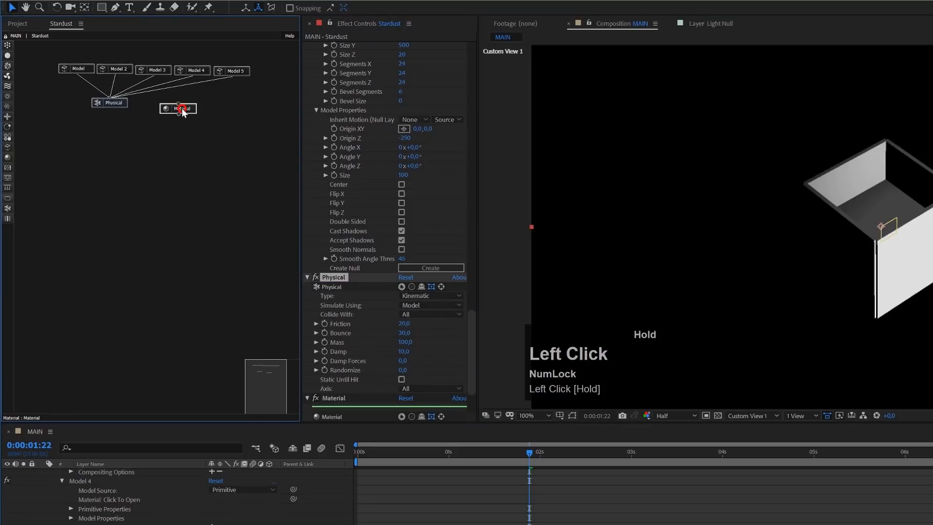
{"action": "left_click_drag", "start_coordinate": [78, 75], "coordinate": [160, 95]}
{"action": "left_click_drag", "start_coordinate": [116, 74], "coordinate": [176, 106]}
{"action": "left_click_drag", "start_coordinate": [193, 76], "coordinate": [181, 107]}
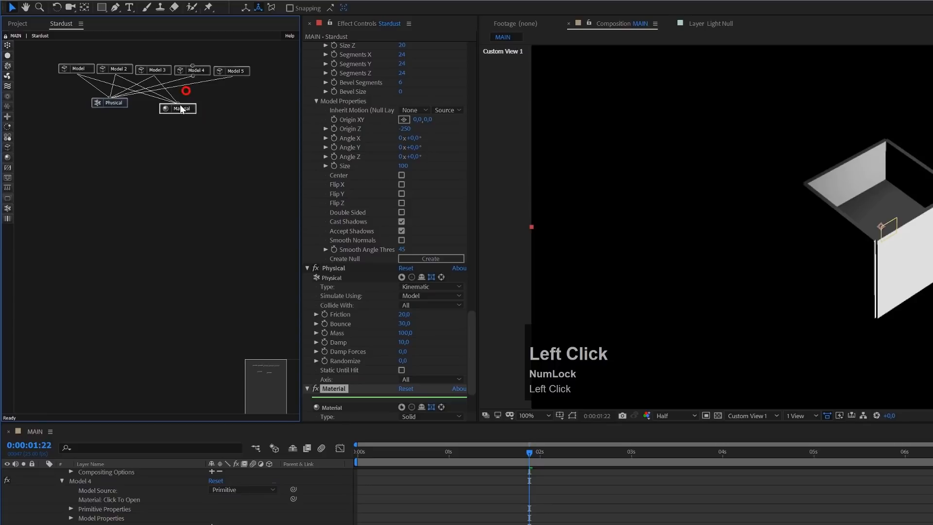
{"action": "left_click_drag", "start_coordinate": [233, 77], "coordinate": [178, 108]}
- Set the Material's Type to Transparent, with both its Opacity and Opacity From Particle at 0
{"action": "left_click_drag", "start_coordinate": [471, 321], "coordinate": [420, 342]}
{"action": "left_click", "coordinate": [420, 342]}
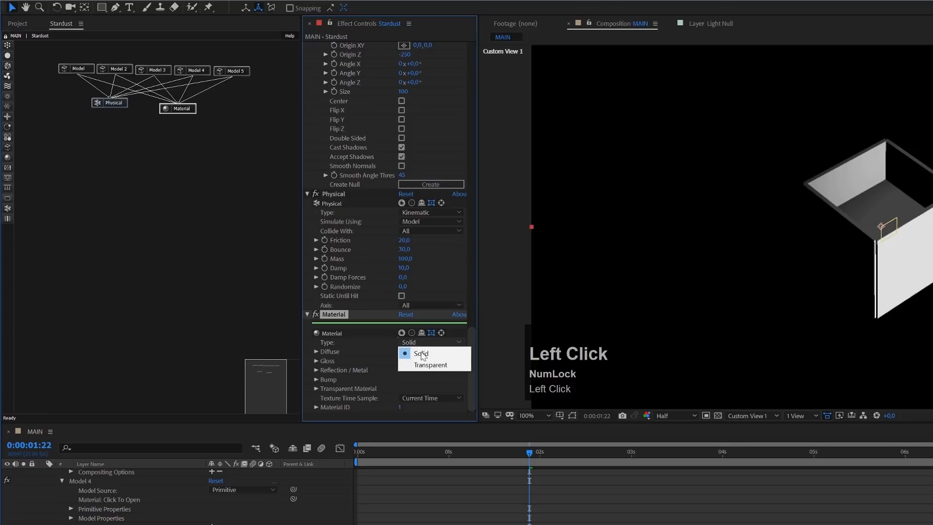
{"action": "left_click", "coordinate": [424, 366]}
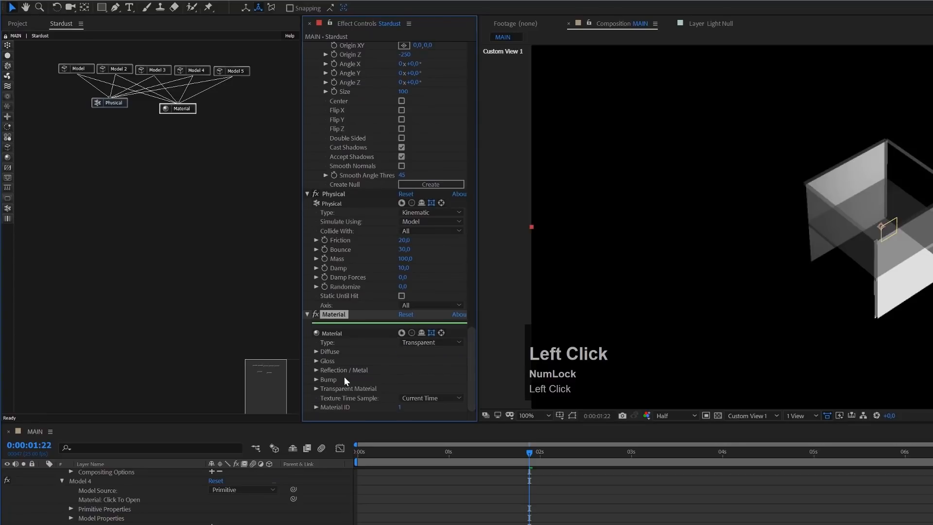
{"action": "left_click", "coordinate": [316, 389]}
{"action": "left_click", "coordinate": [404, 398]}
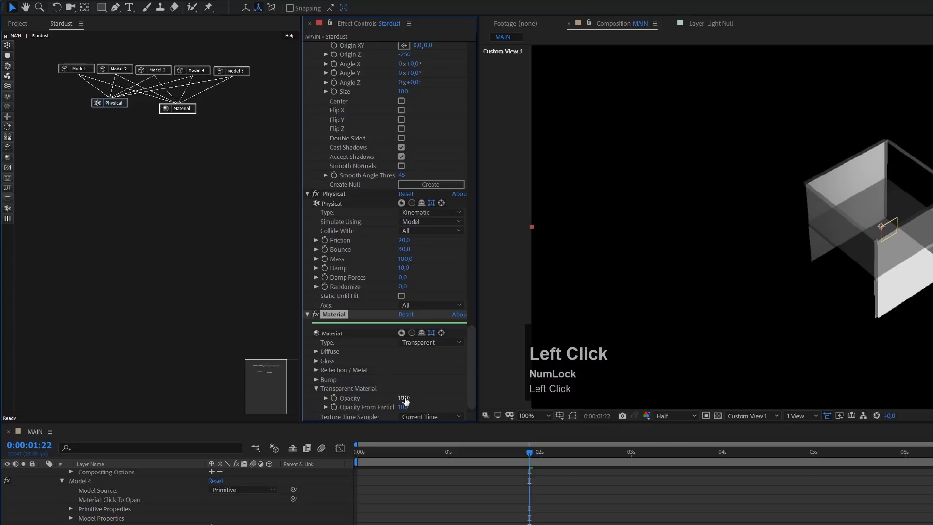
{"action": "type", "text": "0"}
{"action": "key", "text": "Tab"}
{"action": "type", "text": "0"}
{"action": "left_click", "coordinate": [454, 511]}
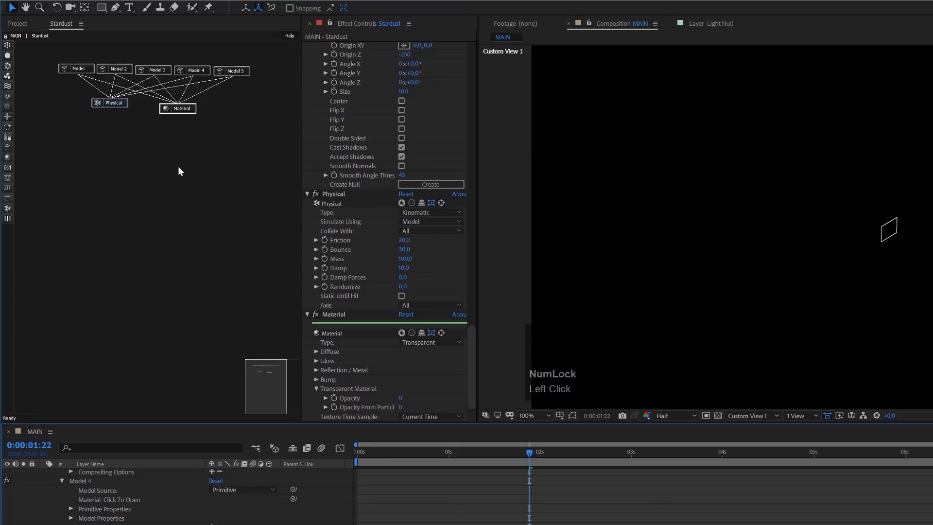
- Add a Group node and put the five Model nodes, the Physical node and the Material node into it
{"action": "left_click_drag", "start_coordinate": [35, 52], "coordinate": [259, 127]}
{"action": "left_click_drag", "start_coordinate": [7, 180], "coordinate": [44, 176]}
{"action": "left_click_drag", "start_coordinate": [107, 151], "coordinate": [139, 135]}
{"action": "left_click_drag", "start_coordinate": [256, 121], "coordinate": [24, 41]}
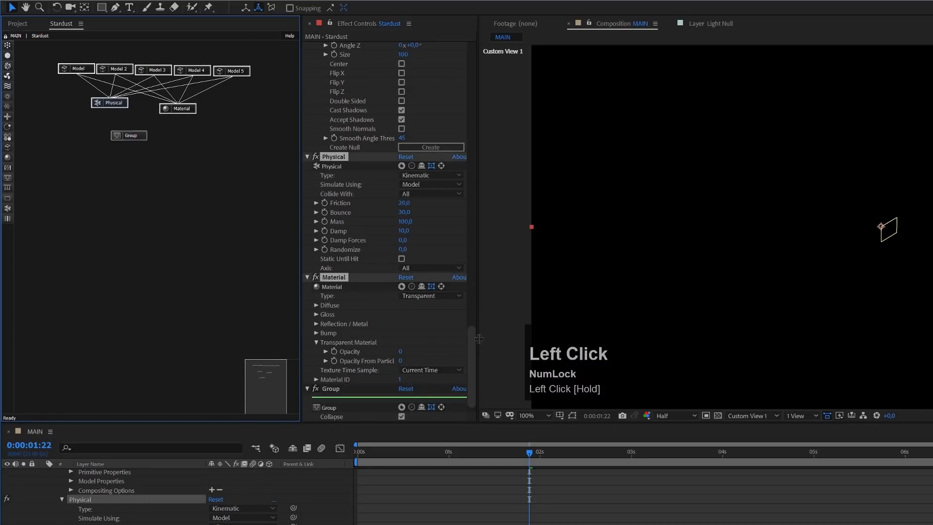
{"action": "left_click_drag", "start_coordinate": [472, 338], "coordinate": [476, 367]}
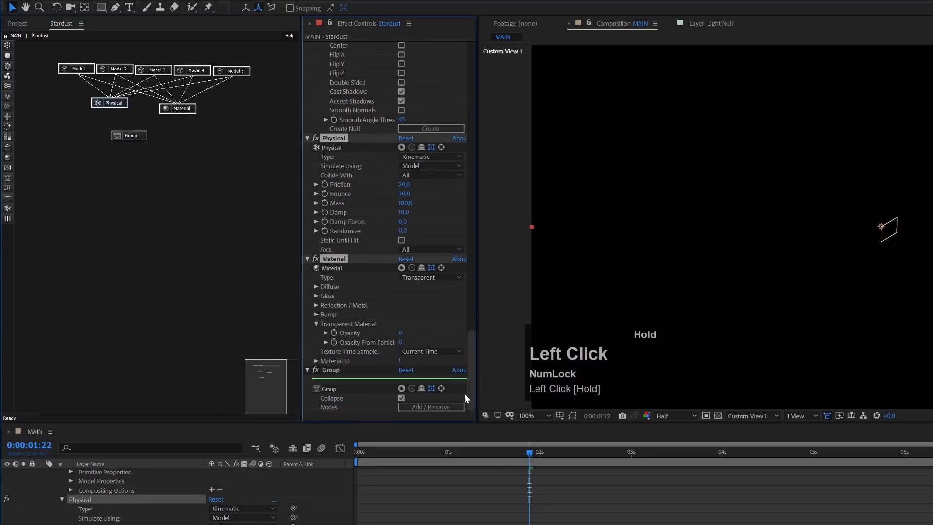
{"action": "left_click", "coordinate": [433, 406]}
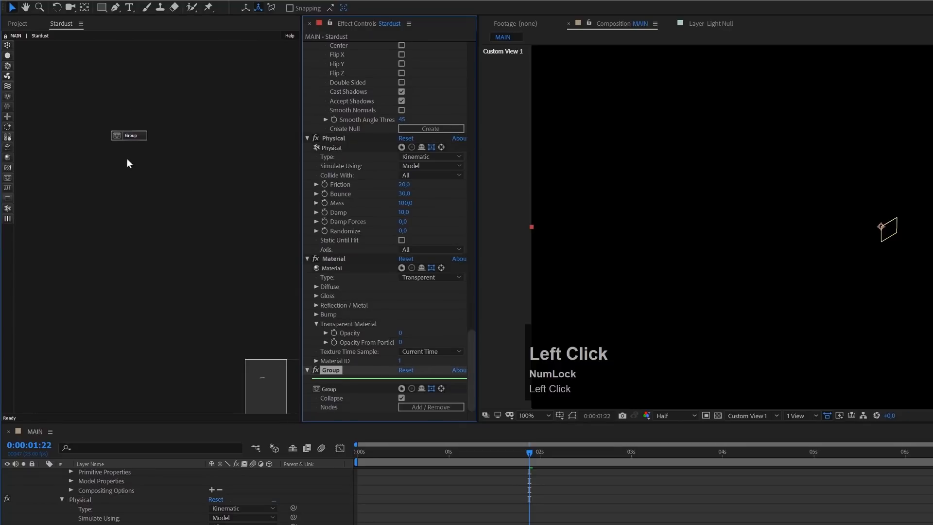
- Move the Group node to the upper corner of the node graph and rename it Collider
{"action": "left_click_drag", "start_coordinate": [141, 135], "coordinate": [78, 63]}
{"action": "left_click", "coordinate": [336, 372]}
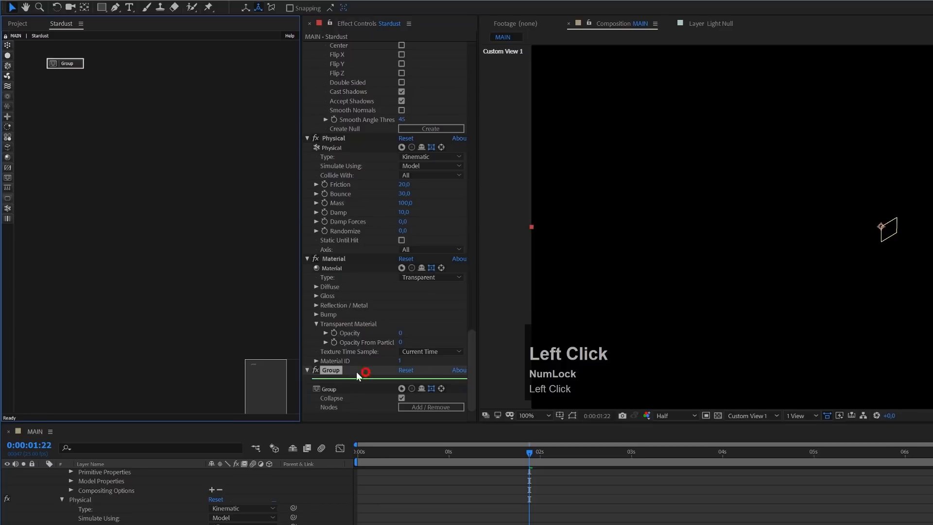
{"action": "key", "text": "Return"}
{"action": "type", "text": "Collider"}
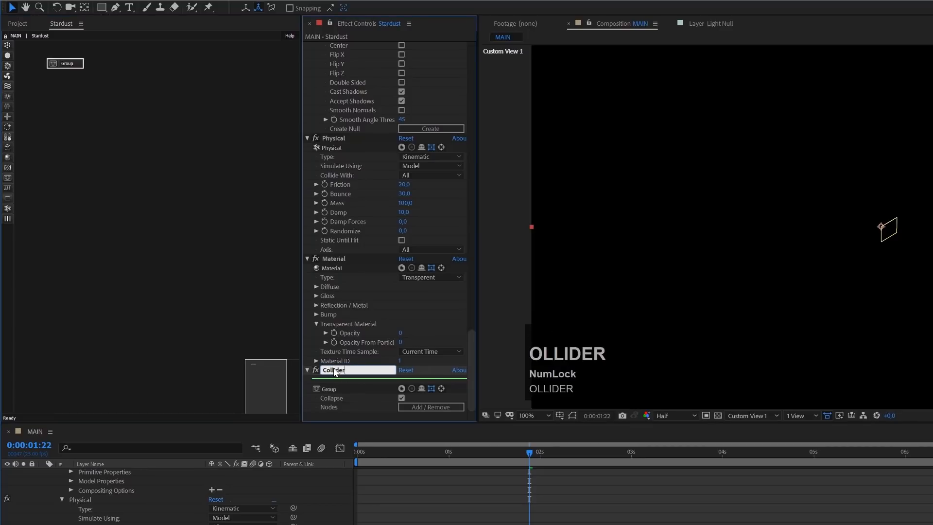
{"action": "key", "text": "Return"}
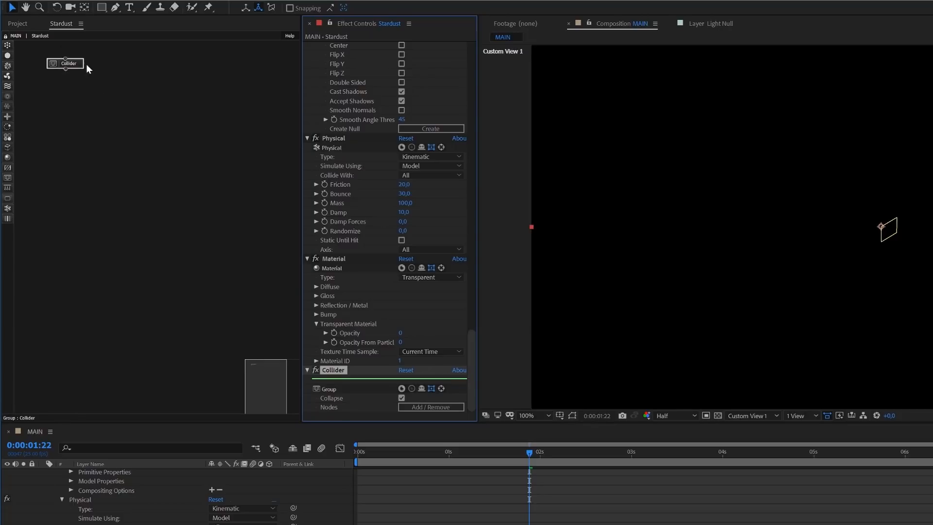
- Hide the parameters of all five Models, the Physical and the Material from the effect's controls, leaving only the Collider group
{"action": "left_click", "coordinate": [352, 261]}
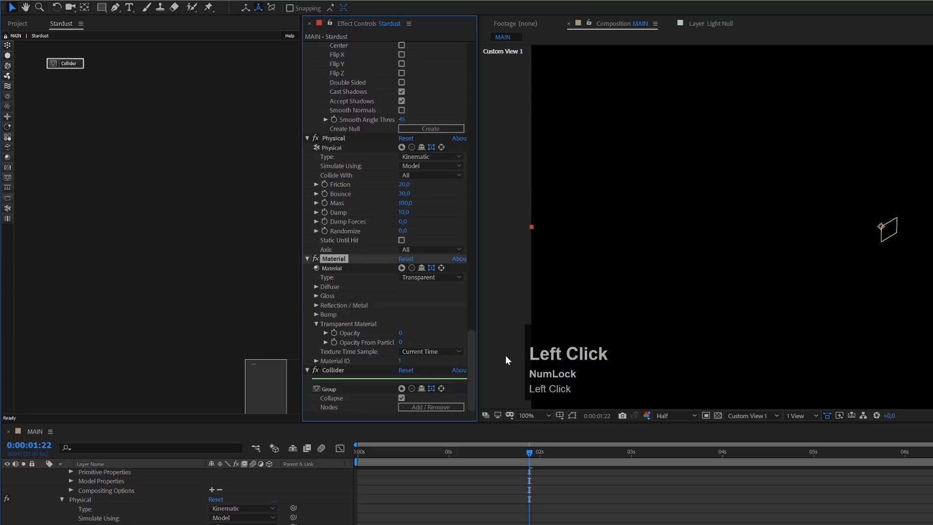
{"action": "left_click_drag", "start_coordinate": [470, 354], "coordinate": [479, 56]}
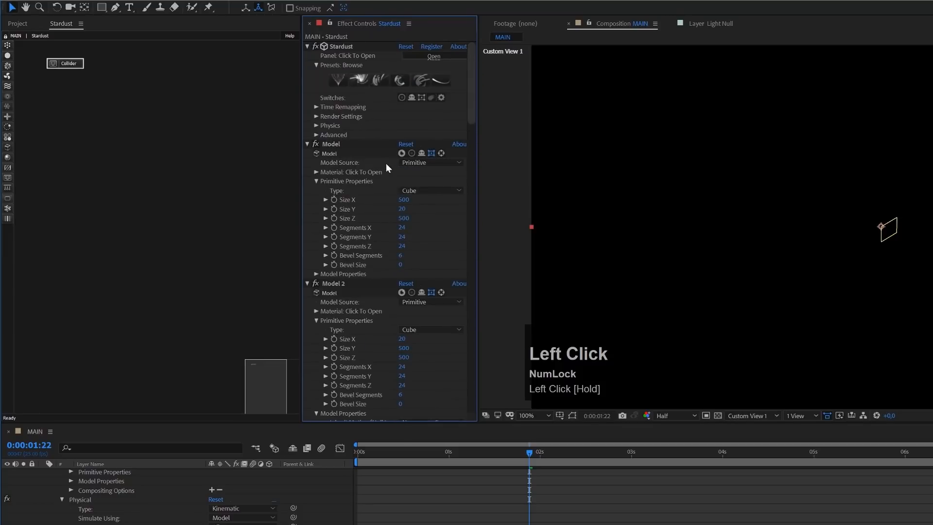
{"action": "left_click", "coordinate": [420, 153]}
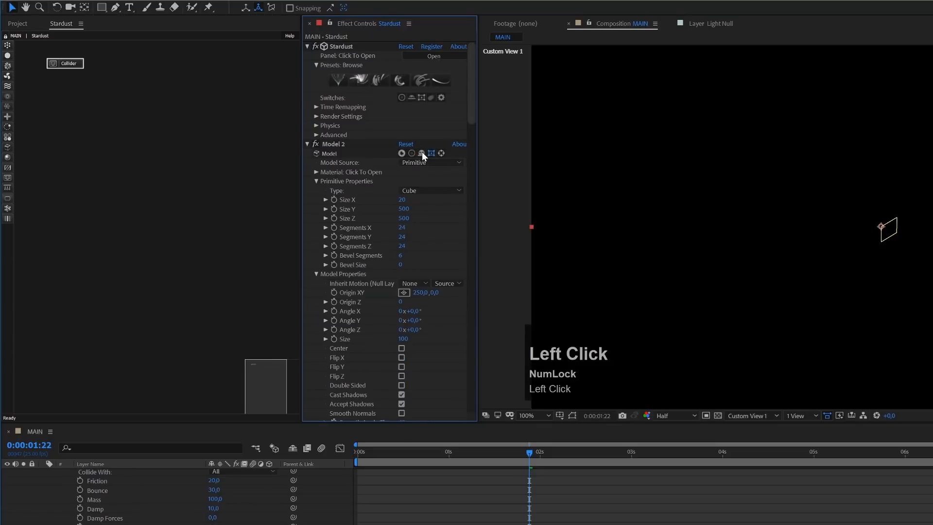
{"action": "left_click", "coordinate": [421, 153]}
{"action": "left_click", "coordinate": [422, 153]}
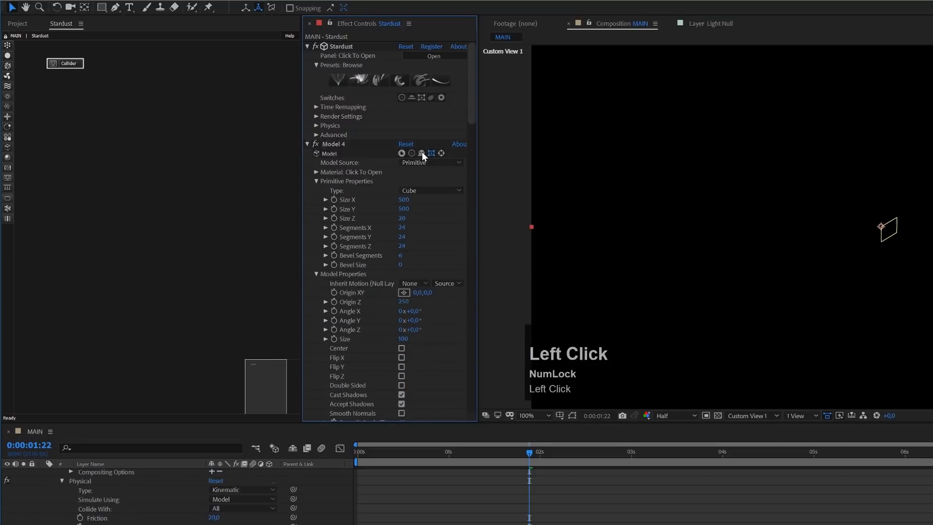
{"action": "left_click", "coordinate": [421, 152]}
{"action": "left_click", "coordinate": [421, 153]}
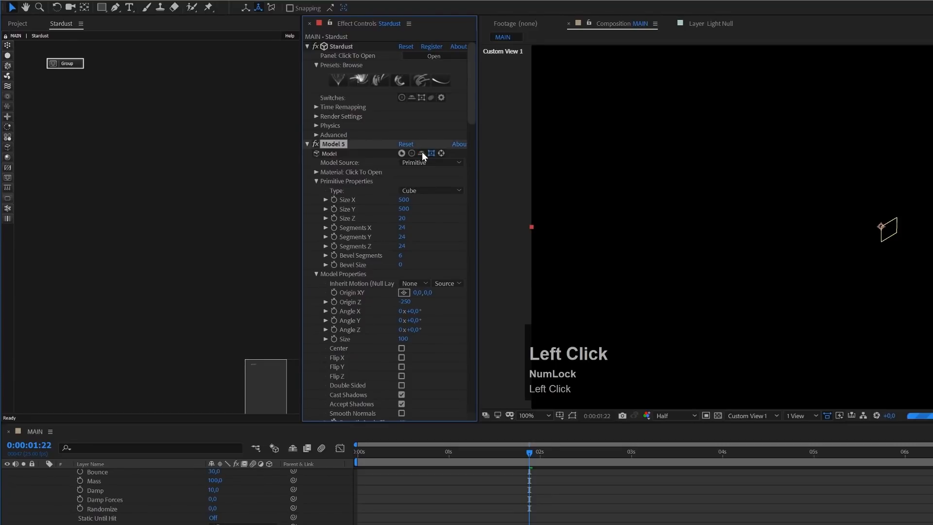
{"action": "left_click", "coordinate": [421, 152]}
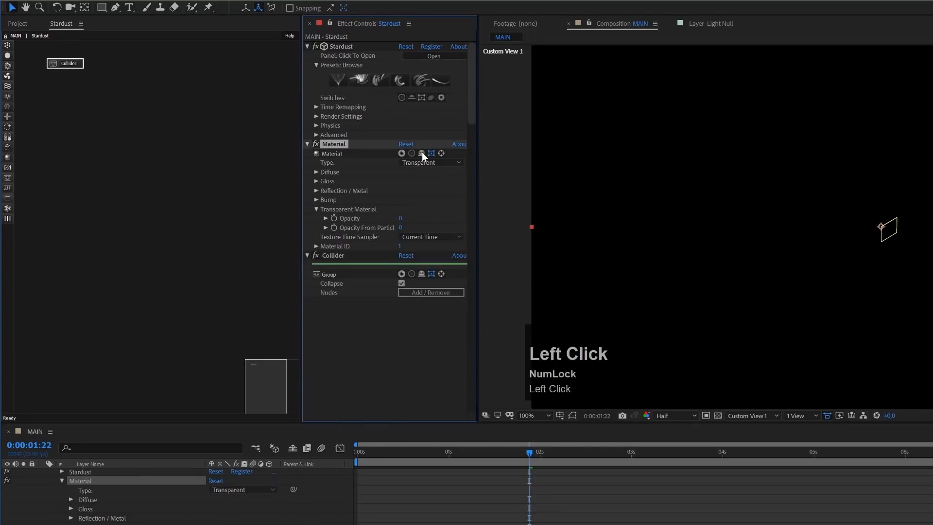
{"action": "left_click", "coordinate": [422, 152]}
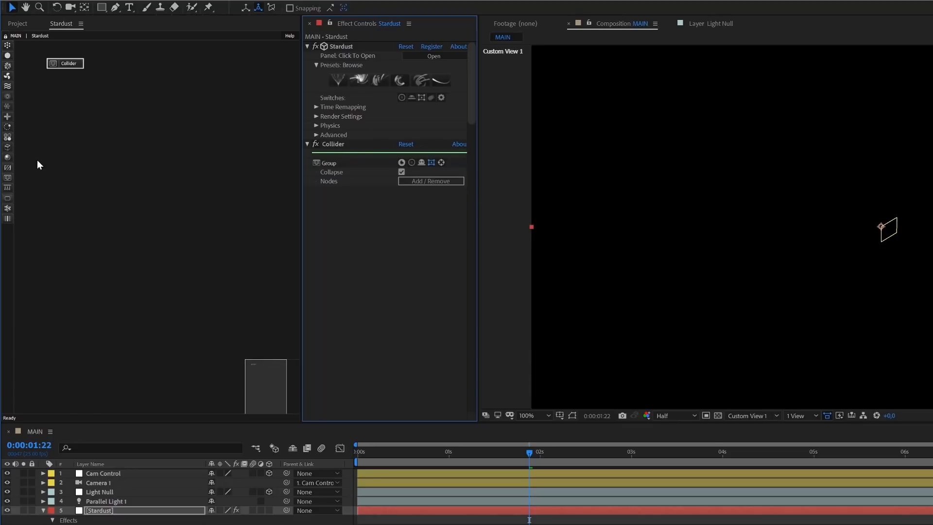
- Add an Emitter node beside the Collider group and place a Particle node below it
{"action": "left_click", "coordinate": [7, 45]}
{"action": "left_click_drag", "start_coordinate": [23, 49], "coordinate": [177, 65]}
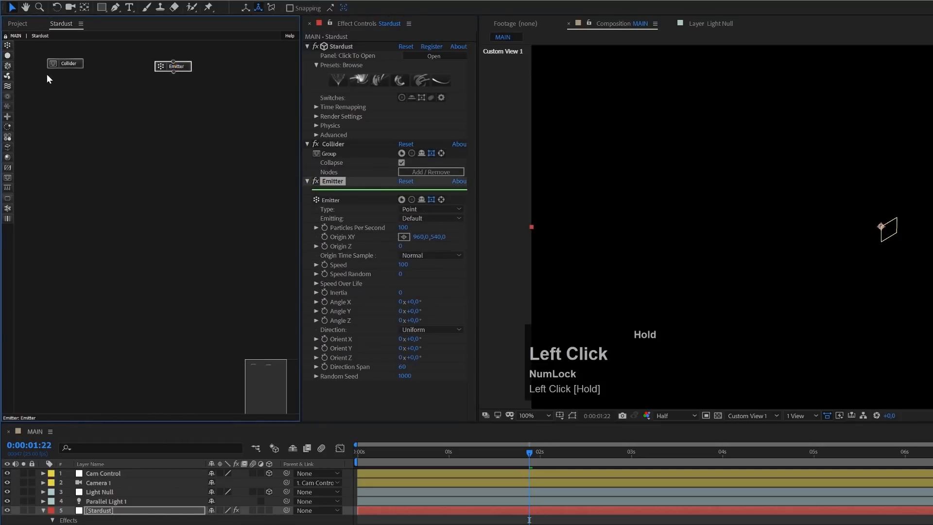
{"action": "left_click", "coordinate": [7, 55]}
{"action": "left_click_drag", "start_coordinate": [24, 56], "coordinate": [162, 91]}
- Add Model and Physical nodes, then connect the Emitter to the Particle and the Particle to both new nodes
{"action": "left_click", "coordinate": [7, 148]}
{"action": "left_click_drag", "start_coordinate": [43, 146], "coordinate": [198, 117]}
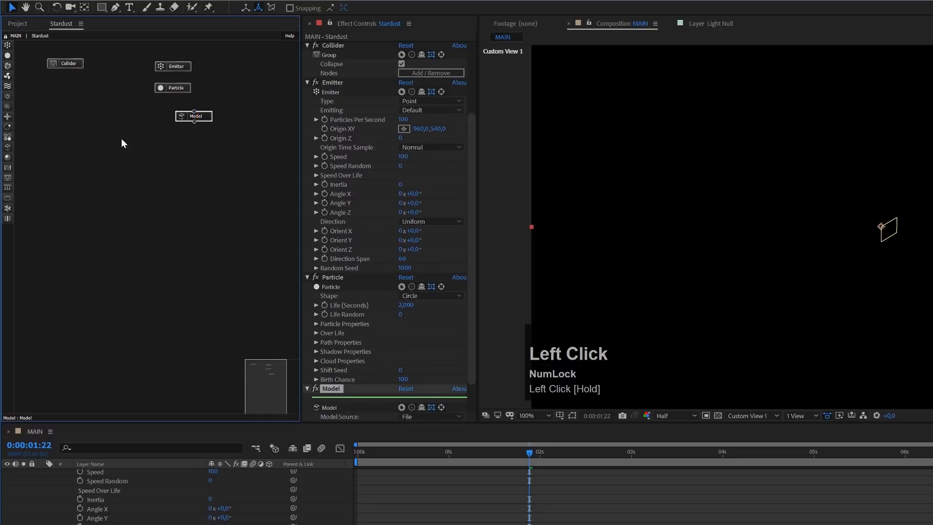
{"action": "left_click", "coordinate": [8, 208]}
{"action": "left_click_drag", "start_coordinate": [34, 209], "coordinate": [155, 119]}
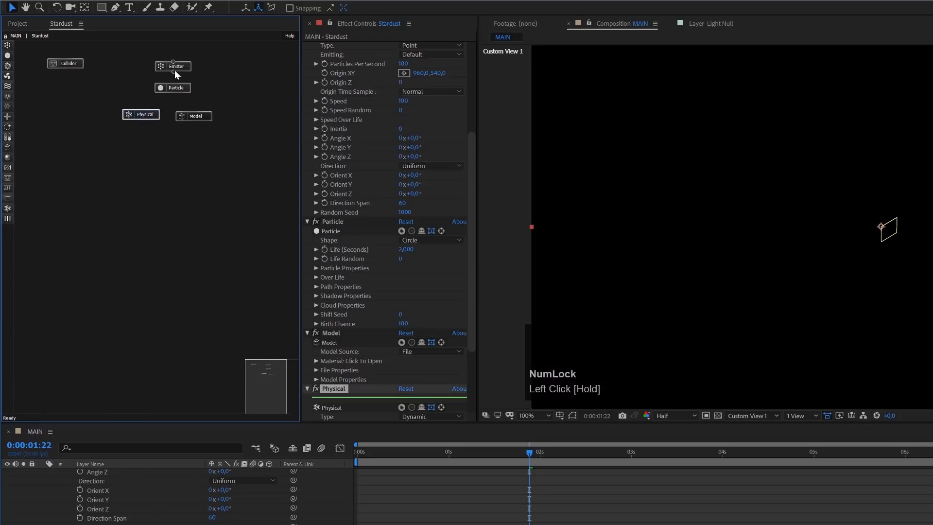
{"action": "left_click_drag", "start_coordinate": [174, 72], "coordinate": [201, 119]}
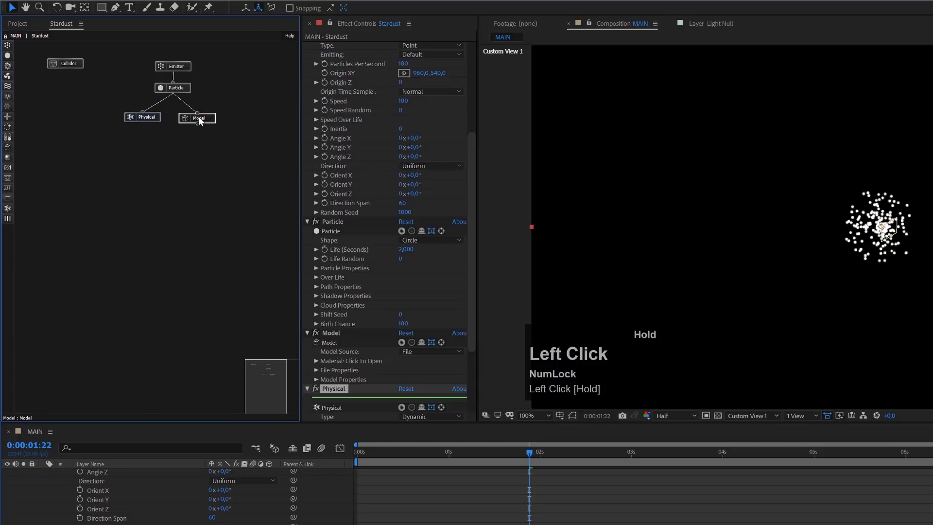
- Set the Emitter's Type to Grid, its Emitting mode to Once and its Speed to 0
{"action": "left_click", "coordinate": [183, 67]}
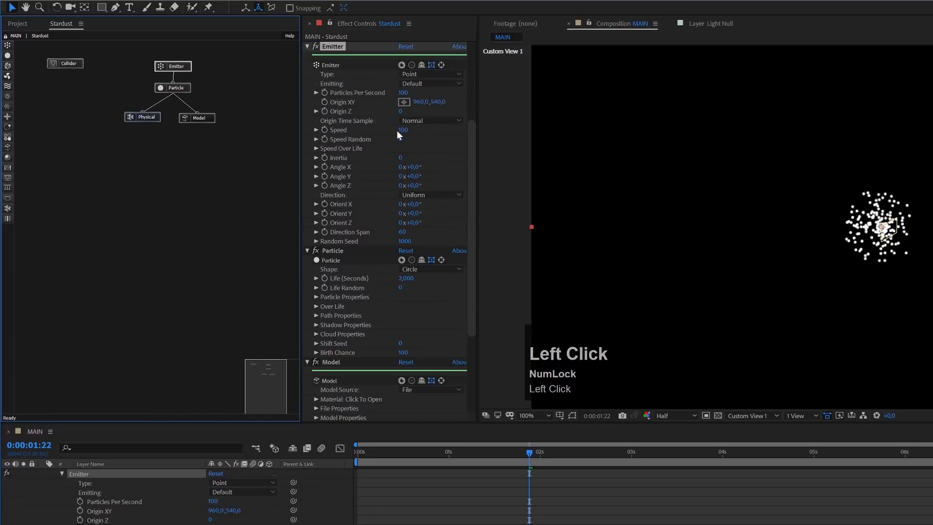
{"action": "left_click", "coordinate": [409, 74]}
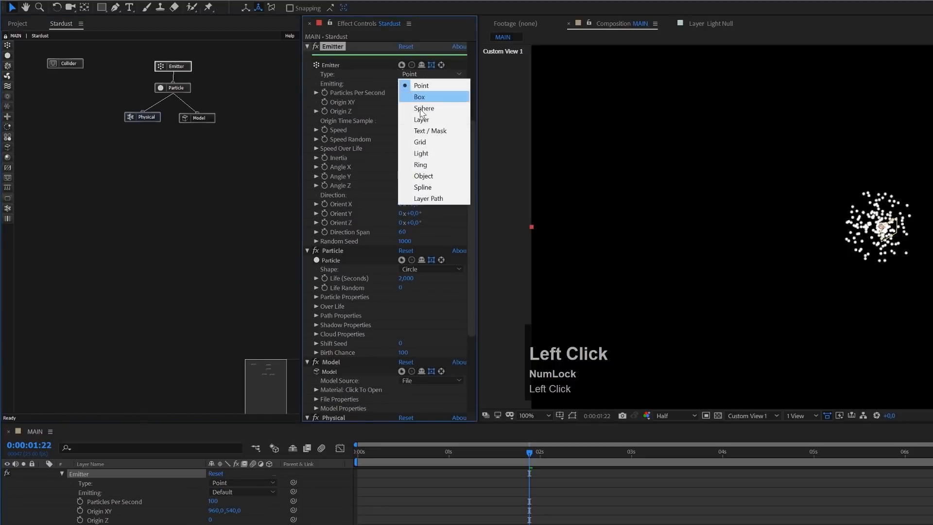
{"action": "left_click", "coordinate": [430, 141]}
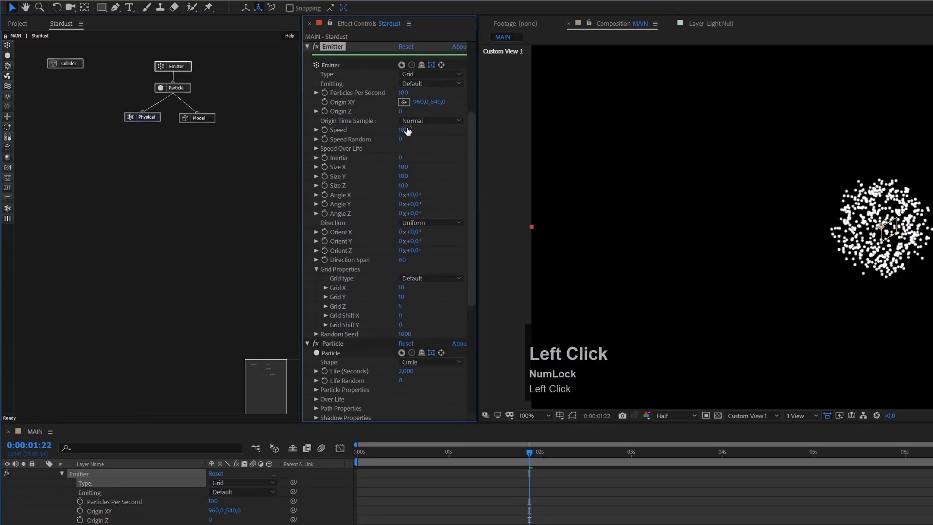
{"action": "left_click", "coordinate": [419, 84]}
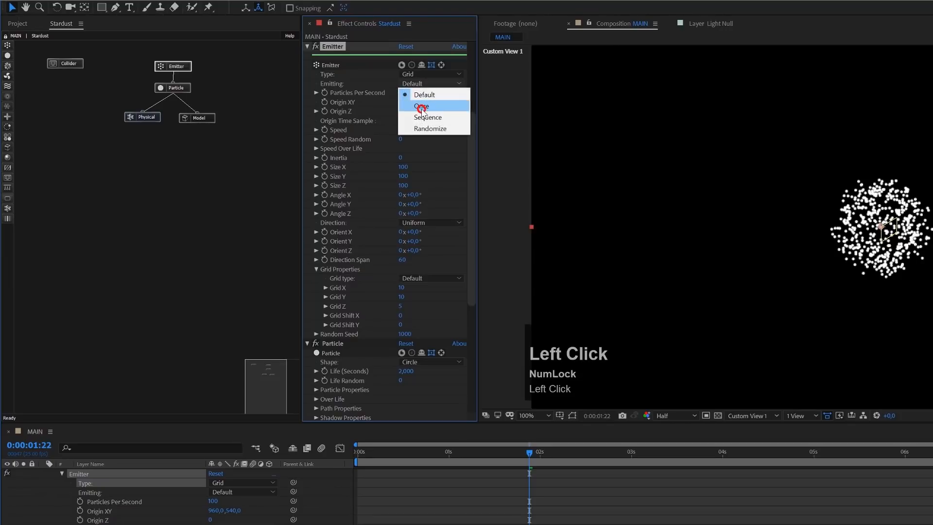
{"action": "left_click", "coordinate": [421, 106]}
{"action": "left_click", "coordinate": [406, 130]}
{"action": "type", "text": "0"}
{"action": "key", "text": "Return"}
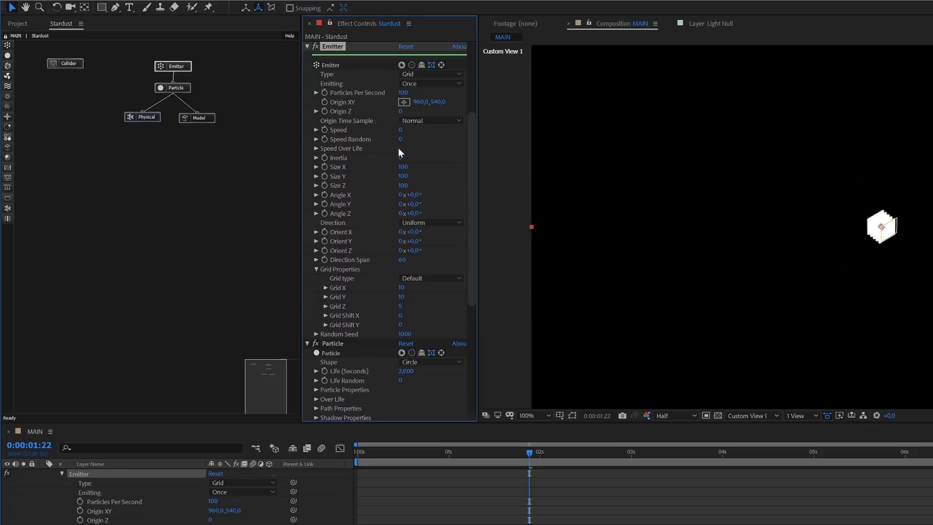
- Set the Emitter's Grid X, Grid Y and Grid Z to 15 each
{"action": "left_click", "coordinate": [401, 289]}
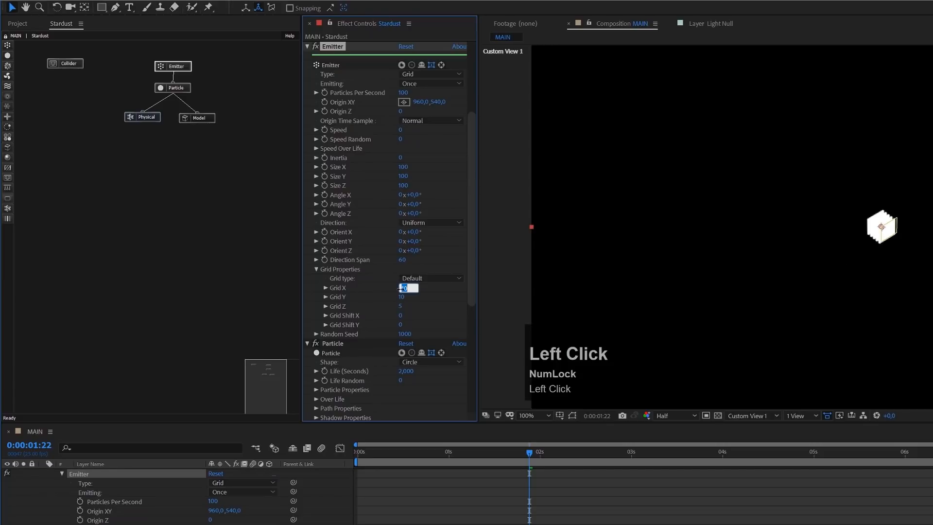
{"action": "type", "text": "15"}
{"action": "key", "text": "Tab"}
{"action": "type", "text": "15"}
{"action": "key", "text": "Tab"}
{"action": "type", "text": "15"}
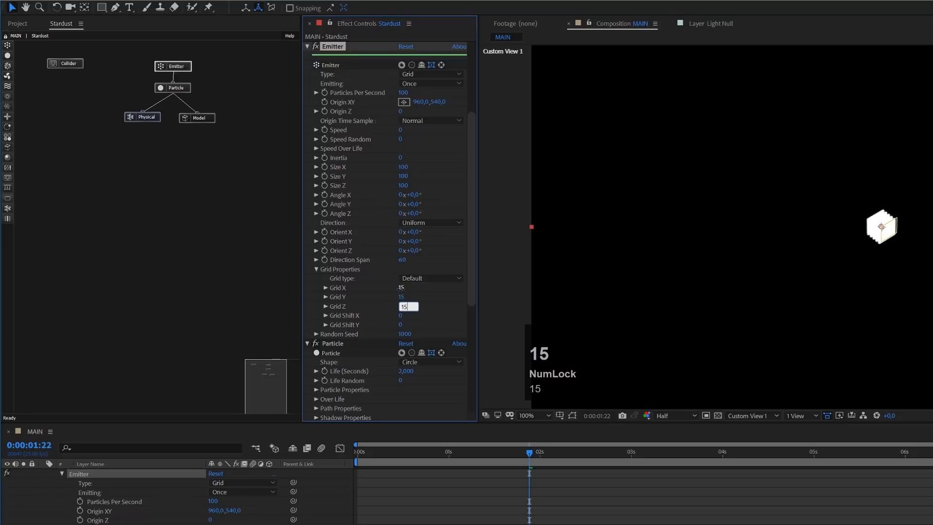
- Set the Emitter's Size X, Size Y and Size Z to 200 each
{"action": "left_click", "coordinate": [403, 166]}
{"action": "type", "text": "200"}
{"action": "key", "text": "Tab"}
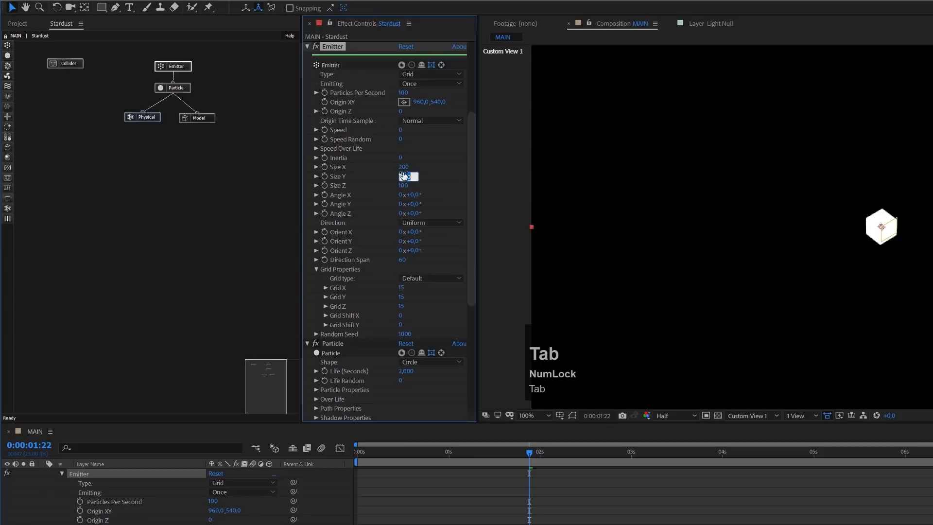
{"action": "type", "text": "200"}
{"action": "key", "text": "Tab"}
{"action": "type", "text": "200"}
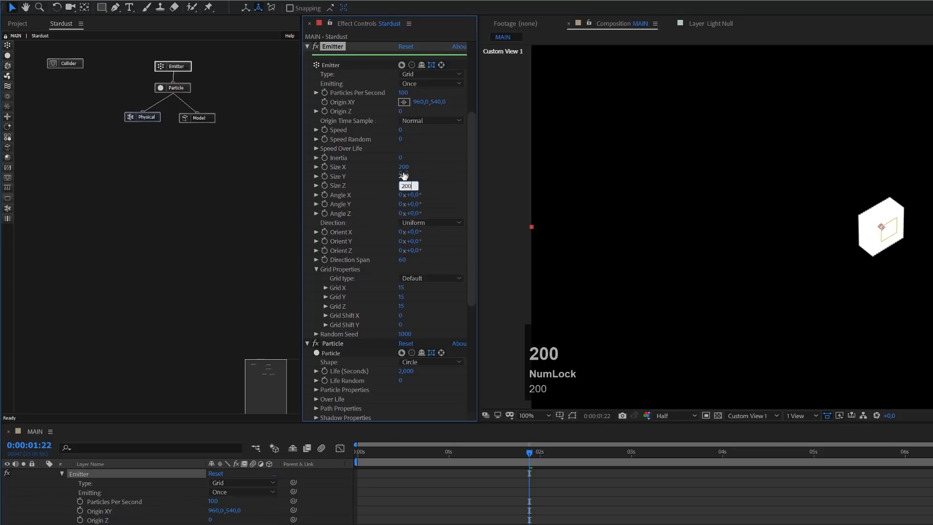
{"action": "left_click", "coordinate": [444, 165]}
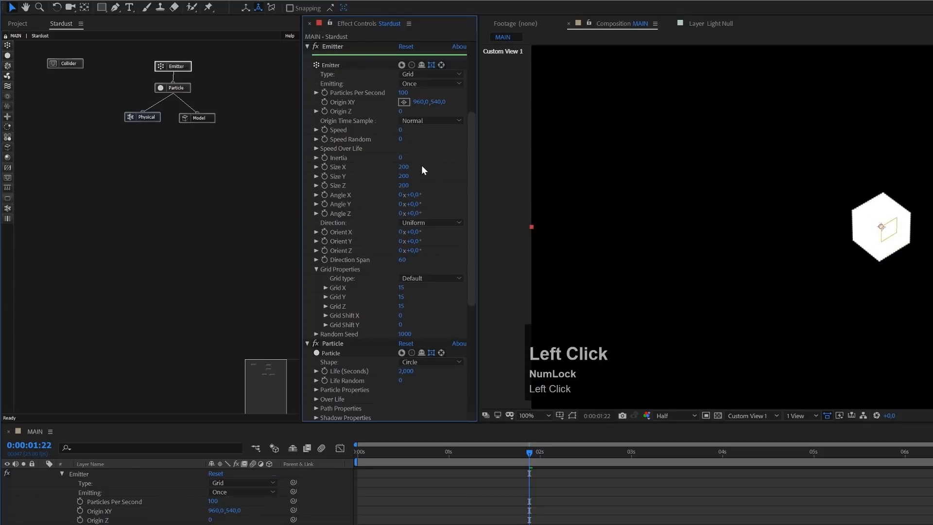
- Set the Particle node's Life to 10 seconds
{"action": "left_click", "coordinate": [177, 91]}
{"action": "left_click", "coordinate": [473, 252]}
{"action": "left_click_drag", "start_coordinate": [476, 282], "coordinate": [475, 299]}
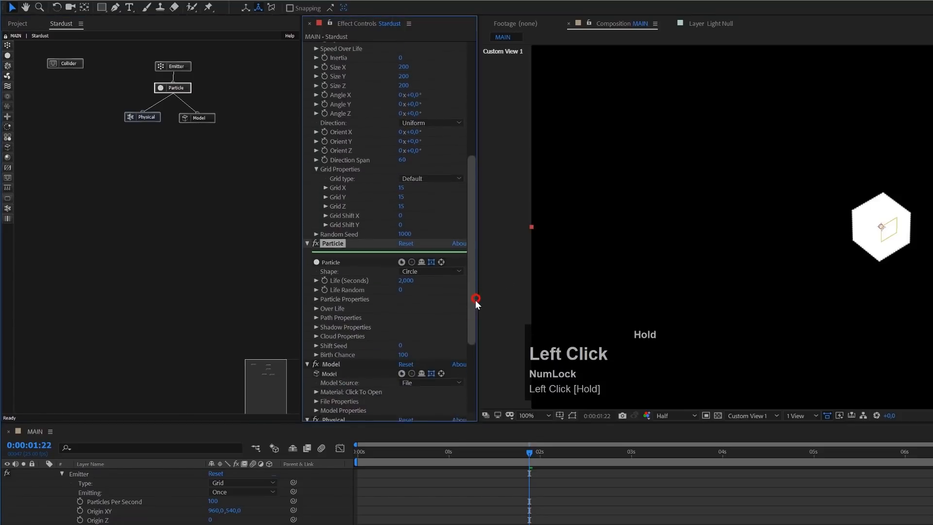
{"action": "left_click", "coordinate": [404, 277]}
{"action": "type", "text": "10"}
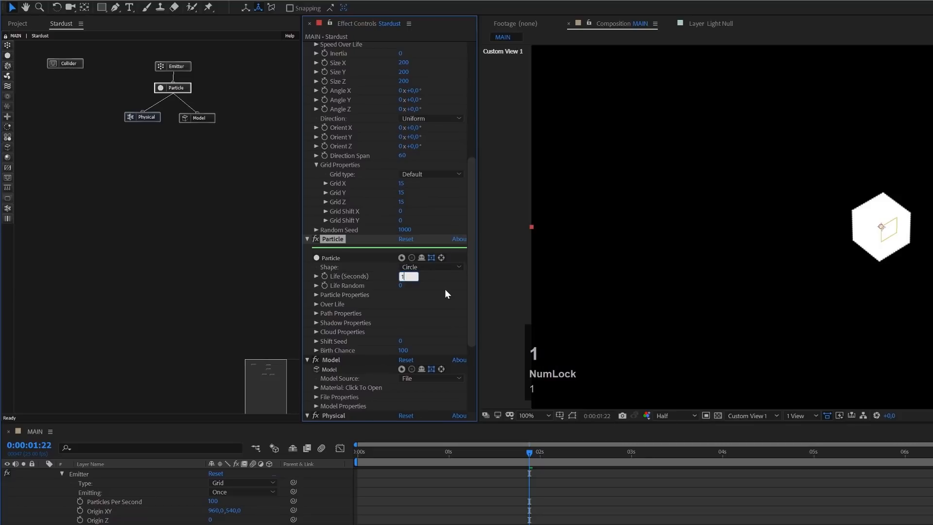
{"action": "key", "text": "Return"}
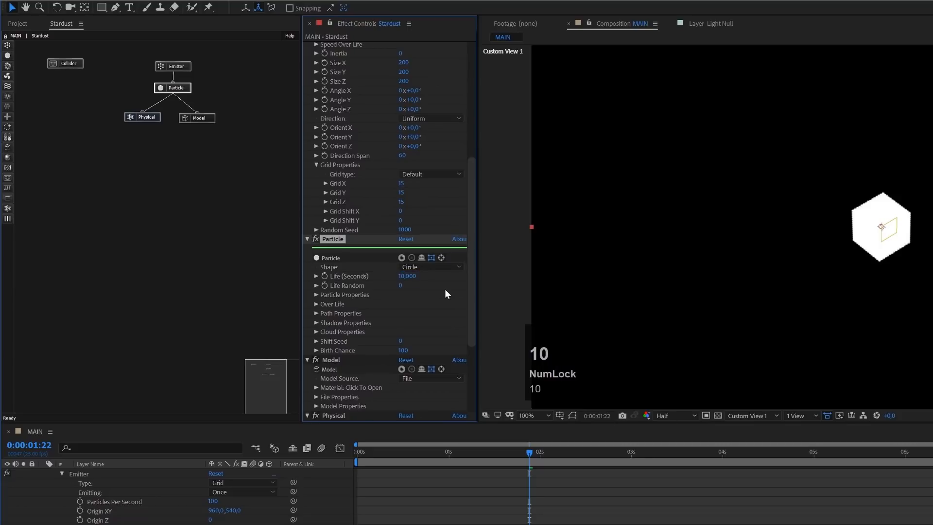
- Expand the Particle Properties and set the Particle's Shape to Model
{"action": "left_click", "coordinate": [315, 296]}
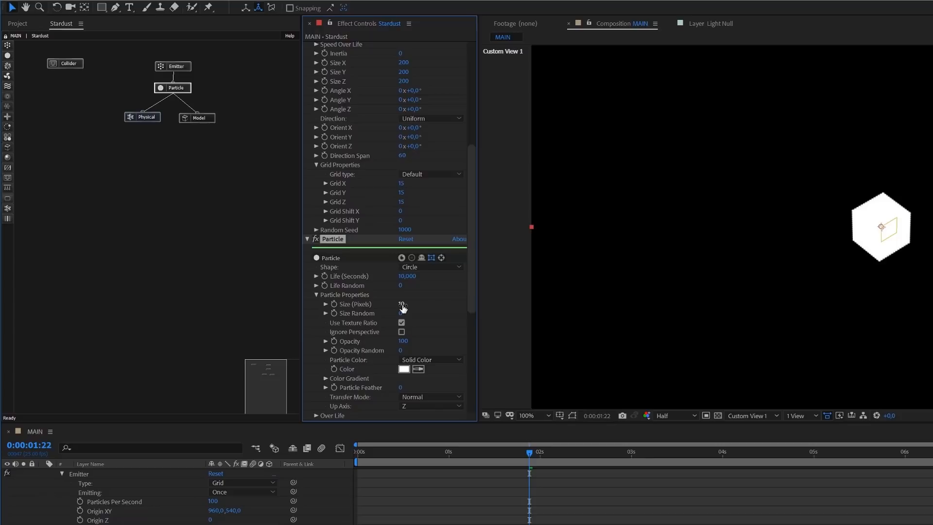
{"action": "left_click", "coordinate": [422, 267]}
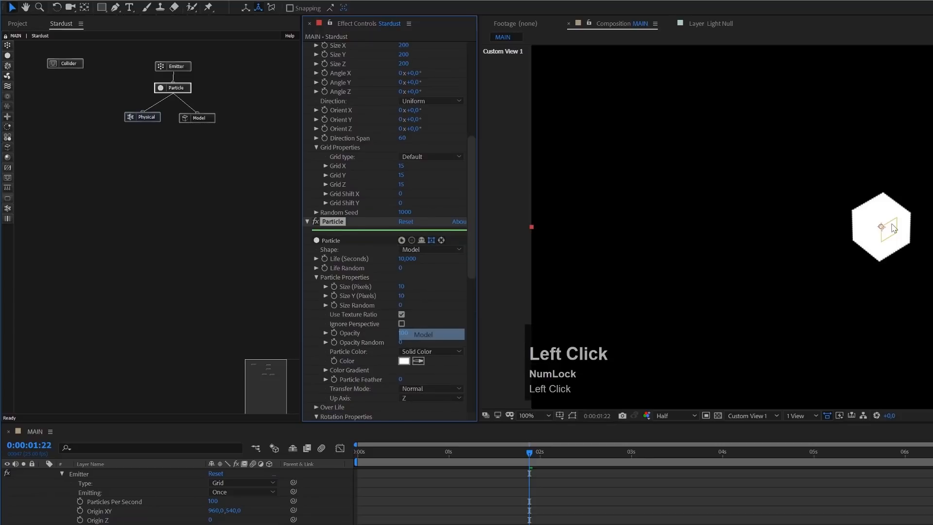
{"action": "left_click", "coordinate": [433, 335]}
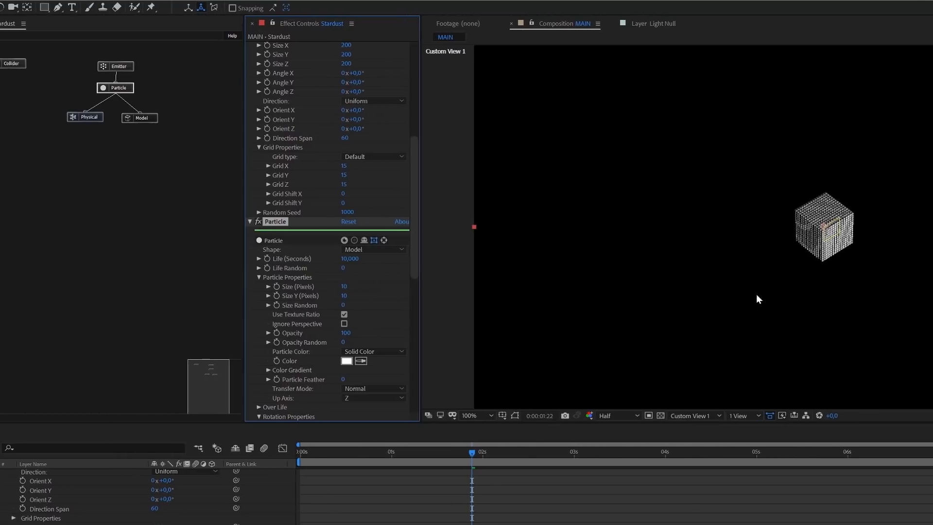
{"action": "key", "text": "c"}
{"action": "key", "text": "c"}
{"action": "key", "text": "c"}
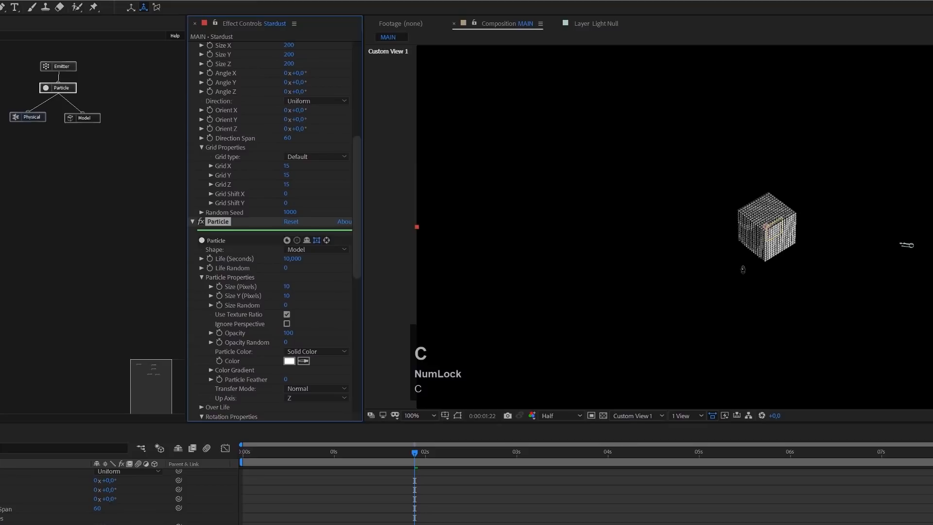
{"action": "left_click_drag", "start_coordinate": [746, 260], "coordinate": [841, 139]}
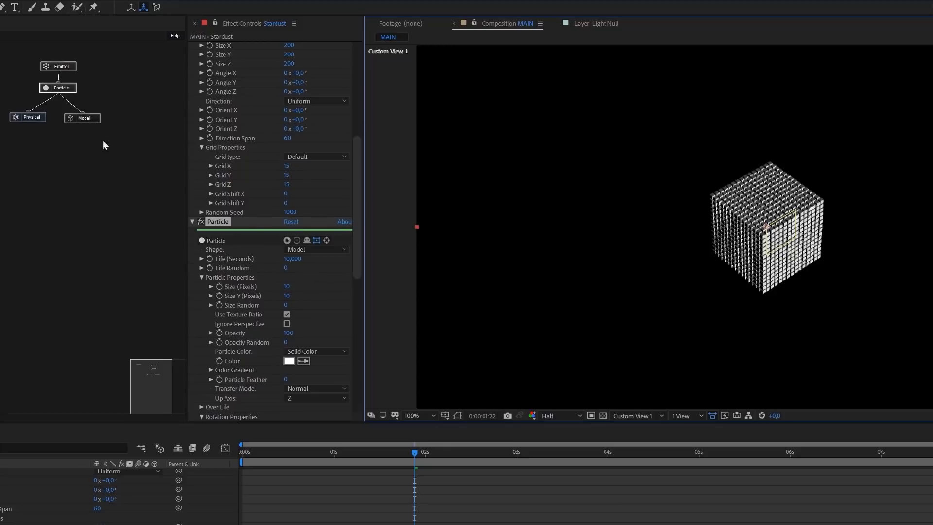
- Set the Model node's source to Primitive and its primitive type to Sphere
{"action": "left_click", "coordinate": [91, 118]}
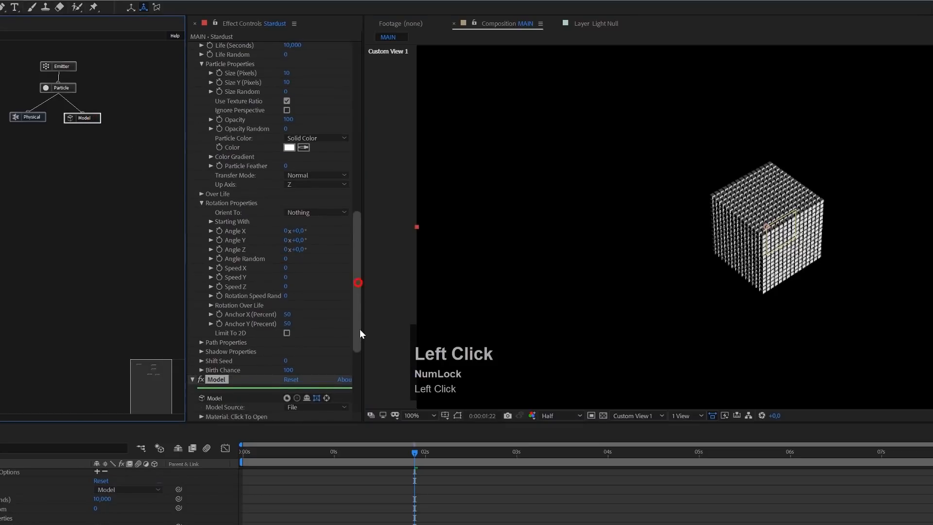
{"action": "left_click_drag", "start_coordinate": [359, 328], "coordinate": [359, 373]}
{"action": "left_click", "coordinate": [300, 249]}
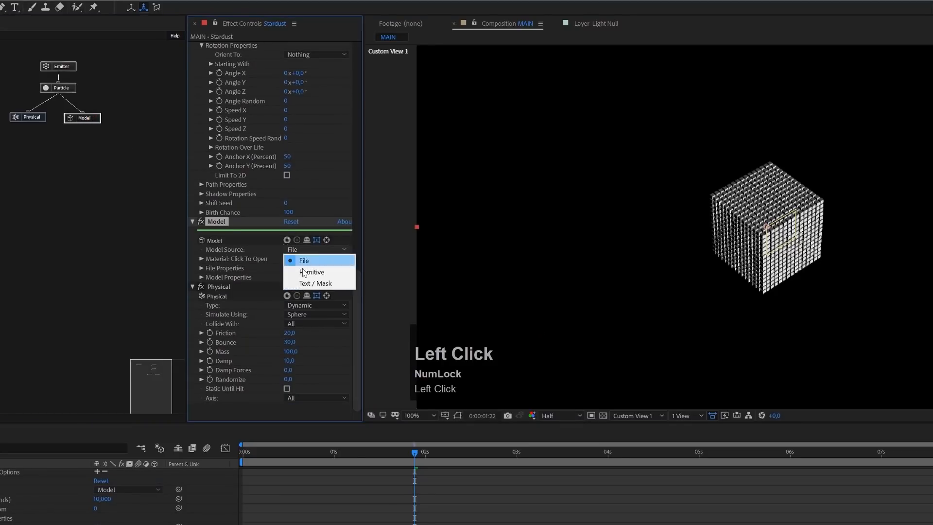
{"action": "left_click", "coordinate": [304, 275]}
{"action": "left_click", "coordinate": [295, 280]}
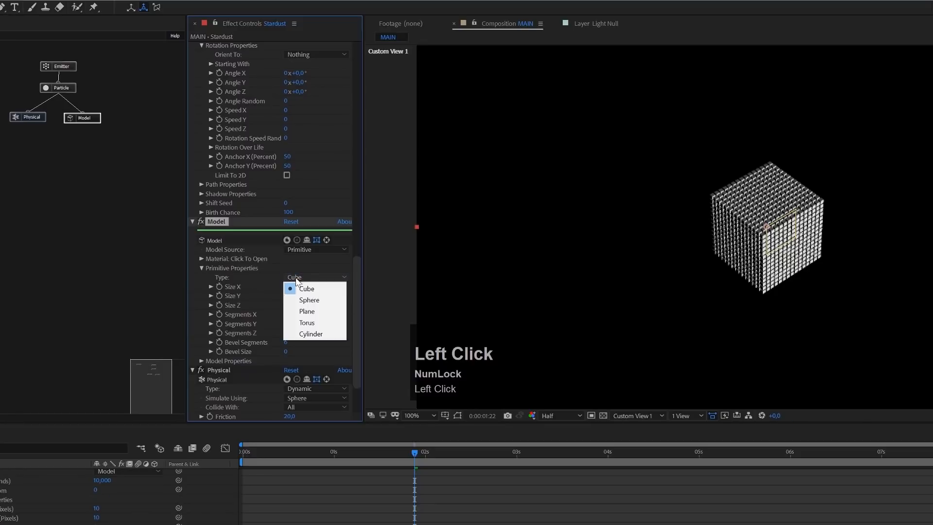
{"action": "left_click", "coordinate": [308, 303]}
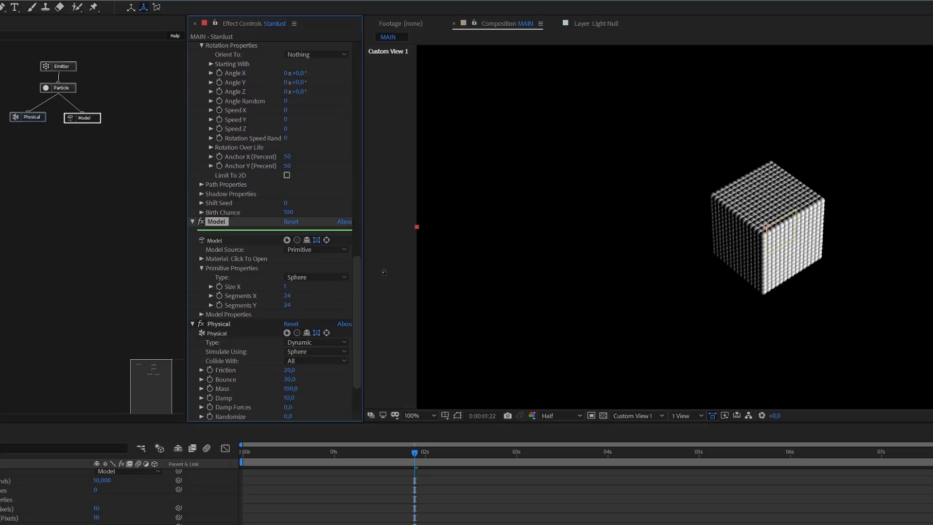
- Set the sphere model's Segments X and Segments Y to 12 each
{"action": "left_click", "coordinate": [286, 296]}
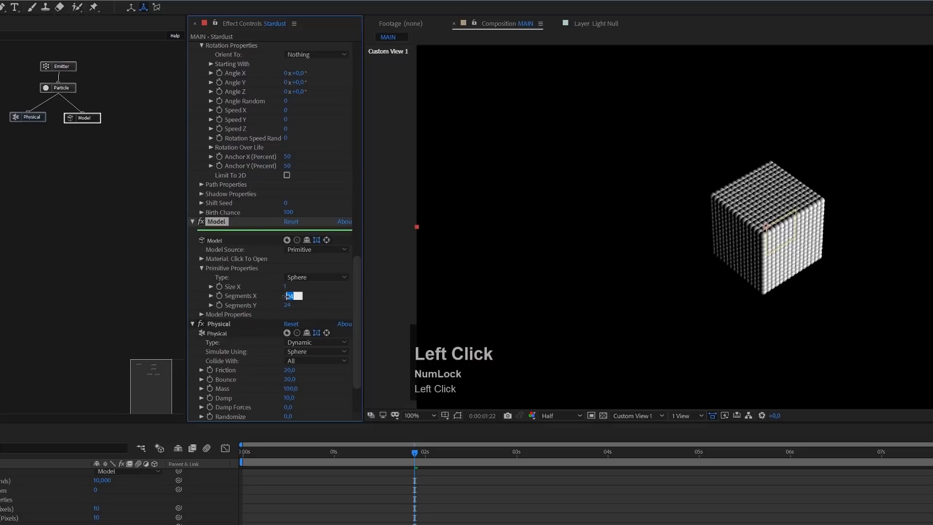
{"action": "type", "text": "12"}
{"action": "key", "text": "Tab"}
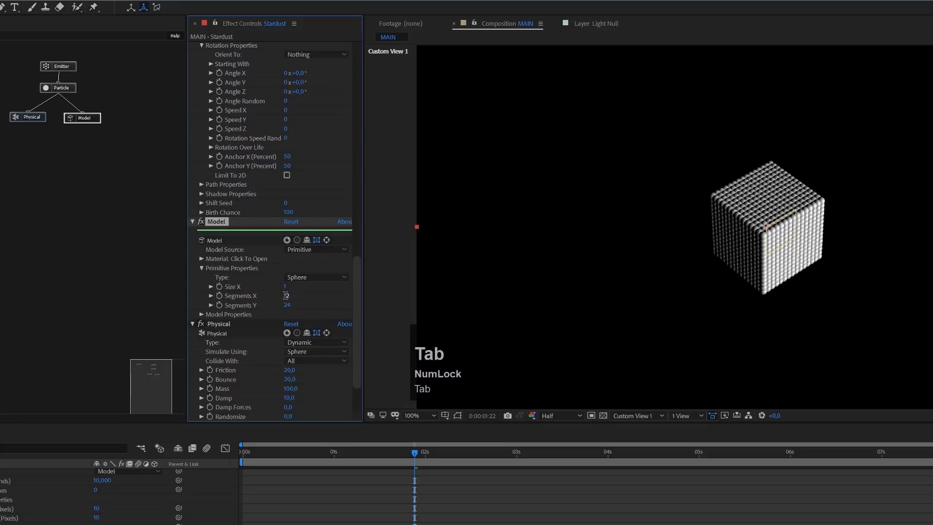
{"action": "type", "text": "2"}
{"action": "left_click", "coordinate": [286, 306]}
{"action": "type", "text": "12"}
{"action": "key", "text": "Return"}
- Set the Particle node's Size to 7 pixels and its Size Random to 50
{"action": "left_click_drag", "start_coordinate": [738, 223], "coordinate": [612, 381]}
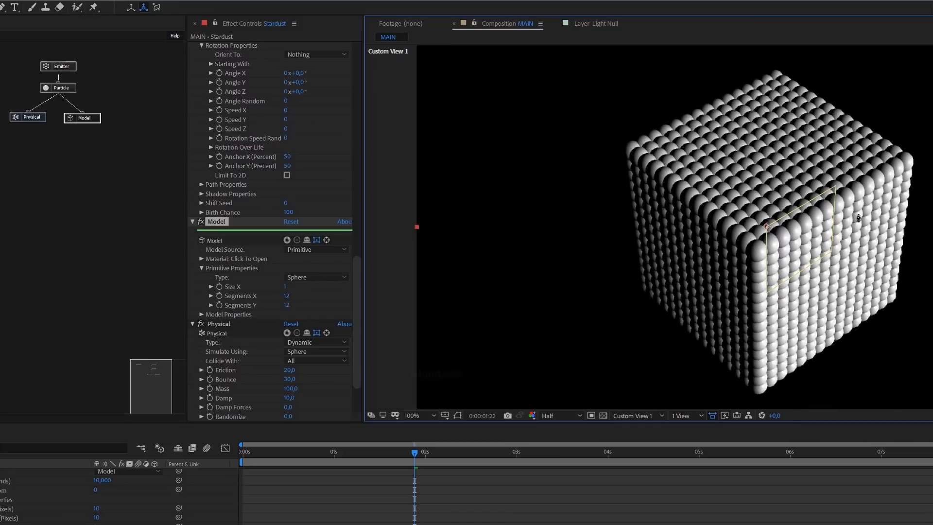
{"action": "left_click_drag", "start_coordinate": [897, 158], "coordinate": [775, 242]}
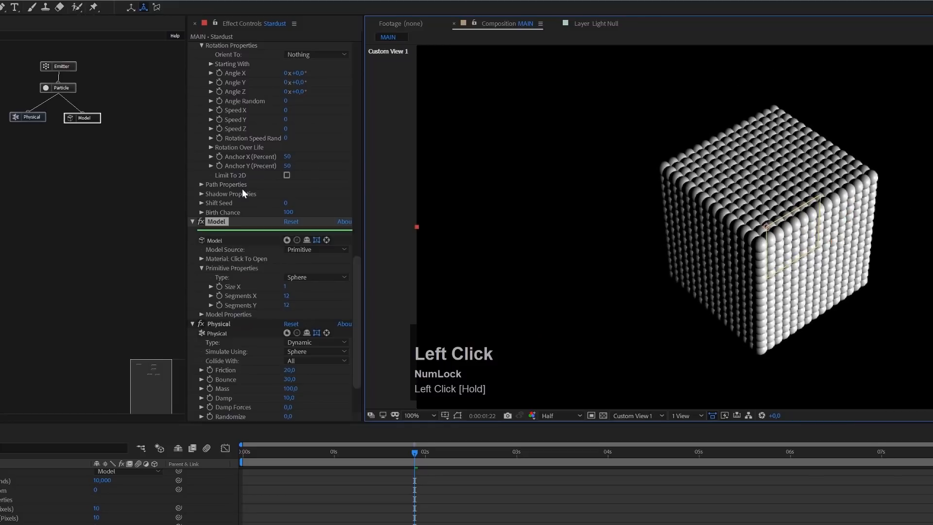
{"action": "left_click", "coordinate": [72, 86]}
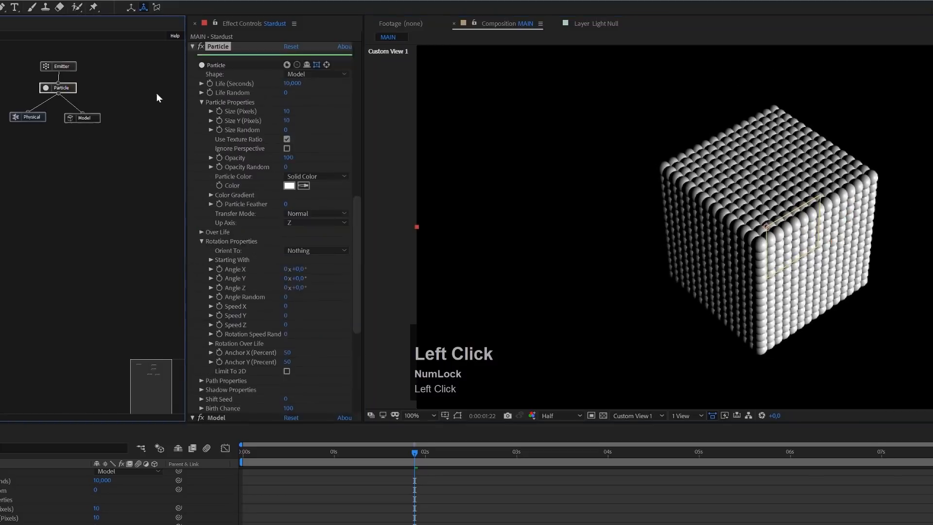
{"action": "left_click", "coordinate": [287, 113]}
{"action": "type", "text": "7"}
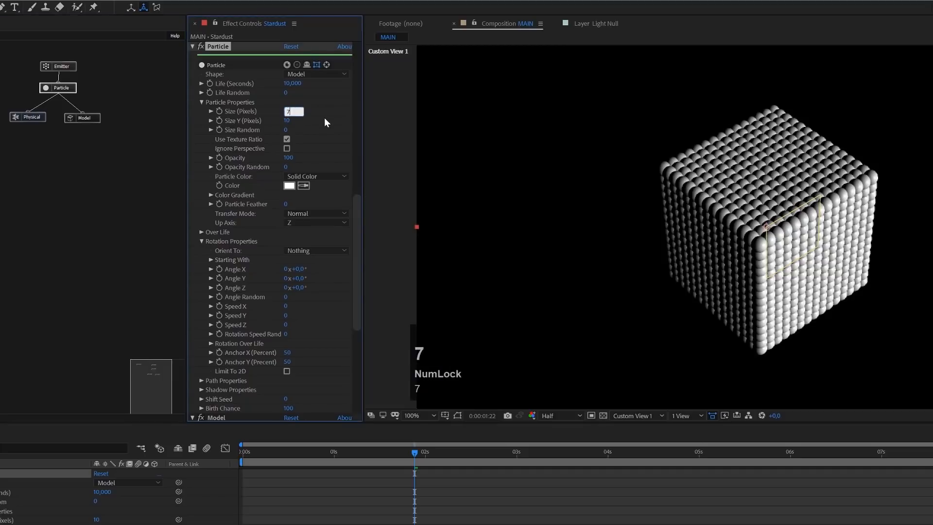
{"action": "left_click", "coordinate": [324, 118]}
{"action": "left_click", "coordinate": [286, 130]}
{"action": "type", "text": "50"}
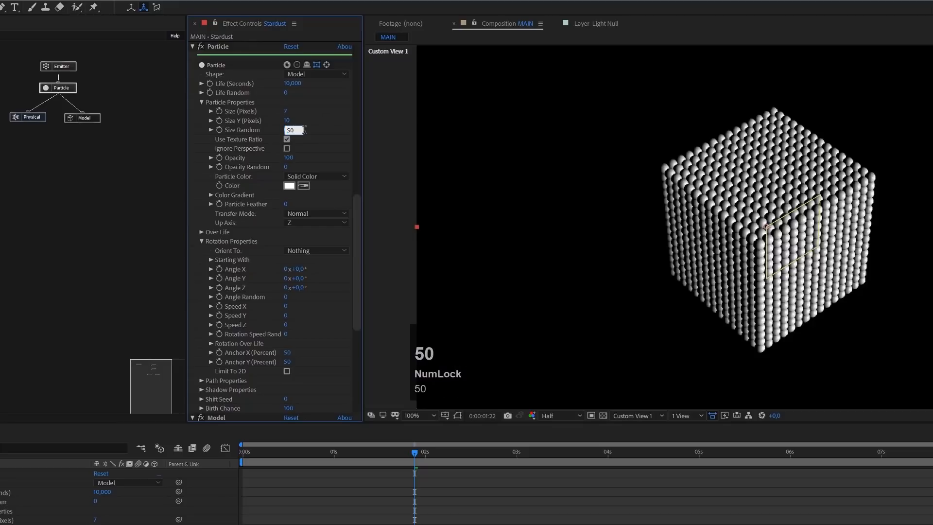
{"action": "left_click", "coordinate": [305, 129]}
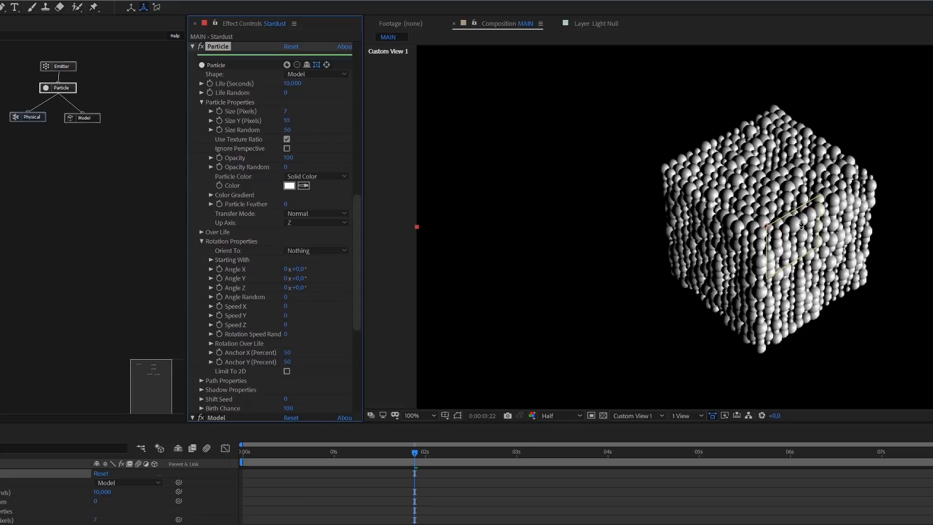
- Set the Bounce to 50 and the Mass to 75 on the Physical node attached to the Particle
{"action": "left_click", "coordinate": [37, 118]}
{"action": "left_click_drag", "start_coordinate": [358, 252], "coordinate": [337, 317]}
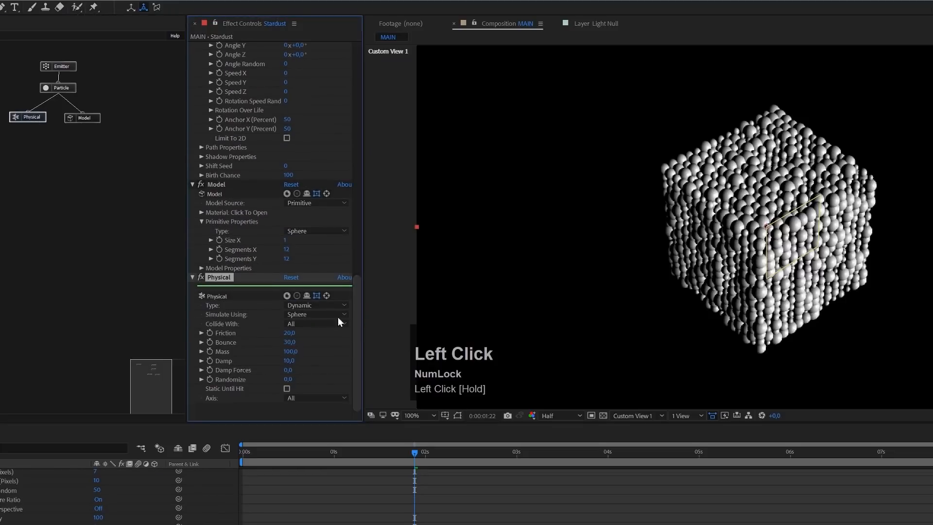
{"action": "left_click", "coordinate": [292, 342]}
{"action": "type", "text": "50"}
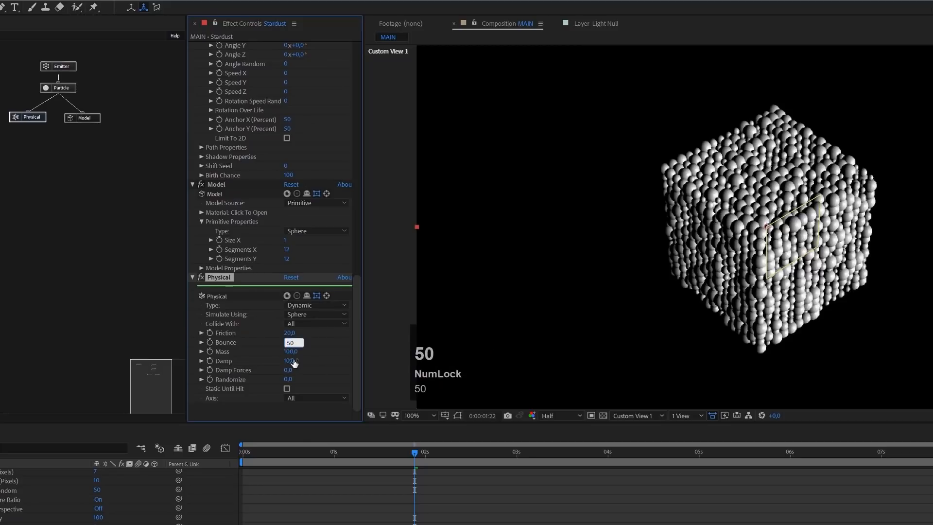
{"action": "left_click", "coordinate": [292, 351]}
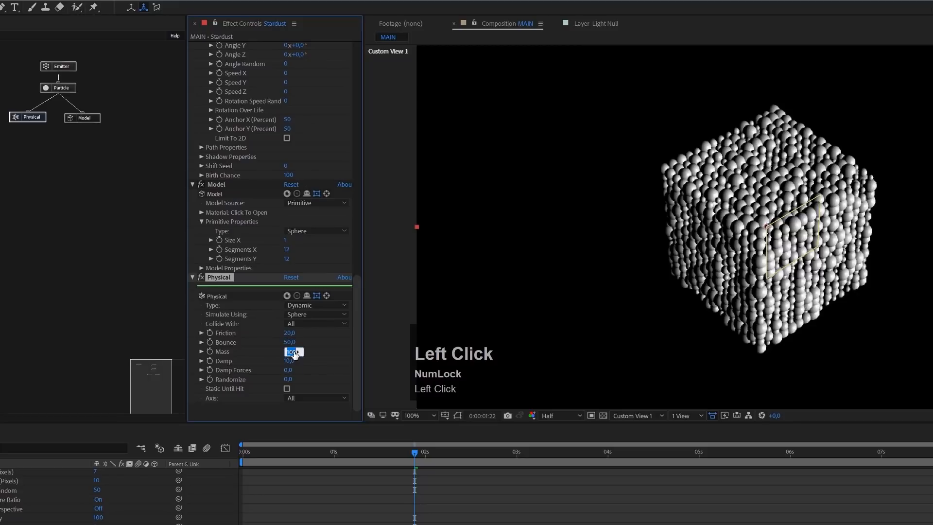
{"action": "type", "text": "75"}
{"action": "key", "text": "Return"}
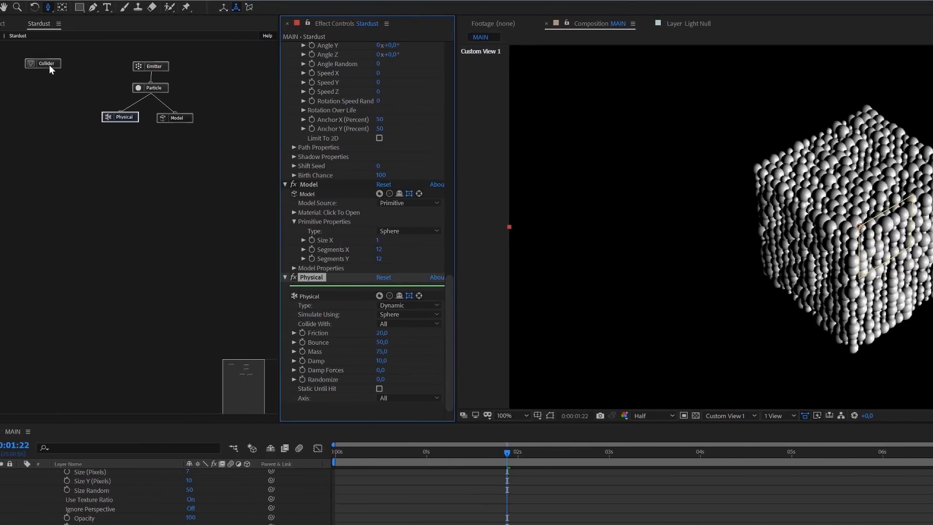
- Expand the Collider group and place it below the emitter's node tree
{"action": "left_click", "coordinate": [50, 69]}
{"action": "double_click", "coordinate": [48, 65]}
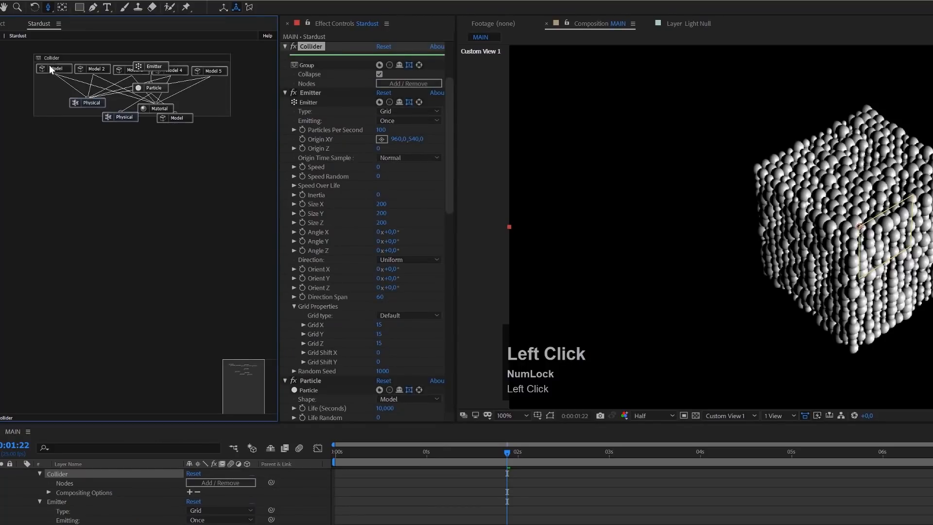
{"action": "left_click_drag", "start_coordinate": [107, 59], "coordinate": [89, 166]}
{"action": "left_click", "coordinate": [85, 213]}
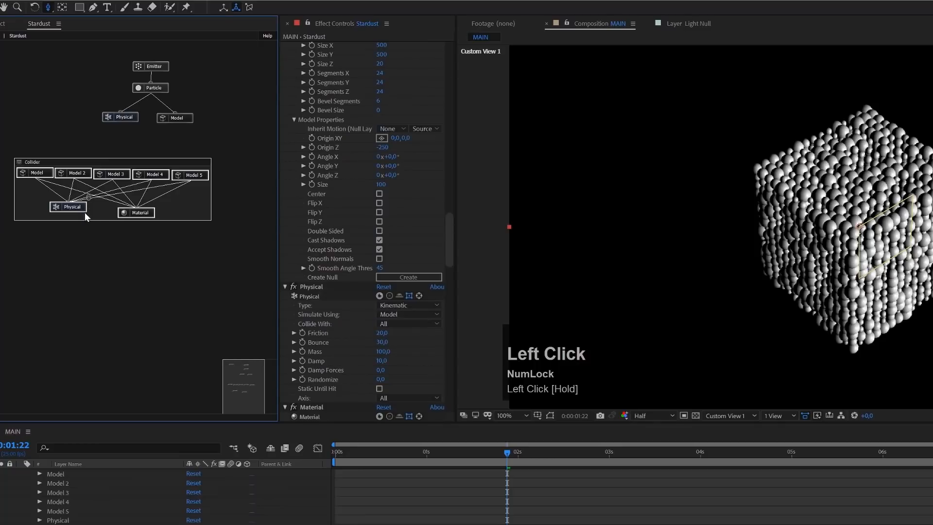
- Raise the transparent opacity of the Collider group's Material to 33 and inspect the container walls from several angles
{"action": "left_click", "coordinate": [138, 215]}
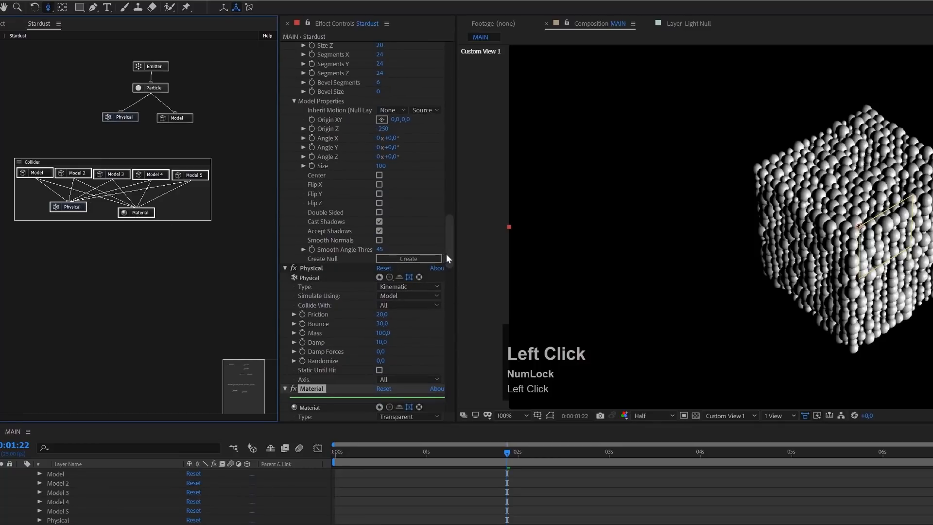
{"action": "left_click_drag", "start_coordinate": [451, 261], "coordinate": [462, 283]}
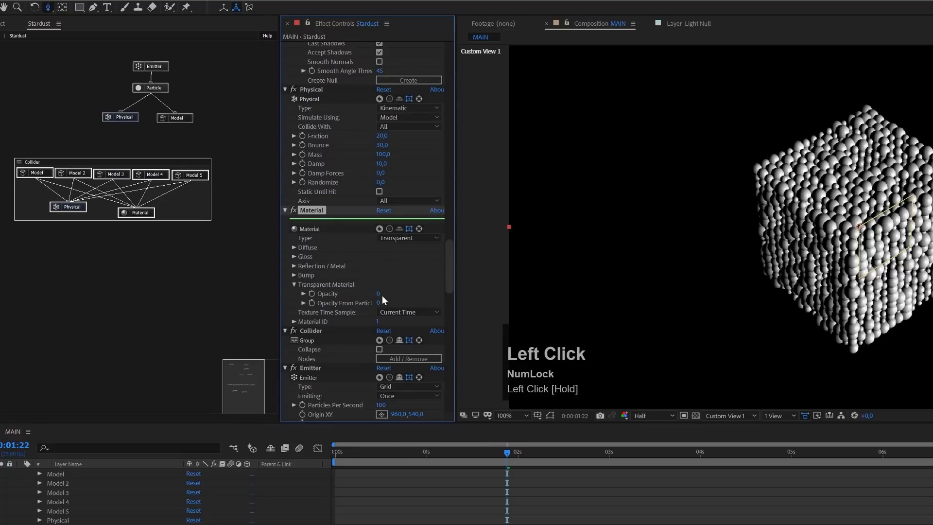
{"action": "left_click_drag", "start_coordinate": [378, 294], "coordinate": [399, 293]}
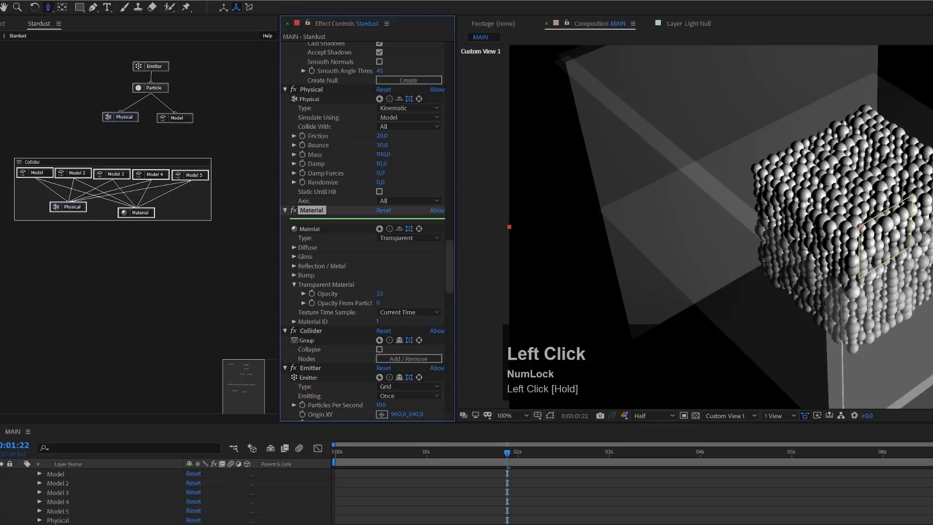
{"action": "key", "text": "c"}
{"action": "key", "text": "c"}
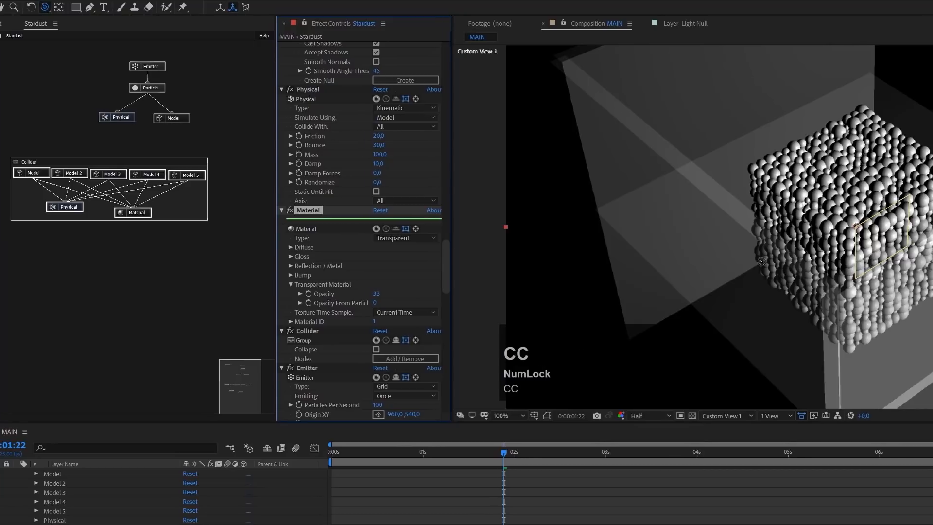
{"action": "left_click_drag", "start_coordinate": [771, 256], "coordinate": [771, 256]}
{"action": "left_click_drag", "start_coordinate": [536, 257], "coordinate": [557, 188]}
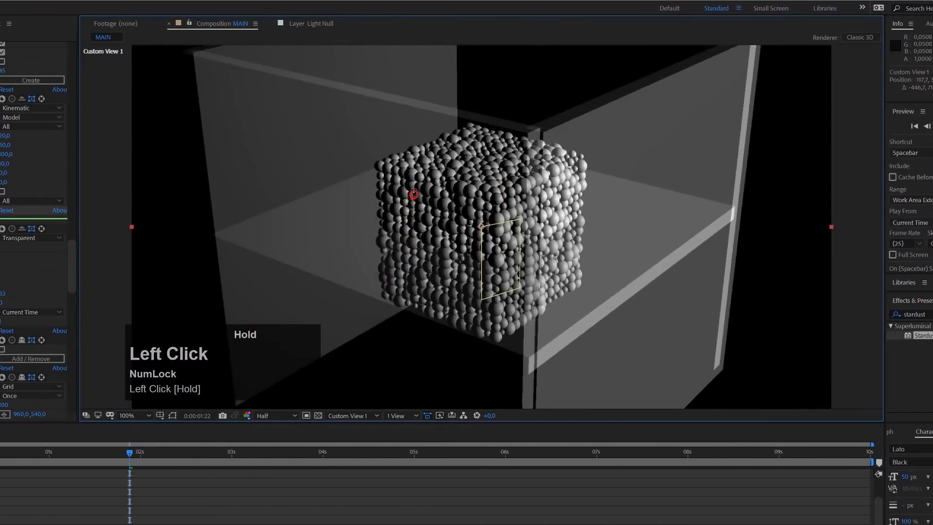
{"action": "left_click_drag", "start_coordinate": [415, 188], "coordinate": [458, 270]}
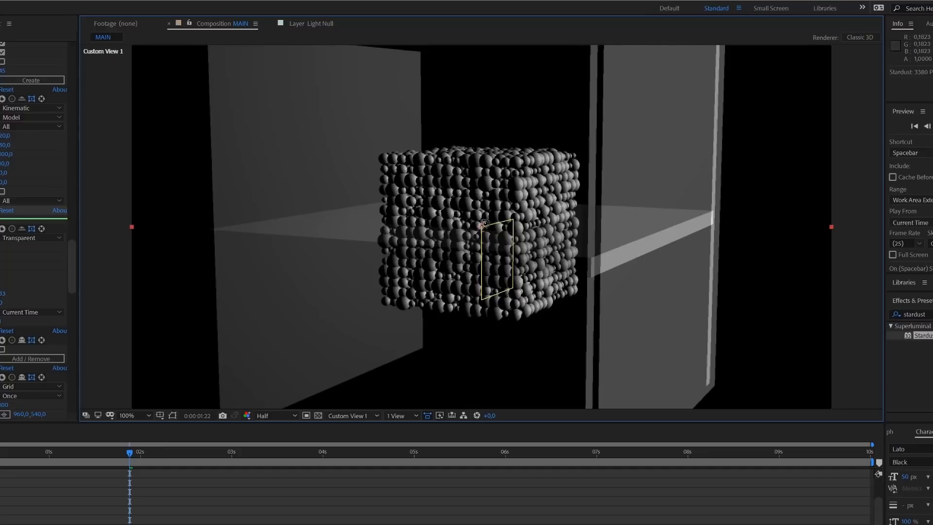
{"action": "left_click_drag", "start_coordinate": [489, 174], "coordinate": [433, 217]}
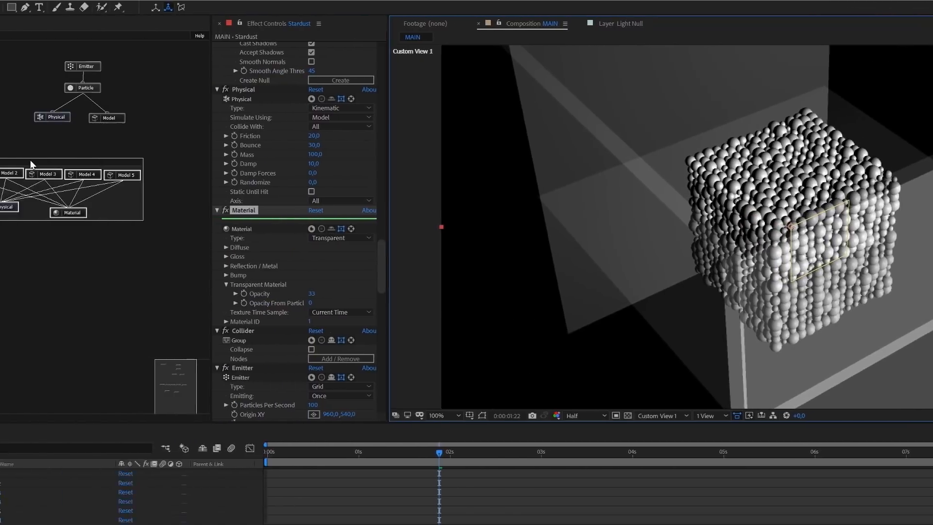
- Set the transparent opacity of the Collider group's Material to 0 and collapse the group
{"action": "left_click", "coordinate": [98, 160]}
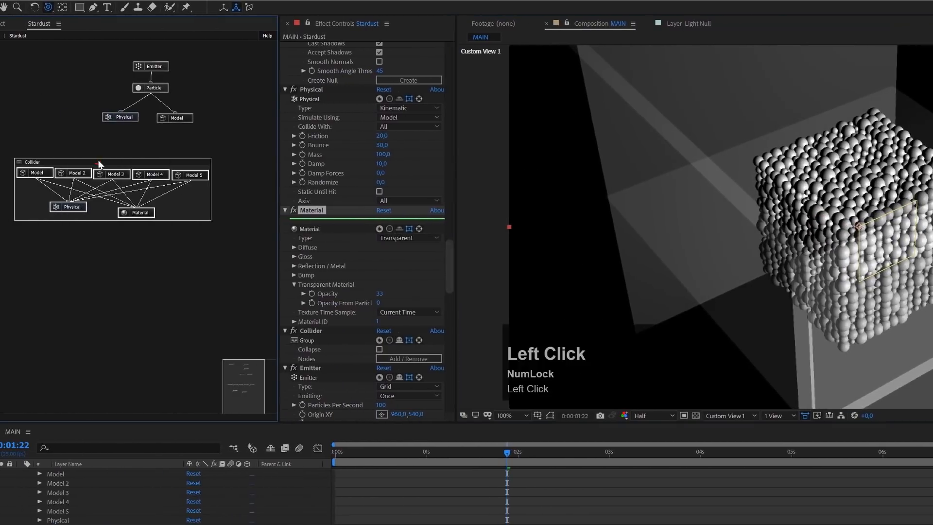
{"action": "key", "text": "Delete"}
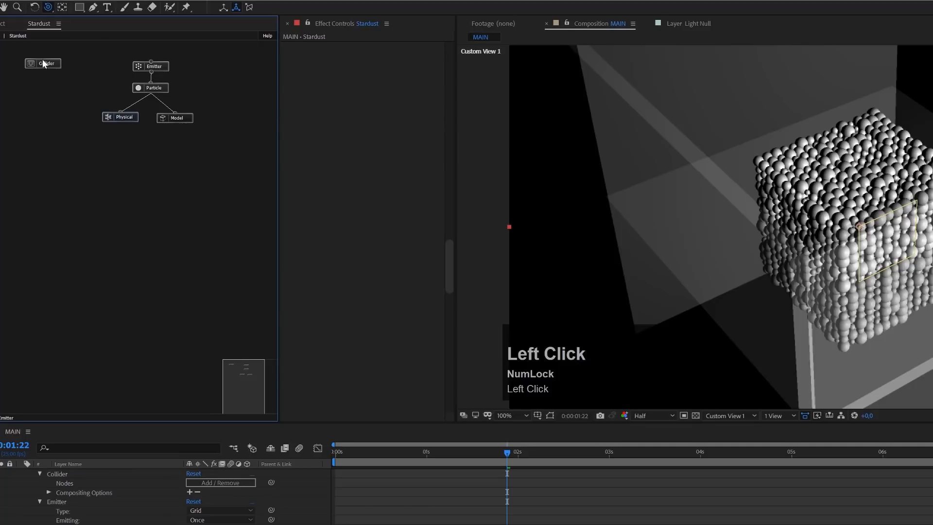
{"action": "left_click", "coordinate": [51, 64]}
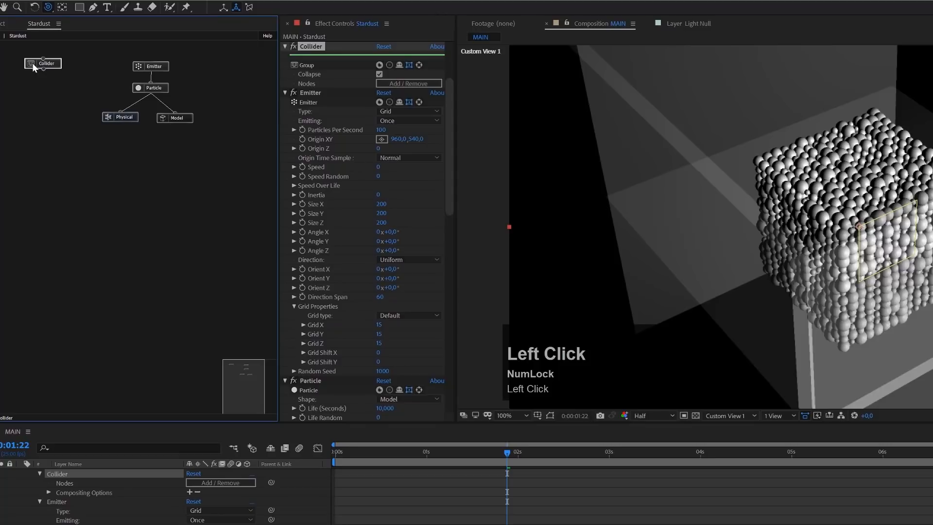
{"action": "left_click", "coordinate": [379, 74]}
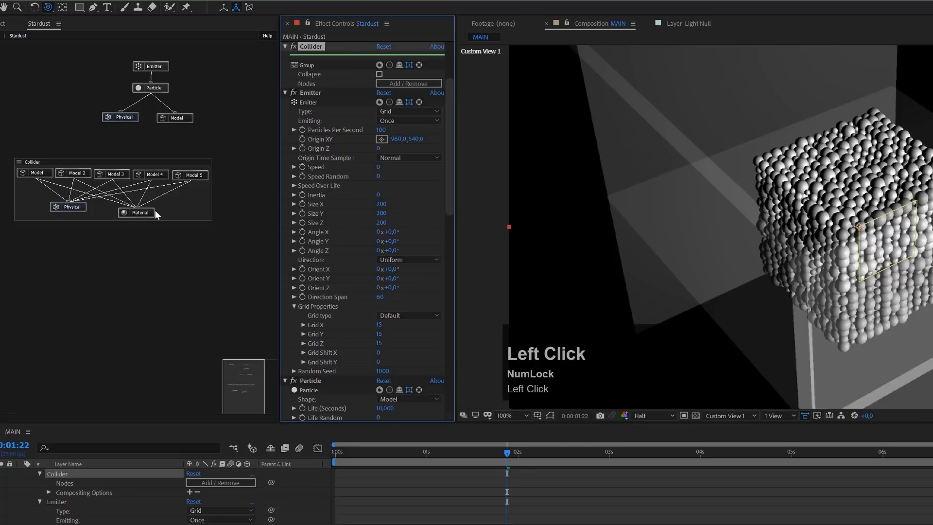
{"action": "left_click", "coordinate": [148, 211]}
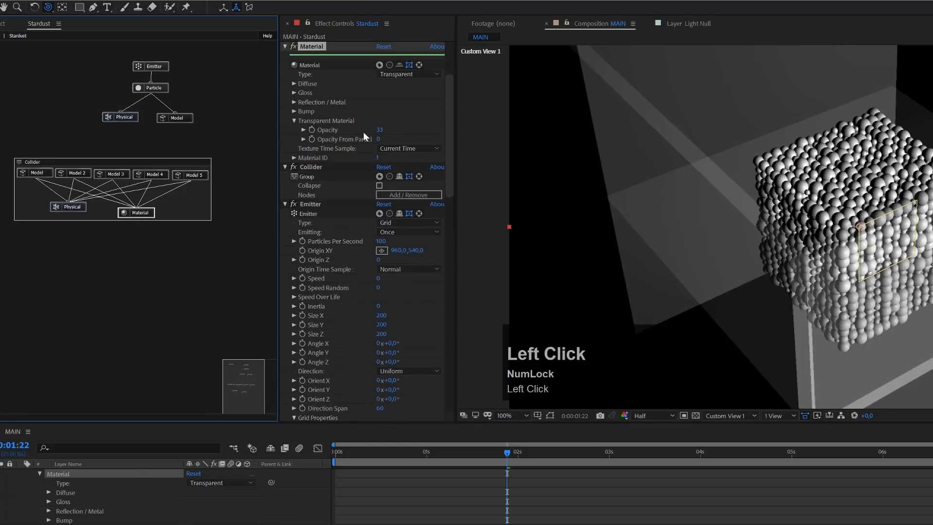
{"action": "left_click_drag", "start_coordinate": [378, 131], "coordinate": [86, 214]}
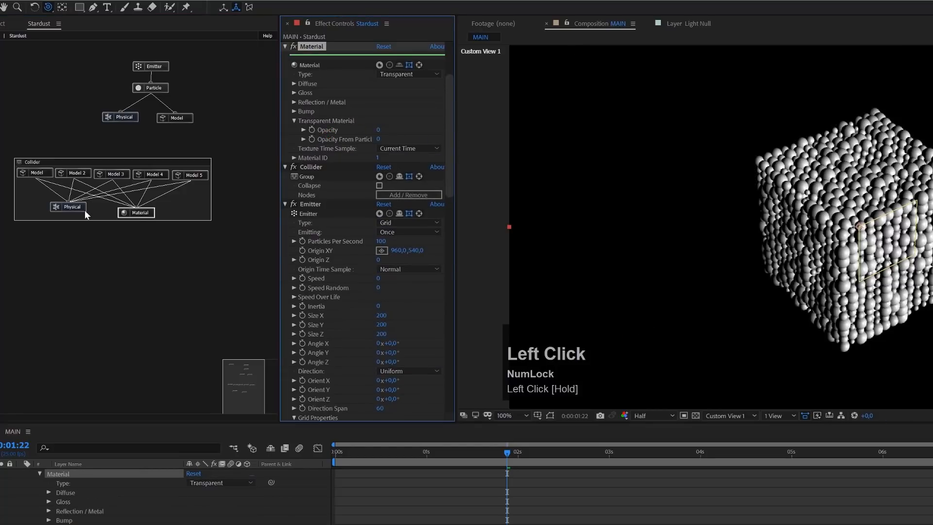
{"action": "double_click", "coordinate": [36, 164]}
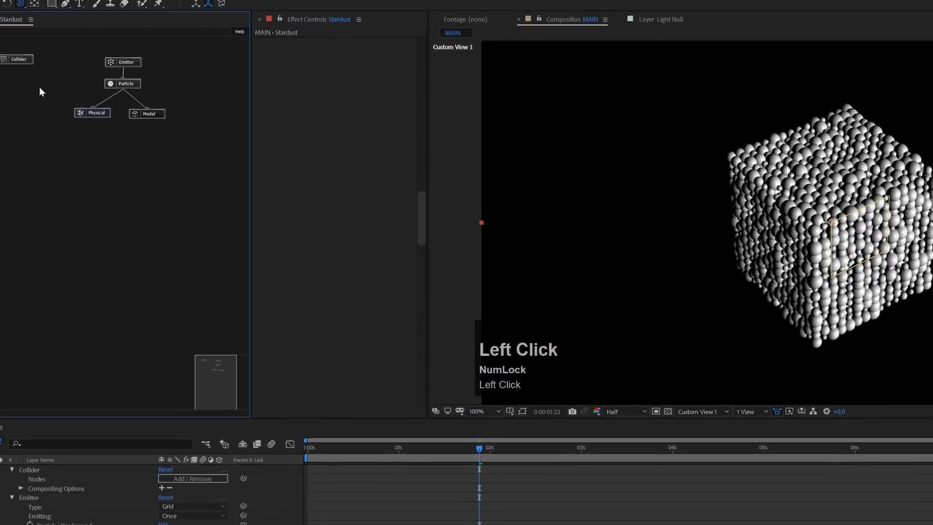
- Set the Emitter's vertical origin to 300, keeping the horizontal origin at 960
{"action": "left_click", "coordinate": [85, 55]}
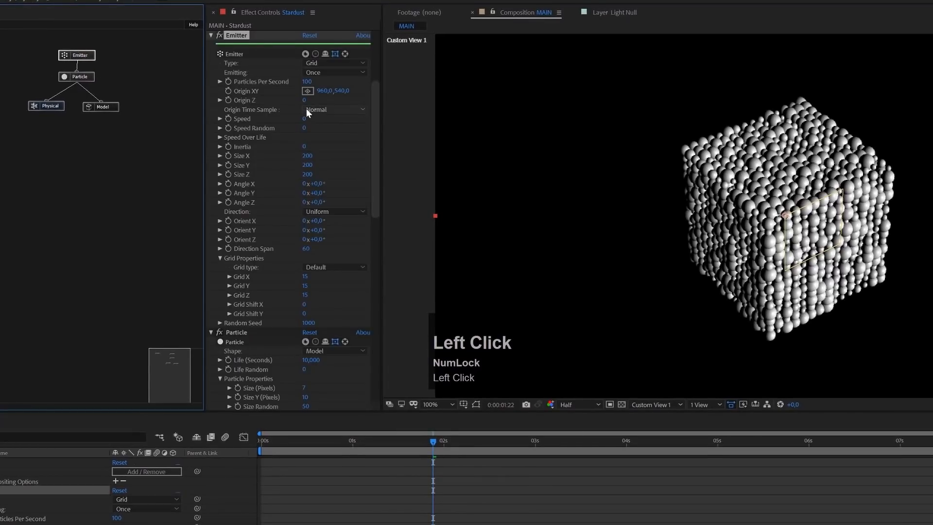
{"action": "mouse_move", "coordinate": [342, 93]}
{"action": "left_mouse_down"}
{"action": "mouse_move", "coordinate": [245, 99]}
{"action": "mouse_move", "coordinate": [344, 95]}
{"action": "left_mouse_up"}
{"action": "left_click", "coordinate": [340, 91]}
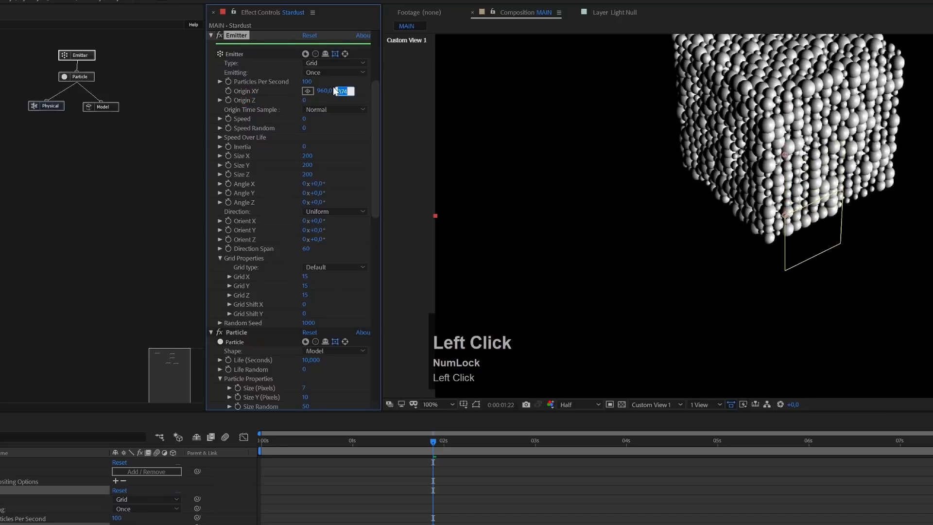
{"action": "type", "text": "300"}
{"action": "key", "text": "Return"}
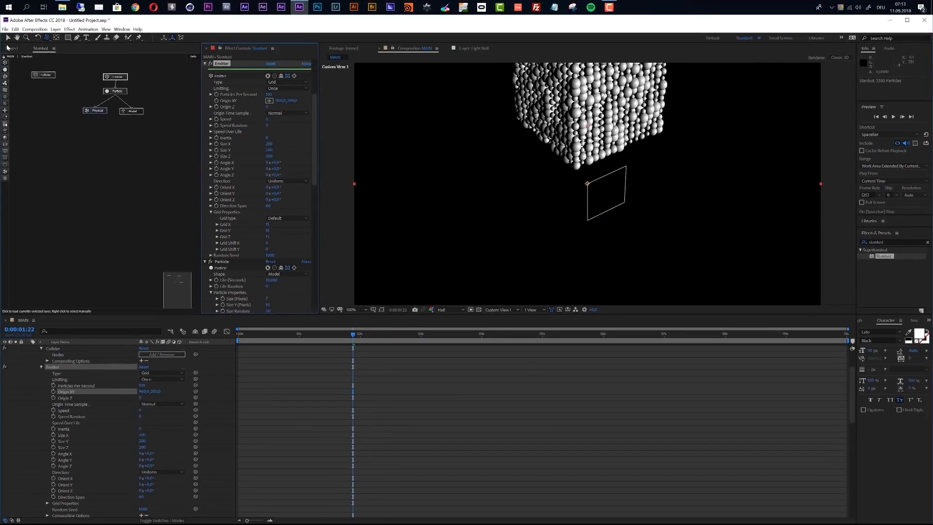
{"action": "left_click", "coordinate": [8, 38]}
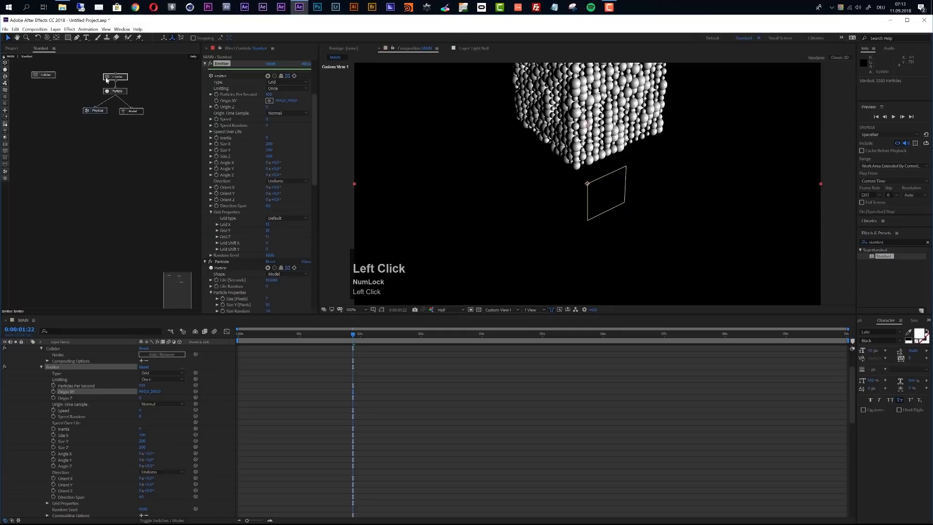
- Save the project as Stardust Physics Tutorial.aep in the AE folder, replacing the existing file
{"action": "left_click", "coordinate": [5, 29]}
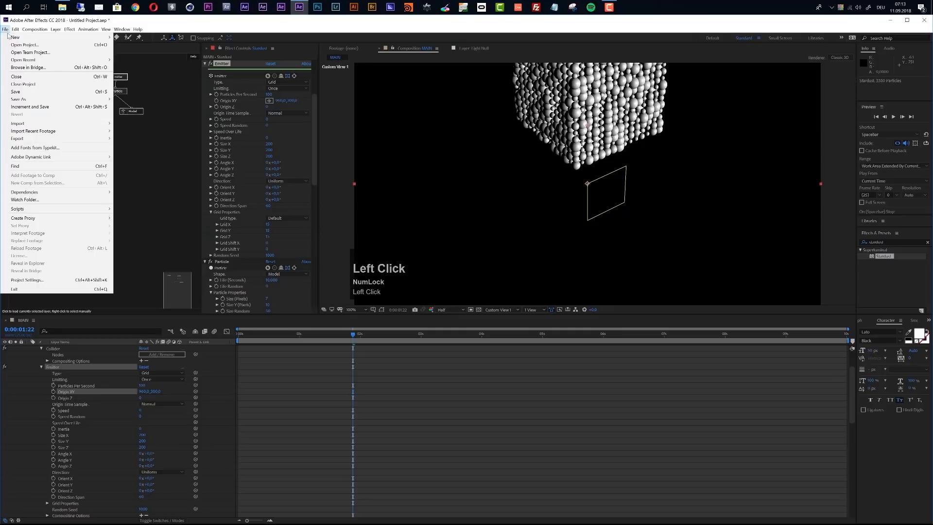
{"action": "mouse_move", "coordinate": [46, 99]}
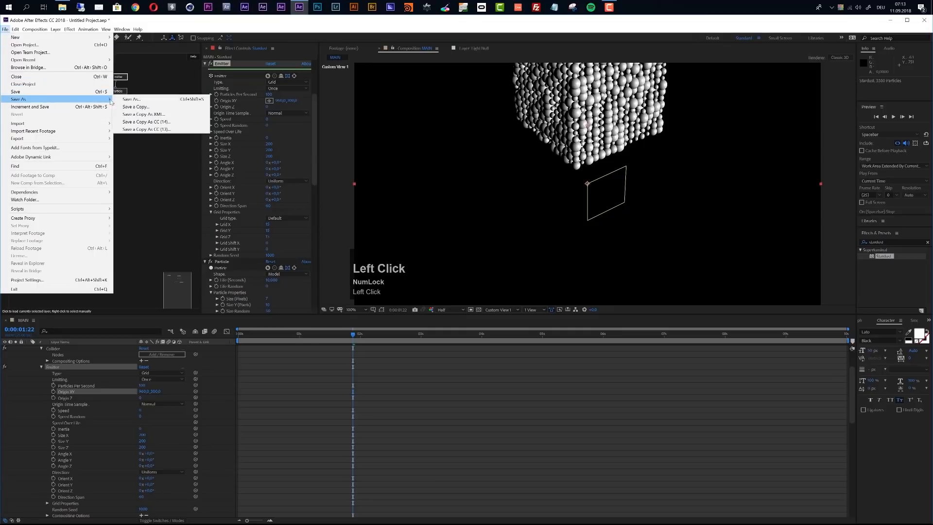
{"action": "left_click", "coordinate": [138, 99]}
{"action": "double_click", "coordinate": [88, 92]}
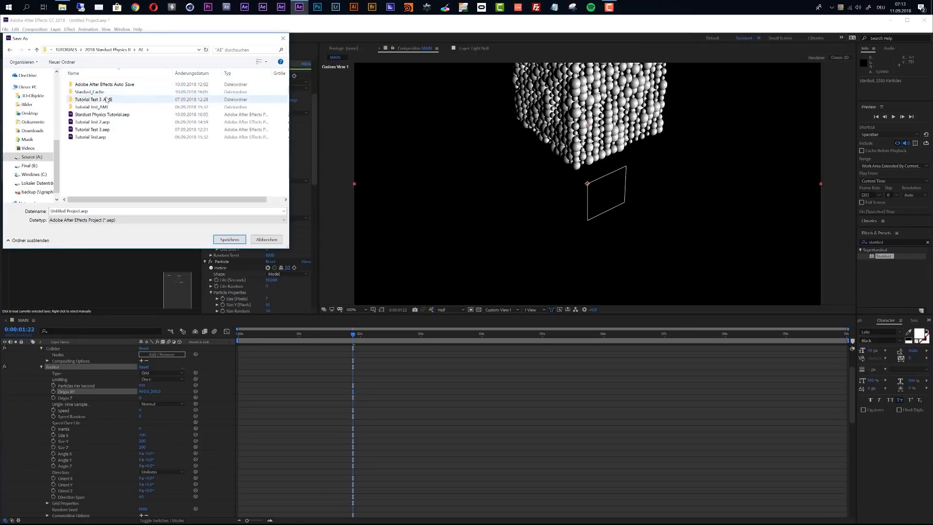
{"action": "left_click", "coordinate": [97, 114]}
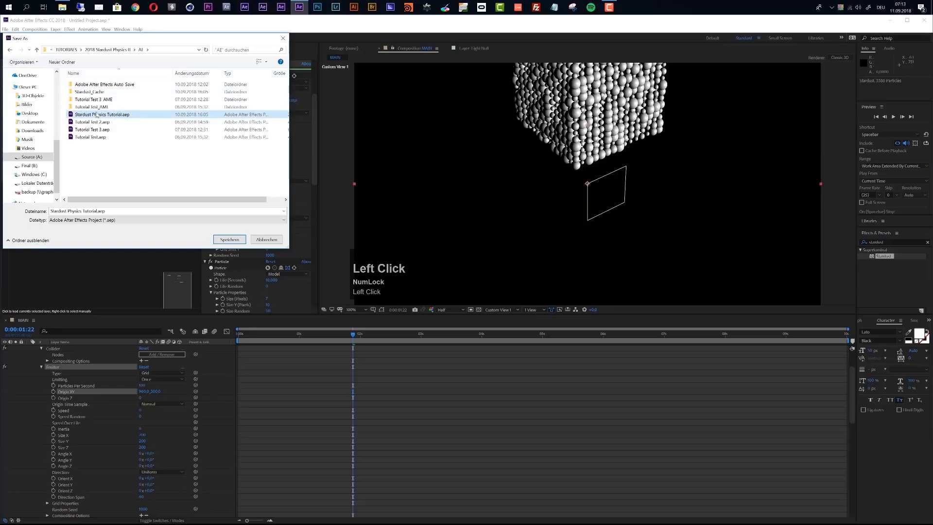
{"action": "left_click", "coordinate": [233, 239]}
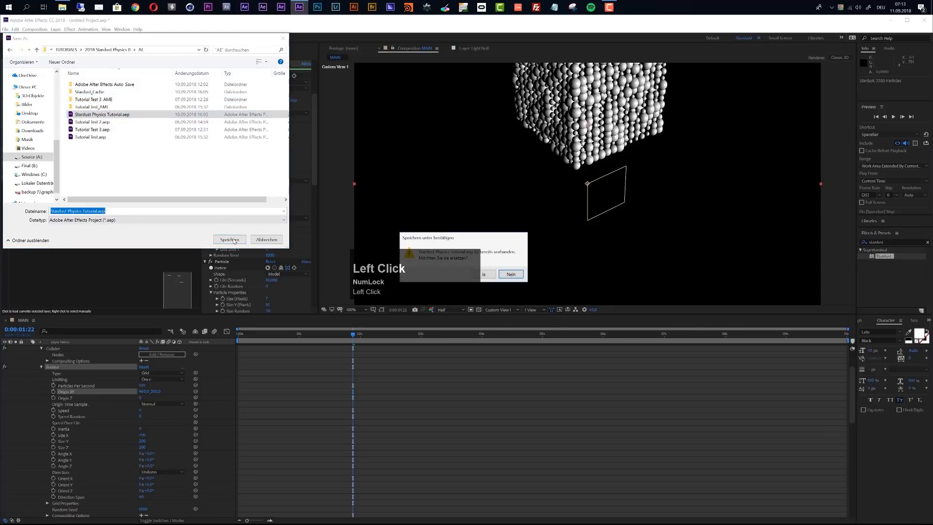
{"action": "left_click", "coordinate": [489, 276]}
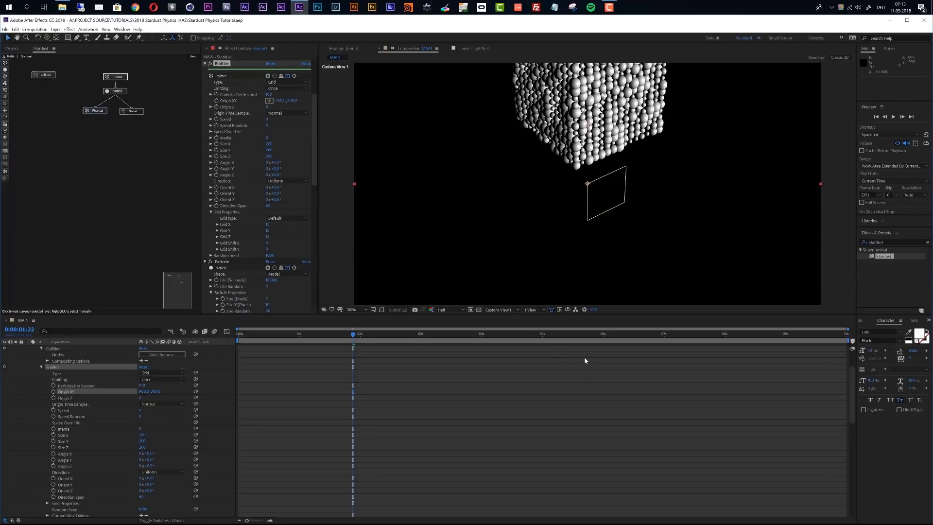
- Set the end of the MAIN composition's work area to 0:00:05:00
{"action": "left_click", "coordinate": [603, 335]}
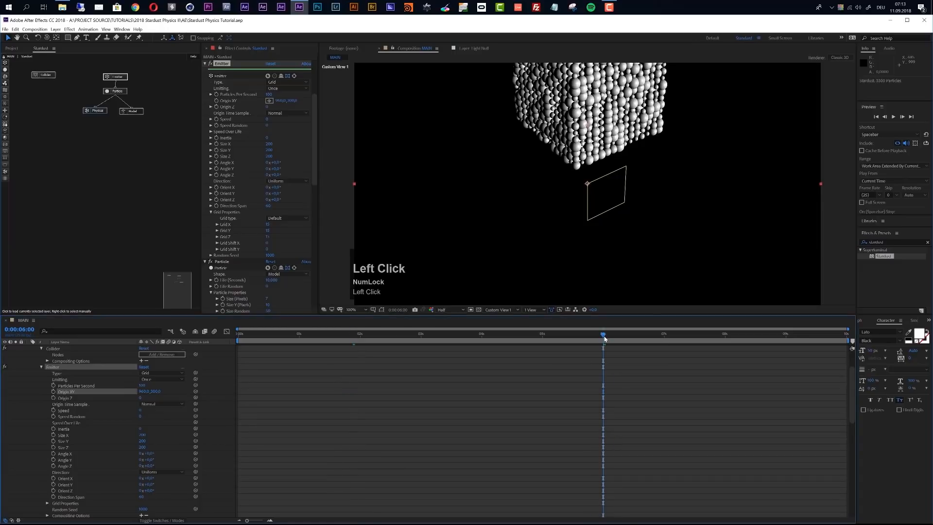
{"action": "key", "text": "n"}
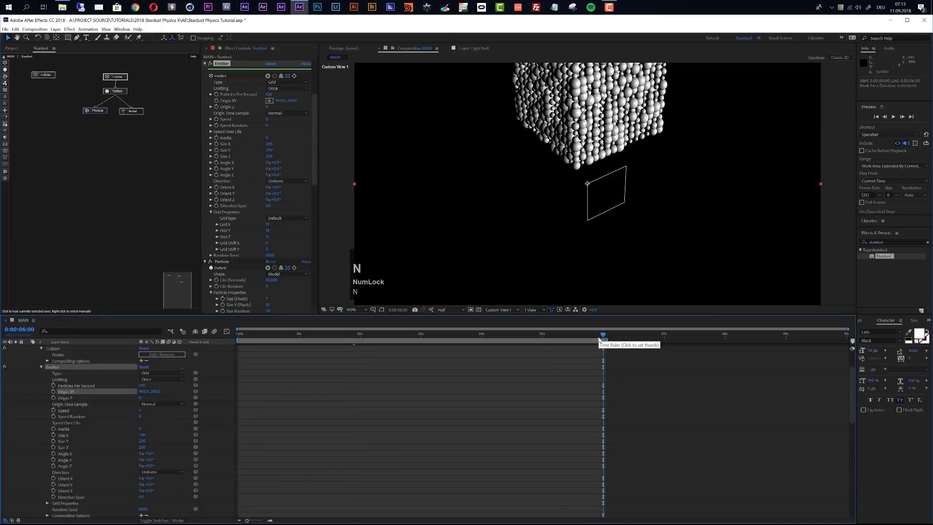
{"action": "left_click", "coordinate": [542, 336]}
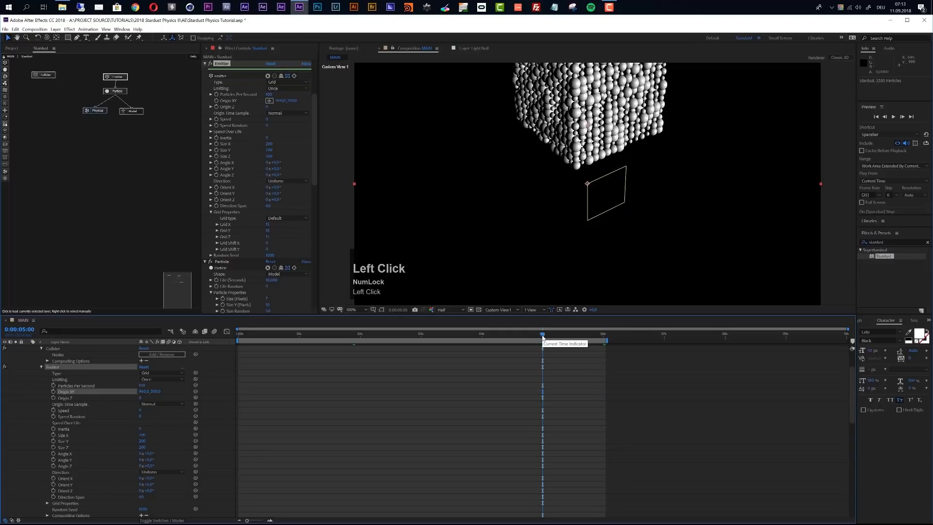
{"action": "key", "text": "n"}
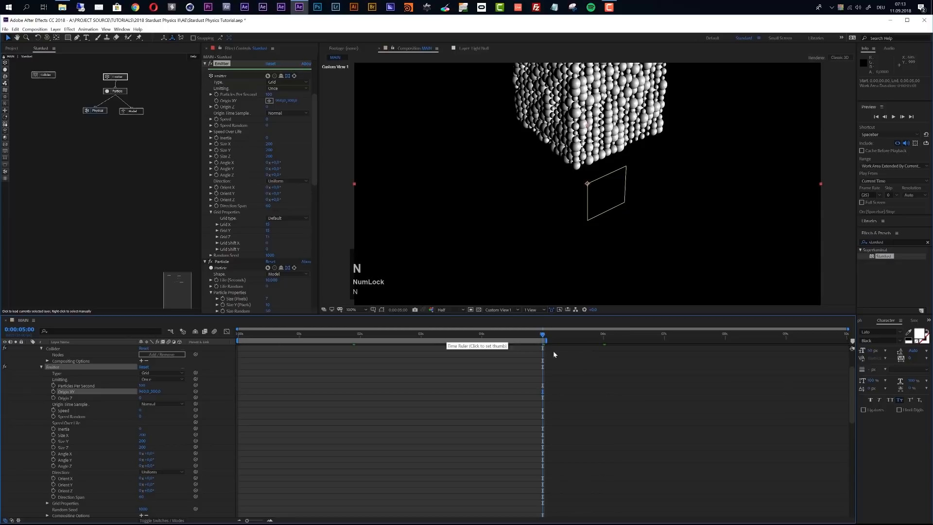
- Switch the physics simulation of the Stardust effect to On, keeping Auto Cache enabled
{"action": "left_click_drag", "start_coordinate": [315, 141], "coordinate": [310, 115]}
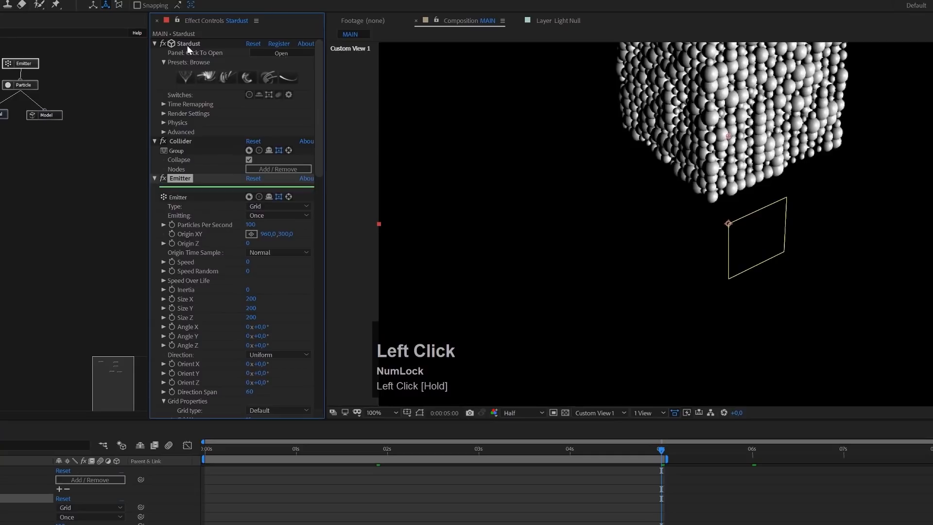
{"action": "left_click", "coordinate": [163, 122]}
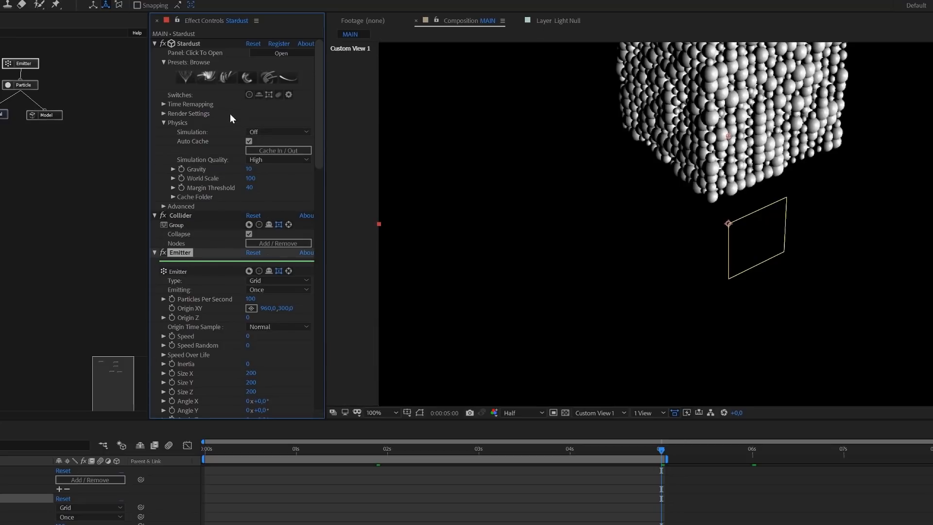
{"action": "left_click", "coordinate": [248, 141]}
{"action": "left_click", "coordinate": [270, 132]}
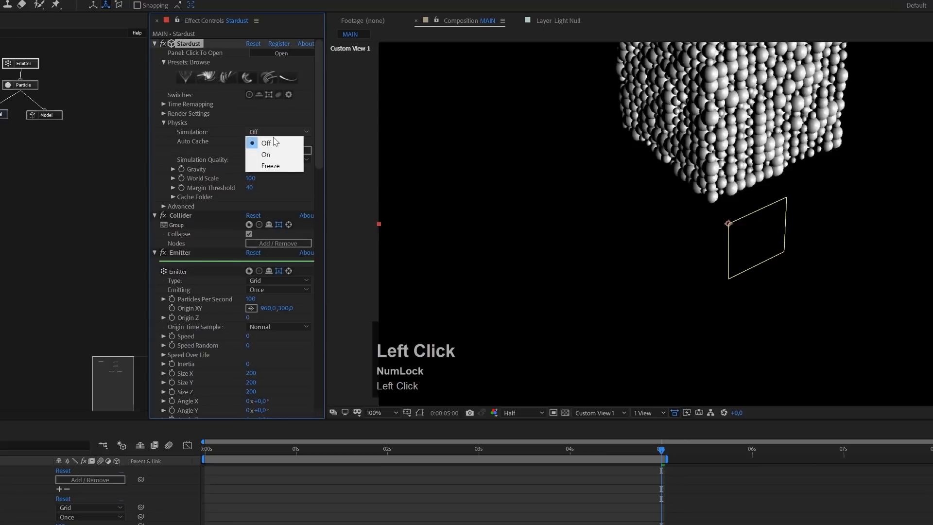
{"action": "left_click", "coordinate": [278, 154]}
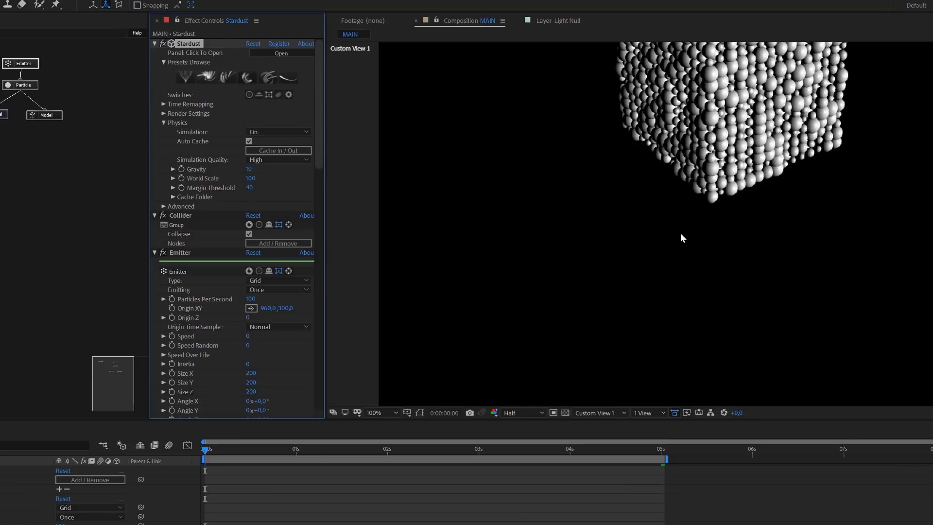
- Preview the sphere simulation and set its mode to Freeze with the current time at 0:00:02:00
{"action": "key", "text": "space"}
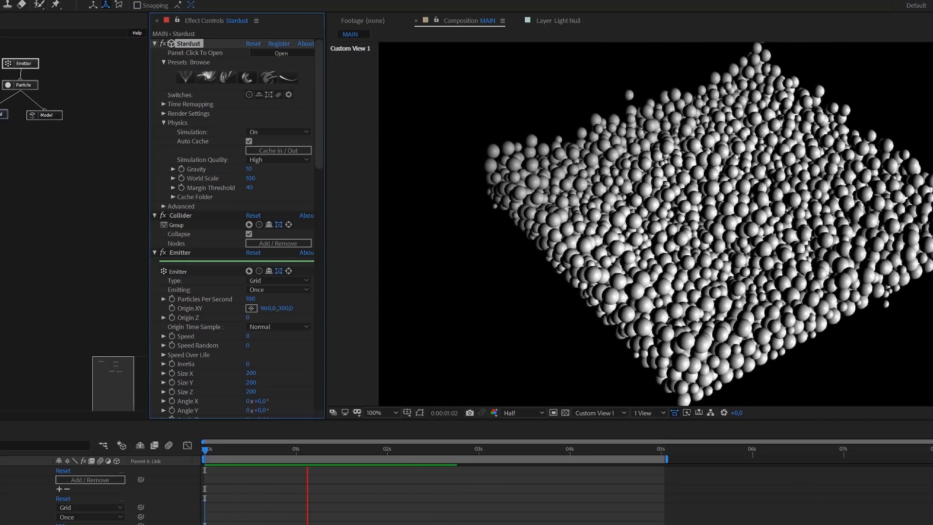
{"action": "key", "text": "space"}
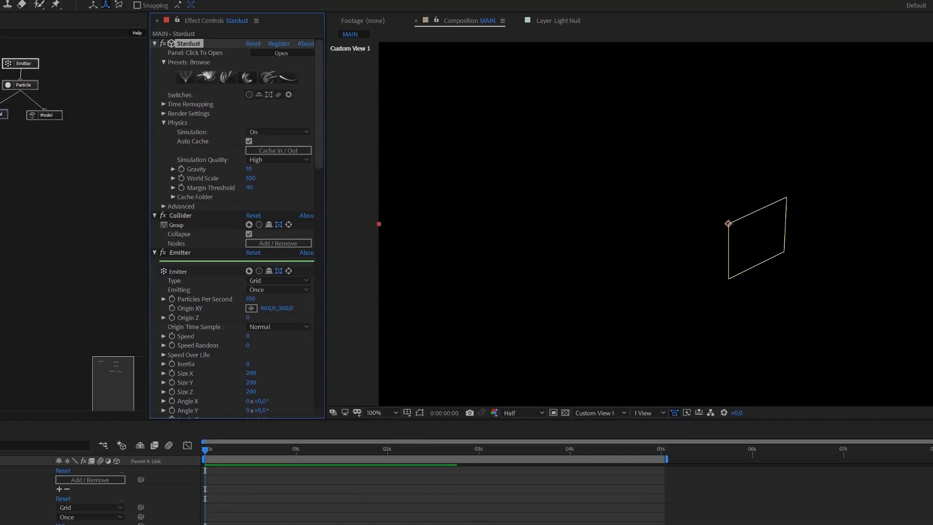
{"action": "left_click", "coordinate": [387, 452]}
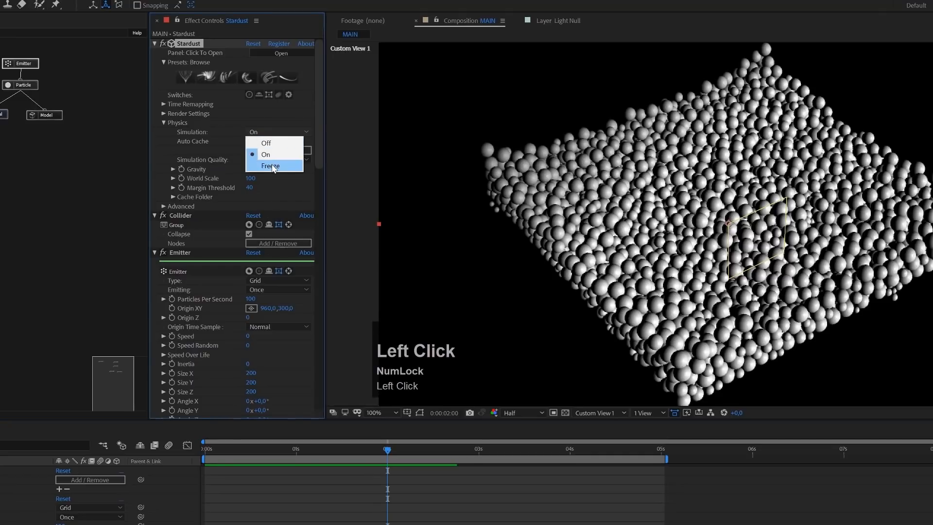
{"action": "left_click", "coordinate": [271, 166]}
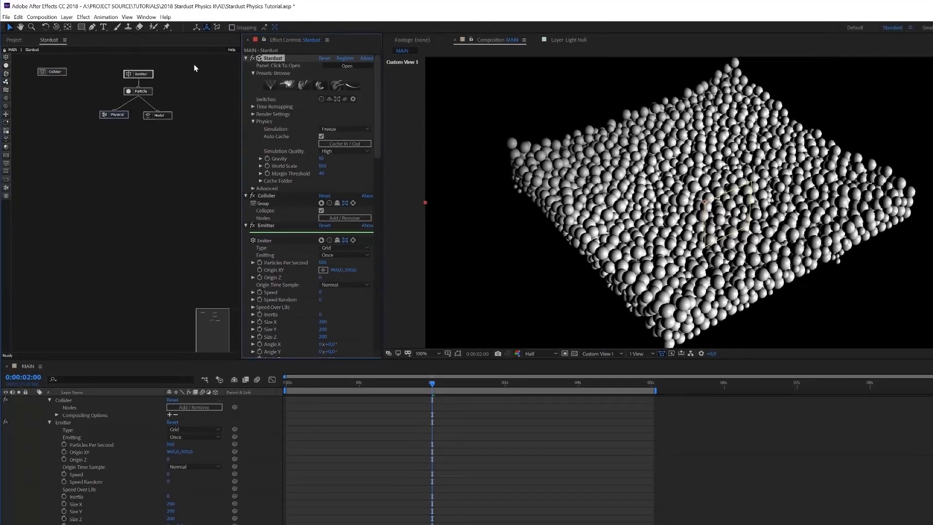
- Move the Emitter's node tree with its Particle, Physical and Model nodes directly beneath the Collider node
{"action": "left_click_drag", "start_coordinate": [180, 84], "coordinate": [92, 140]}
{"action": "left_click_drag", "start_coordinate": [191, 67], "coordinate": [67, 149]}
{"action": "left_click_drag", "start_coordinate": [141, 74], "coordinate": [57, 95]}
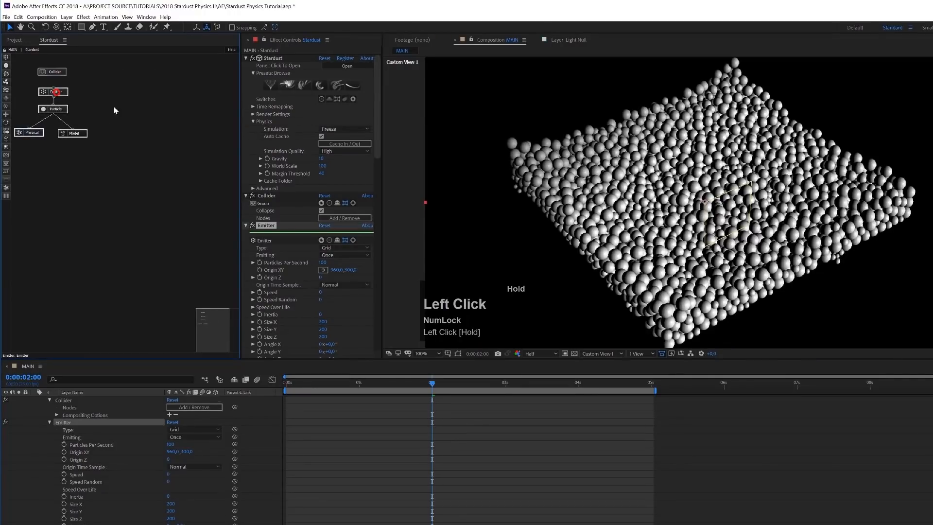
- Add the Extrude 02 preset from the Models presets' Extrude folder to the Stardust setup
{"action": "left_click", "coordinate": [289, 84]}
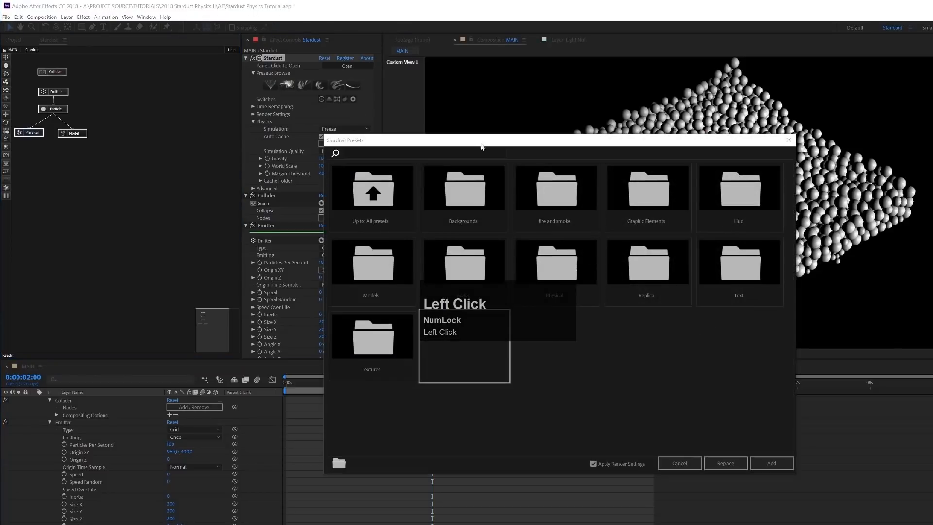
{"action": "left_click_drag", "start_coordinate": [562, 148], "coordinate": [749, 115]}
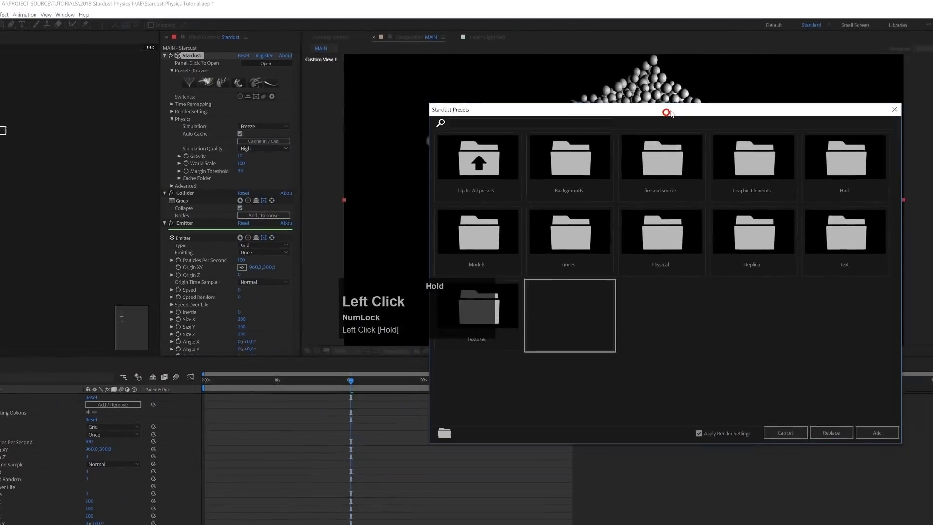
{"action": "left_click_drag", "start_coordinate": [669, 114], "coordinate": [613, 81]}
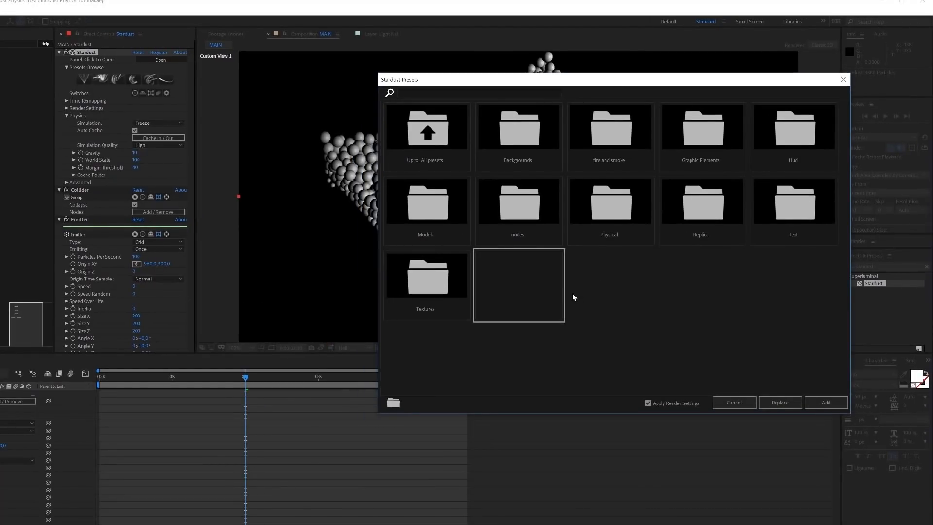
{"action": "left_click", "coordinate": [434, 208]}
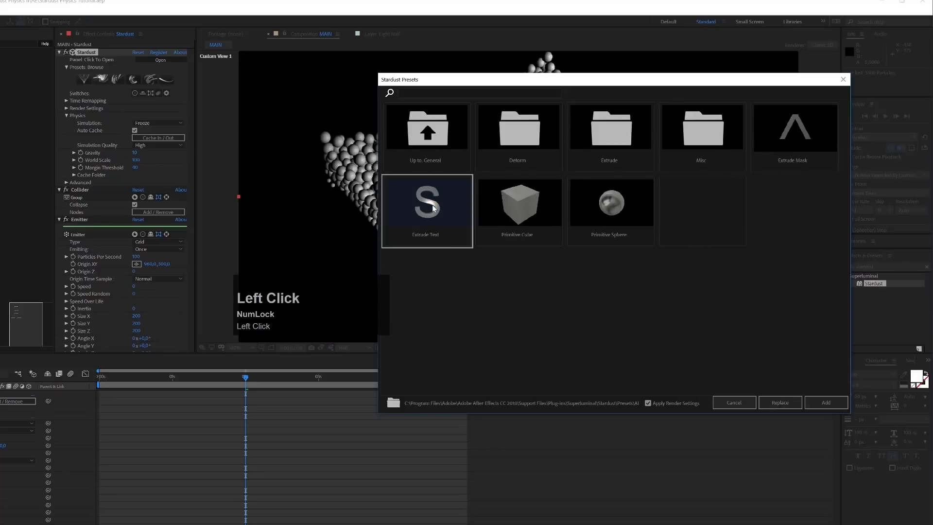
{"action": "left_click", "coordinate": [619, 135]}
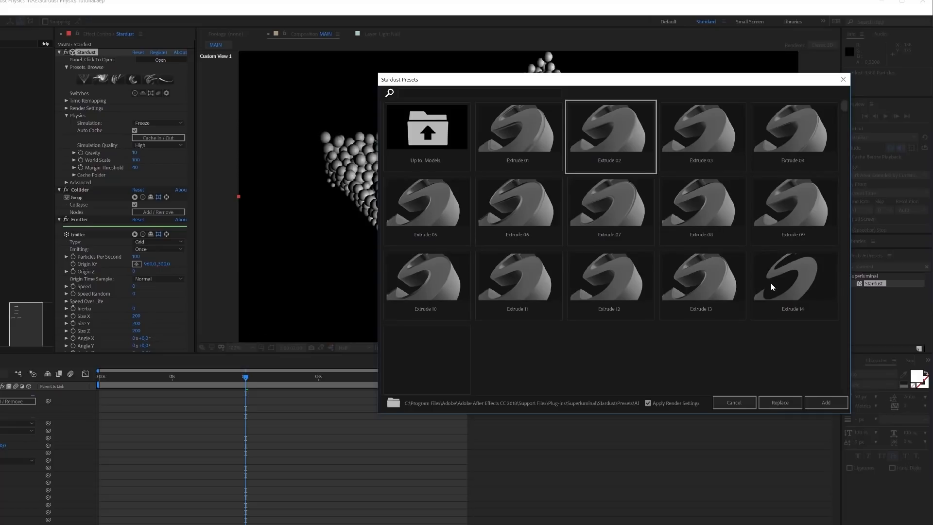
{"action": "left_click", "coordinate": [616, 133]}
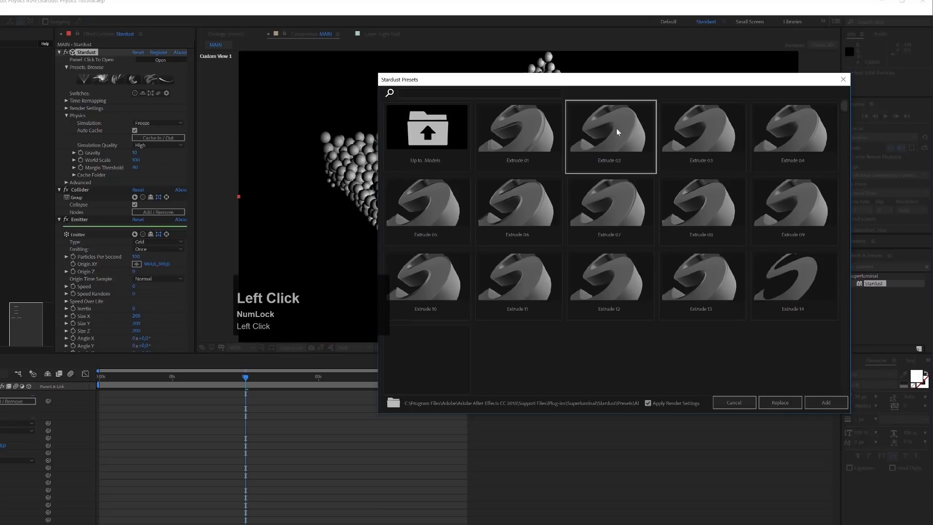
{"action": "left_click", "coordinate": [827, 403]}
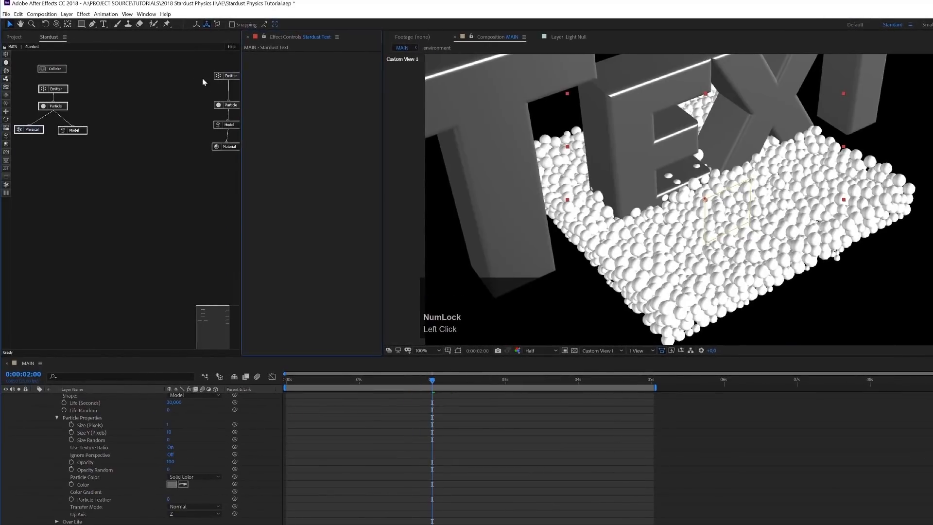
- Place the text preset's four nodes beside the existing node trees and collapse the layer properties in the timeline
{"action": "left_click_drag", "start_coordinate": [199, 64], "coordinate": [225, 161]}
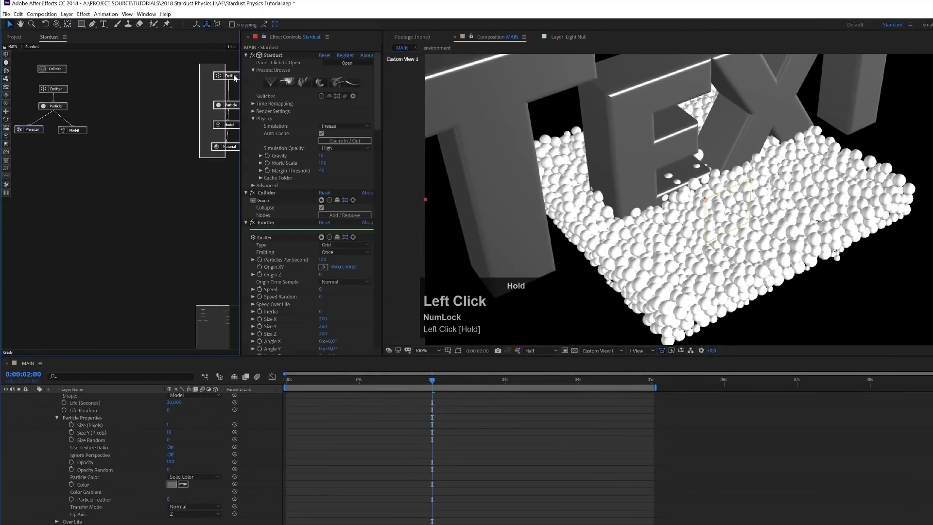
{"action": "left_click_drag", "start_coordinate": [231, 76], "coordinate": [124, 74]}
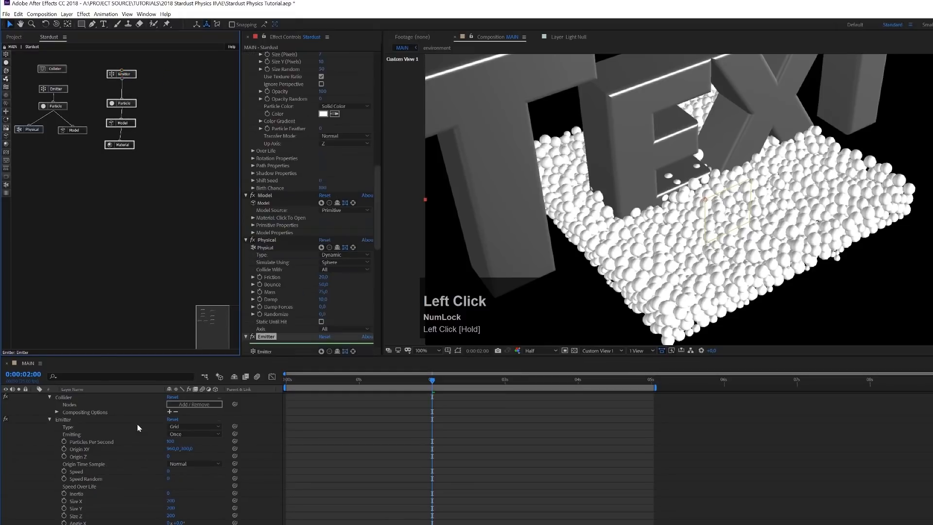
{"action": "scroll", "coordinate": [137, 424], "scroll_direction": "down", "scroll_amount": 10}
{"action": "left_click", "coordinate": [39, 509]}
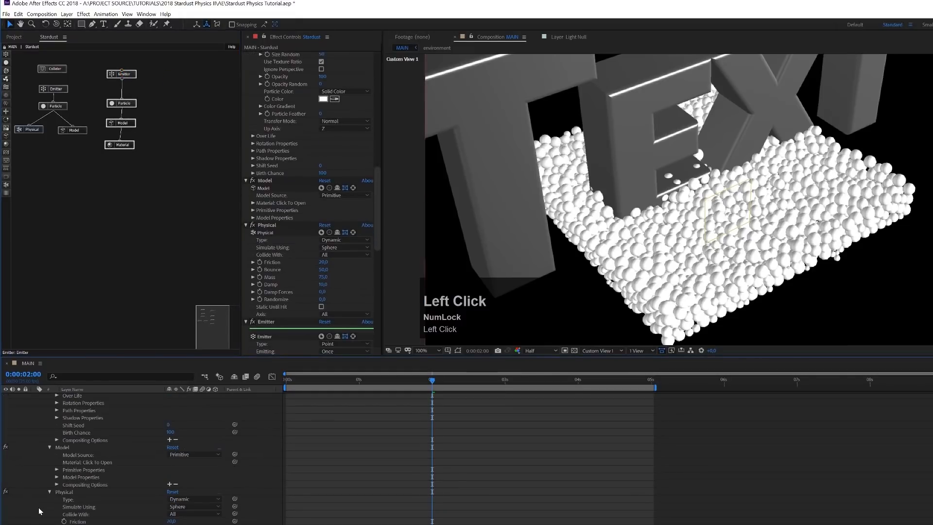
{"action": "key", "text": "u"}
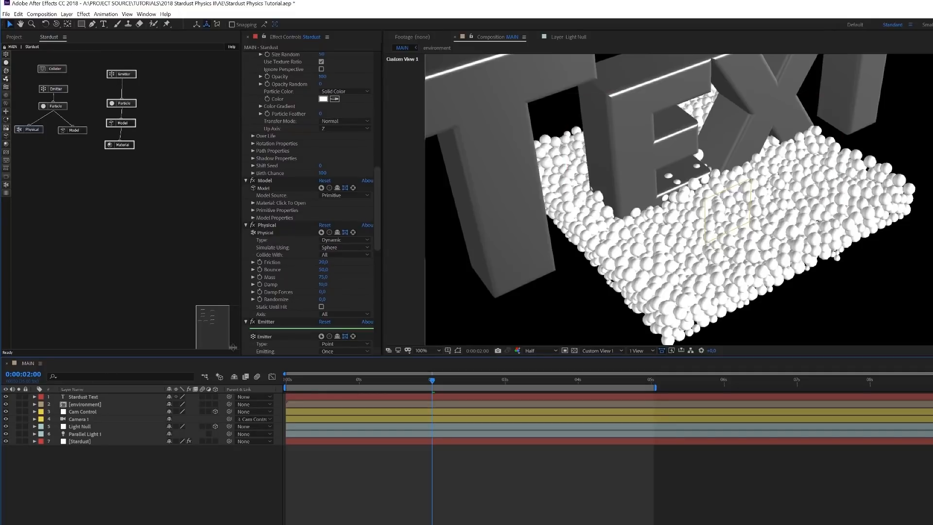
- Inspect the Environment options in the Stardust effect's render settings, including the assigned environment layer
{"action": "left_click_drag", "start_coordinate": [378, 148], "coordinate": [383, 50]}
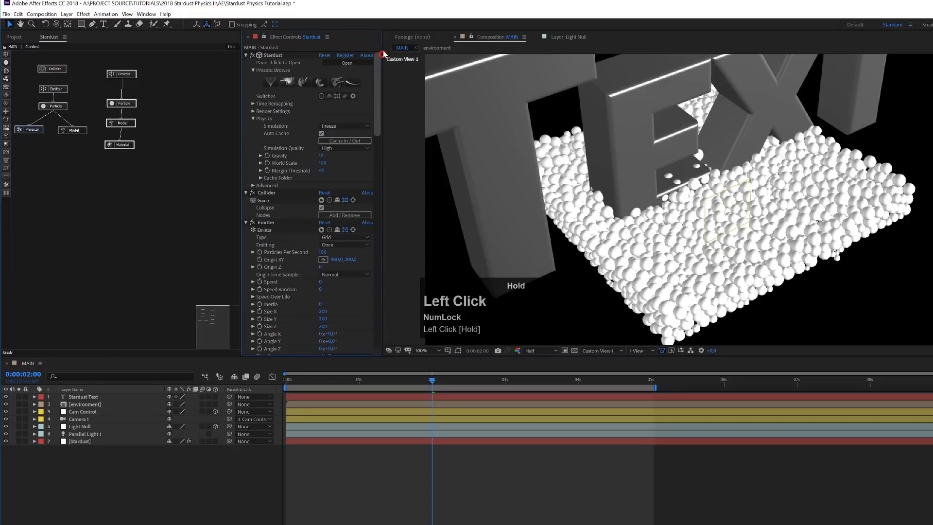
{"action": "left_click", "coordinate": [253, 112]}
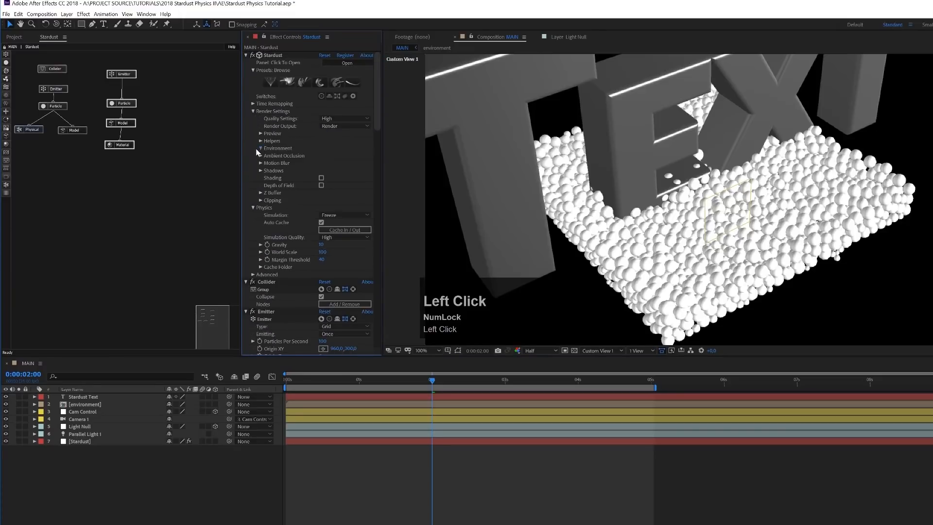
{"action": "left_click", "coordinate": [261, 148]}
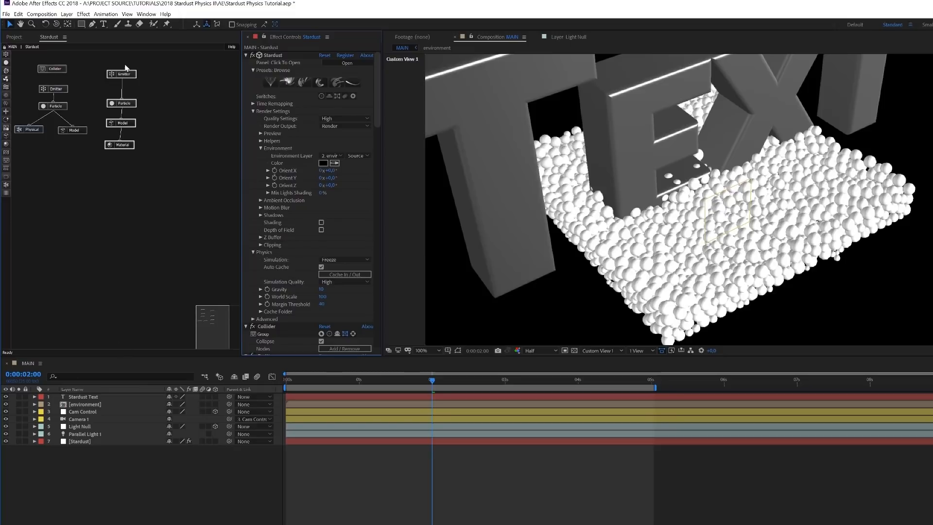
{"action": "left_click", "coordinate": [254, 111]}
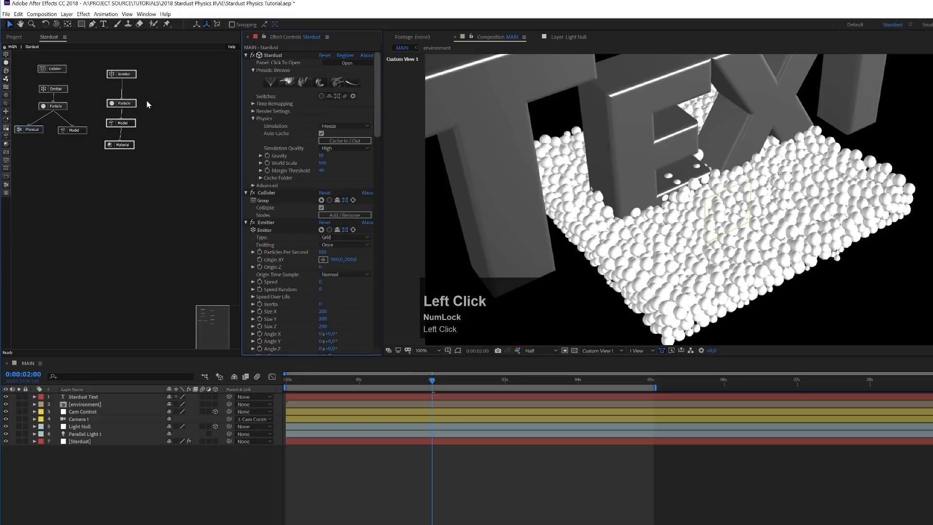
- Delete the text preset's Emitter and Particle nodes, and move its Model and Material nodes up beside the Collider tree
{"action": "left_click", "coordinate": [143, 73]}
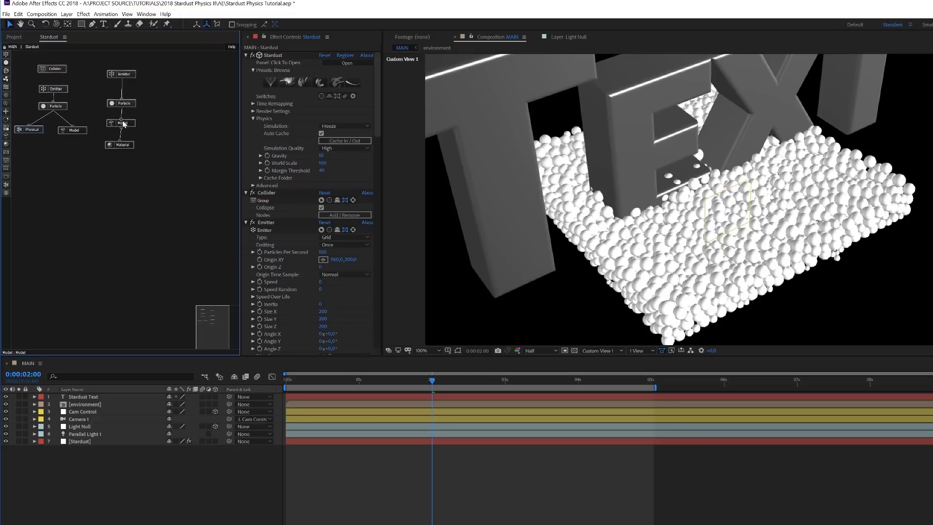
{"action": "left_click", "coordinate": [111, 101]}
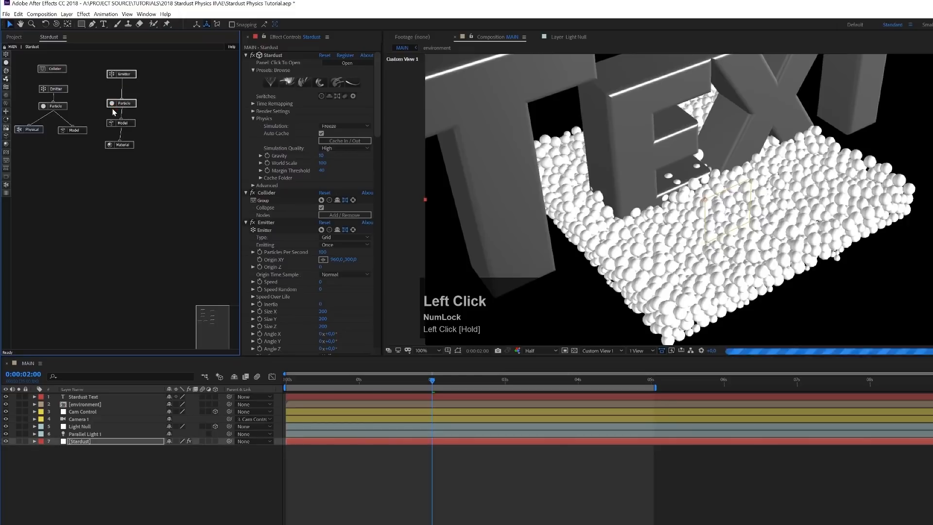
{"action": "key", "text": "Delete"}
{"action": "left_click_drag", "start_coordinate": [141, 103], "coordinate": [103, 167]}
{"action": "left_click_drag", "start_coordinate": [125, 122], "coordinate": [124, 68]}
{"action": "left_click_drag", "start_coordinate": [132, 101], "coordinate": [148, 98]}
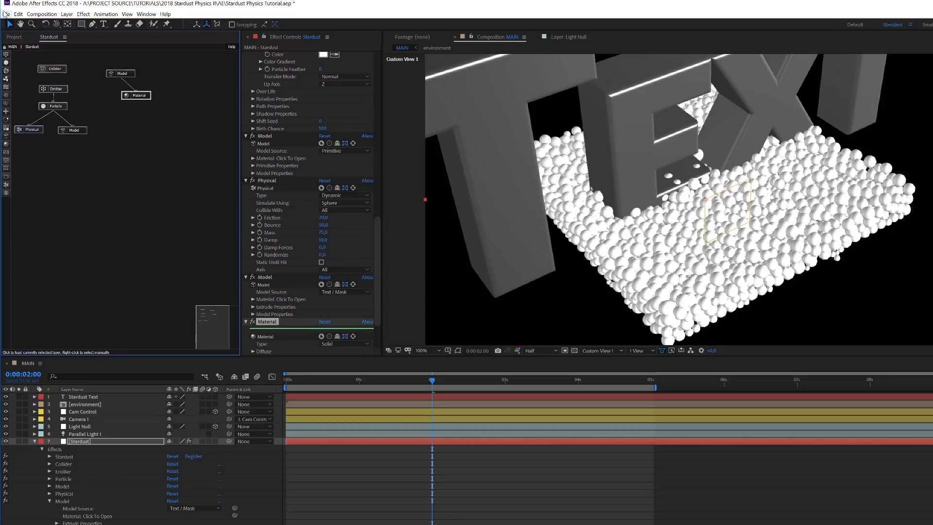
- Save the project and import the logo_path.aep project file into it
{"action": "key", "text": "ctrl+s"}
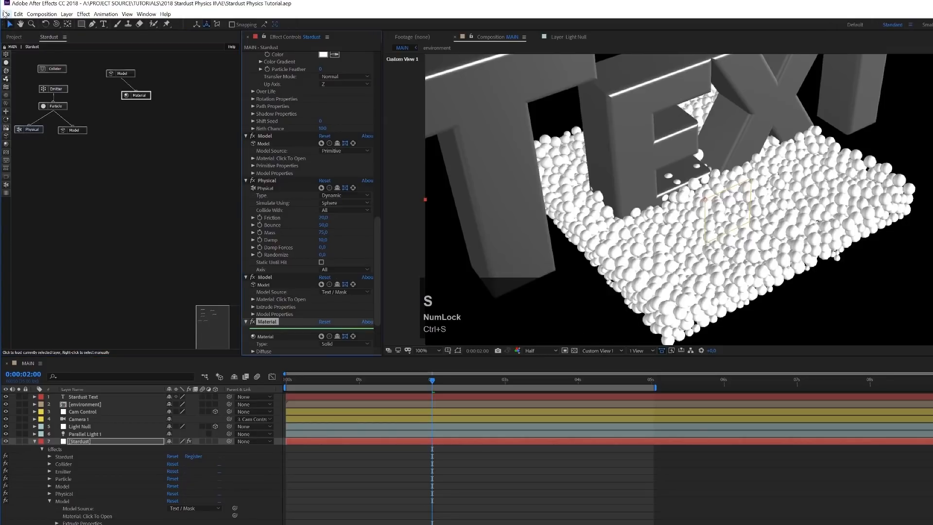
{"action": "left_click", "coordinate": [6, 14]}
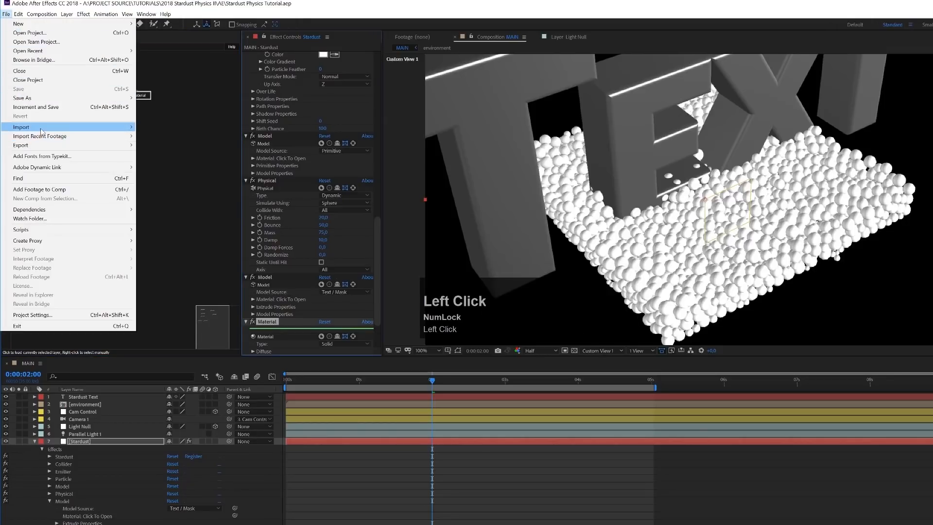
{"action": "mouse_move", "coordinate": [43, 127]}
{"action": "left_click", "coordinate": [162, 127]}
{"action": "left_click", "coordinate": [206, 141]}
{"action": "left_click", "coordinate": [276, 331]}
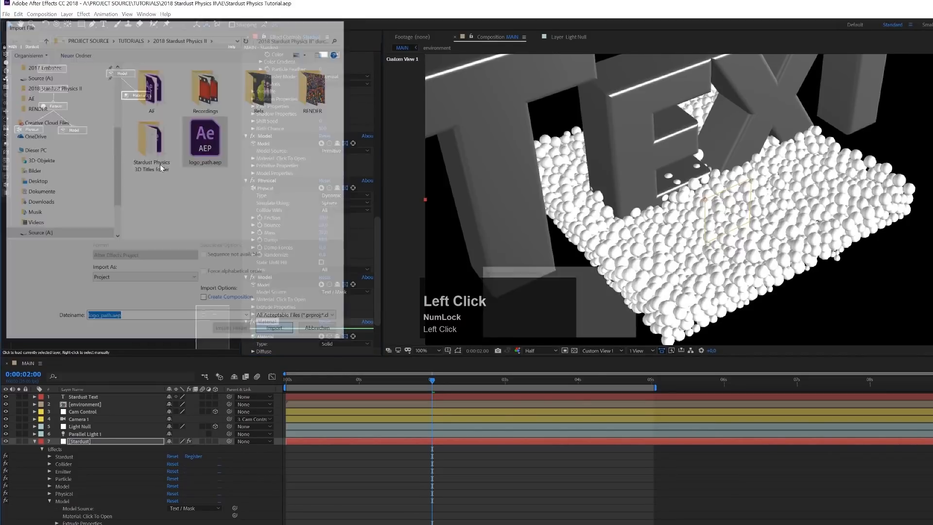
- Copy the Stardust layer from the imported Logo composition and paste it into the MAIN composition
{"action": "left_click", "coordinate": [12, 133]}
{"action": "double_click", "coordinate": [38, 140]}
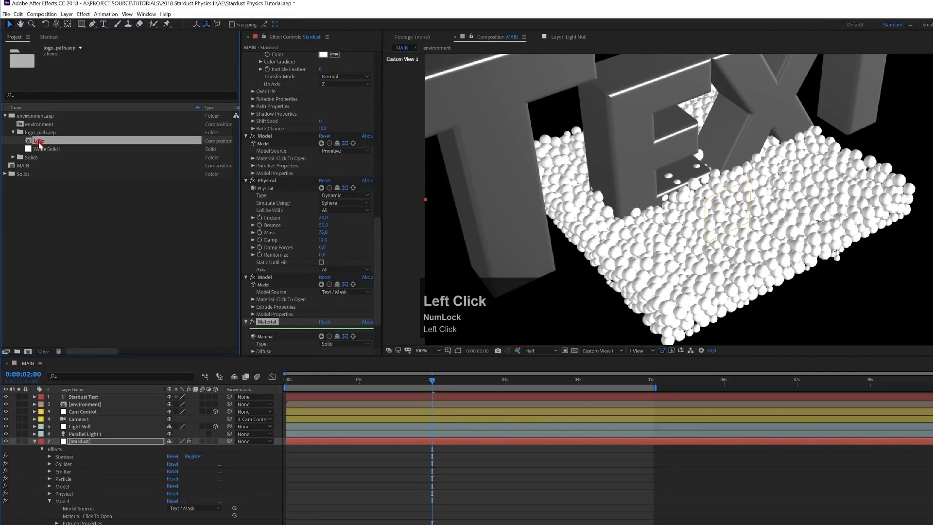
{"action": "left_click", "coordinate": [96, 398]}
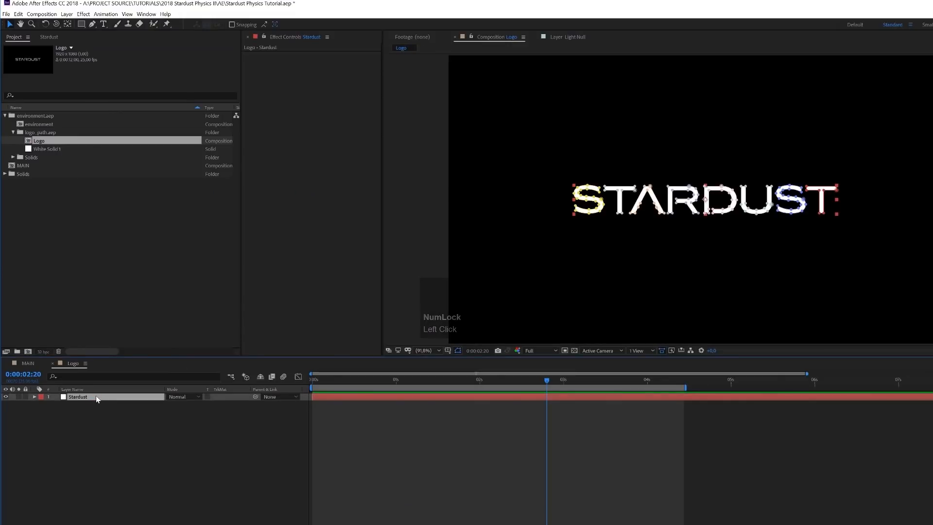
{"action": "key", "text": "ctrl+c"}
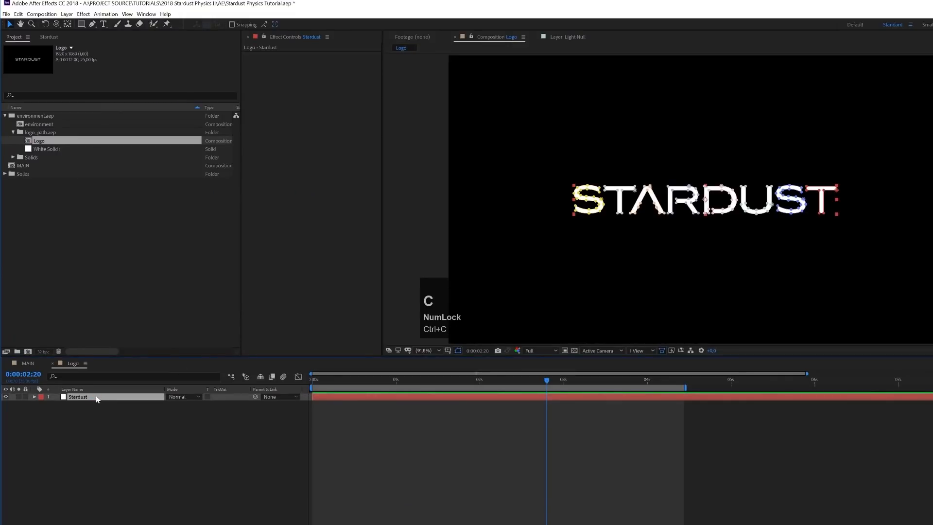
{"action": "left_click", "coordinate": [38, 365]}
{"action": "key", "text": "ctrl+v"}
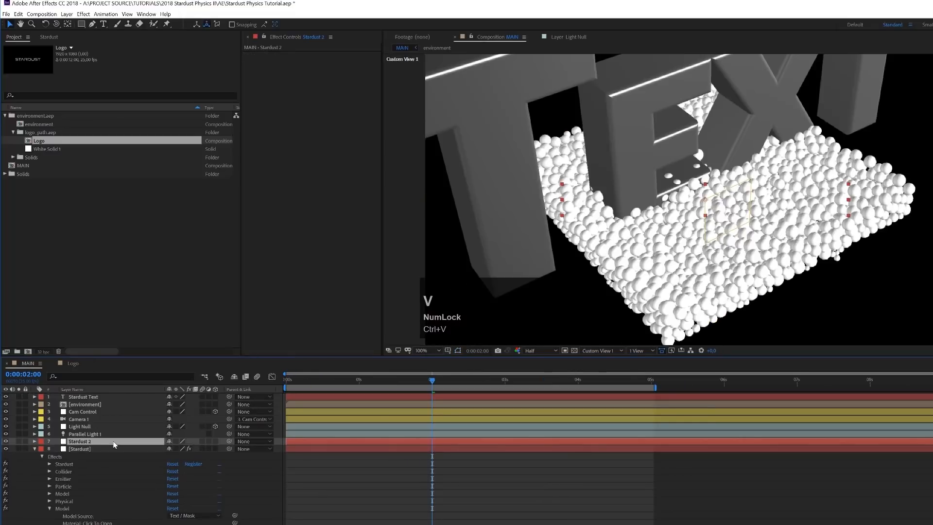
- Rename the pasted logo layer as Stardust Logo
{"action": "left_click", "coordinate": [85, 448]}
{"action": "left_click", "coordinate": [87, 440]}
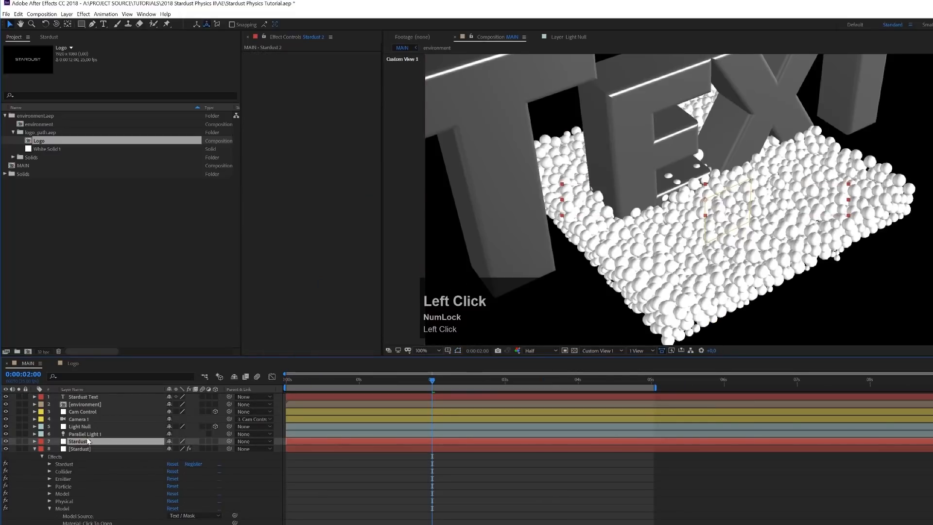
{"action": "key", "text": "Return"}
{"action": "key", "text": "BackSpace"}
{"action": "type", "text": "Ogo"}
{"action": "key", "text": "Return"}
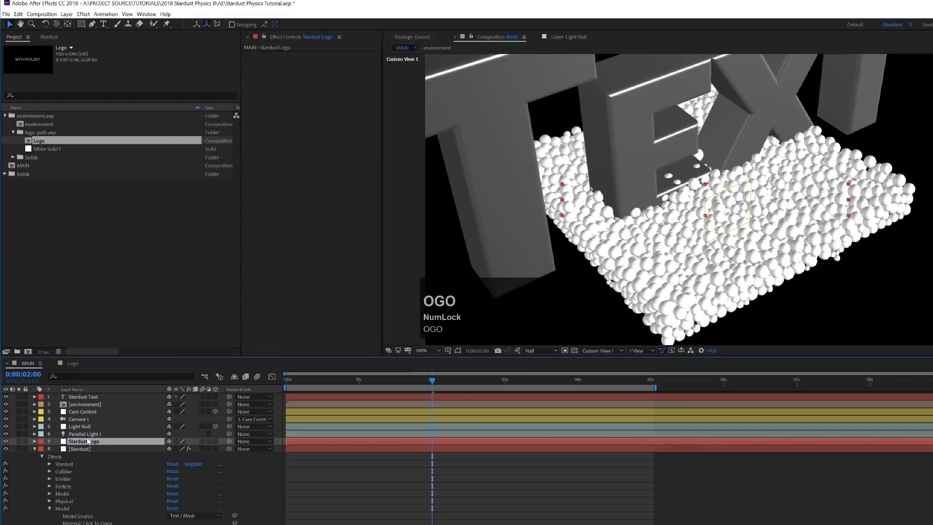
- Set the Extrude Layer of the Text / Mask Model node to the Stardust Logo layer
{"action": "left_click", "coordinate": [84, 397]}
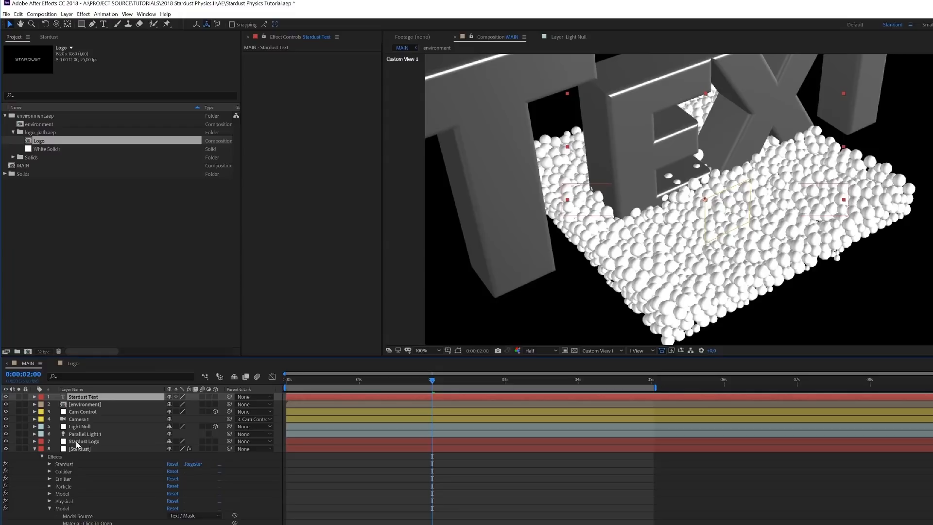
{"action": "left_click", "coordinate": [79, 441]}
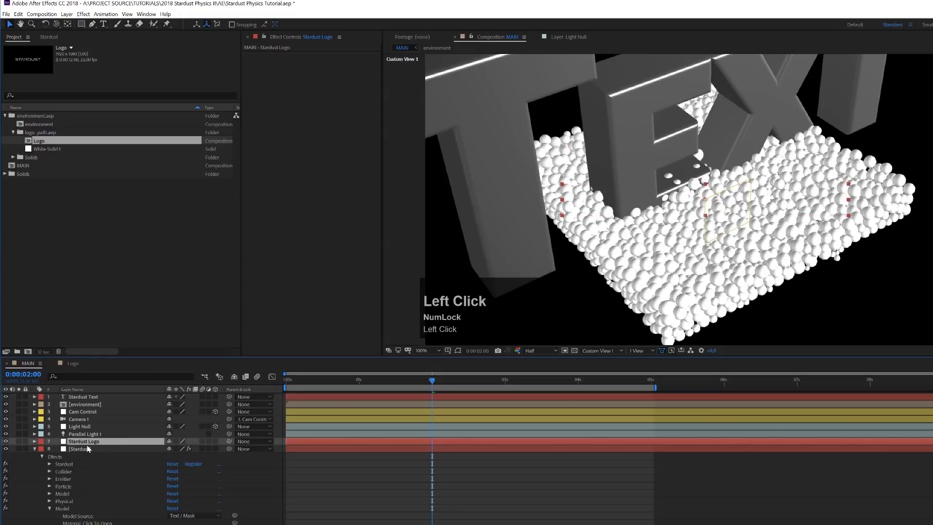
{"action": "left_click", "coordinate": [82, 449]}
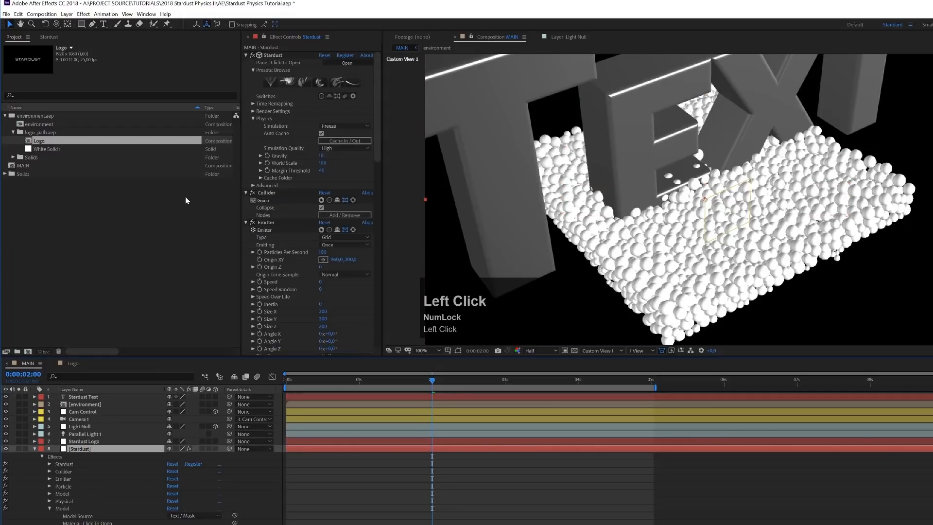
{"action": "left_click", "coordinate": [48, 37]}
{"action": "left_click", "coordinate": [127, 75]}
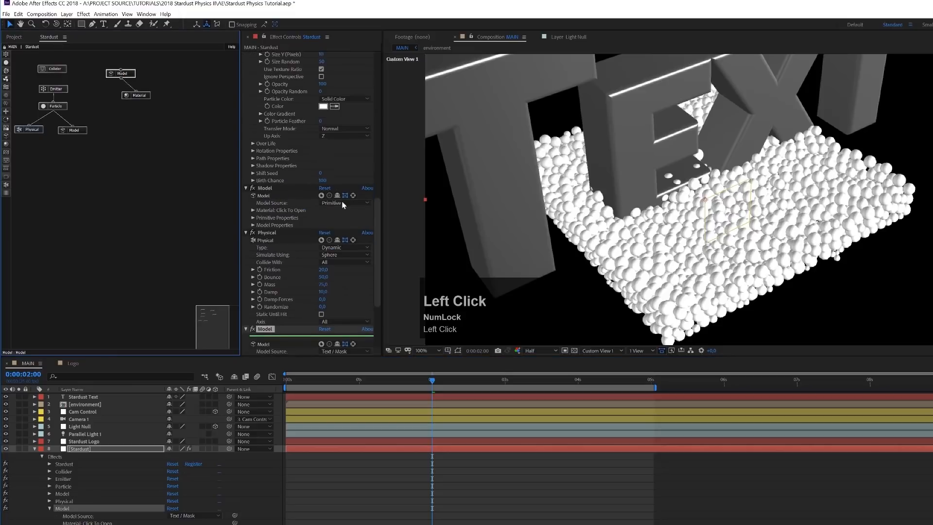
{"action": "left_click_drag", "start_coordinate": [378, 220], "coordinate": [382, 271]}
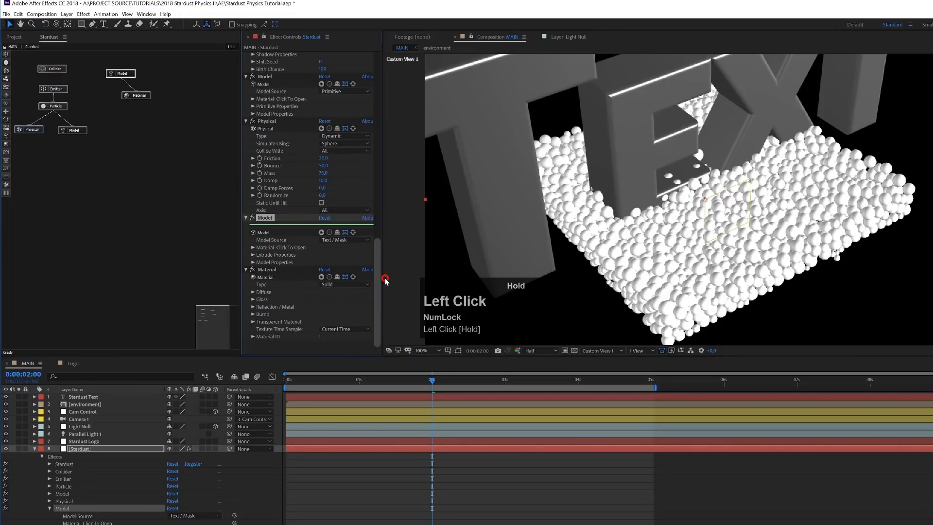
{"action": "left_click", "coordinate": [252, 255]}
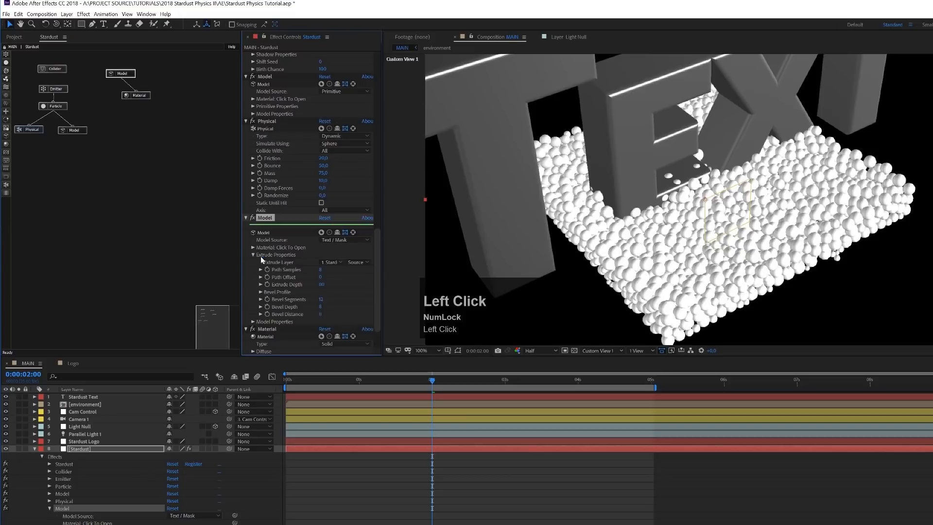
{"action": "left_click", "coordinate": [330, 262]}
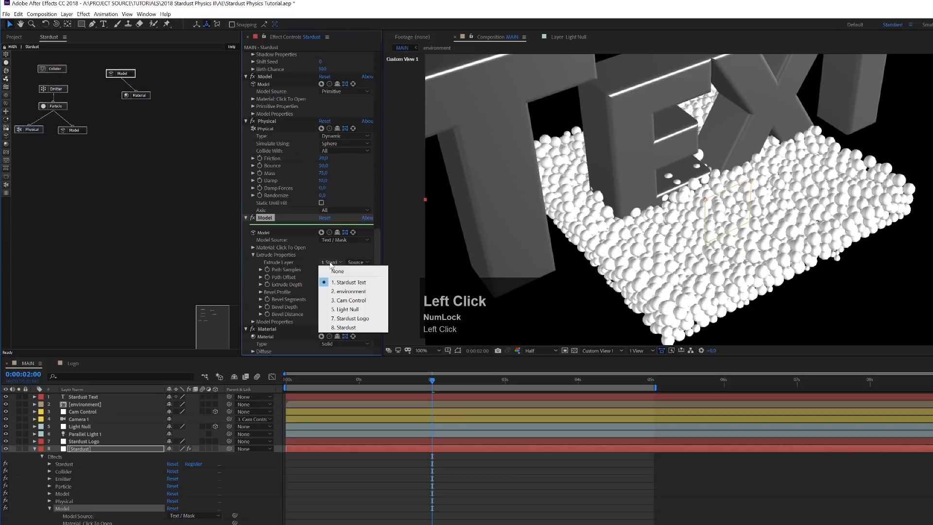
{"action": "left_click", "coordinate": [347, 319]}
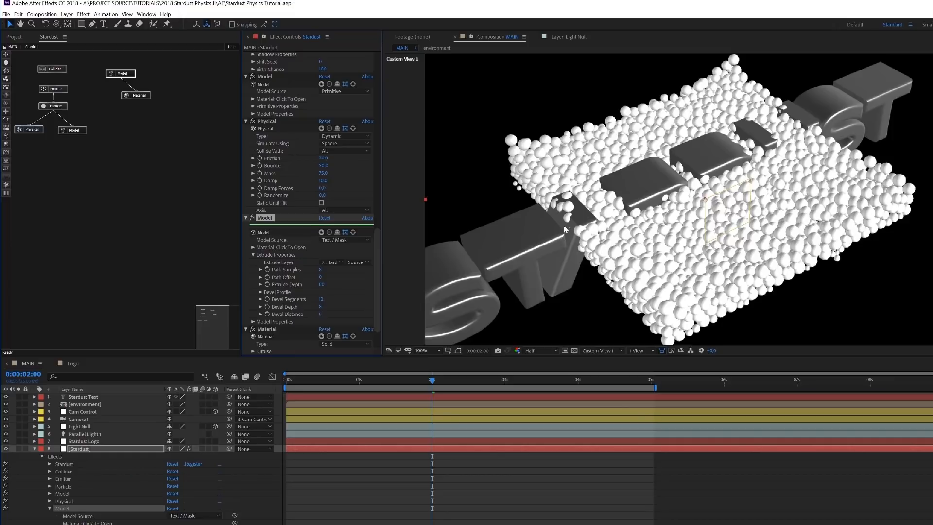
- Delete the Stardust Text layer and collapse the Stardust layer's properties in the timeline
{"action": "left_click", "coordinate": [98, 398]}
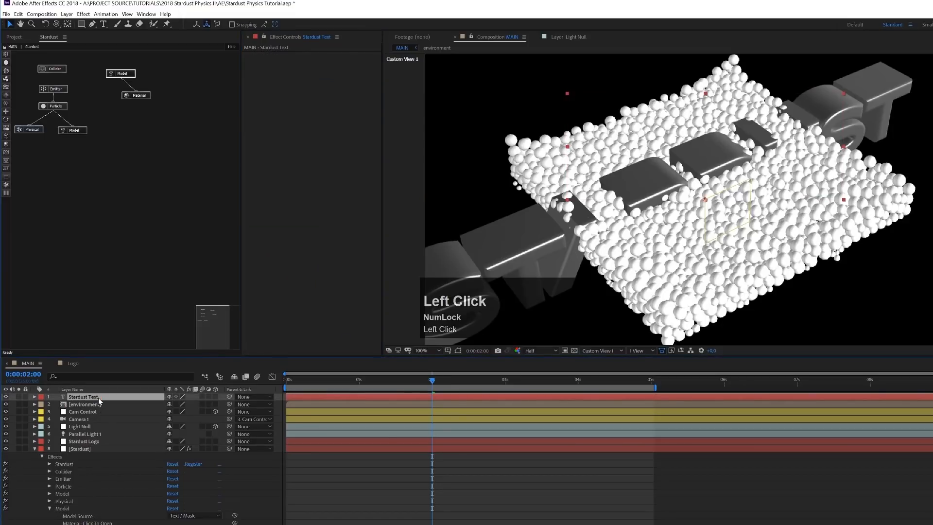
{"action": "key", "text": "Delete"}
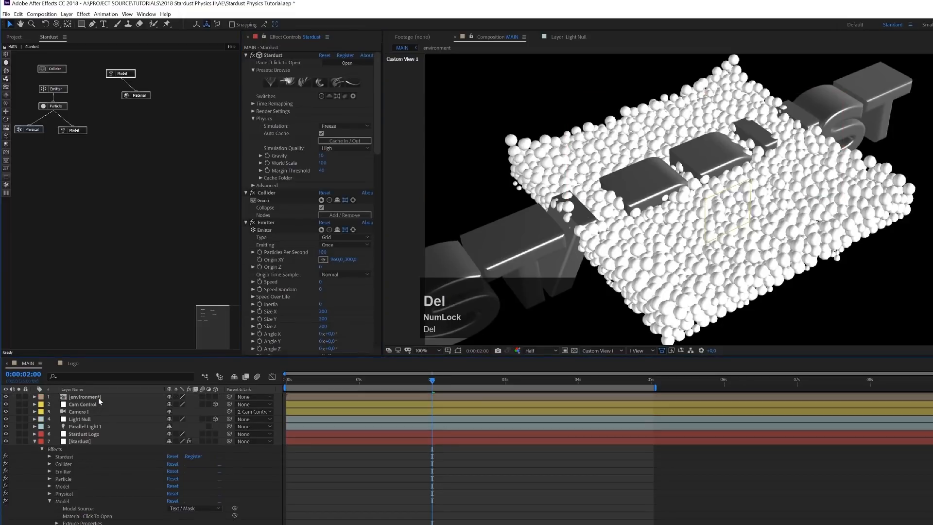
{"action": "left_click", "coordinate": [35, 441]}
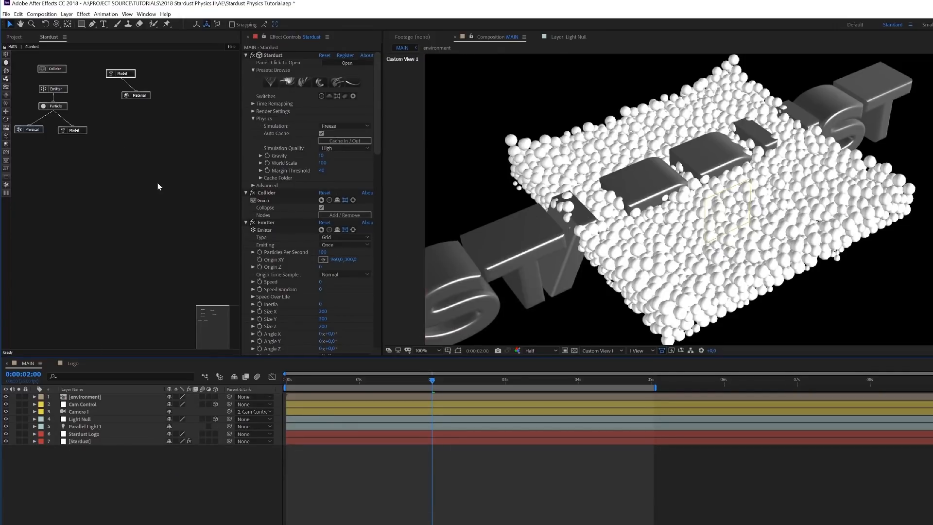
- Set the Size in the logo Model node's Model Properties to 25
{"action": "left_click", "coordinate": [125, 74]}
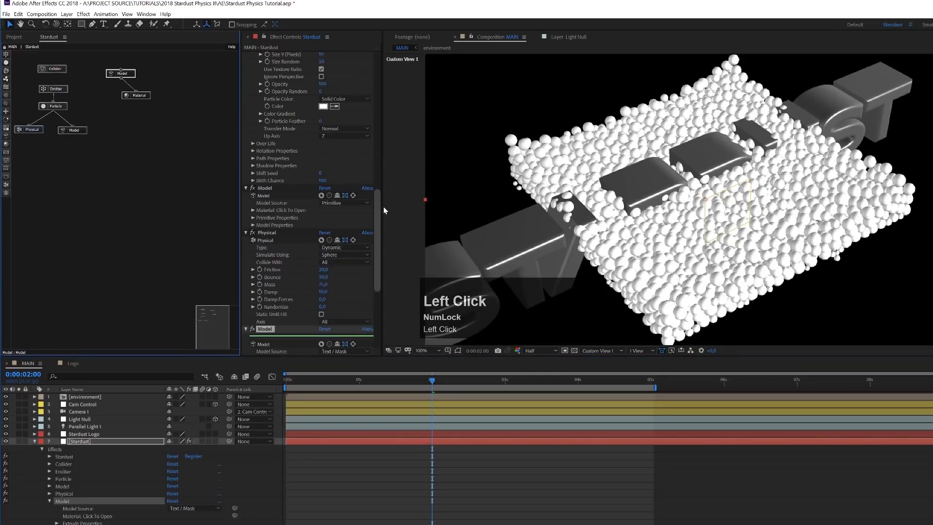
{"action": "left_click_drag", "start_coordinate": [377, 212], "coordinate": [377, 268]}
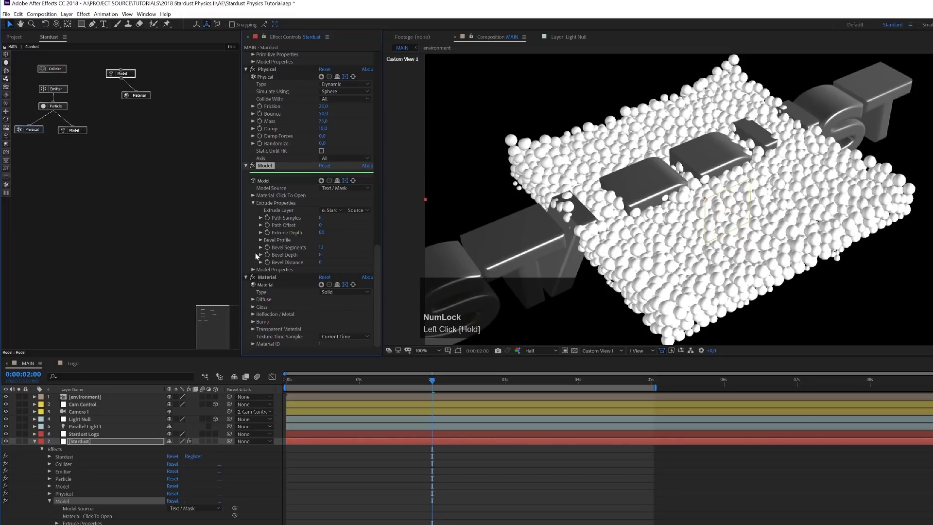
{"action": "left_click", "coordinate": [254, 268]}
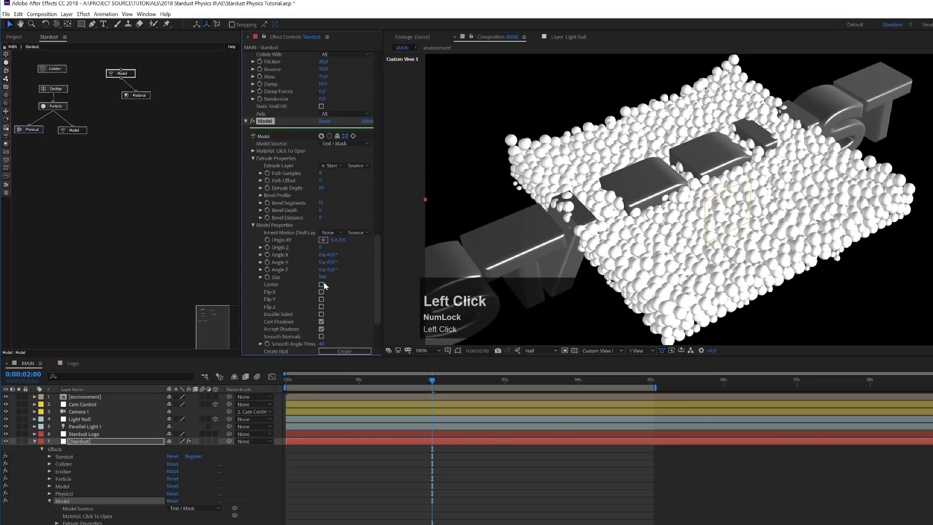
{"action": "left_click", "coordinate": [325, 277]}
{"action": "type", "text": "25"}
{"action": "key", "text": "Return"}
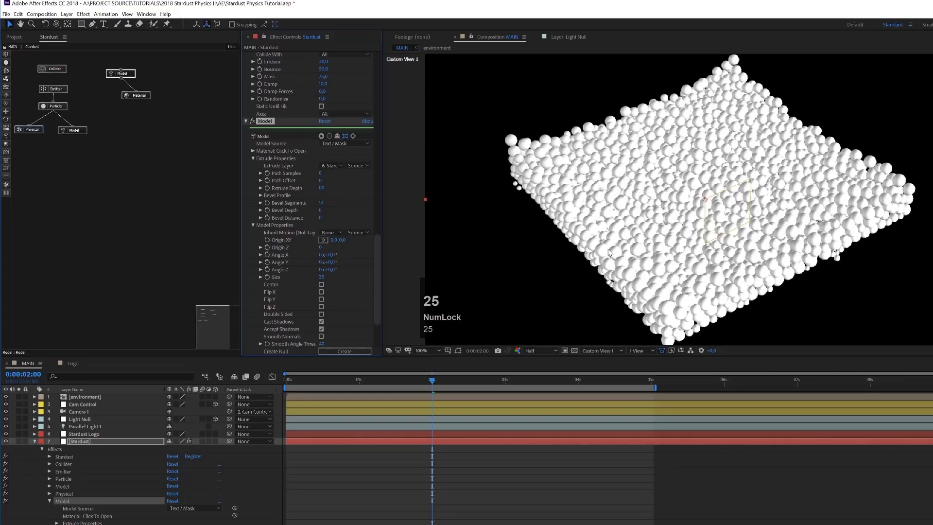
- Switch the composition to the 4 Views layout and set the logo Model's Angle X to -60°
{"action": "left_click", "coordinate": [645, 350]}
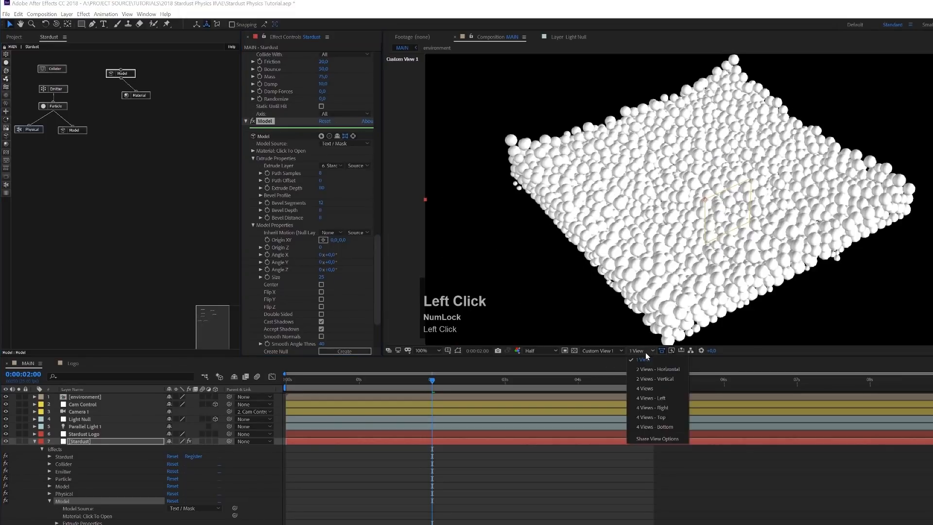
{"action": "left_click", "coordinate": [646, 389]}
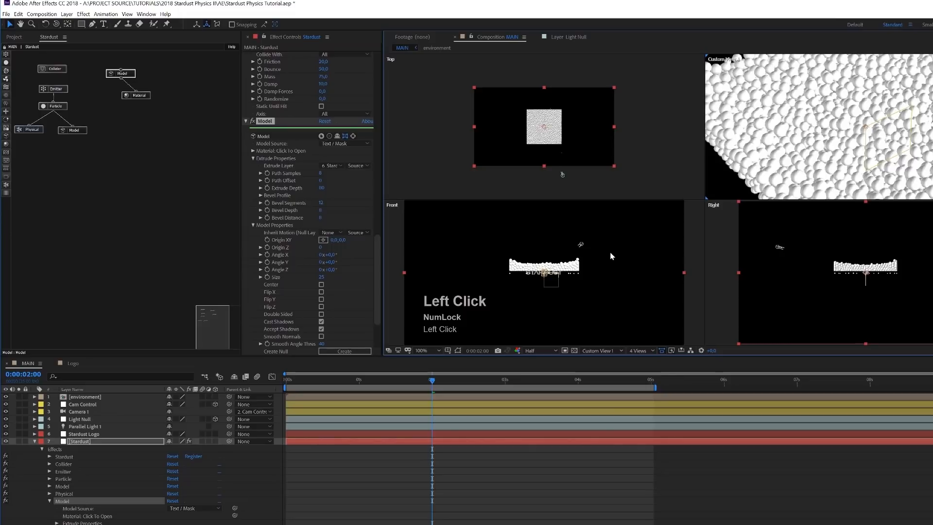
{"action": "scroll", "coordinate": [614, 251], "scroll_direction": "up", "scroll_amount": 1}
{"action": "scroll", "coordinate": [614, 251], "scroll_direction": "up", "scroll_amount": 3}
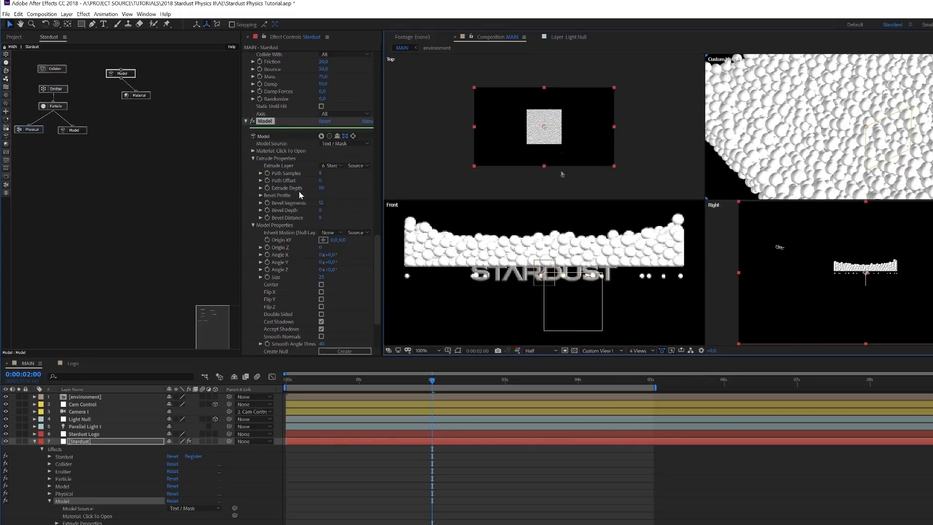
{"action": "left_click", "coordinate": [336, 254]}
{"action": "type", "text": "-60"}
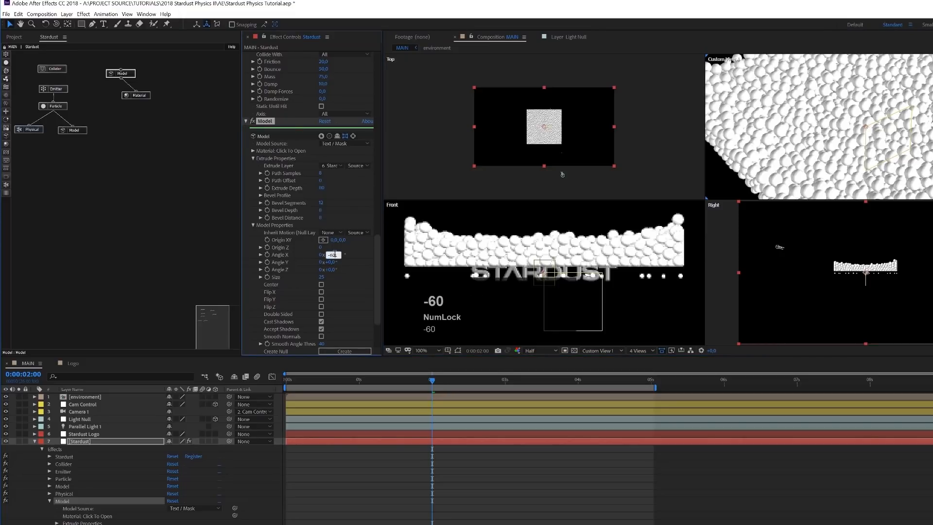
{"action": "key", "text": "Return"}
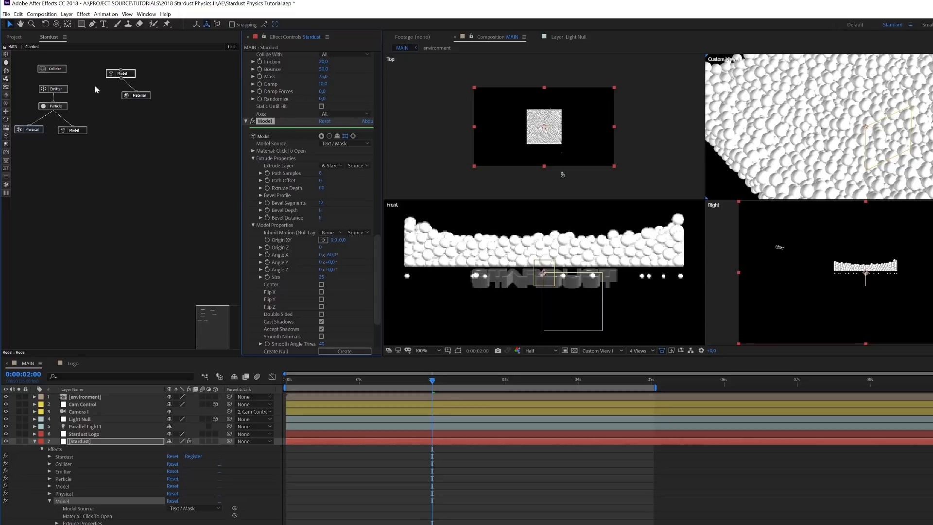
- Add a Physical node beneath the logo's Model node, beside the Material node, and select the Model node again
{"action": "left_click", "coordinate": [6, 185]}
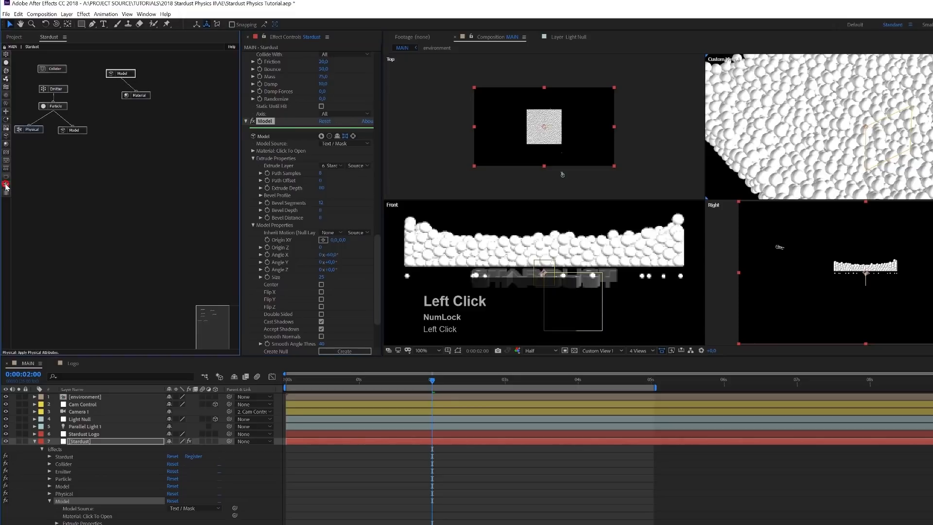
{"action": "left_click_drag", "start_coordinate": [25, 185], "coordinate": [103, 92]}
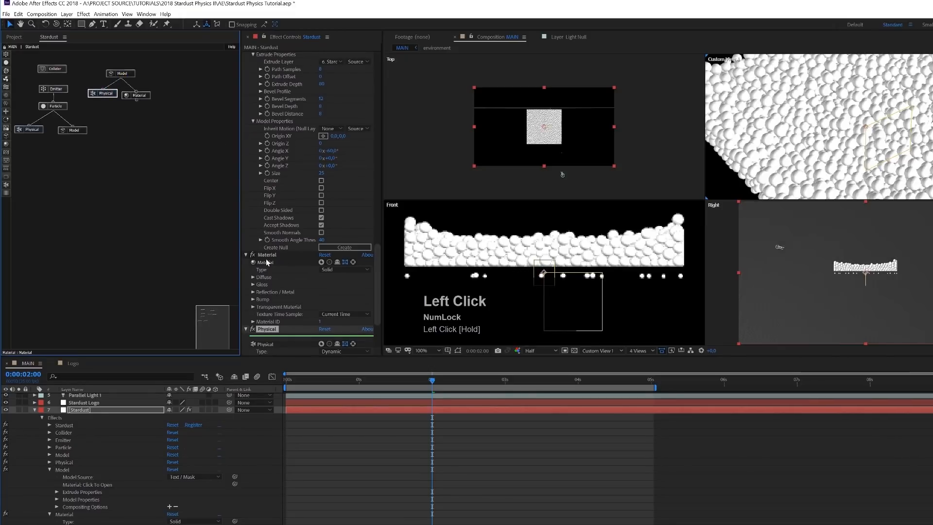
{"action": "left_click", "coordinate": [122, 73]}
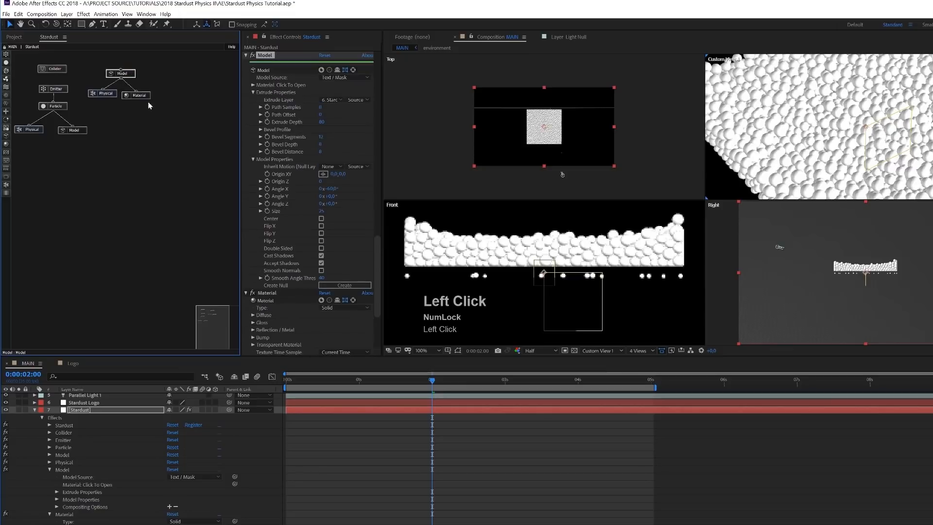
- Rename the logo's Model node as LOGO and make the Front view active
{"action": "left_click", "coordinate": [262, 58]}
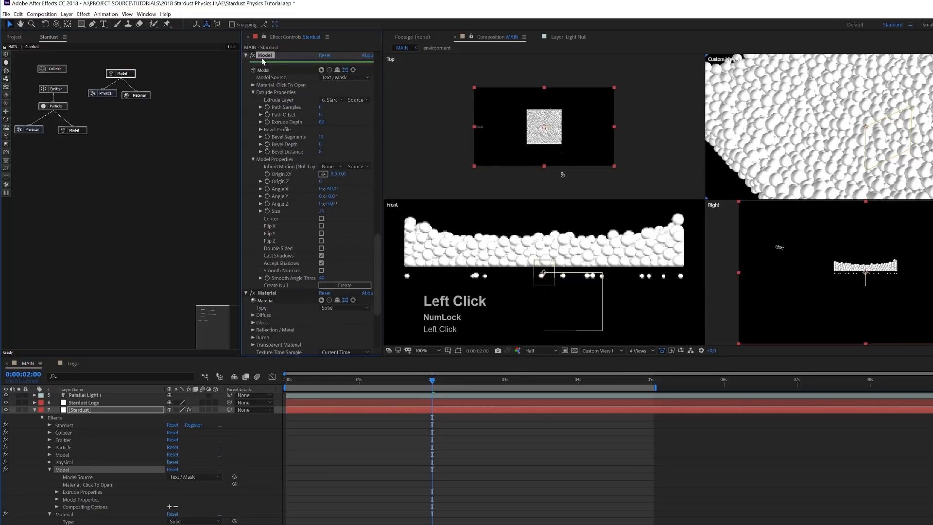
{"action": "key", "text": "Return"}
{"action": "type", "text": "LOGO"}
{"action": "left_click", "coordinate": [262, 60]}
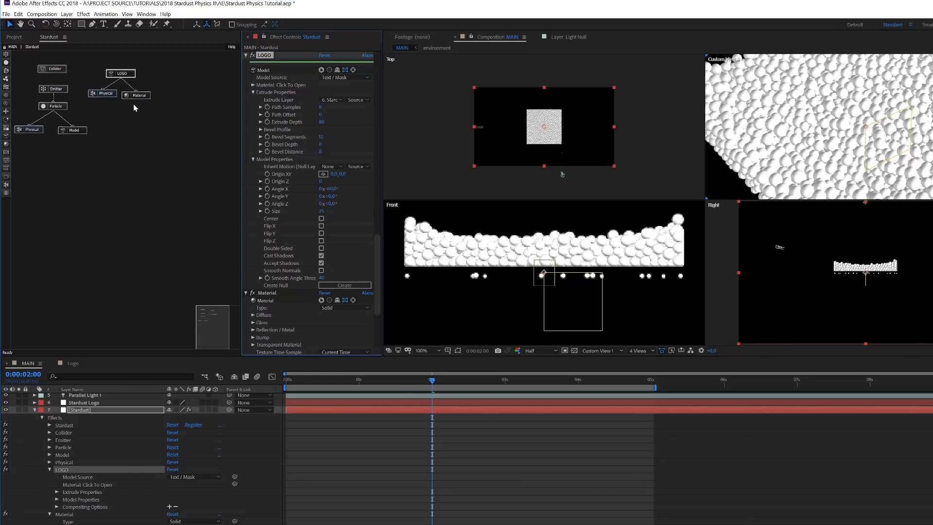
{"action": "left_click", "coordinate": [498, 298]}
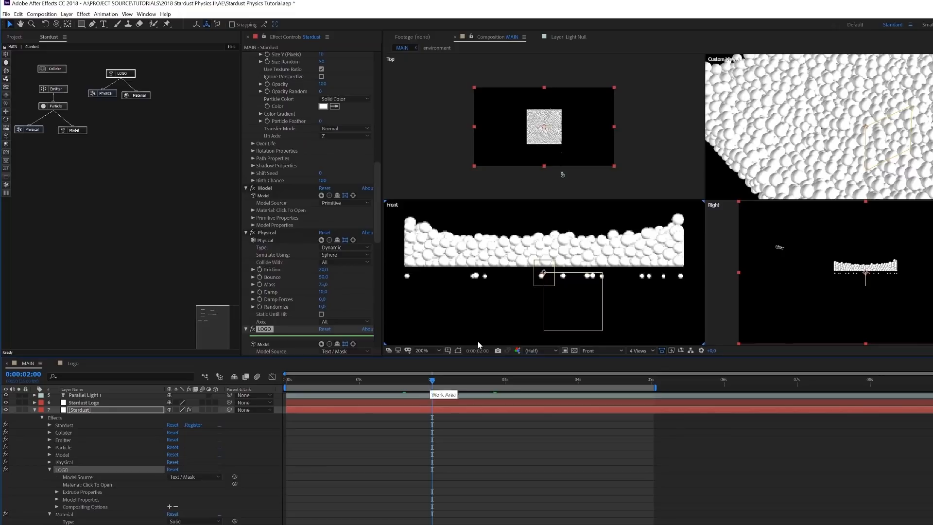
- In the LOGO's Physical node, set Type to Kinematic and Simulate Using to Model, and collapse its settings
{"action": "left_click", "coordinate": [106, 93]}
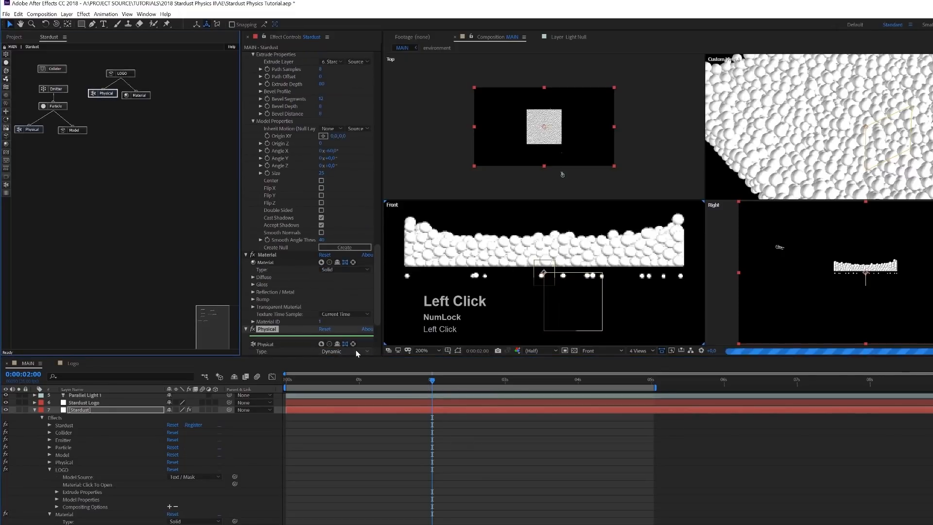
{"action": "left_click", "coordinate": [356, 351]}
{"action": "left_click", "coordinate": [335, 365]}
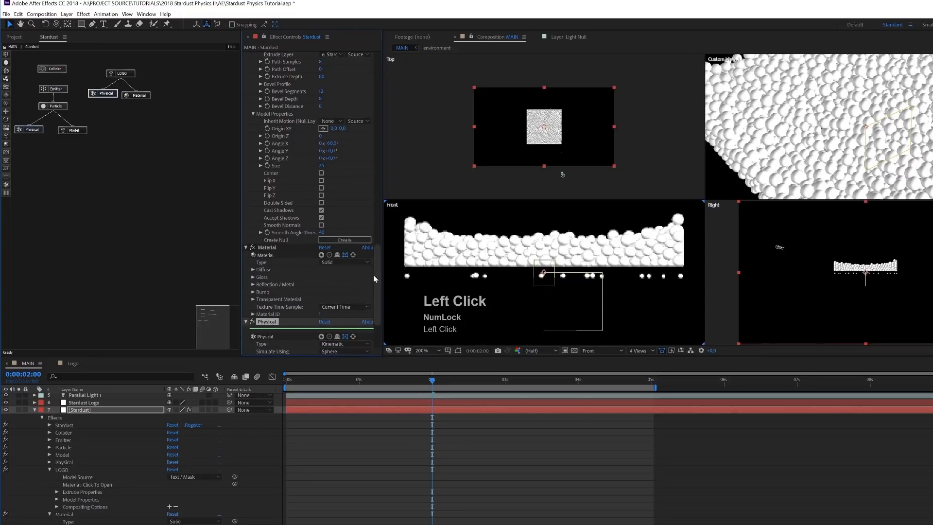
{"action": "left_click_drag", "start_coordinate": [377, 268], "coordinate": [378, 304]}
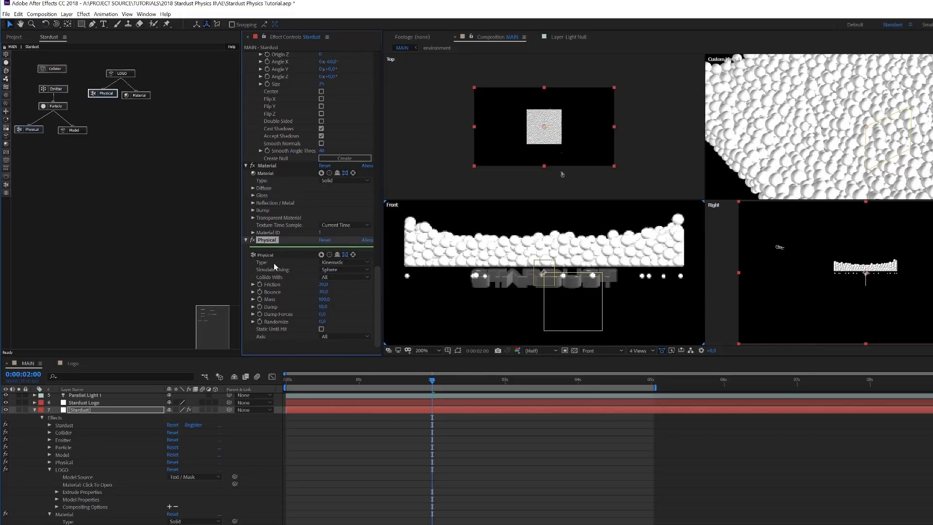
{"action": "left_click", "coordinate": [327, 270]}
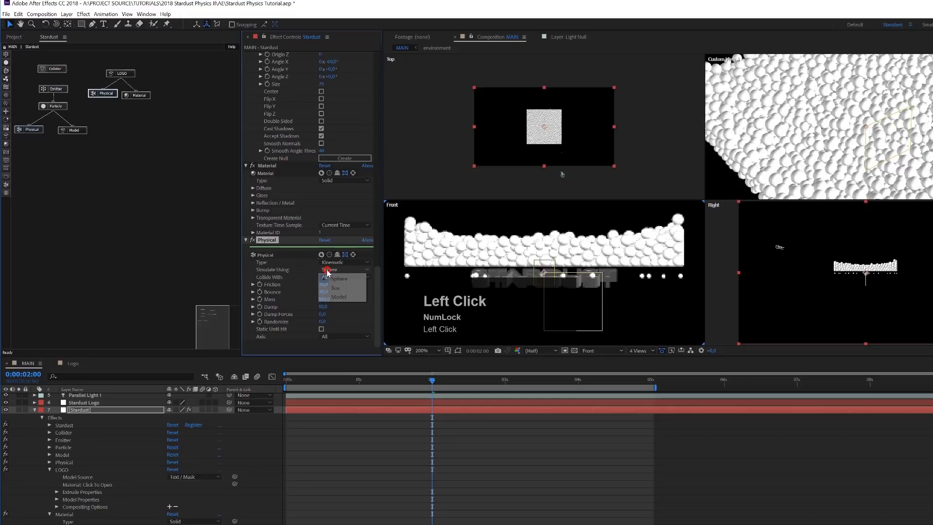
{"action": "left_click", "coordinate": [343, 298]}
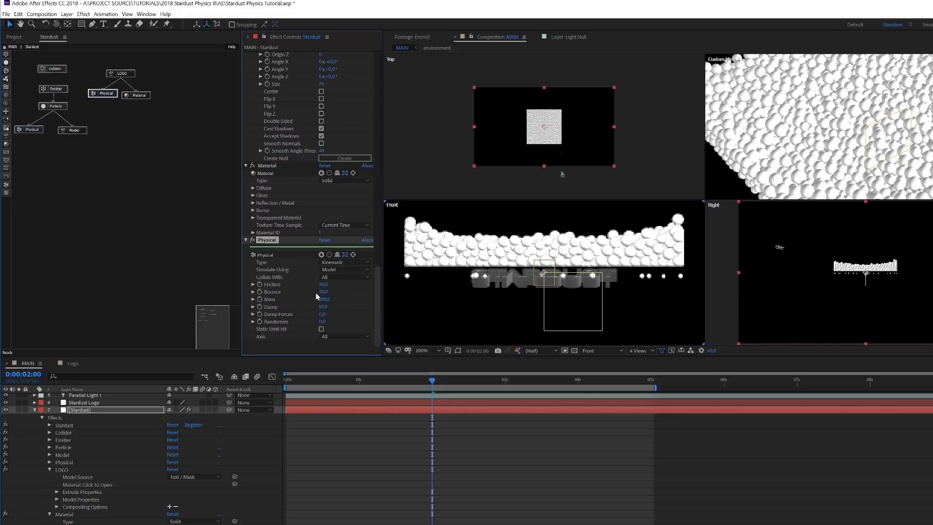
{"action": "left_click", "coordinate": [247, 240]}
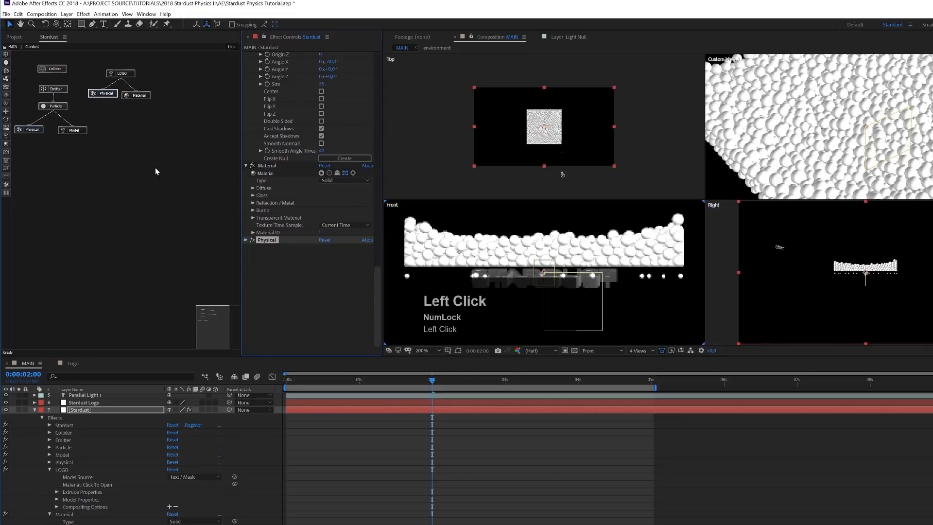
- Create a control null for the LOGO node from its Model Properties
{"action": "left_click", "coordinate": [130, 75]}
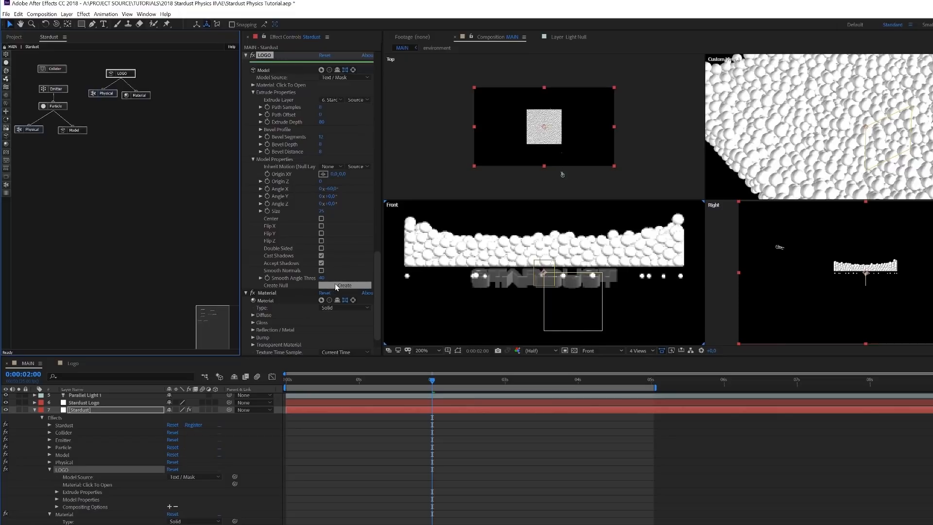
{"action": "left_click", "coordinate": [252, 159]}
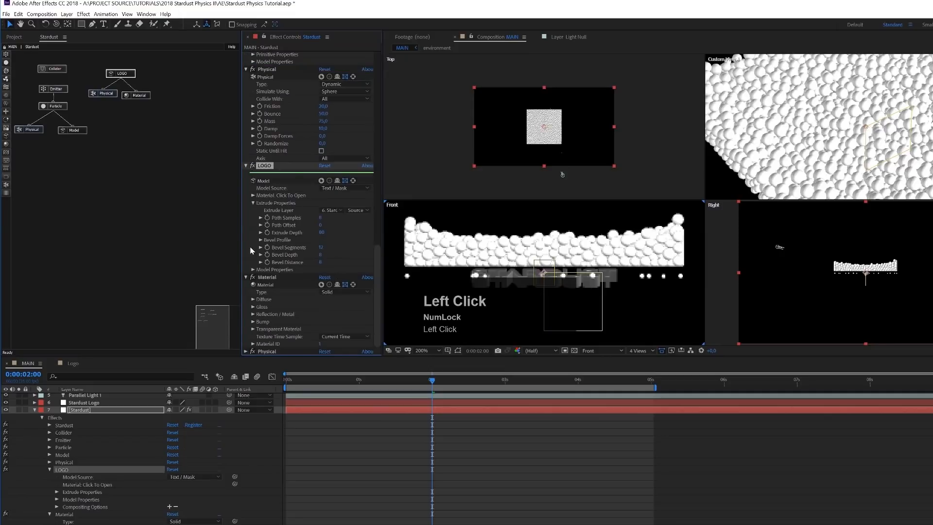
{"action": "left_click", "coordinate": [252, 270]}
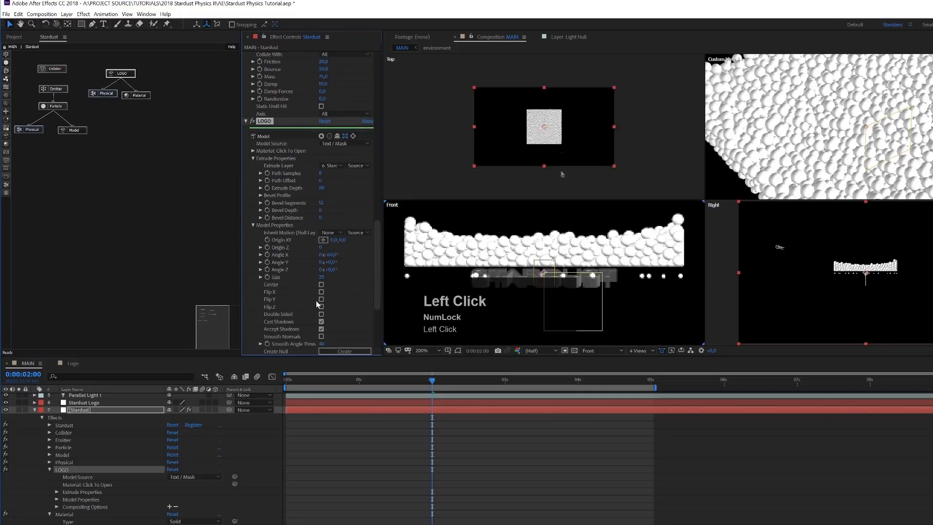
{"action": "left_click", "coordinate": [352, 353]}
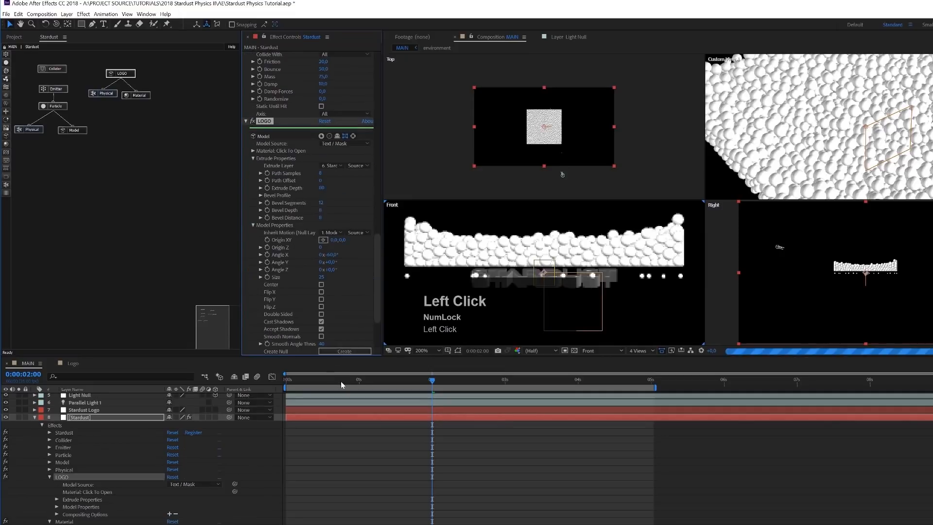
{"action": "scroll", "coordinate": [350, 444], "scroll_direction": "up", "scroll_amount": 2}
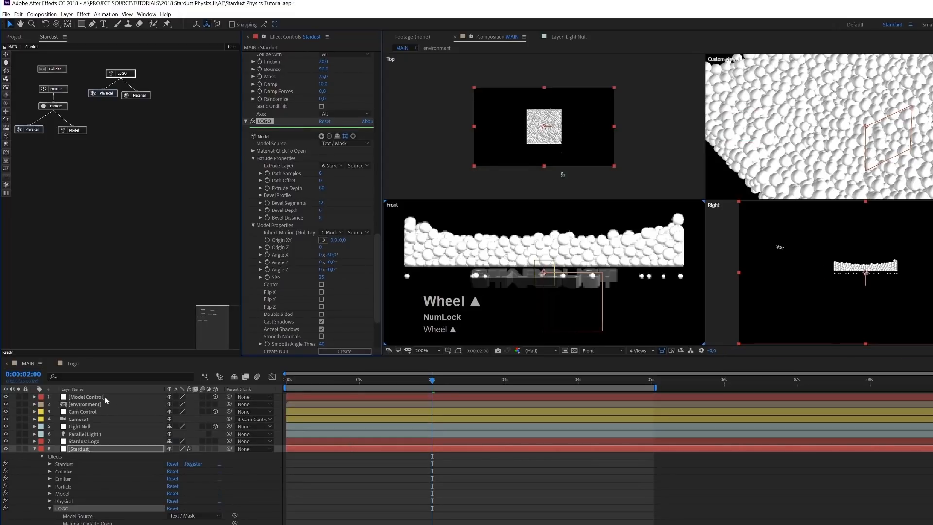
- Reveal the Model Control null's Position and separate it into X, Y and Z dimensions
{"action": "left_click", "coordinate": [75, 398]}
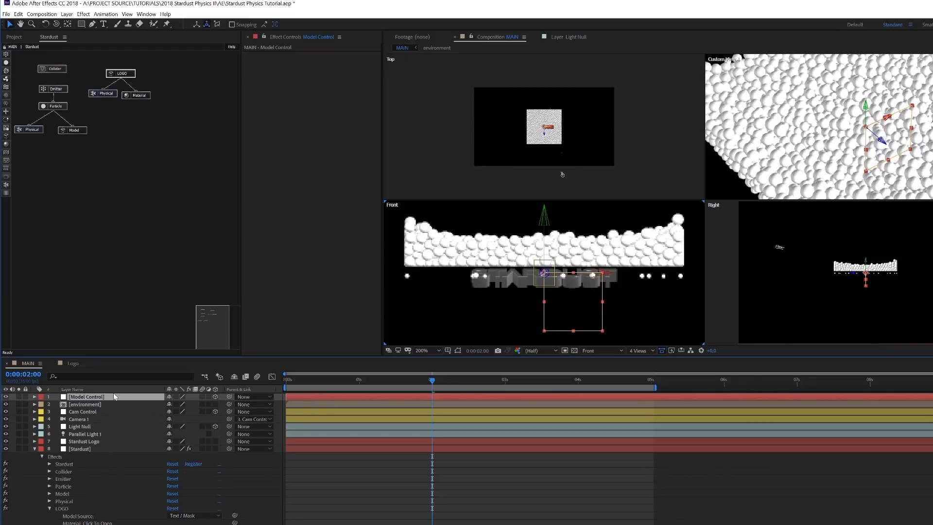
{"action": "key", "text": "p"}
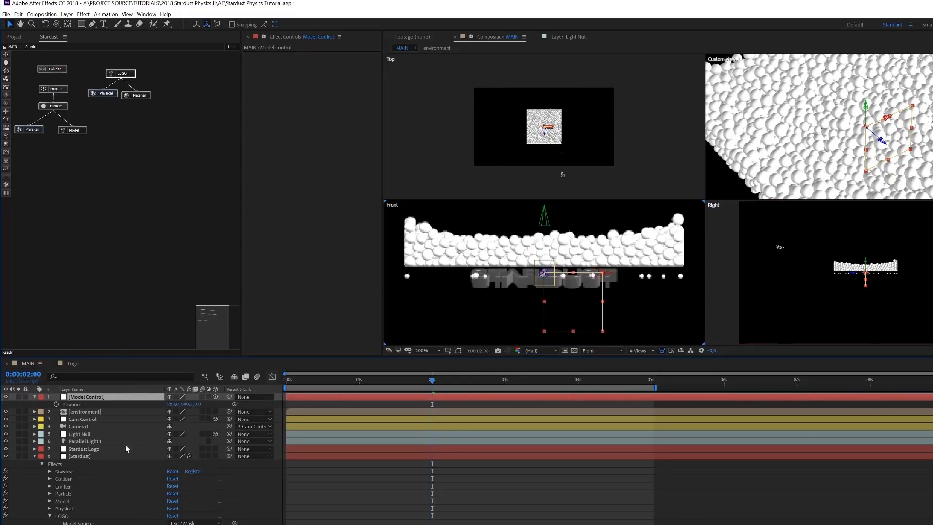
{"action": "right_click", "coordinate": [77, 404]}
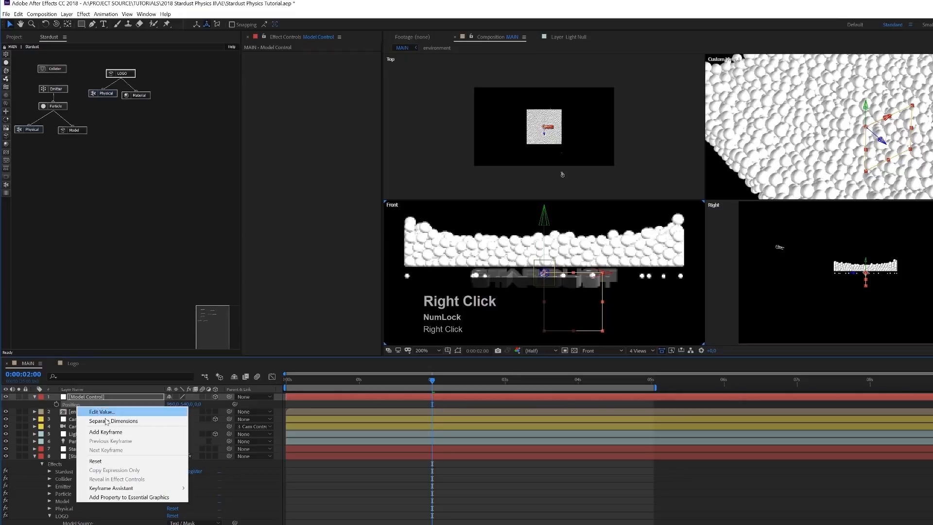
{"action": "left_click", "coordinate": [112, 420]}
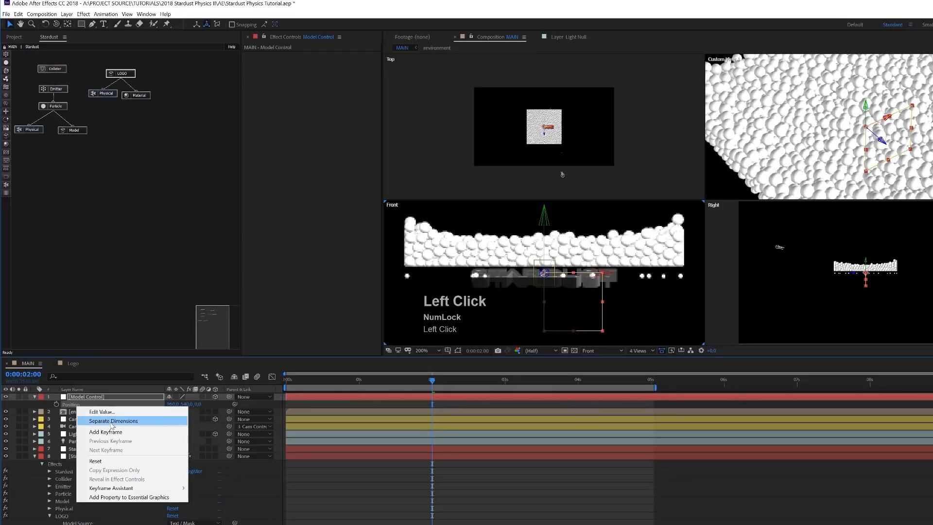
{"action": "left_click", "coordinate": [33, 414]}
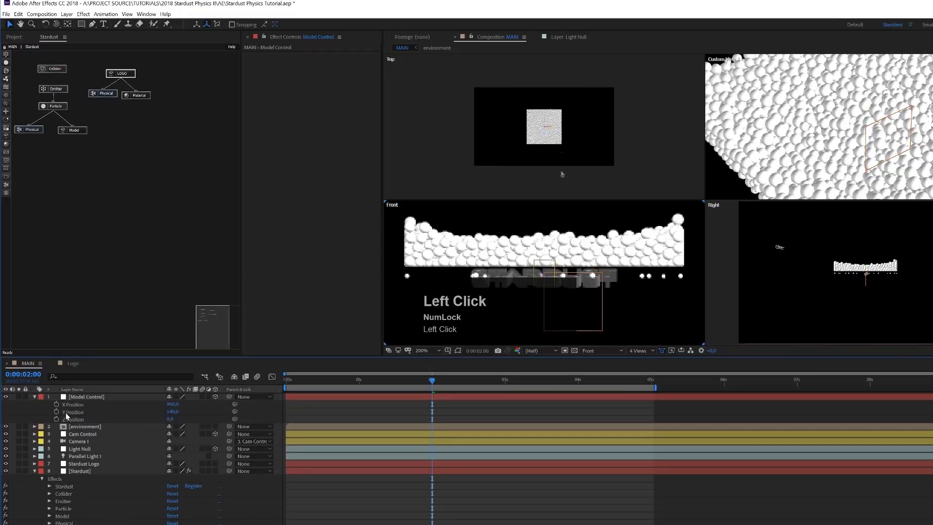
- Lower the Model Control null beneath the spheres, set its Y Position to 600, and keyframe it at 0:00:02:00
{"action": "left_click", "coordinate": [94, 397]}
{"action": "left_click_drag", "start_coordinate": [544, 226], "coordinate": [545, 262]}
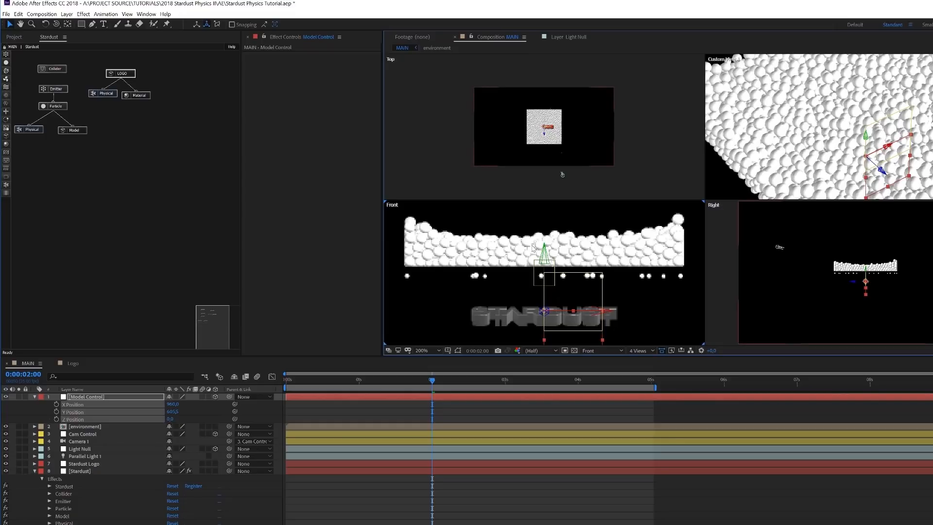
{"action": "left_click", "coordinate": [172, 412]}
{"action": "type", "text": "600"}
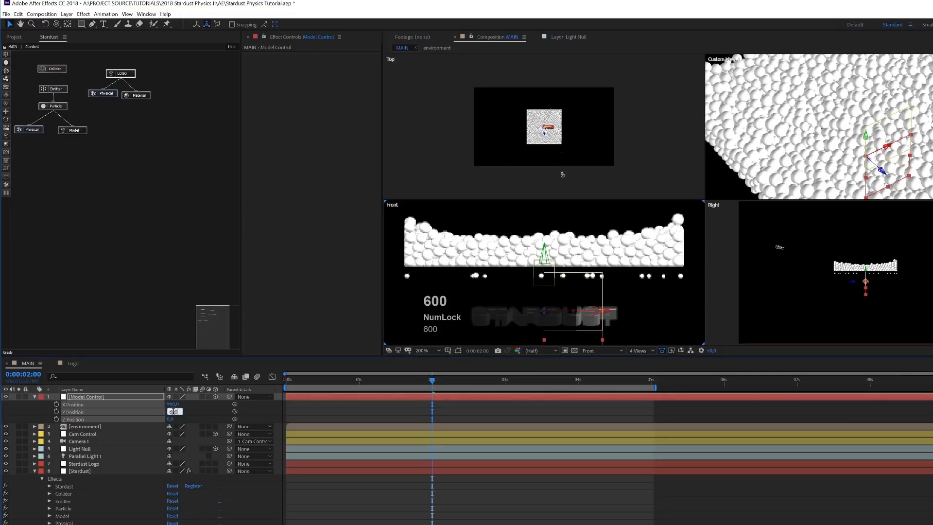
{"action": "left_click", "coordinate": [433, 386]}
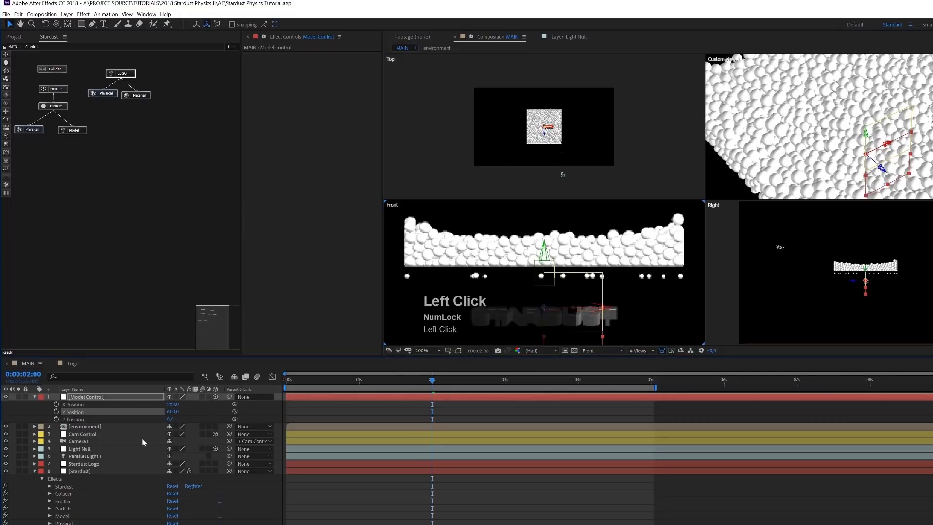
{"action": "left_click", "coordinate": [56, 413]}
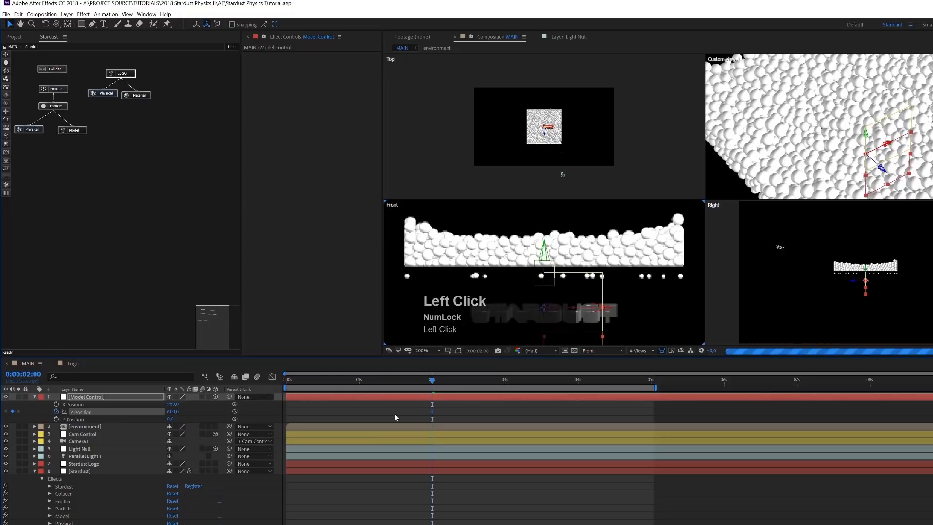
- At 0:00:02:20, raise the Model Control null to the top of the spheres with a Y Position of 480
{"action": "key", "text": "shift+Page_Down"}
{"action": "key", "text": "shift+Page_Down"}
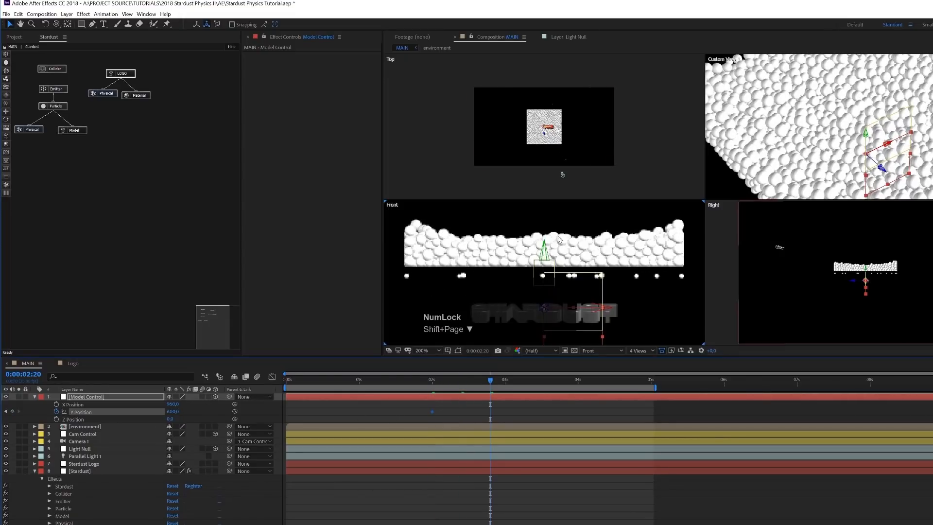
{"action": "left_click", "coordinate": [545, 251]}
{"action": "left_click_drag", "start_coordinate": [544, 251], "coordinate": [547, 183]}
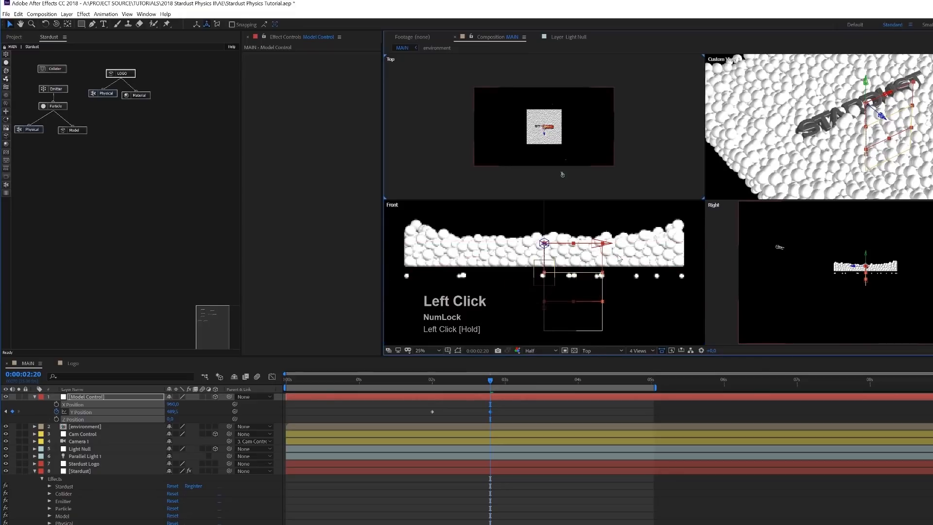
{"action": "left_click", "coordinate": [173, 411]}
{"action": "type", "text": "4"}
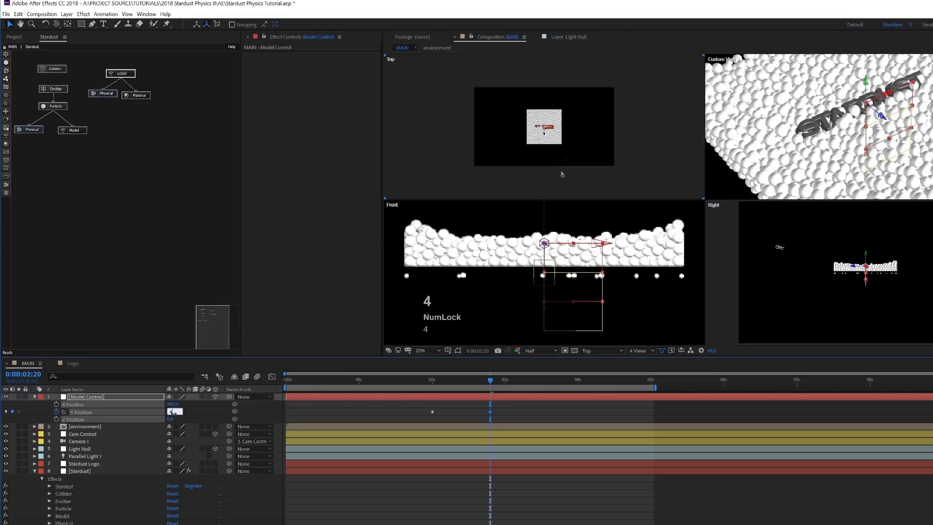
{"action": "type", "text": "80"}
{"action": "key", "text": "Return"}
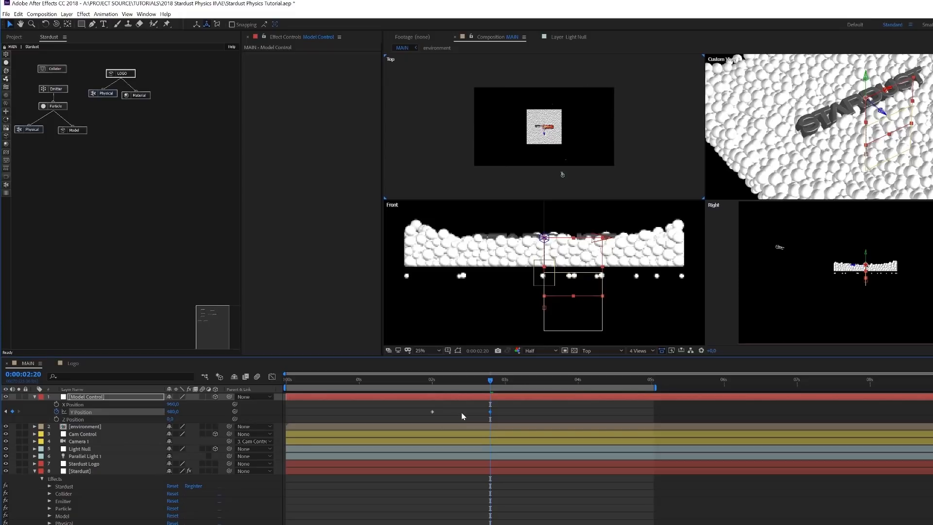
- Show the Model Control null's Y Position curve in the Graph Editor and apply Easy Ease Out to the first keyframe
{"action": "left_click", "coordinate": [85, 418]}
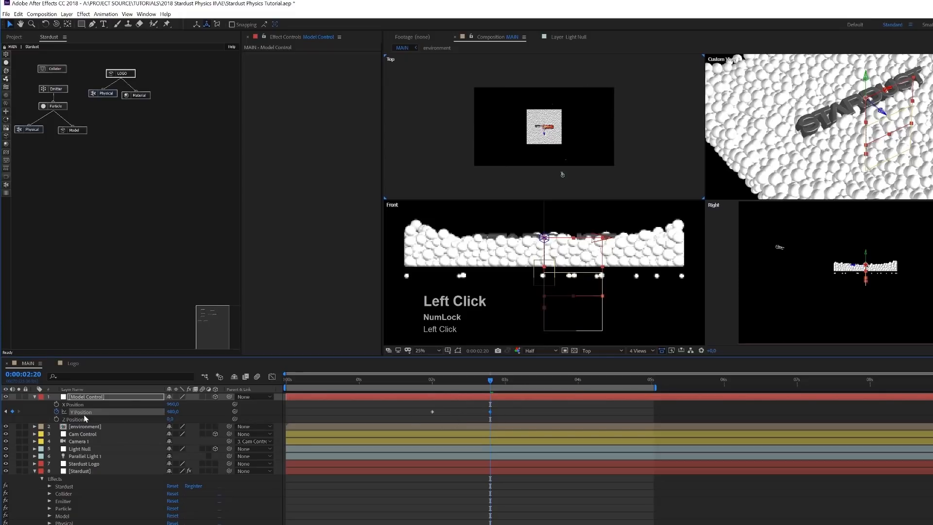
{"action": "left_click", "coordinate": [272, 378]}
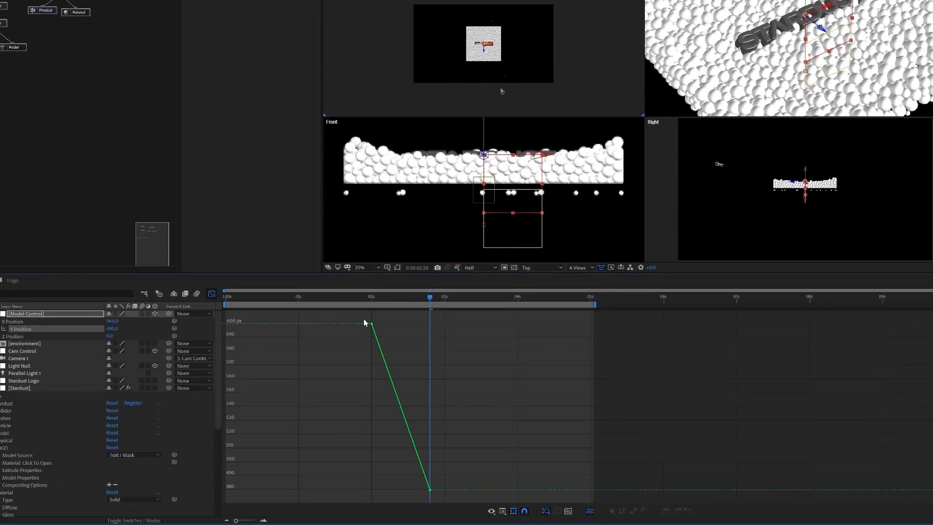
{"action": "left_click_drag", "start_coordinate": [423, 399], "coordinate": [450, 419]}
{"action": "left_click_drag", "start_coordinate": [392, 337], "coordinate": [392, 337]}
{"action": "left_click", "coordinate": [688, 511]}
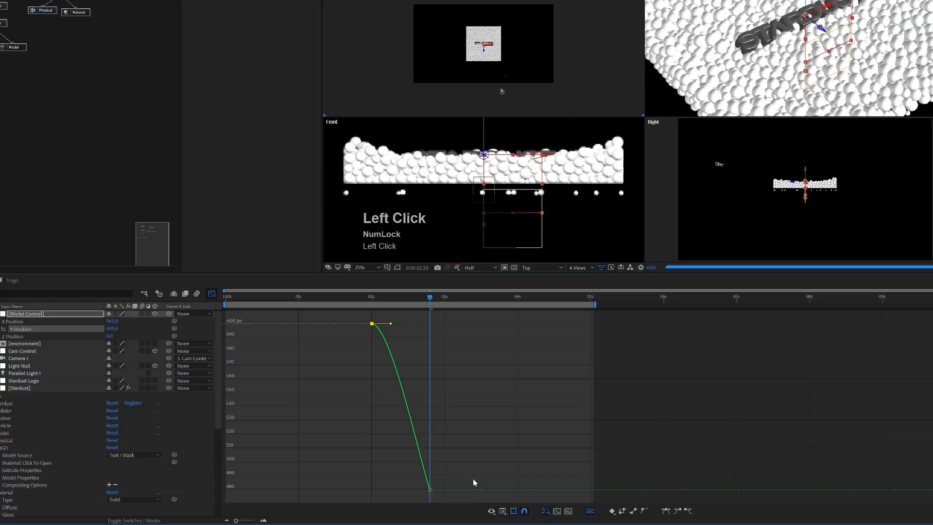
- Apply Easy Ease In to the last Y Position keyframe and raise its incoming handle so the curve ends steeply
{"action": "left_click_drag", "start_coordinate": [443, 476], "coordinate": [406, 505]}
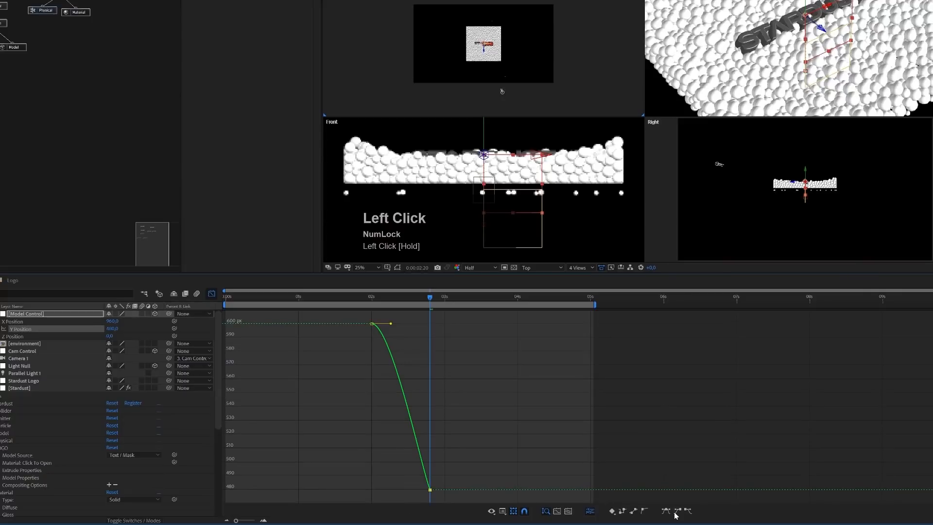
{"action": "left_click", "coordinate": [677, 511]}
{"action": "left_click", "coordinate": [569, 511]}
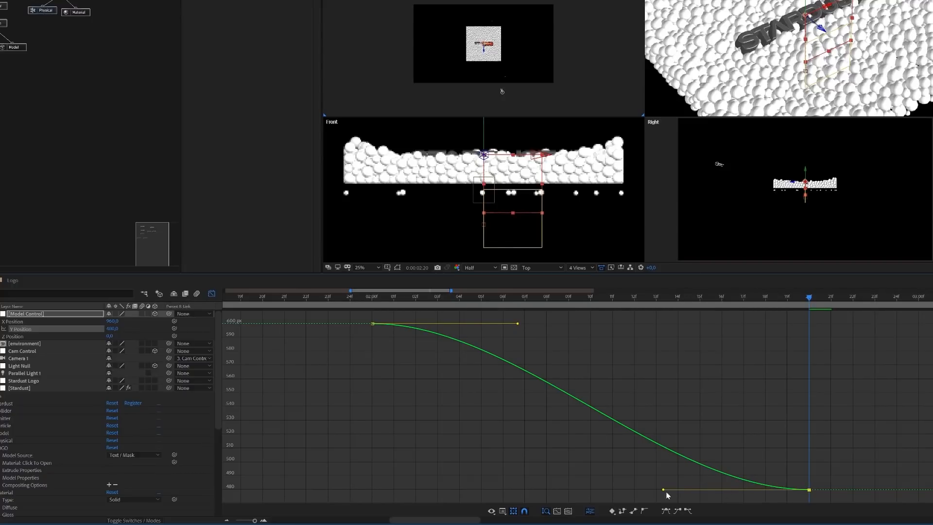
{"action": "left_click_drag", "start_coordinate": [663, 490], "coordinate": [744, 413]}
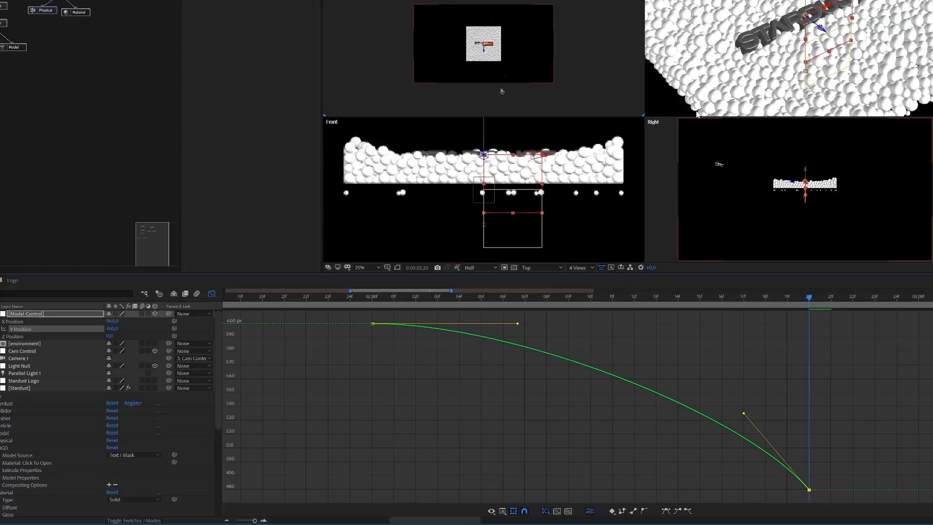
- Switch the Top view of the composition to Active Camera
{"action": "left_click", "coordinate": [540, 269]}
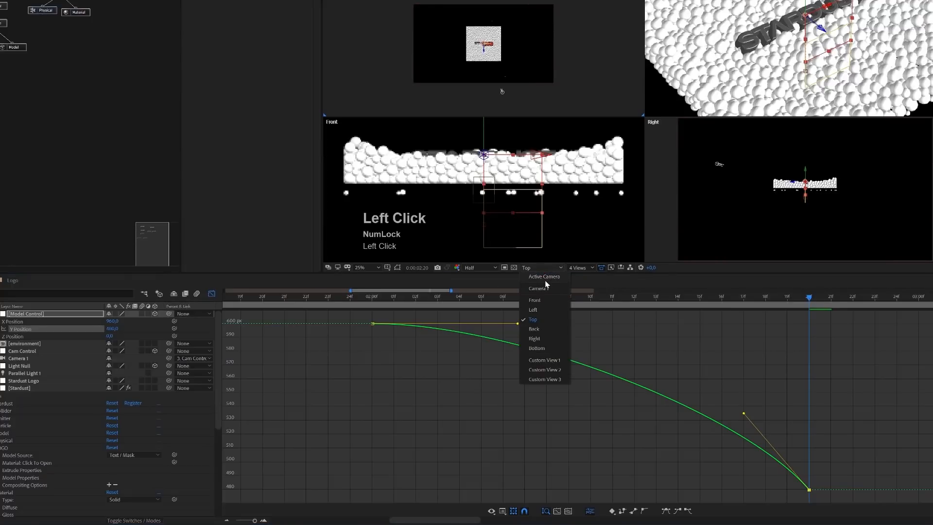
{"action": "left_click", "coordinate": [550, 277]}
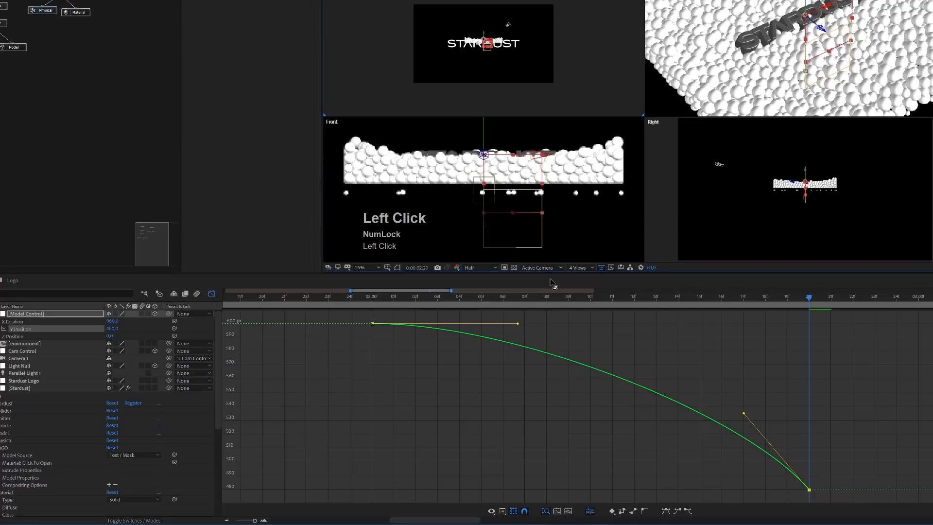
- Show the composition in a single-view layout using Custom View 1
{"action": "left_click", "coordinate": [584, 268]}
{"action": "left_click", "coordinate": [585, 276]}
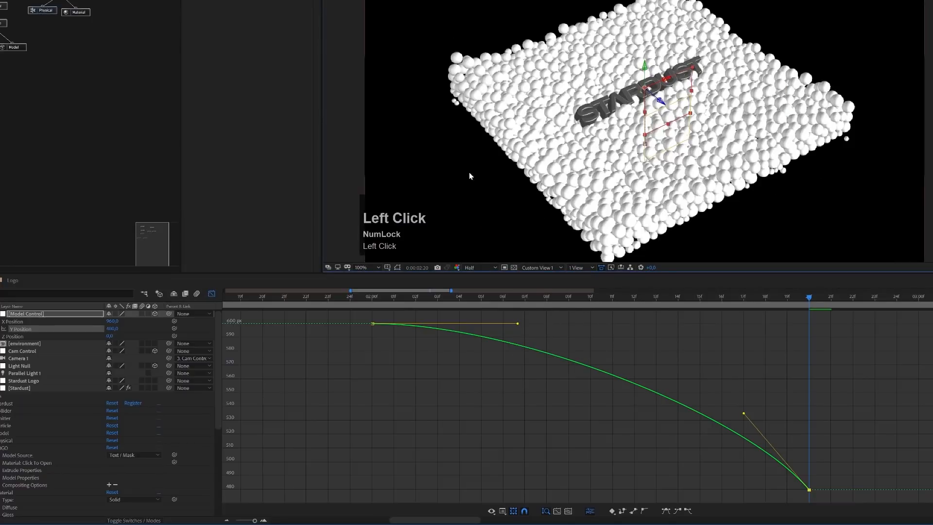
{"action": "left_click", "coordinate": [544, 268]}
{"action": "left_click", "coordinate": [544, 360]}
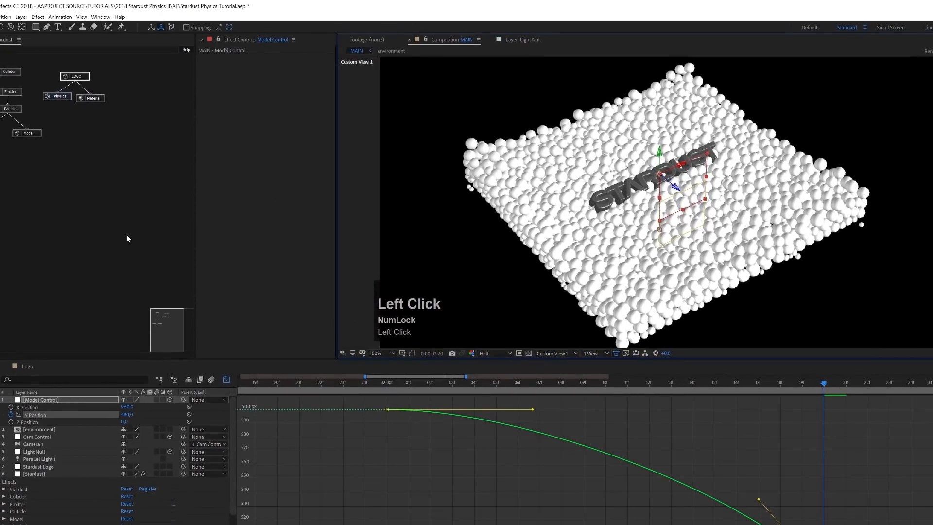
- Close the Graph Editor to bring back the layer bars, and save the project
{"action": "left_click", "coordinate": [226, 380]}
{"action": "key", "text": "ctrl+s"}
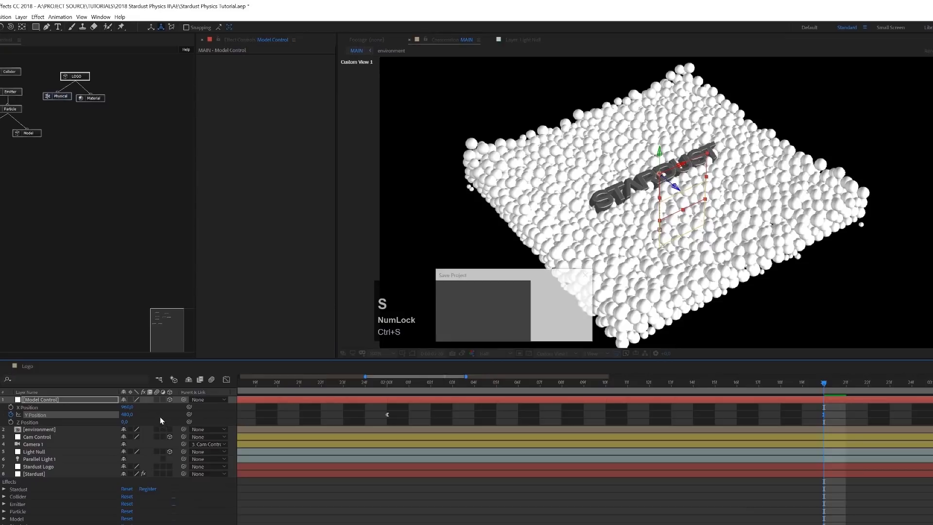
- Set the Stardust layer's Physics Simulation from frozen to On and cache the simulation with Cache In / Out
{"action": "left_click", "coordinate": [43, 474]}
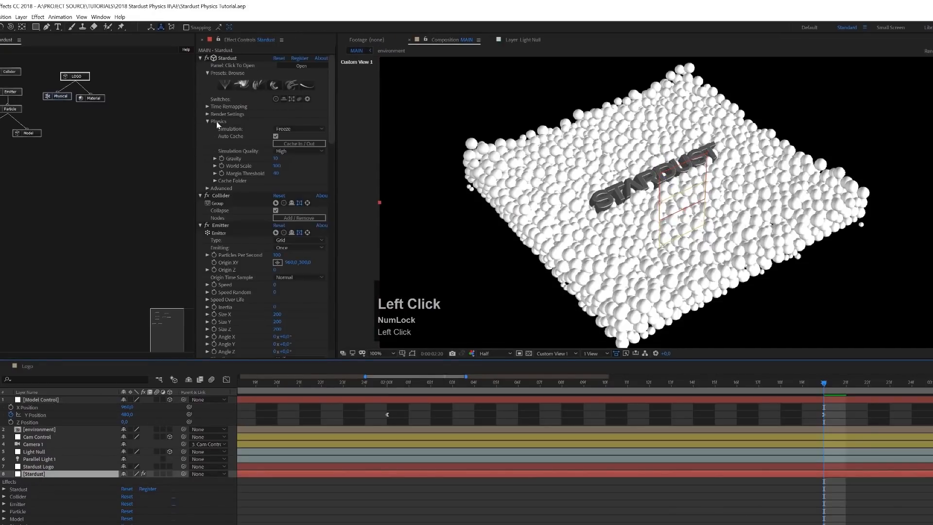
{"action": "left_click", "coordinate": [286, 129]}
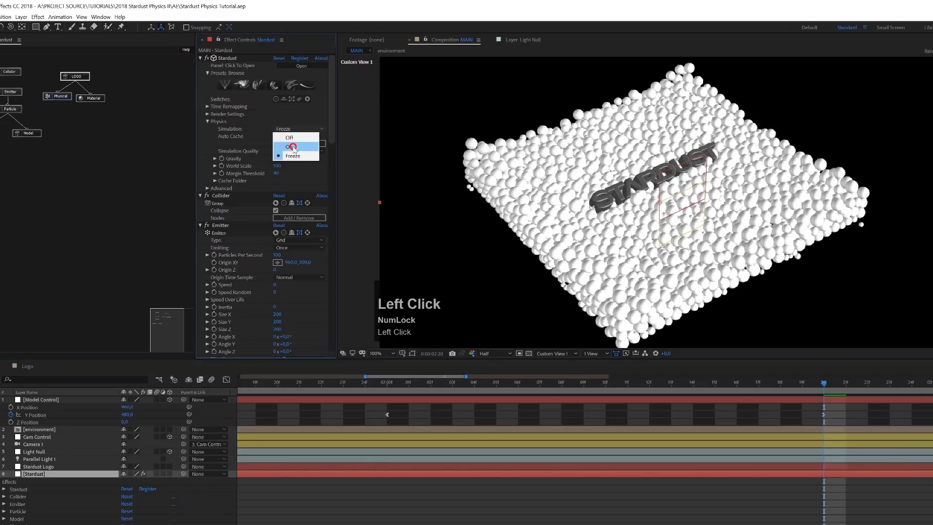
{"action": "left_click", "coordinate": [292, 146]}
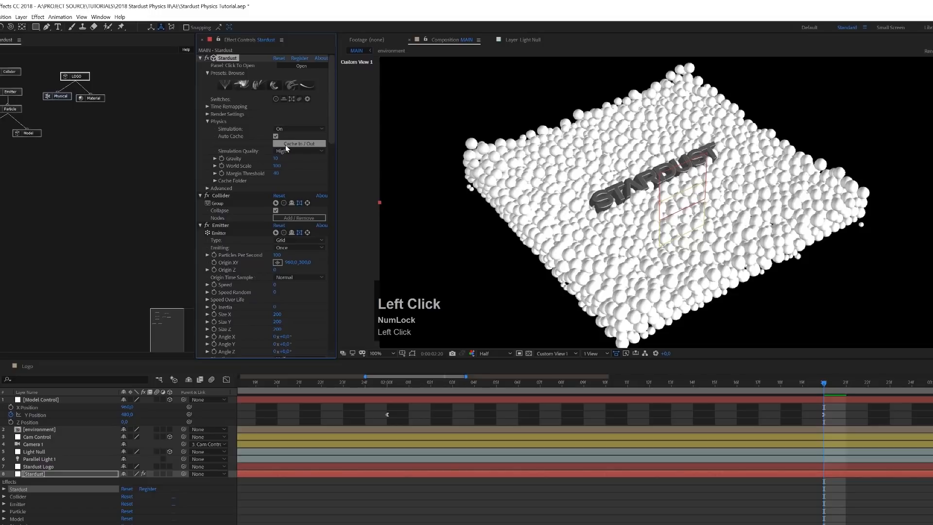
{"action": "left_click", "coordinate": [285, 144]}
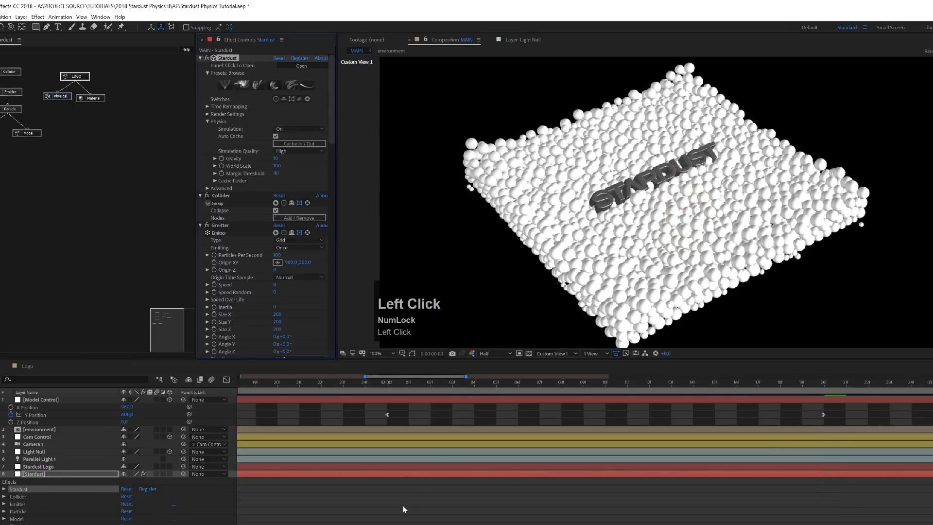
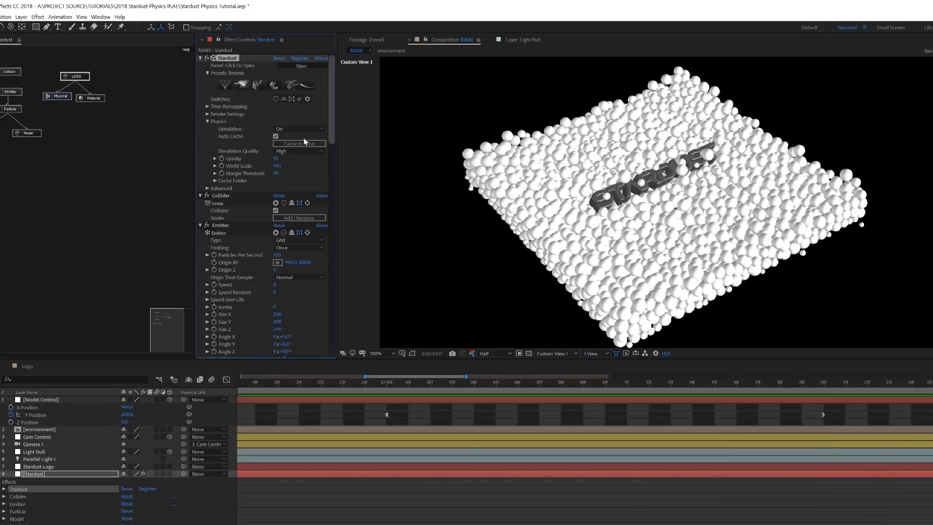
- Check the cached sphere simulation in the timeline, then set the Stardust Physics Simulation to Freeze
{"action": "left_click", "coordinate": [444, 521]}
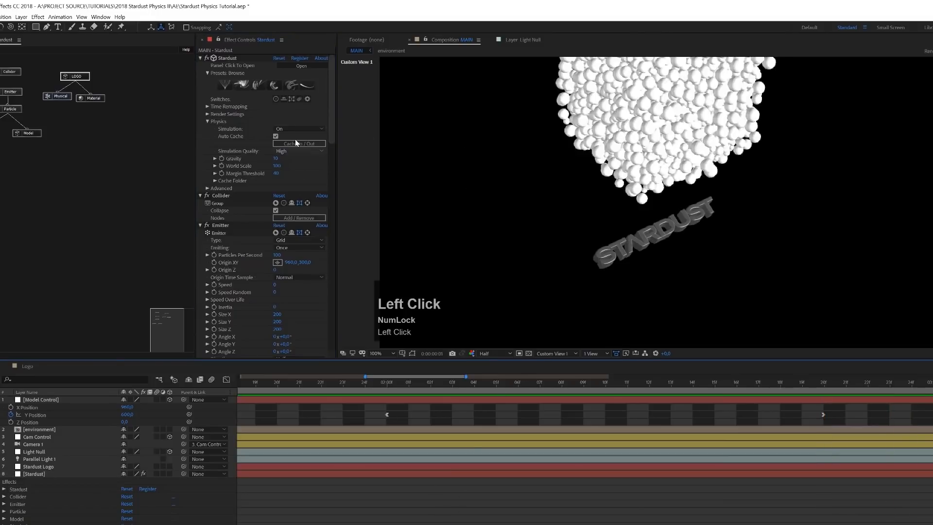
{"action": "left_click", "coordinate": [443, 385]}
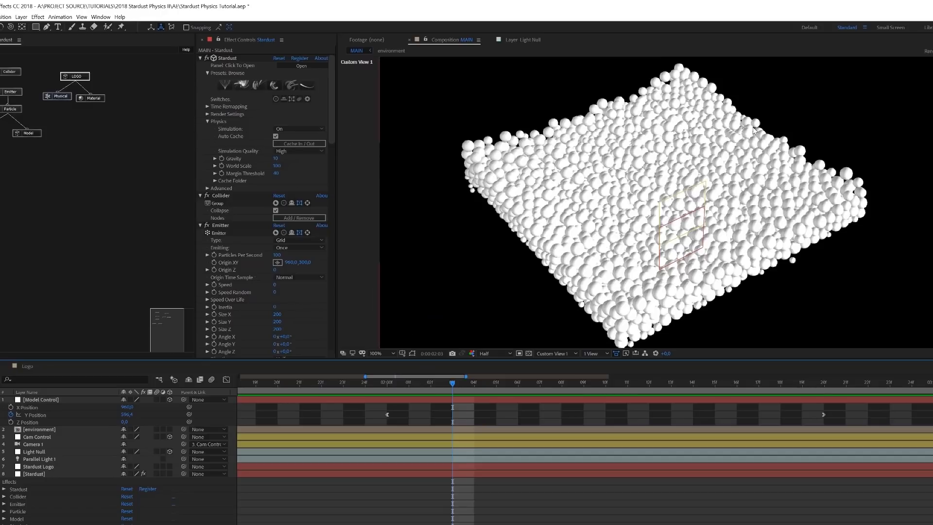
{"action": "left_click", "coordinate": [300, 130]}
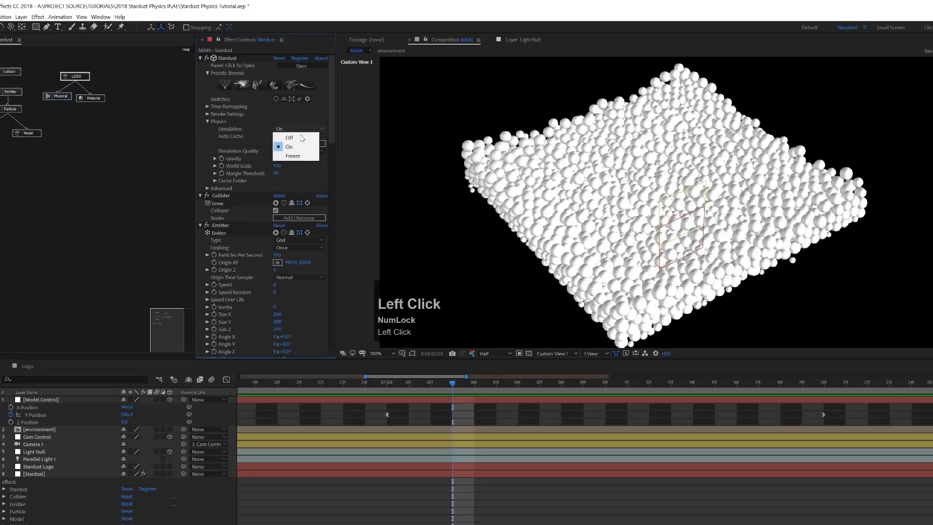
{"action": "left_click", "coordinate": [301, 154]}
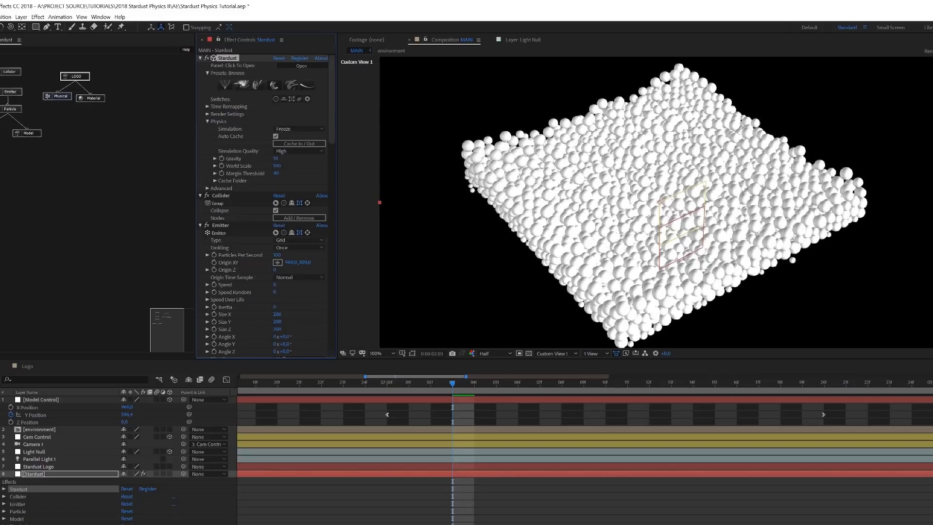
- Hide the Model Control, Cam Control and Light Null layers, collapse the expanded layer properties, and save the project
{"action": "left_click", "coordinate": [20, 394]}
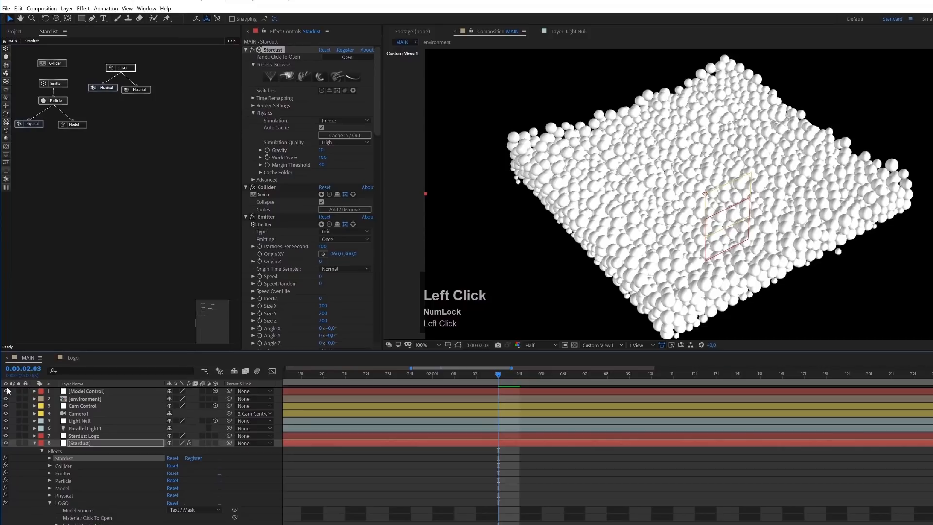
{"action": "left_click", "coordinate": [6, 391]}
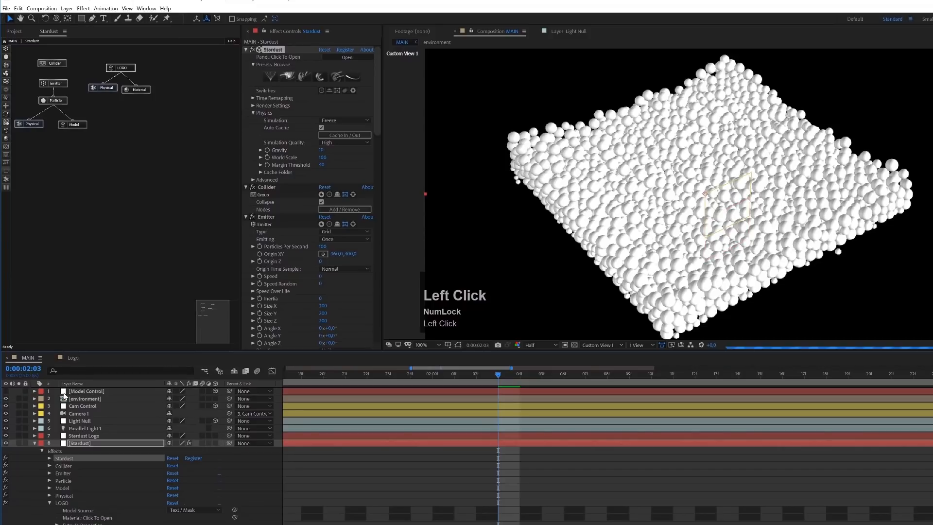
{"action": "left_click", "coordinate": [6, 407]}
{"action": "left_click", "coordinate": [5, 421]}
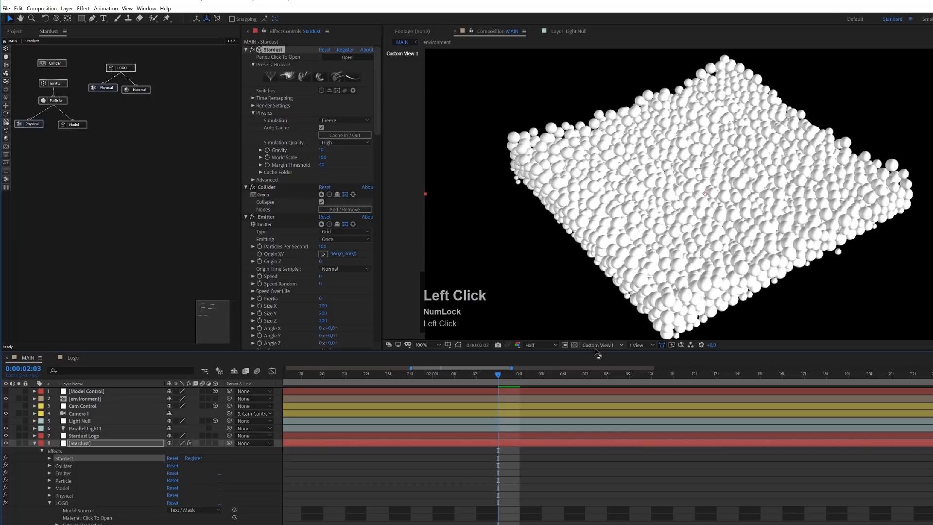
{"action": "left_click", "coordinate": [34, 443]}
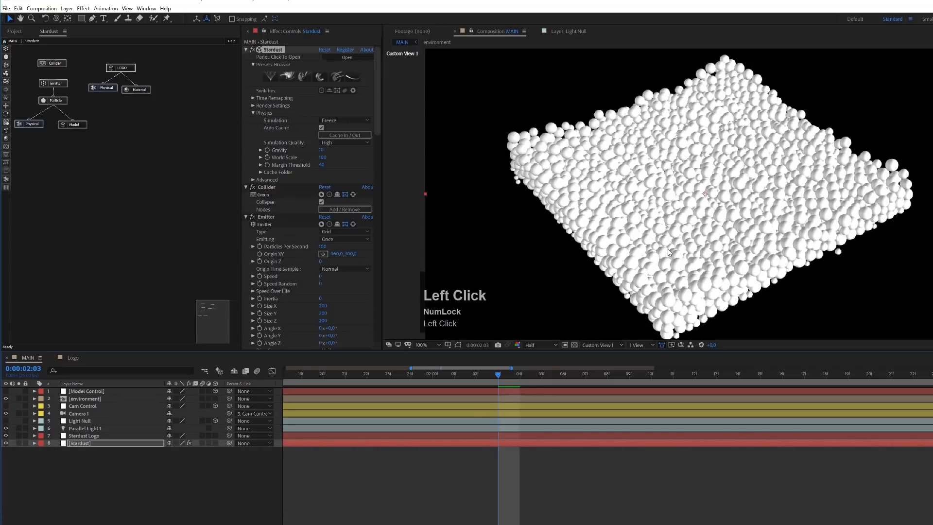
{"action": "key", "text": "ctrl+s"}
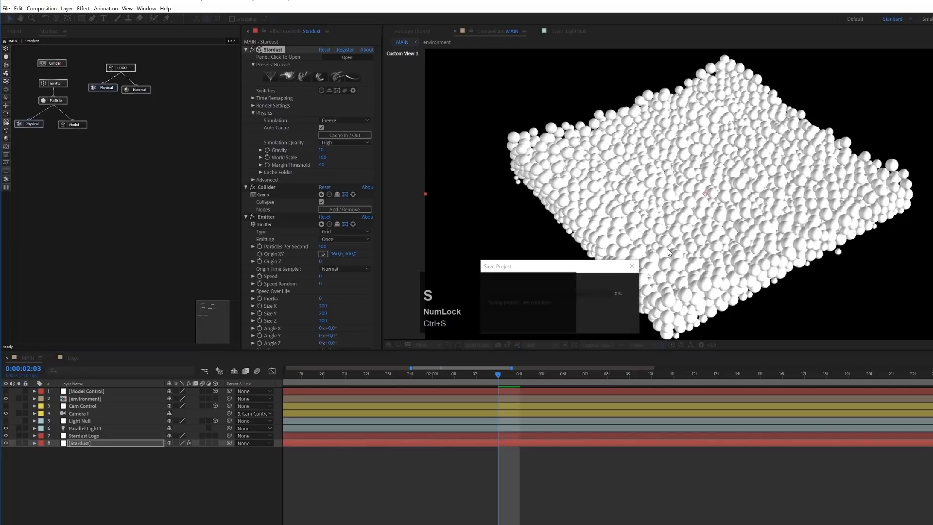
- Switch the composition view to Active Camera and hide the flat Stardust Logo layer
{"action": "left_click", "coordinate": [591, 345]}
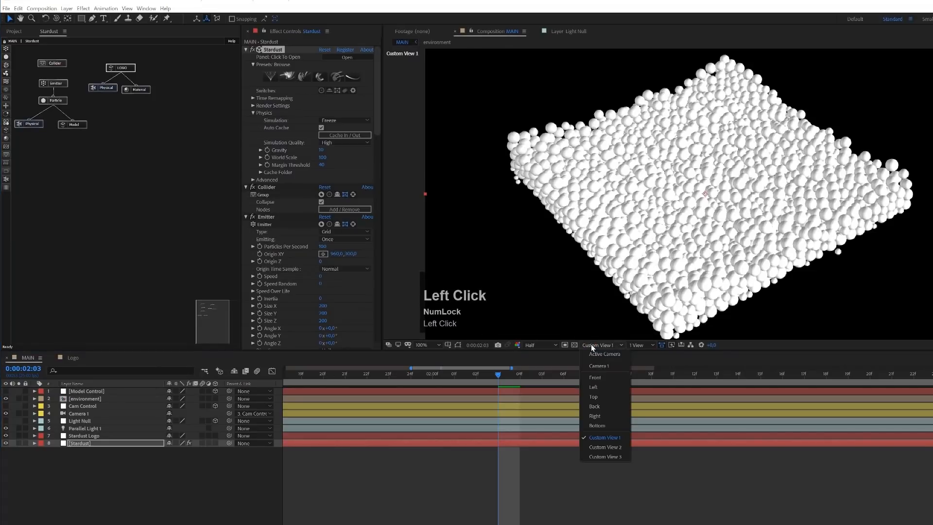
{"action": "left_click", "coordinate": [600, 354]}
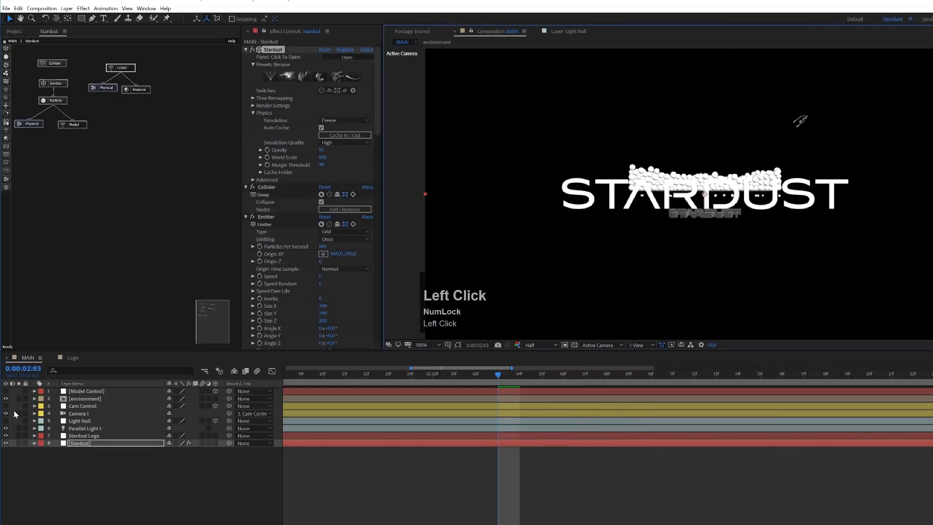
{"action": "left_click", "coordinate": [6, 436]}
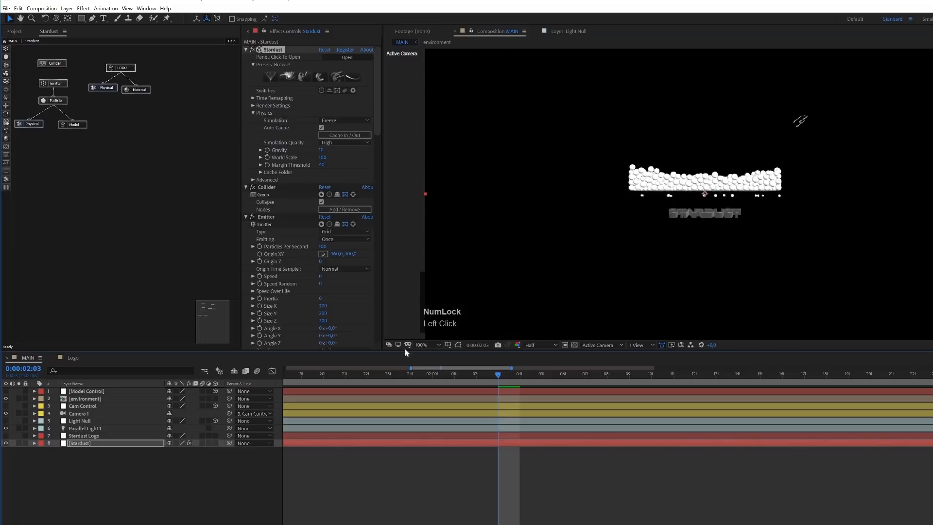
- Set the Cam Control null's X Rotation to -60° so the camera looks down on the spheres
{"action": "left_click", "coordinate": [79, 409]}
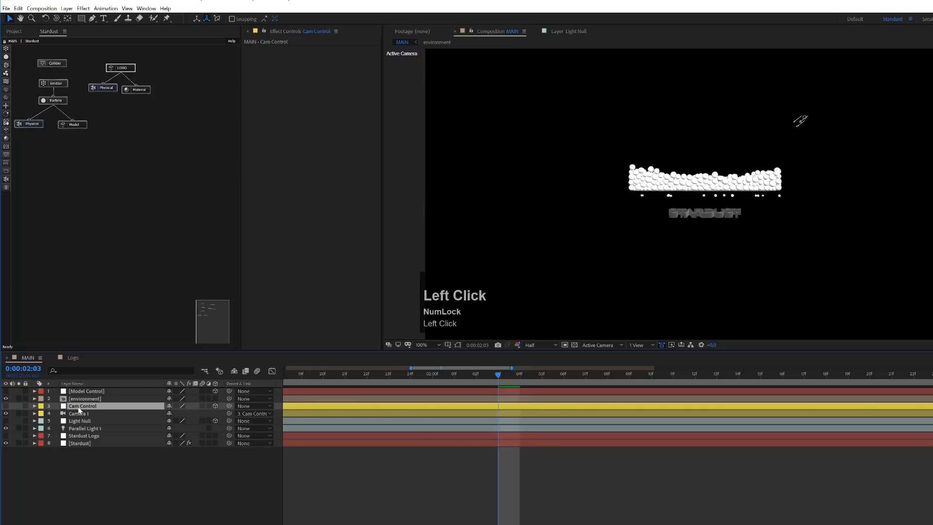
{"action": "key", "text": "r"}
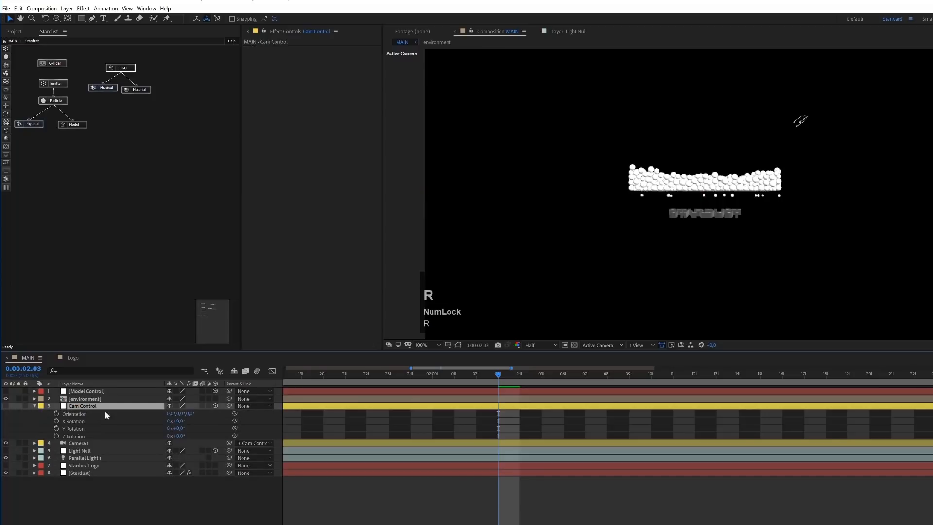
{"action": "left_click", "coordinate": [179, 420]}
{"action": "type", "text": "60"}
{"action": "key", "text": "Return"}
{"action": "left_click", "coordinate": [178, 421]}
{"action": "type", "text": "-60"}
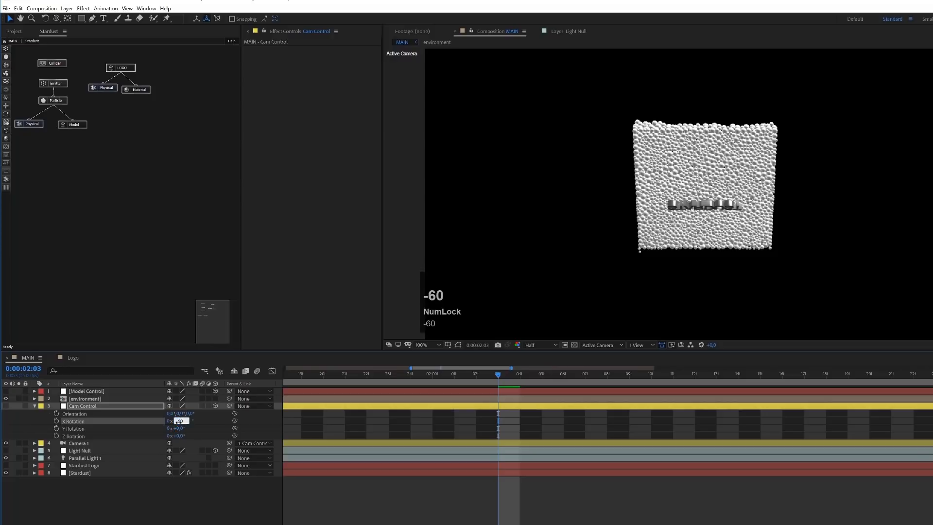
{"action": "key", "text": "Return"}
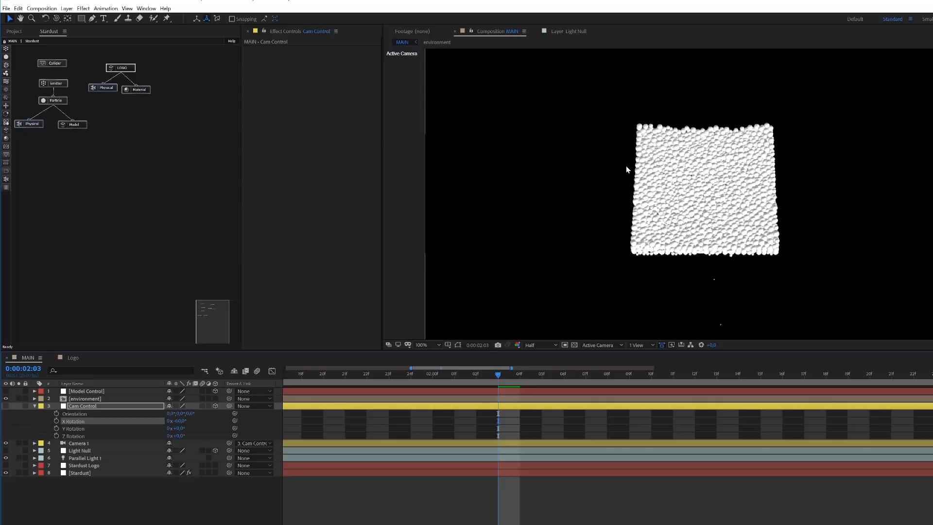
- Move Camera 1 closer to the spheres by setting its Z position to -650
{"action": "left_click", "coordinate": [97, 442]}
{"action": "key", "text": "p"}
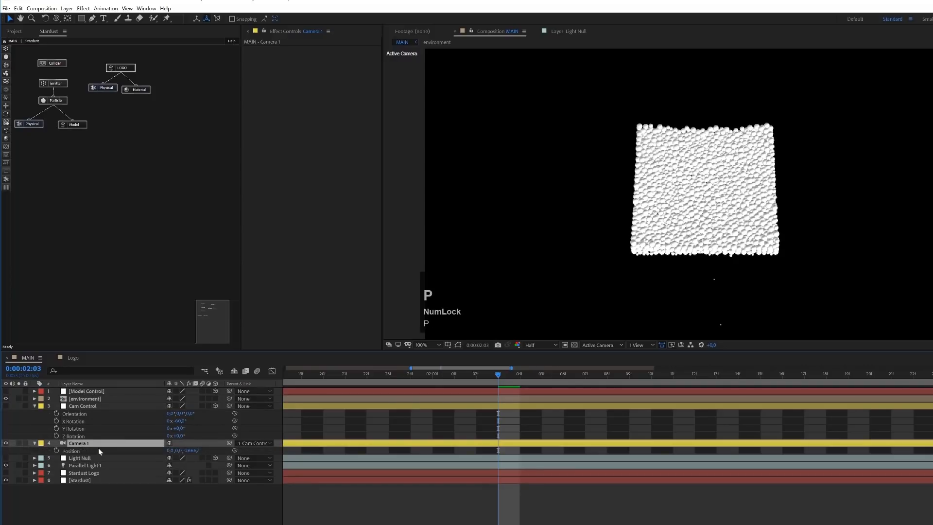
{"action": "left_click_drag", "start_coordinate": [194, 450], "coordinate": [932, 443]}
{"action": "left_click", "coordinate": [190, 450]}
{"action": "type", "text": "650"}
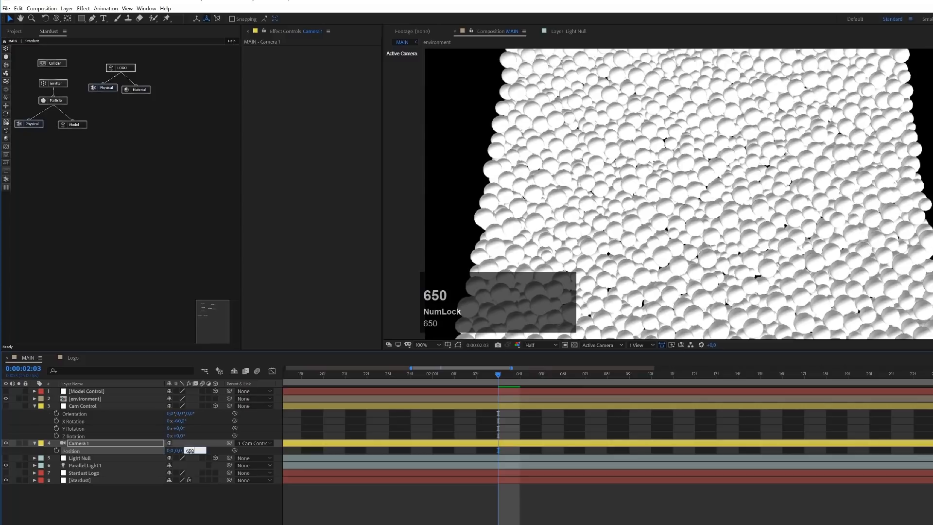
{"action": "key", "text": "Left"}
{"action": "type", "text": "-"}
{"action": "key", "text": "Return"}
- Try a Z position of -680 for Camera 1, then return it to -650
{"action": "left_click", "coordinate": [190, 451]}
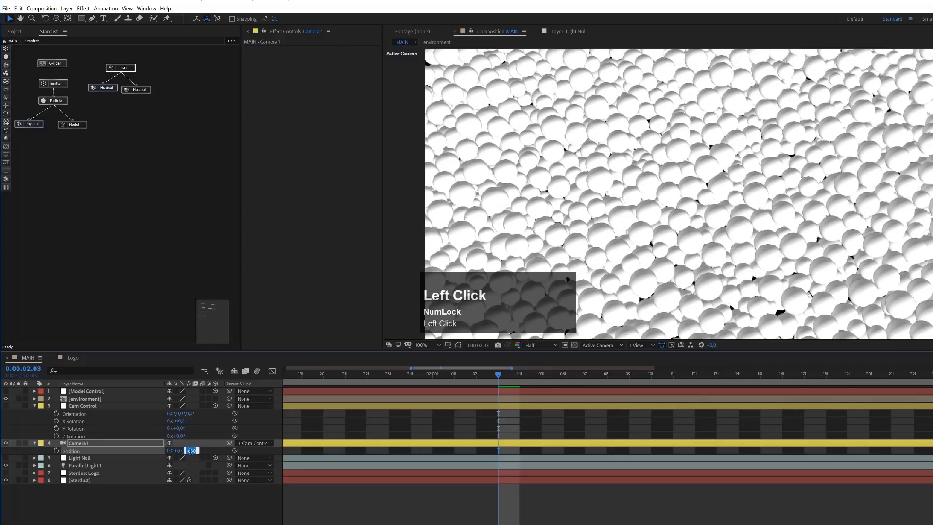
{"action": "type", "text": "-680"}
{"action": "key", "text": "Return"}
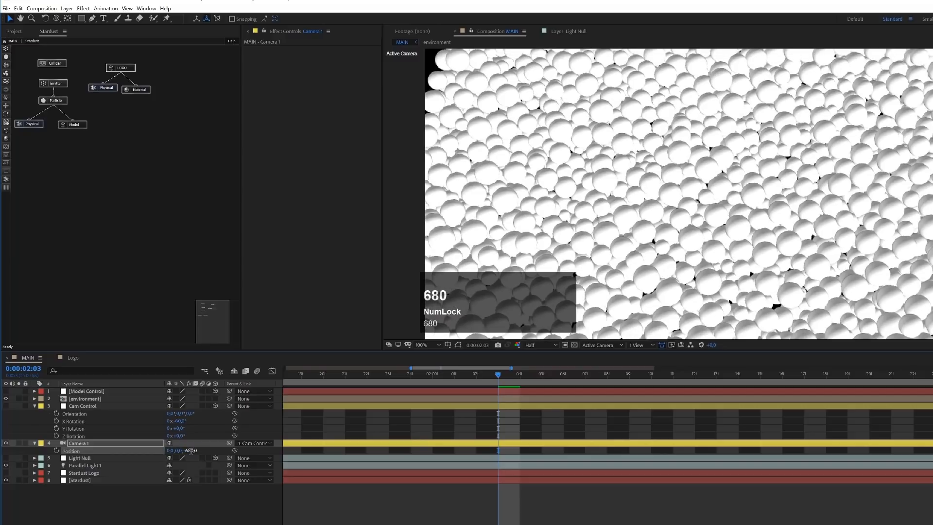
{"action": "left_click", "coordinate": [191, 451]}
{"action": "type", "text": "-650"}
{"action": "key", "text": "Return"}
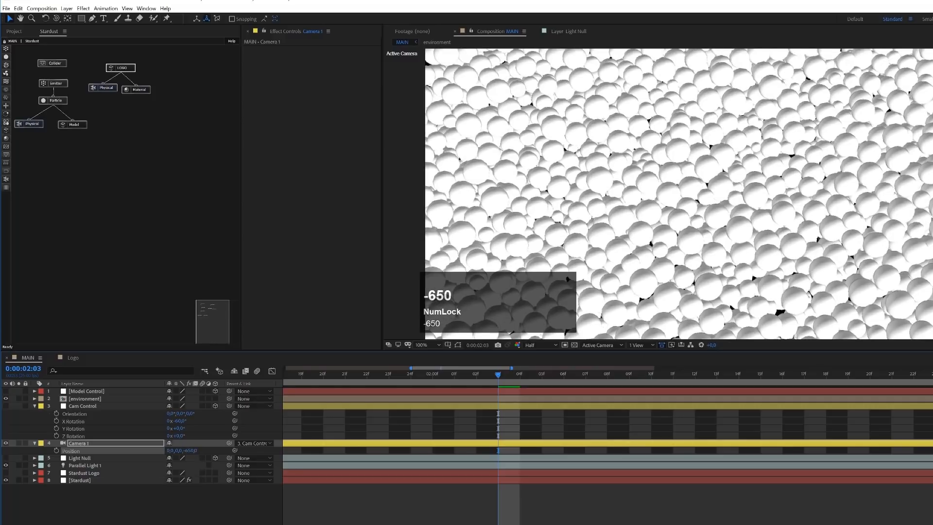
- At 0:00:03:04, adjust the Cam Control null's Z position to about 31 to center the logo in the frame
{"action": "left_click", "coordinate": [6, 81]}
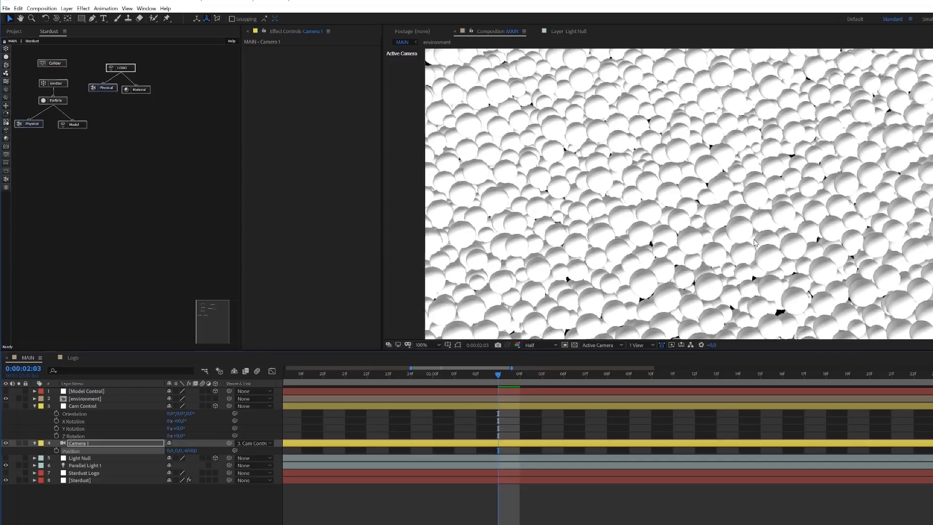
{"action": "scroll", "coordinate": [754, 243], "scroll_direction": "down", "scroll_amount": 1}
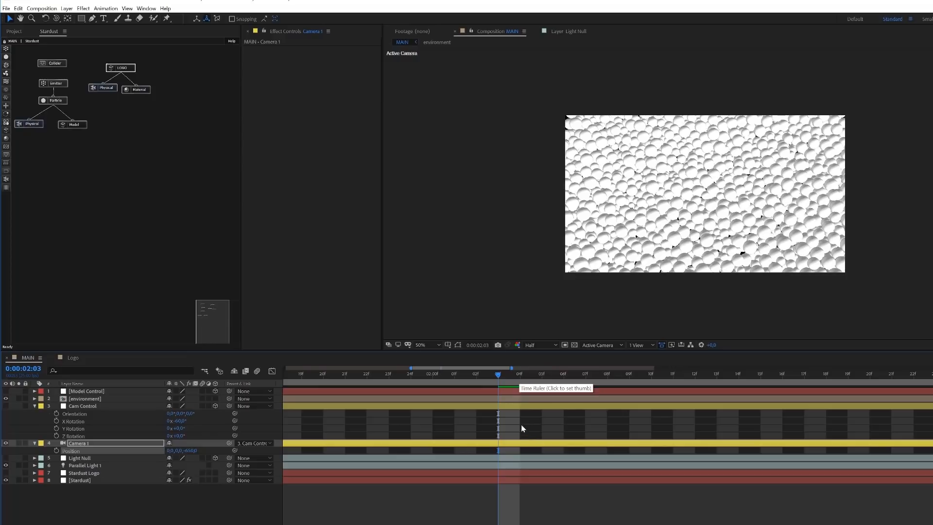
{"action": "scroll", "coordinate": [525, 430], "scroll_direction": "down", "scroll_amount": 5}
{"action": "left_click_drag", "start_coordinate": [441, 376], "coordinate": [516, 380]}
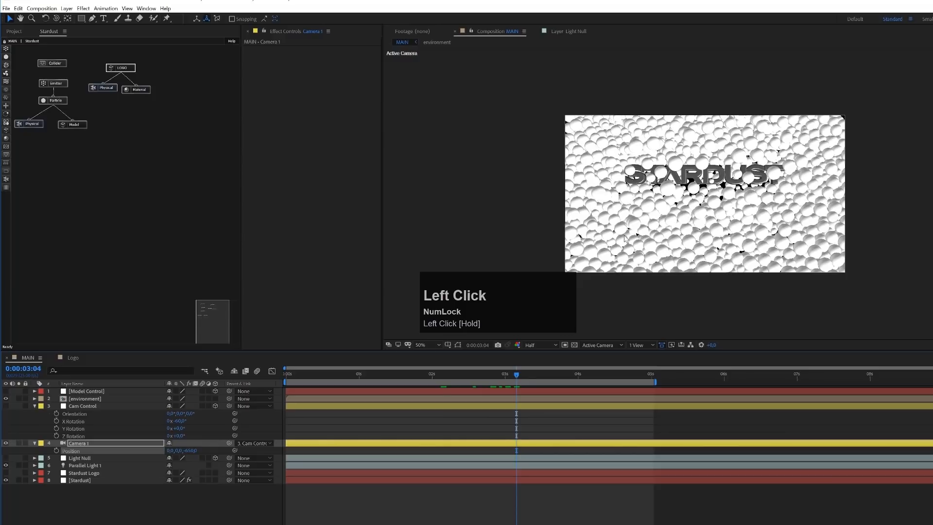
{"action": "left_click", "coordinate": [86, 407]}
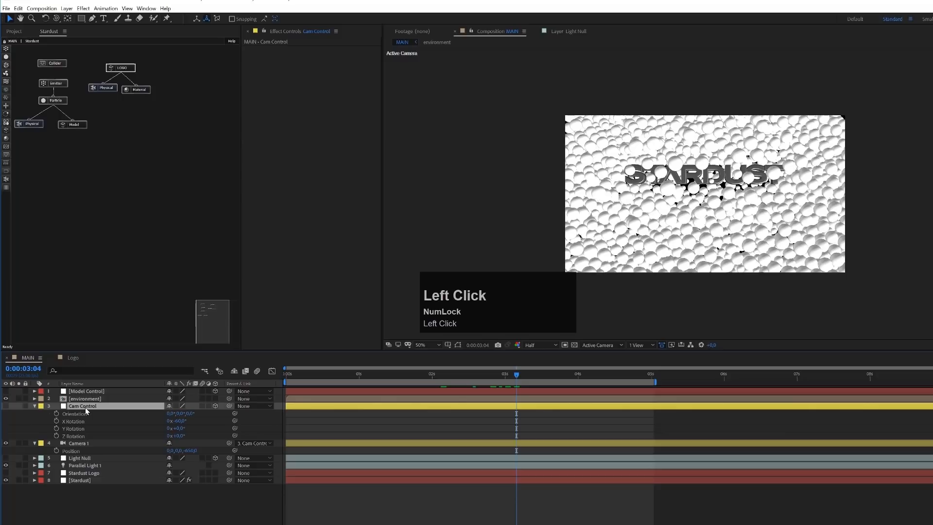
{"action": "key", "text": "p"}
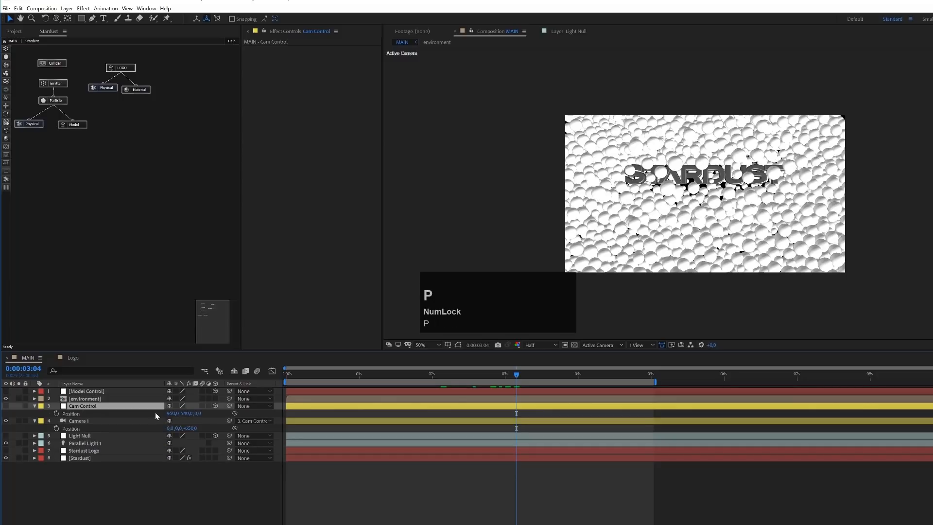
{"action": "left_click_drag", "start_coordinate": [198, 415], "coordinate": [212, 415]}
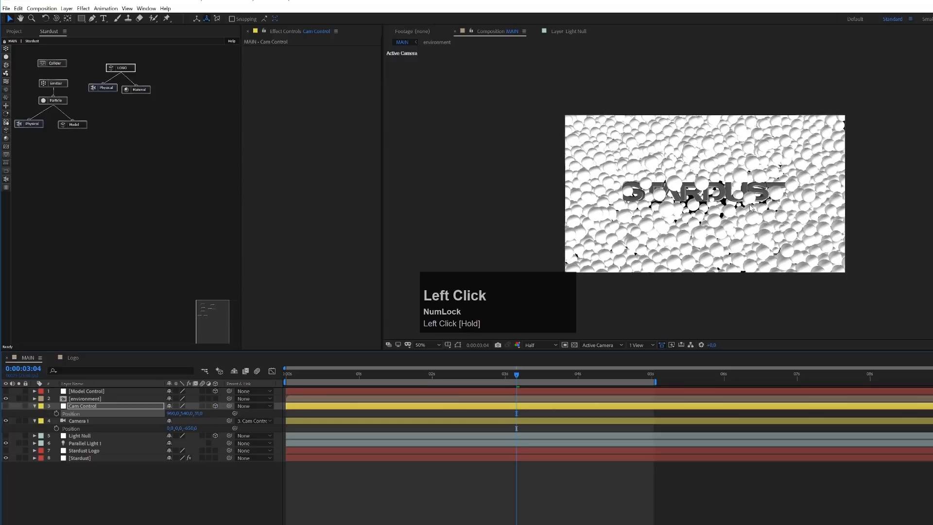
- Find the frame where the spheres have settled and start the work area at 0:00:01:13
{"action": "left_click", "coordinate": [419, 377]}
{"action": "left_click_drag", "start_coordinate": [383, 377], "coordinate": [397, 412]}
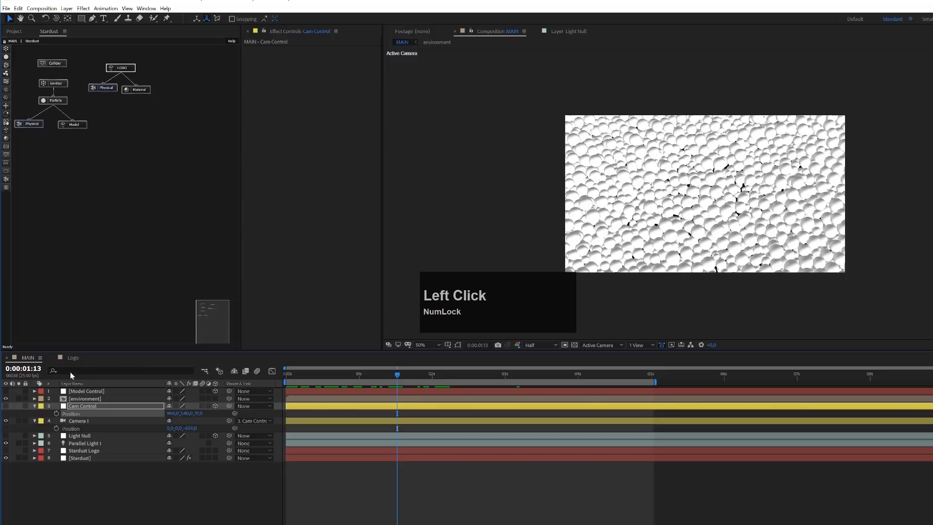
{"action": "left_click", "coordinate": [398, 374]}
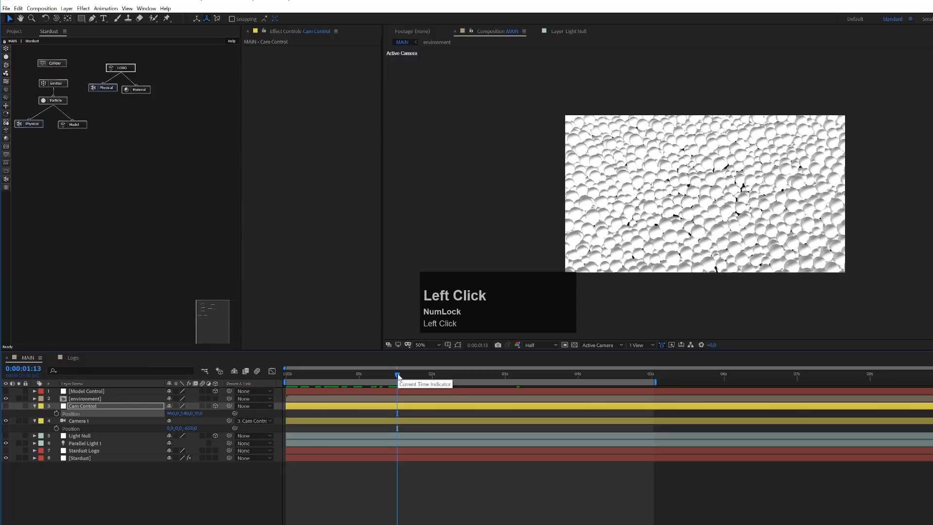
{"action": "key", "text": "b"}
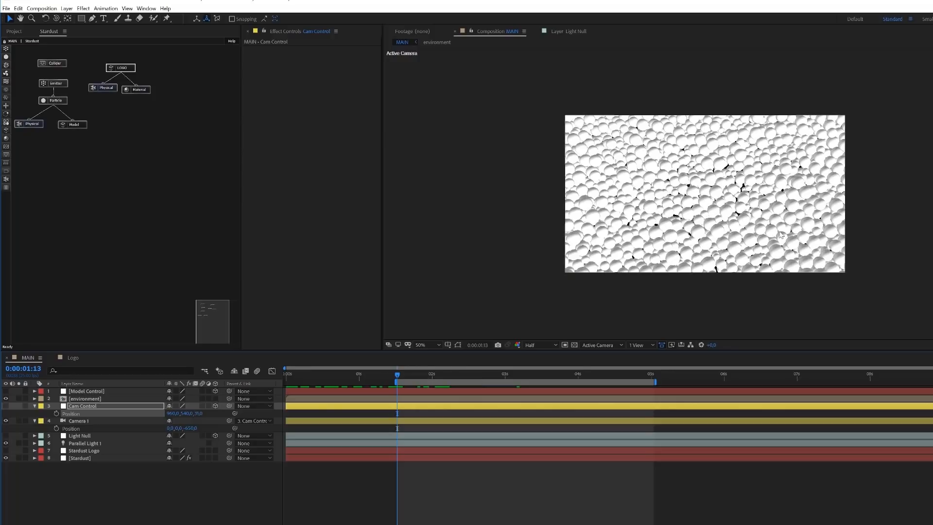
- Set the Particle node's Particle Color to Random From Gradient
{"action": "left_click", "coordinate": [55, 100]}
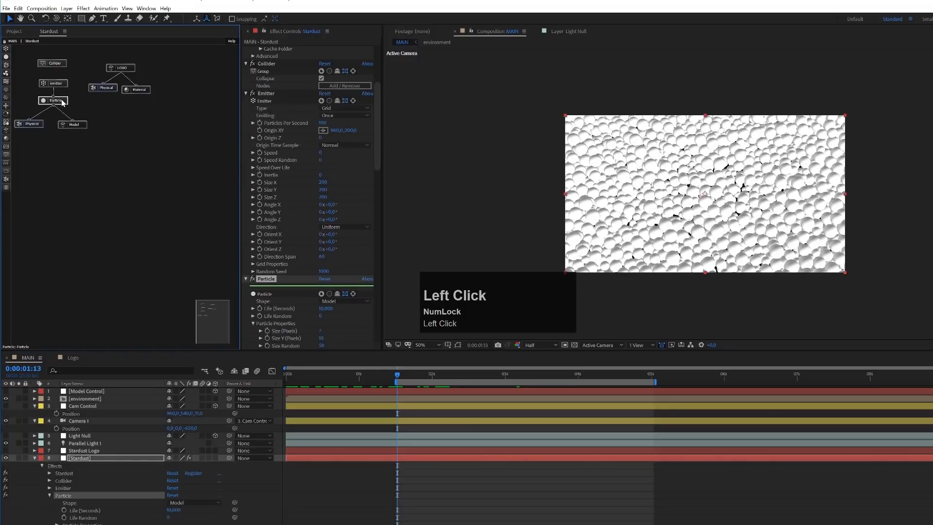
{"action": "left_click_drag", "start_coordinate": [376, 143], "coordinate": [378, 191]}
{"action": "left_click", "coordinate": [351, 238]}
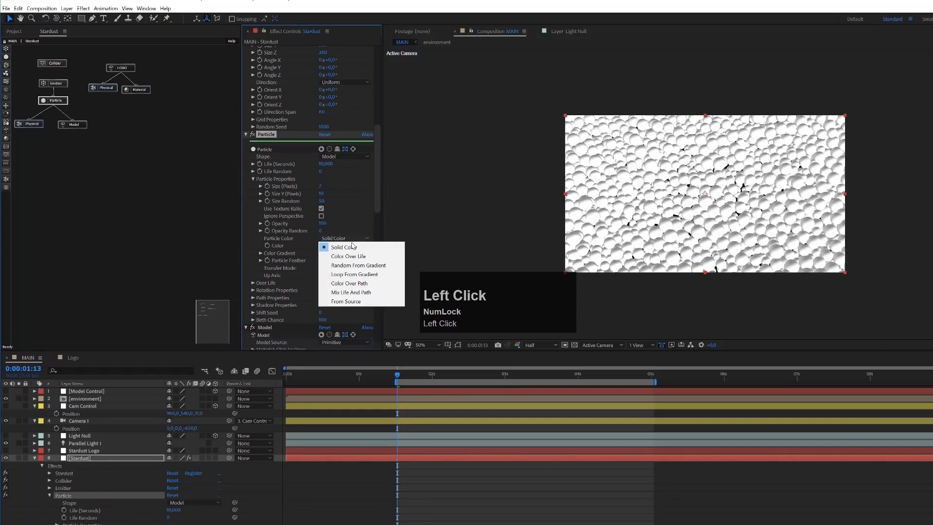
{"action": "left_click", "coordinate": [352, 265]}
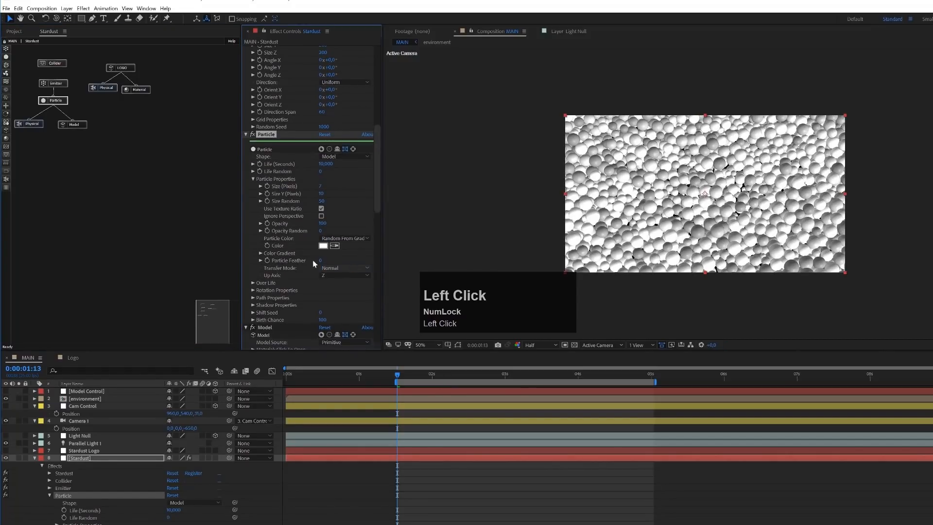
- Apply the Color 10 preset to the Particle node's color gradient and switch its interpolation to Hold
{"action": "left_click", "coordinate": [260, 253]}
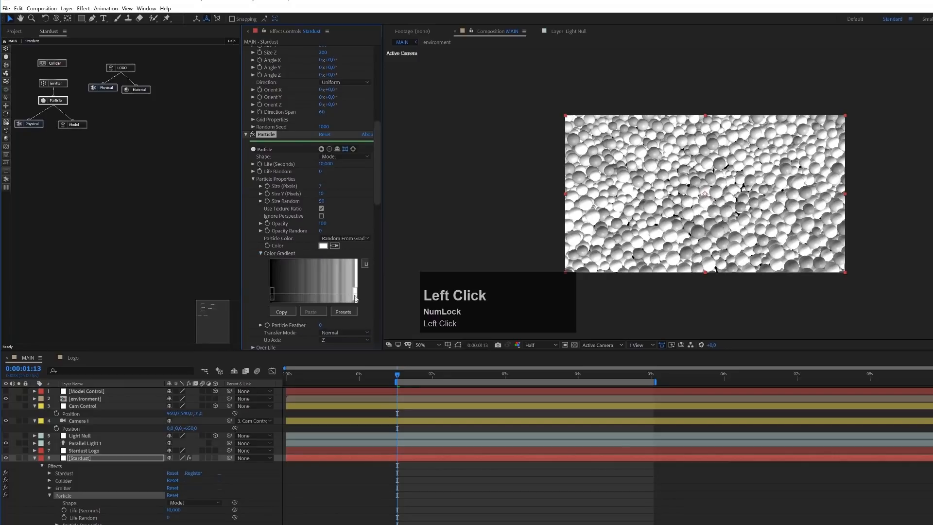
{"action": "left_click", "coordinate": [348, 313]}
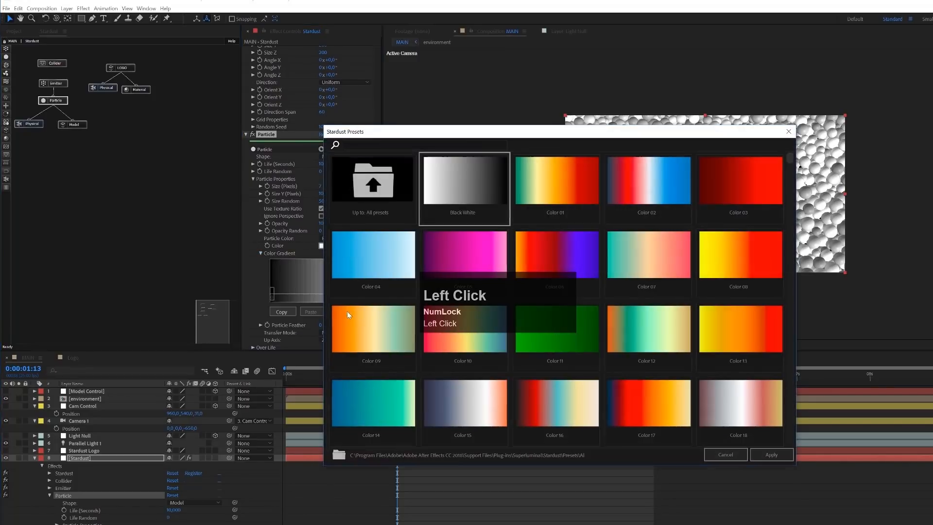
{"action": "left_click_drag", "start_coordinate": [577, 133], "coordinate": [817, 68]}
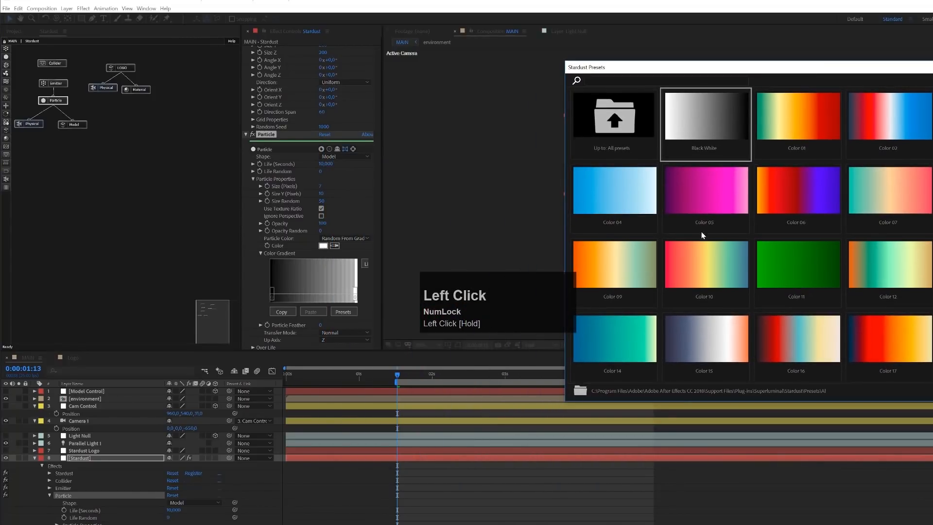
{"action": "left_click", "coordinate": [707, 261]}
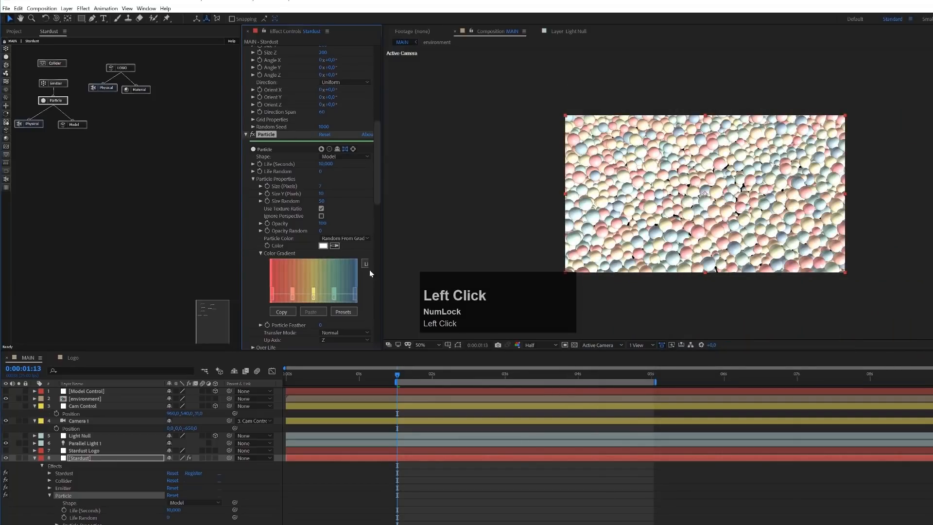
{"action": "left_click_drag", "start_coordinate": [382, 261], "coordinate": [410, 262]}
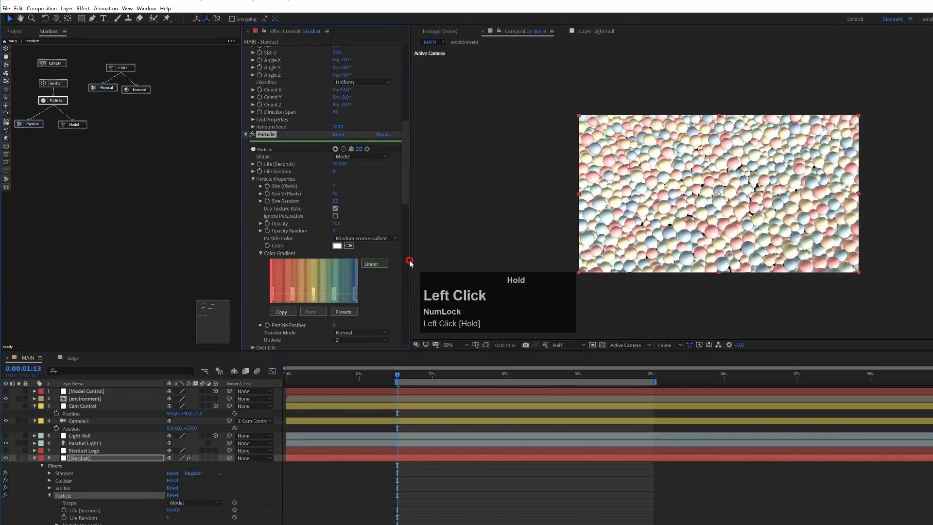
{"action": "left_click", "coordinate": [373, 263]}
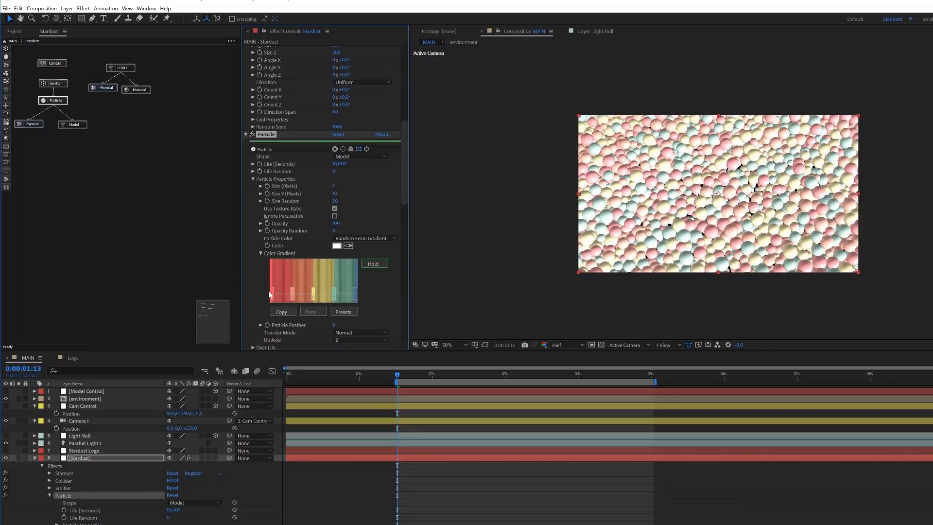
- Connect a Material node below the spheres' Model node and shift the particle gradient's color stops to widen the blue band
{"action": "key", "text": "Delete"}
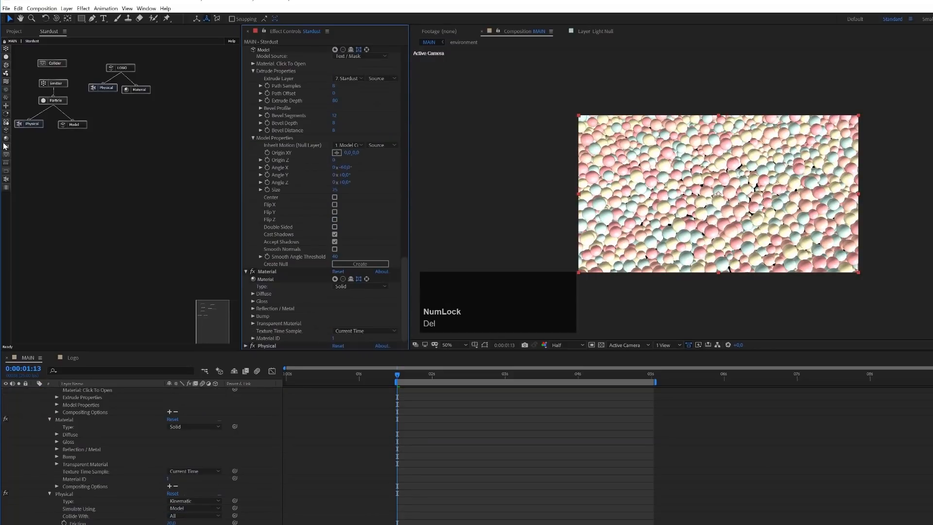
{"action": "mouse_move", "coordinate": [7, 141]}
{"action": "left_mouse_down"}
{"action": "mouse_move", "coordinate": [79, 146]}
{"action": "mouse_move", "coordinate": [75, 126]}
{"action": "left_mouse_up"}
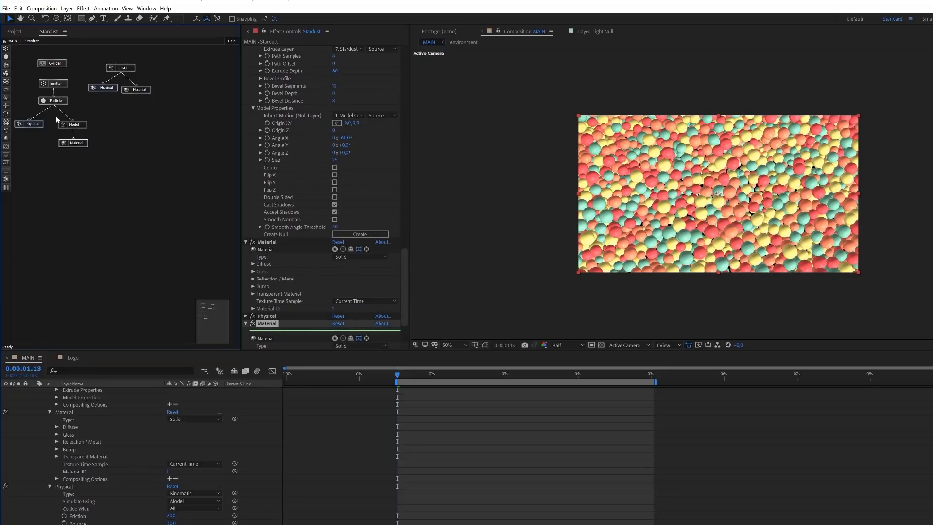
{"action": "left_click", "coordinate": [57, 99]}
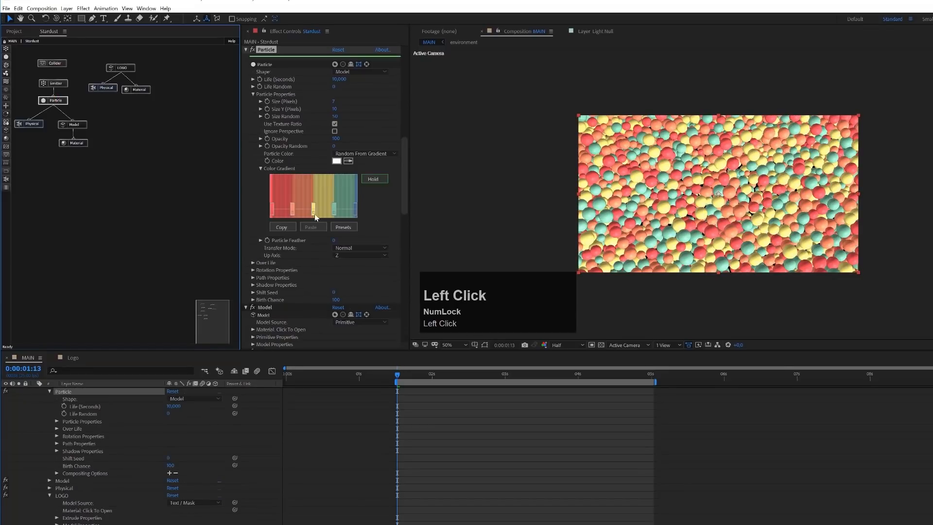
{"action": "left_click_drag", "start_coordinate": [291, 208], "coordinate": [334, 210]}
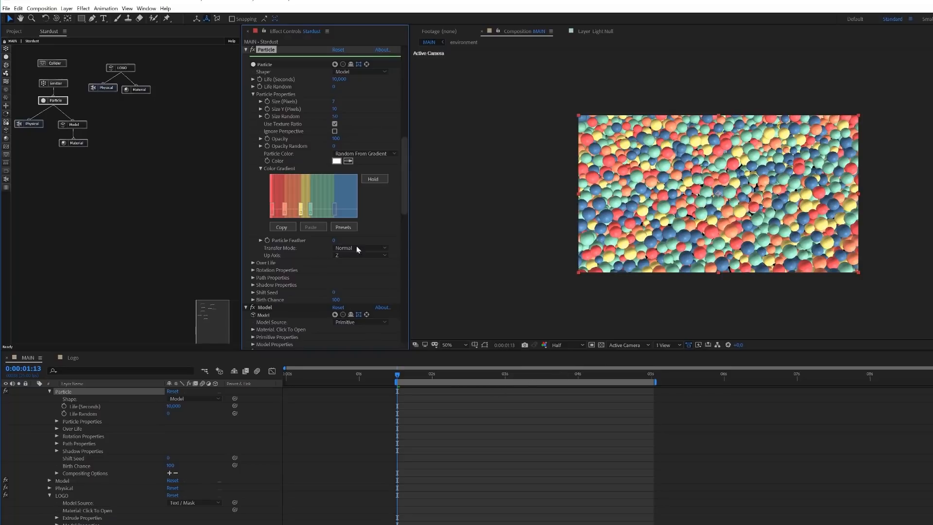
- Set the Gloss Amount of the spheres' Material node to 65
{"action": "left_click", "coordinate": [84, 144]}
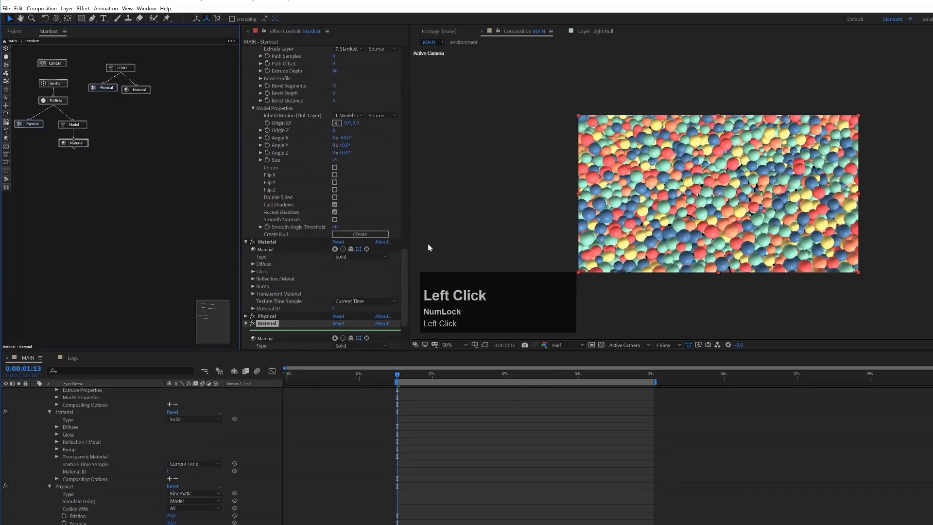
{"action": "left_click_drag", "start_coordinate": [403, 256], "coordinate": [243, 288]}
{"action": "left_click", "coordinate": [251, 295]}
{"action": "scroll", "coordinate": [808, 208], "scroll_direction": "up", "scroll_amount": 2}
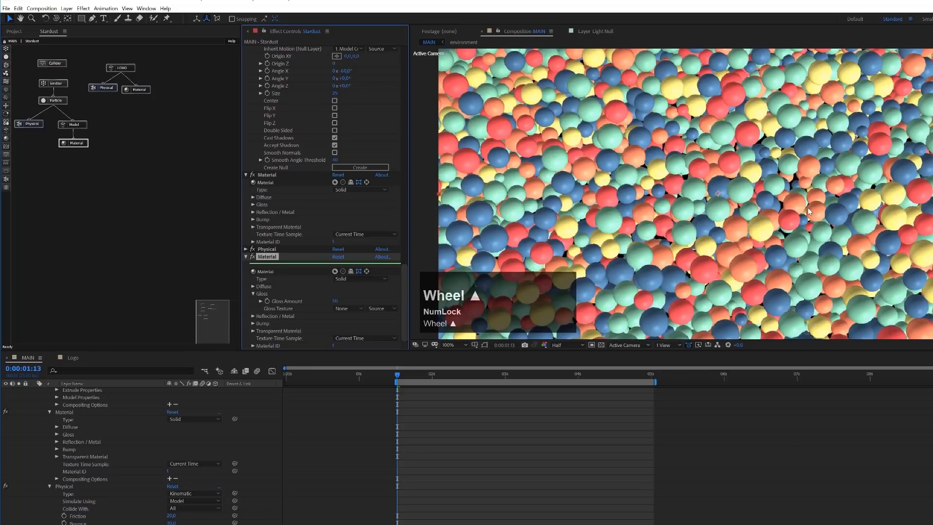
{"action": "left_click", "coordinate": [335, 302]}
{"action": "type", "text": "65"}
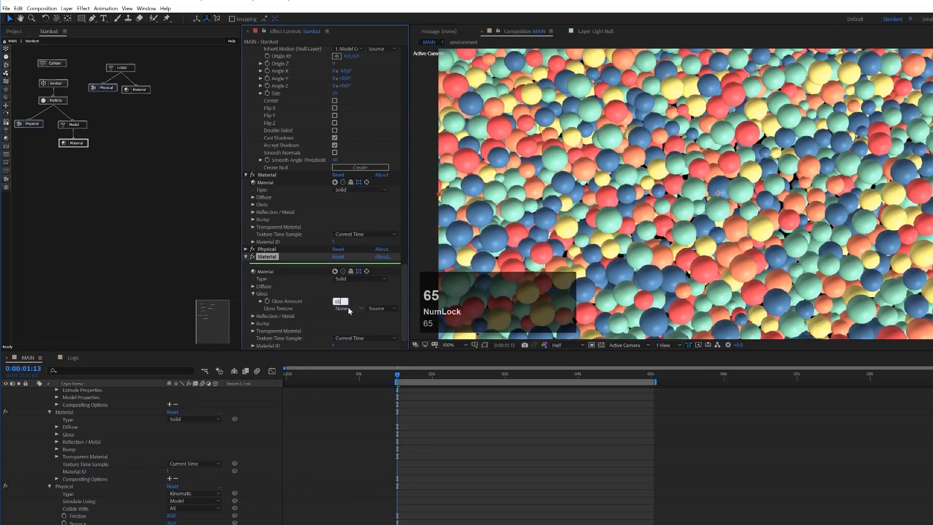
{"action": "key", "text": "Return"}
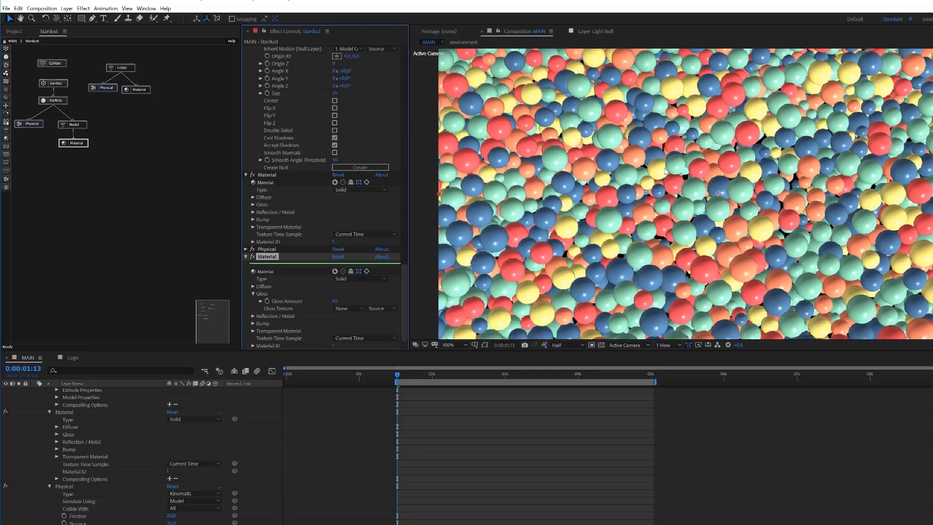
{"action": "scroll", "coordinate": [697, 189], "scroll_direction": "down", "scroll_amount": 2}
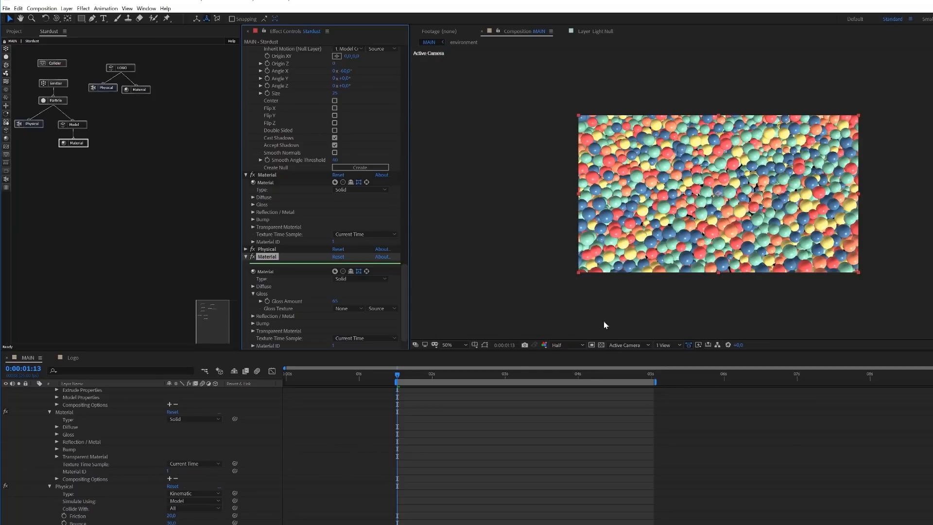
- Show the composition in four views, collapse the layer properties and duplicate Parallel Light 1
{"action": "left_click", "coordinate": [669, 344]}
{"action": "left_click", "coordinate": [686, 382]}
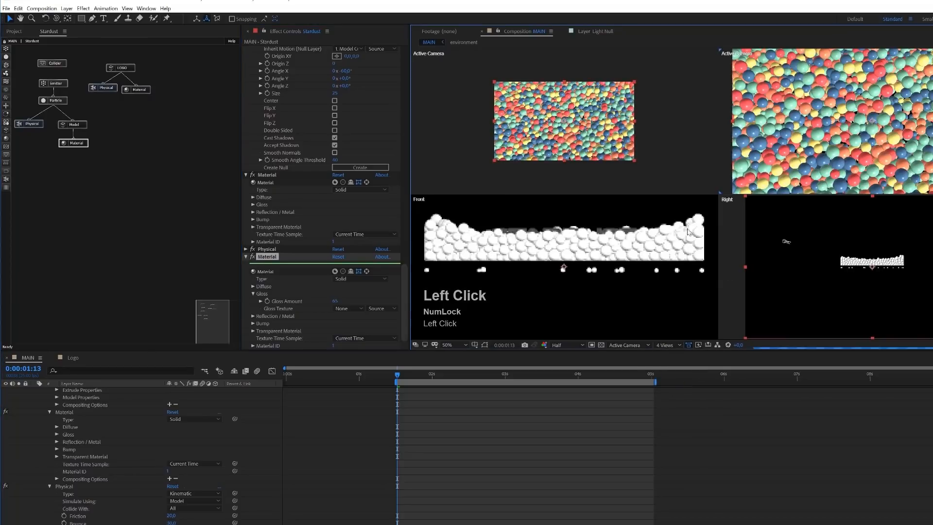
{"action": "scroll", "coordinate": [241, 499], "scroll_direction": "up", "scroll_amount": 1}
{"action": "scroll", "coordinate": [241, 500], "scroll_direction": "up", "scroll_amount": 3}
{"action": "left_click", "coordinate": [258, 470]}
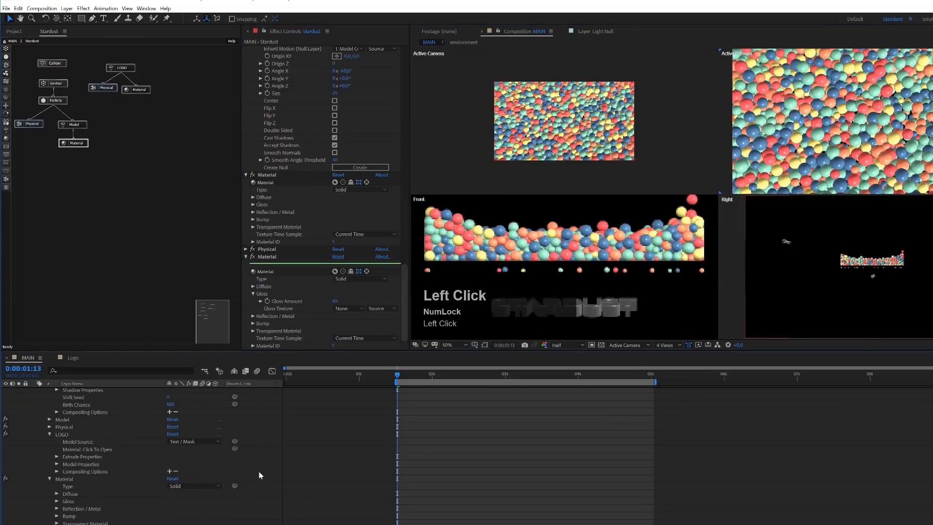
{"action": "key", "text": "u"}
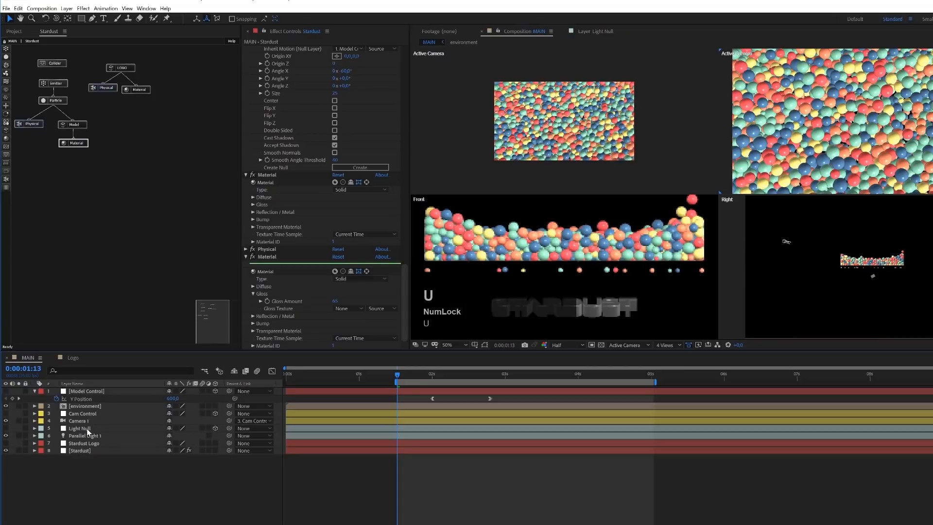
{"action": "left_click", "coordinate": [89, 434]}
{"action": "key", "text": "ctrl+d"}
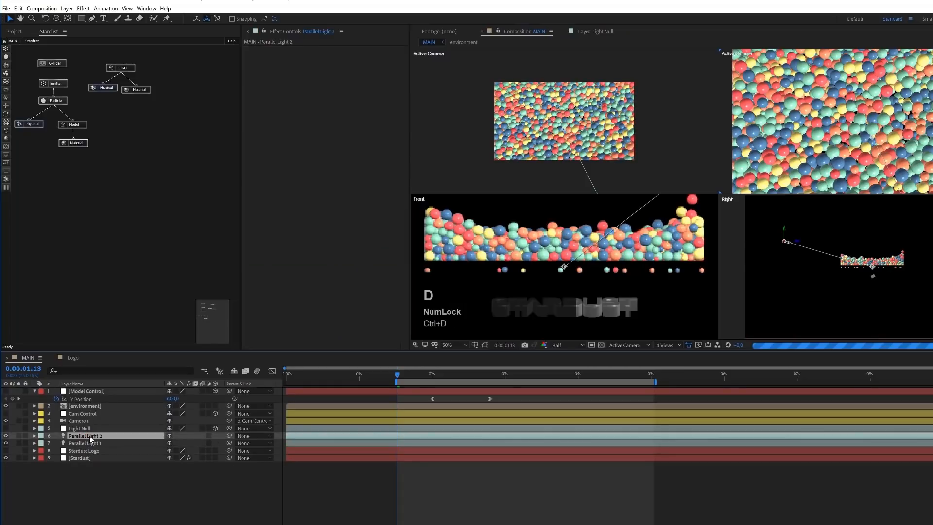
- Move Parallel Light 2 diagonally opposite Parallel Light 1, across the spheres in depth and over to the other side
{"action": "scroll", "coordinate": [585, 166], "scroll_direction": "down", "scroll_amount": 2}
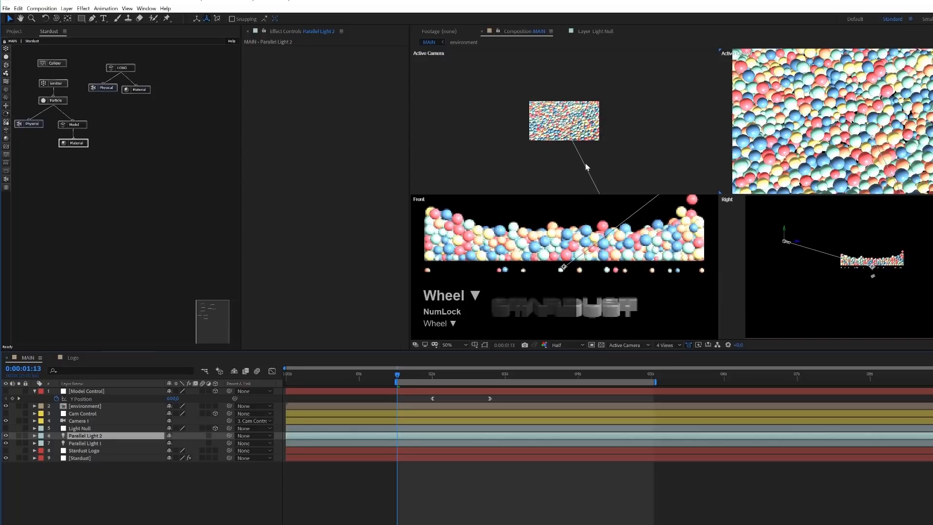
{"action": "scroll", "coordinate": [590, 154], "scroll_direction": "down", "scroll_amount": 4}
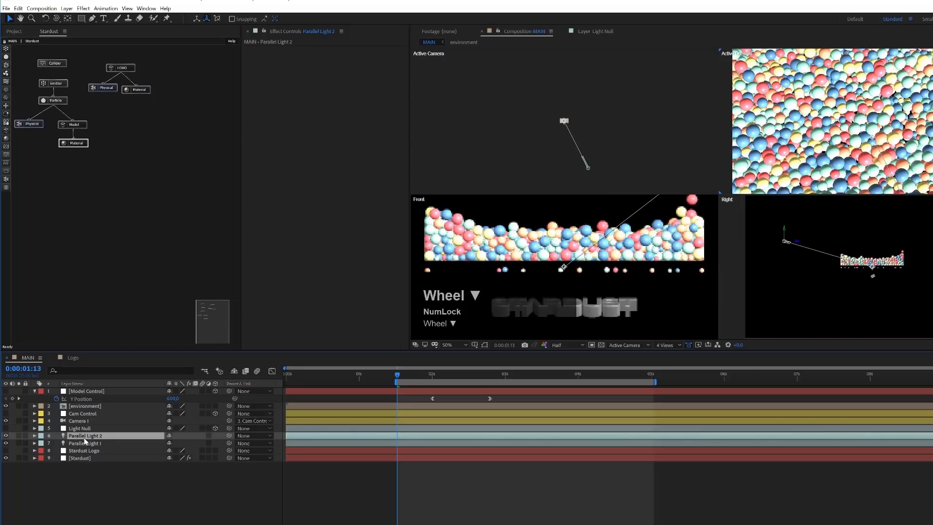
{"action": "left_click", "coordinate": [700, 199]}
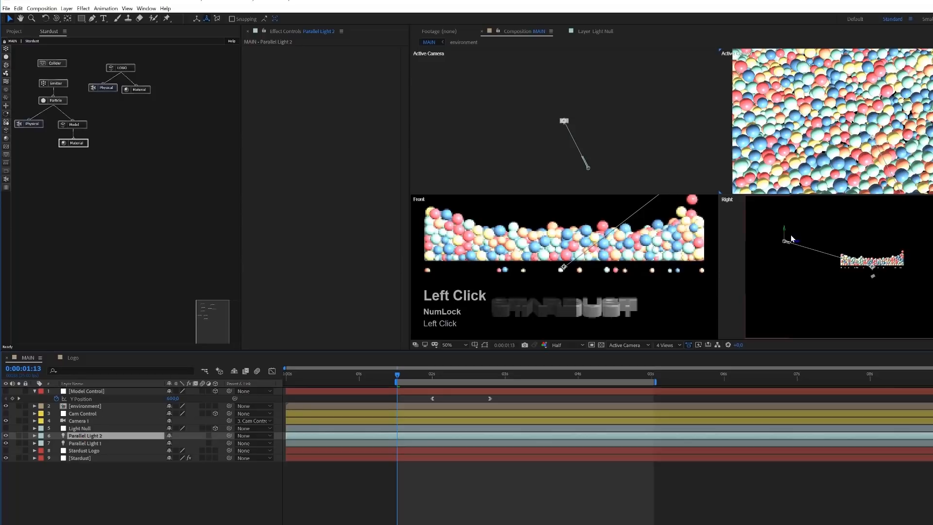
{"action": "scroll", "coordinate": [591, 173], "scroll_direction": "up", "scroll_amount": 2}
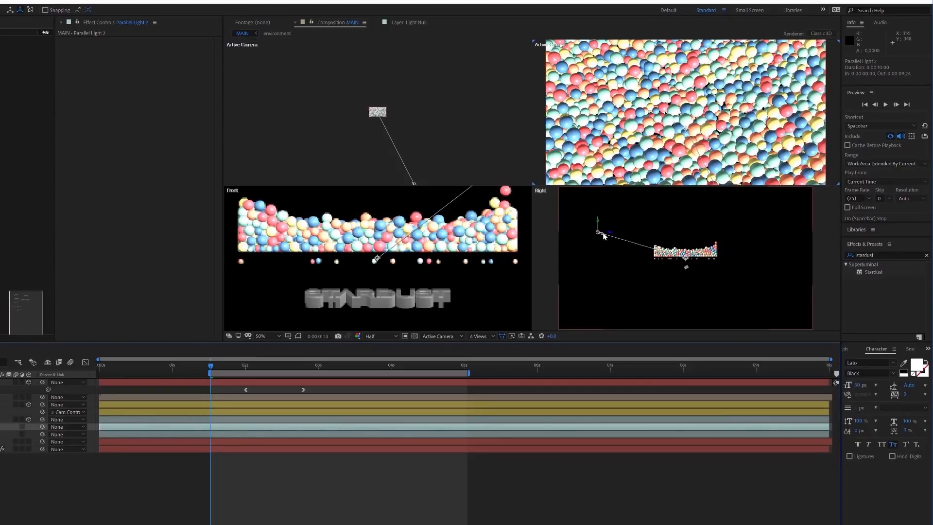
{"action": "left_click_drag", "start_coordinate": [610, 233], "coordinate": [756, 229]}
{"action": "scroll", "coordinate": [383, 132], "scroll_direction": "up", "scroll_amount": 4}
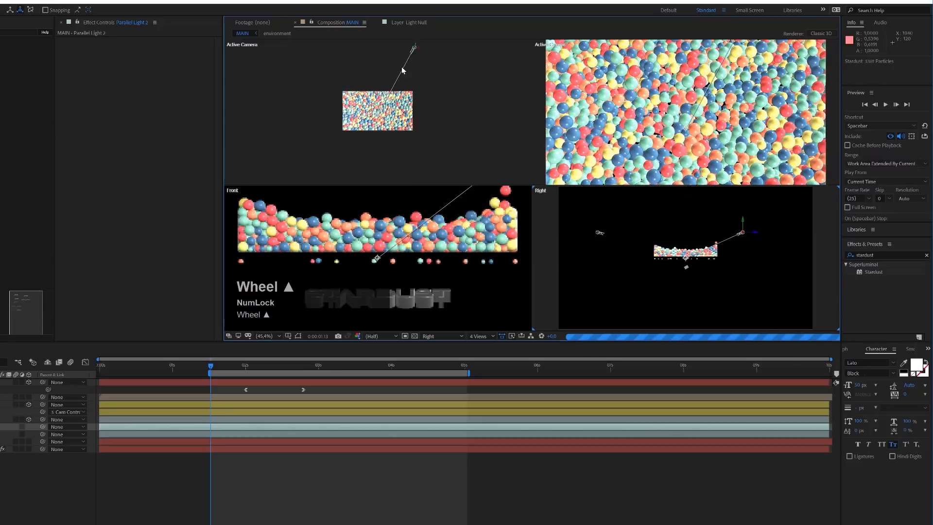
{"action": "left_click_drag", "start_coordinate": [416, 48], "coordinate": [389, 50]}
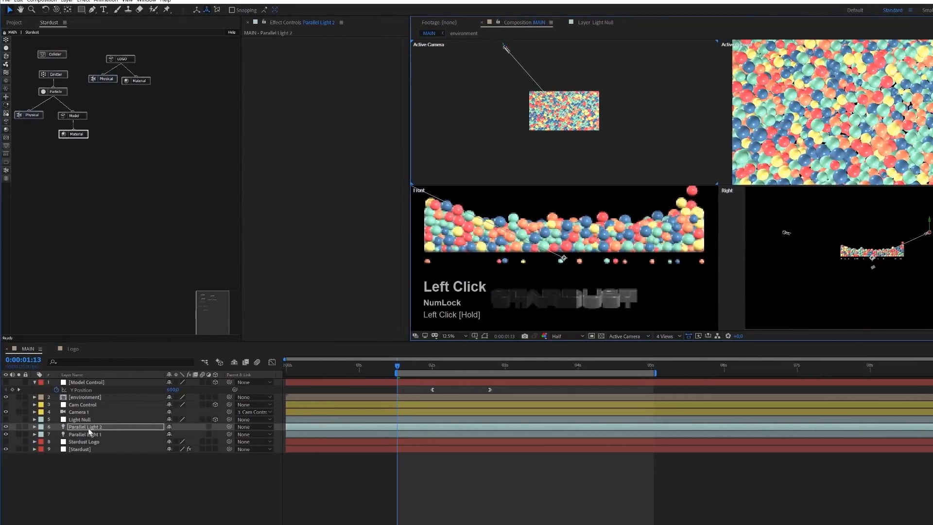
- Set the color of Parallel Light 2 to a pale blue with 27% saturation
{"action": "left_click", "coordinate": [89, 427]}
{"action": "key", "text": "a"}
{"action": "key", "text": "a"}
{"action": "left_click", "coordinate": [171, 449]}
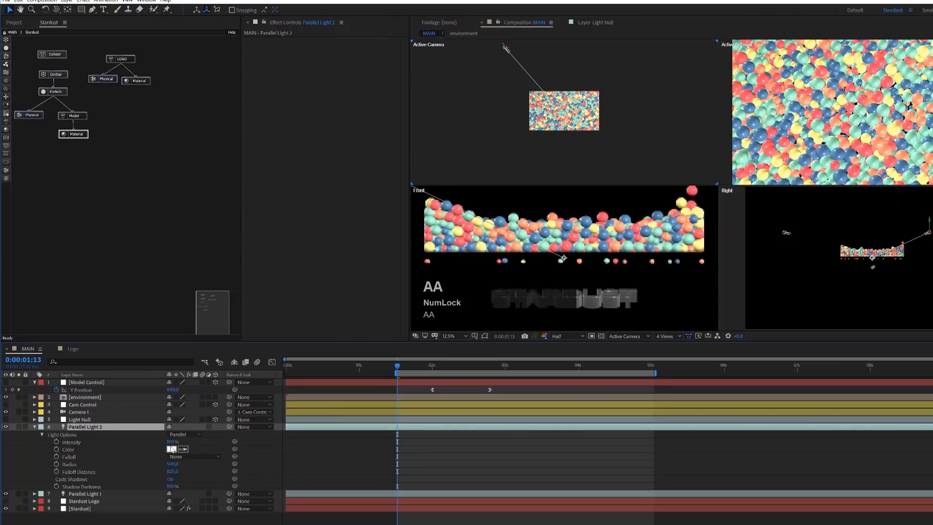
{"action": "left_click", "coordinate": [132, 81]}
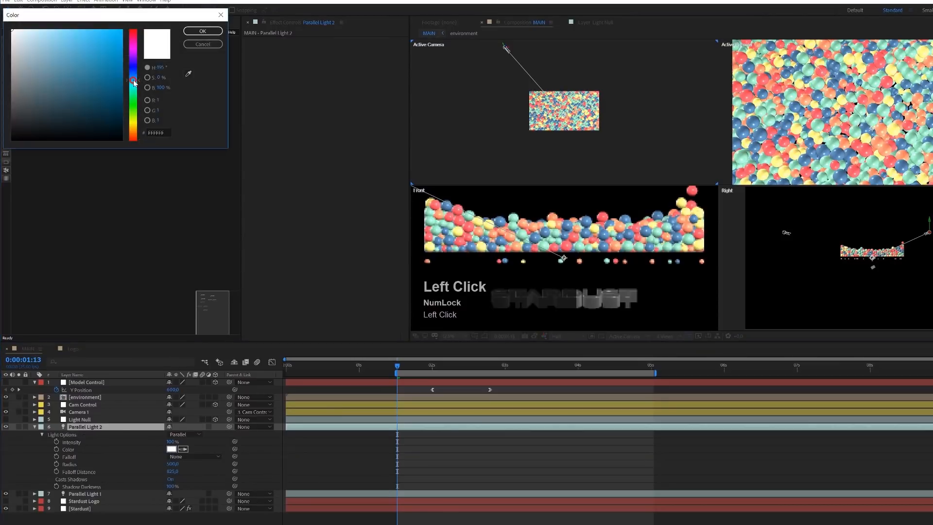
{"action": "mouse_move", "coordinate": [38, 29]}
{"action": "left_mouse_down"}
{"action": "mouse_move", "coordinate": [55, 28]}
{"action": "mouse_move", "coordinate": [41, 29]}
{"action": "left_mouse_up"}
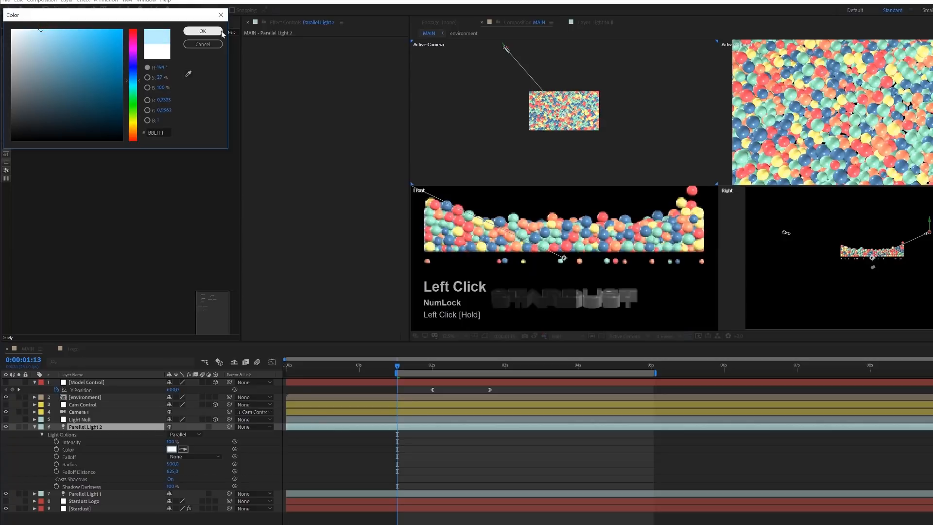
{"action": "left_click", "coordinate": [203, 31]}
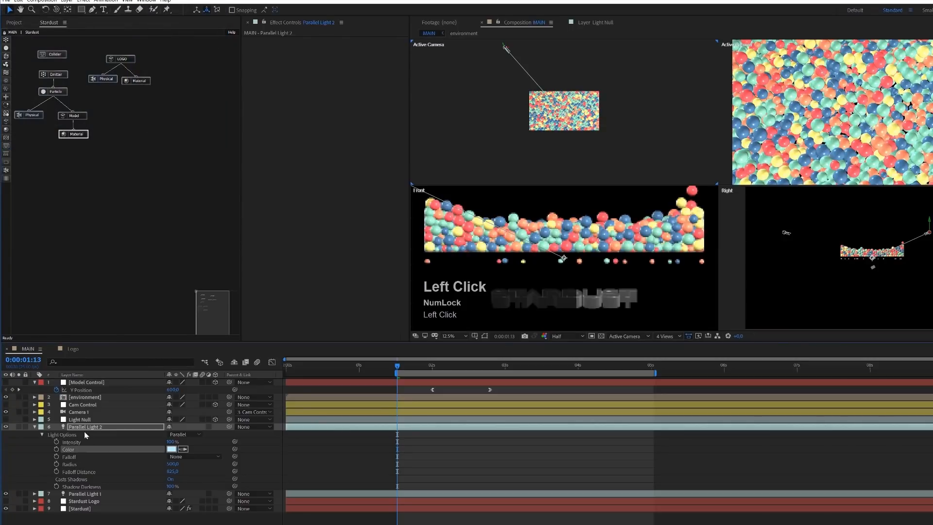
- Set the color of Parallel Light 1 to a warm cream, FAEAC4
{"action": "left_click", "coordinate": [83, 494]}
{"action": "key", "text": "a"}
{"action": "key", "text": "a"}
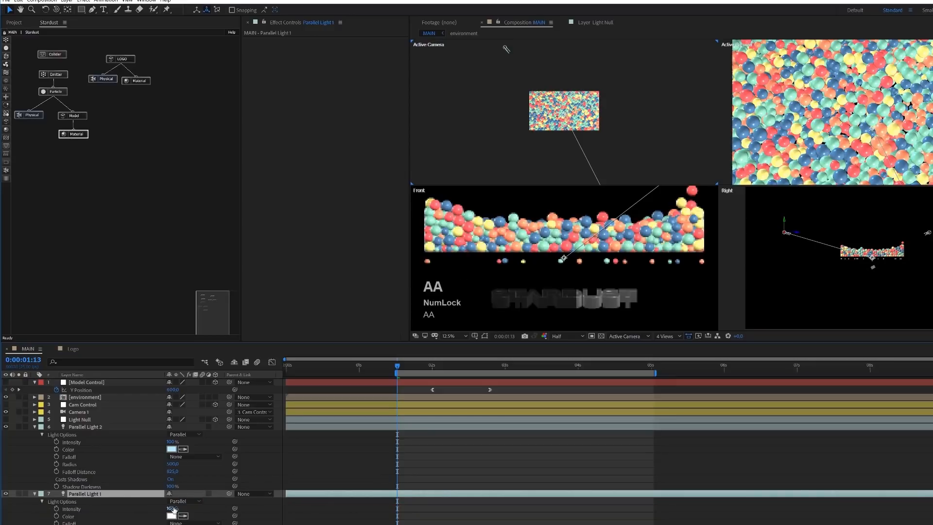
{"action": "left_click", "coordinate": [172, 517]}
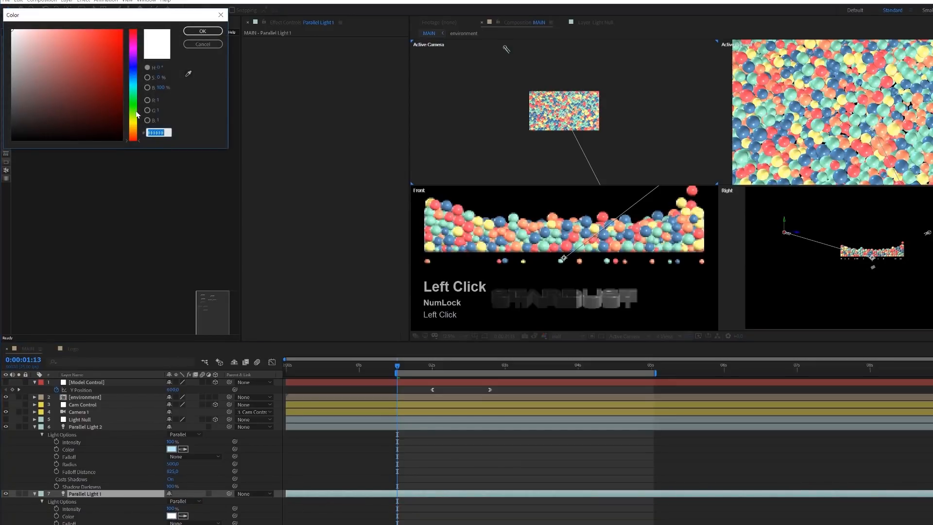
{"action": "left_click_drag", "start_coordinate": [134, 127], "coordinate": [135, 130]}
{"action": "left_click", "coordinate": [35, 31]}
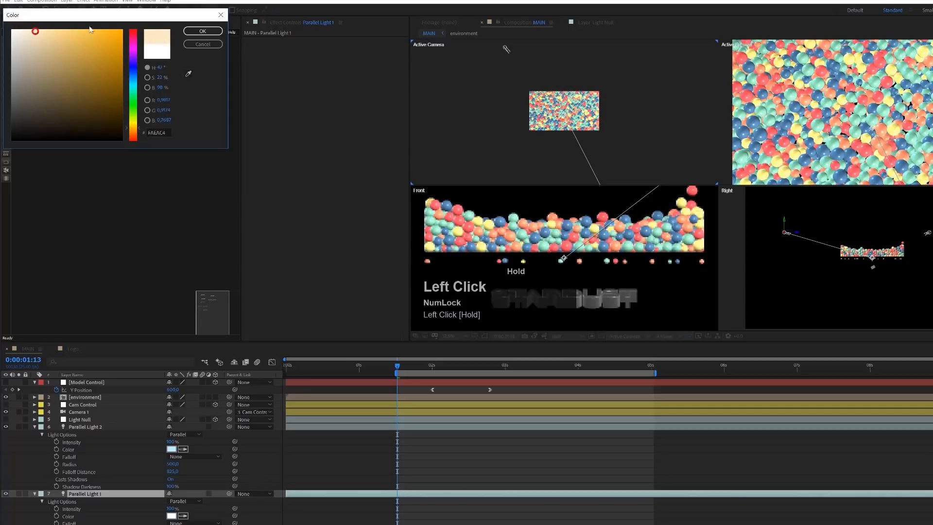
{"action": "left_click", "coordinate": [197, 32]}
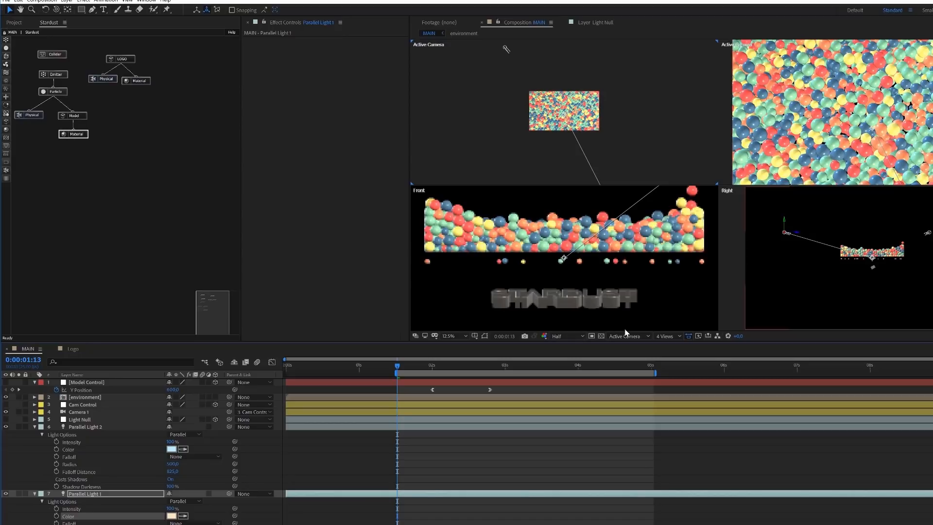
- Return the composition viewer to a single Active Camera view
{"action": "left_click", "coordinate": [636, 335]}
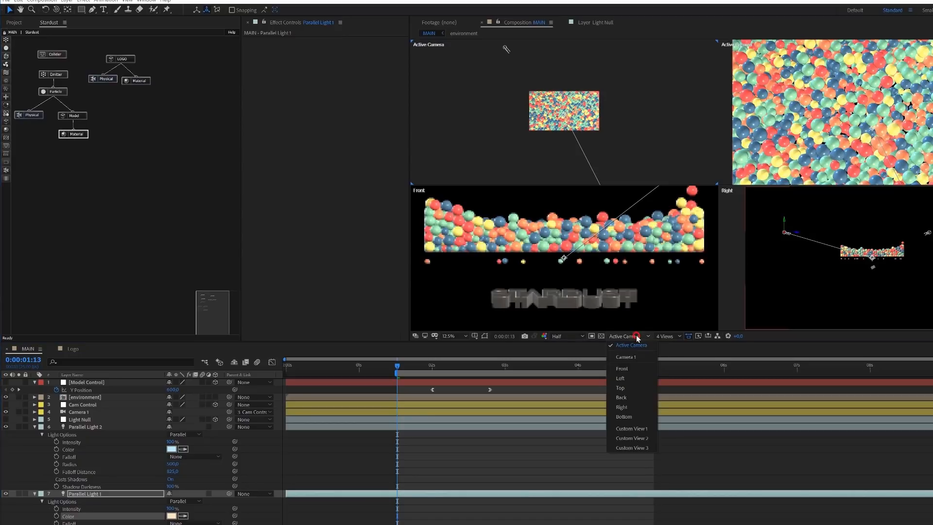
{"action": "left_click", "coordinate": [664, 337]}
{"action": "left_click", "coordinate": [669, 344]}
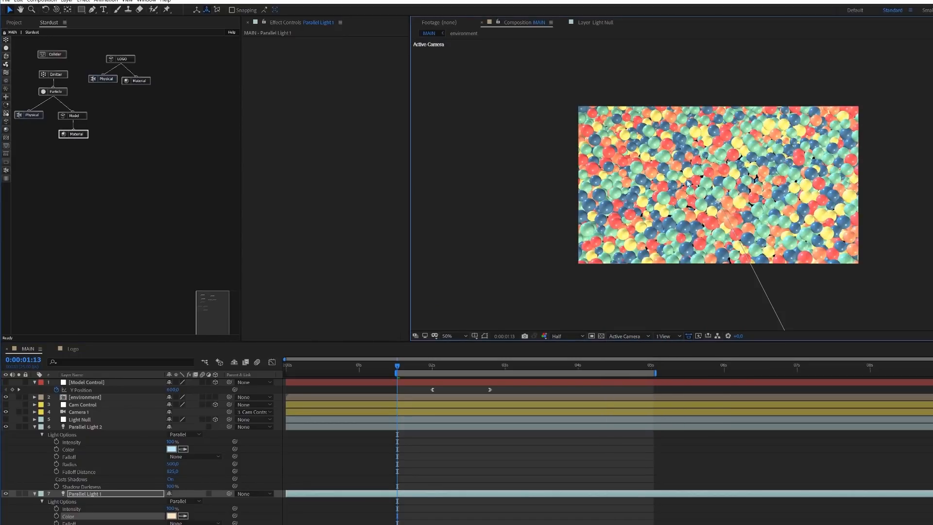
- Turn on Ambient Occlusion in the render settings of the Stardust layer
{"action": "left_click", "coordinate": [35, 427]}
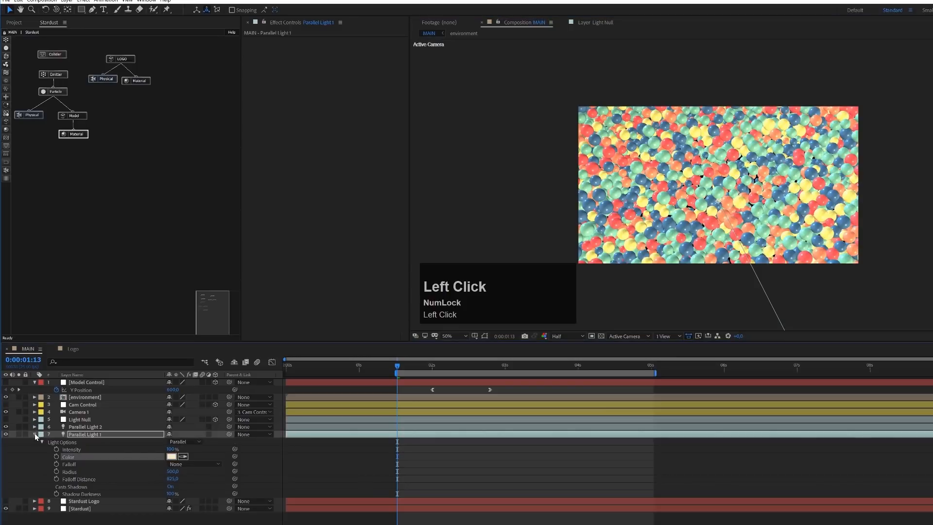
{"action": "left_click", "coordinate": [34, 434]}
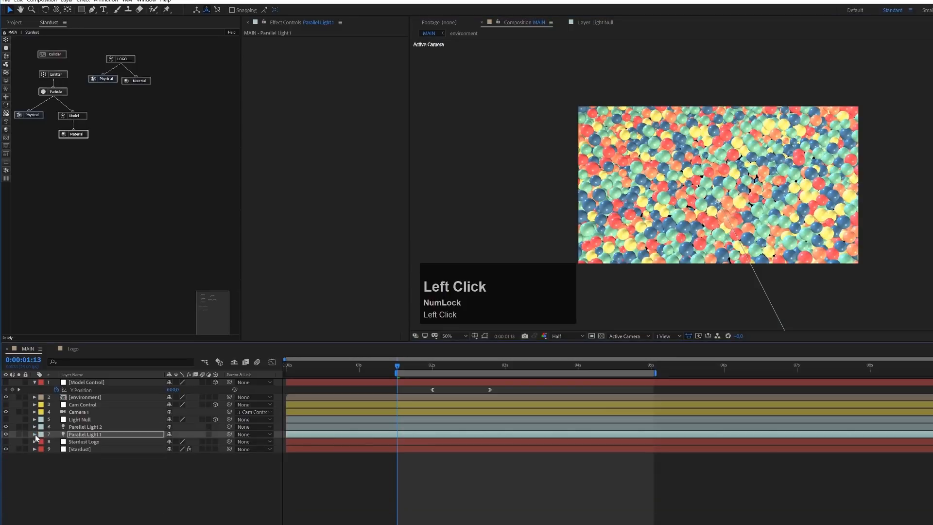
{"action": "left_click", "coordinate": [86, 448]}
{"action": "key", "text": "e"}
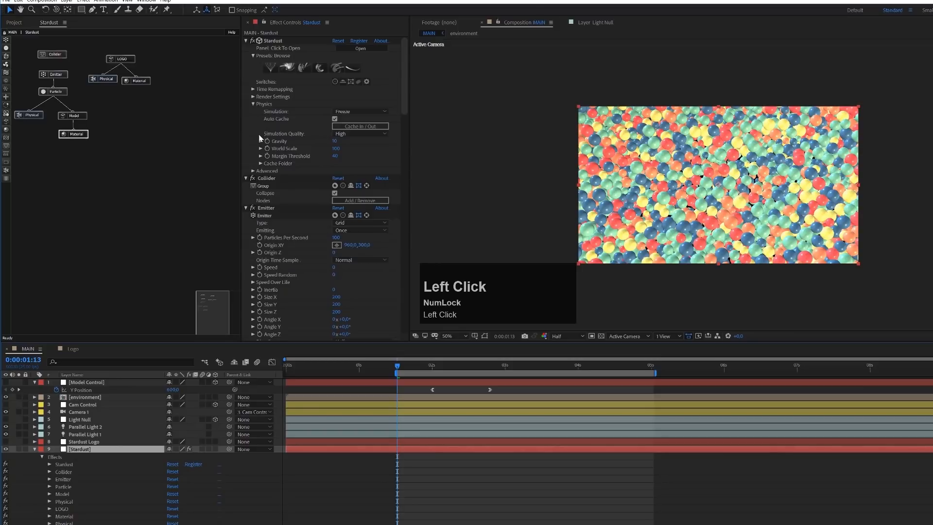
{"action": "left_click", "coordinate": [252, 97]}
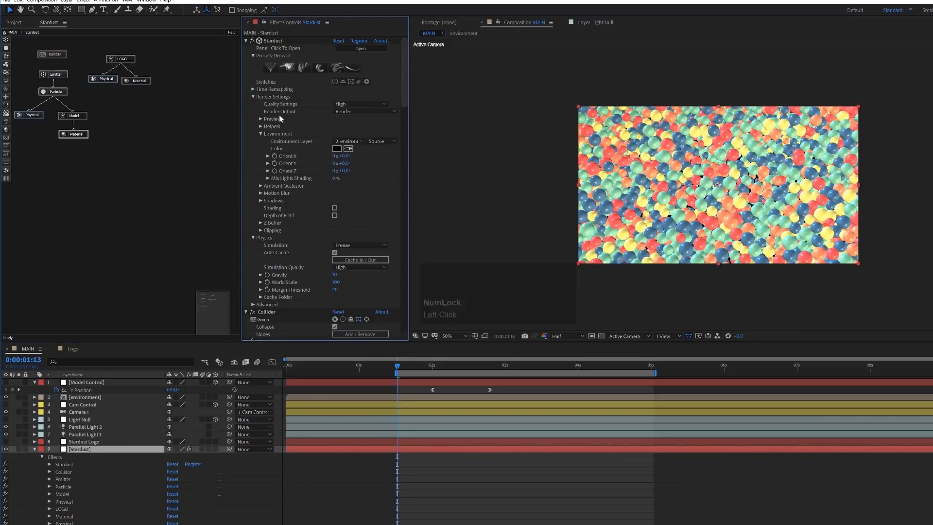
{"action": "left_click", "coordinate": [261, 187]}
{"action": "left_click", "coordinate": [335, 194]}
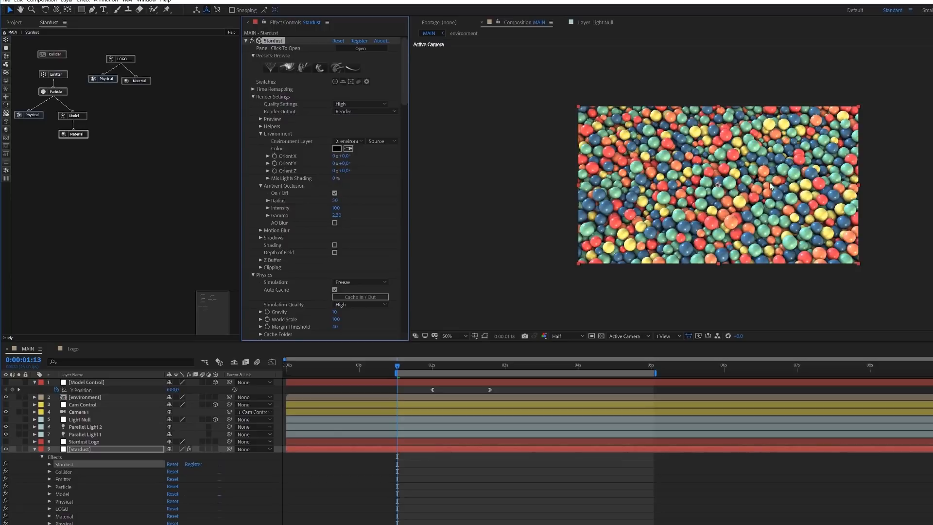
- Inspect the shading between the spheres up close and set the Ambient Occlusion intensity to 60
{"action": "scroll", "coordinate": [751, 186], "scroll_direction": "down", "scroll_amount": 2}
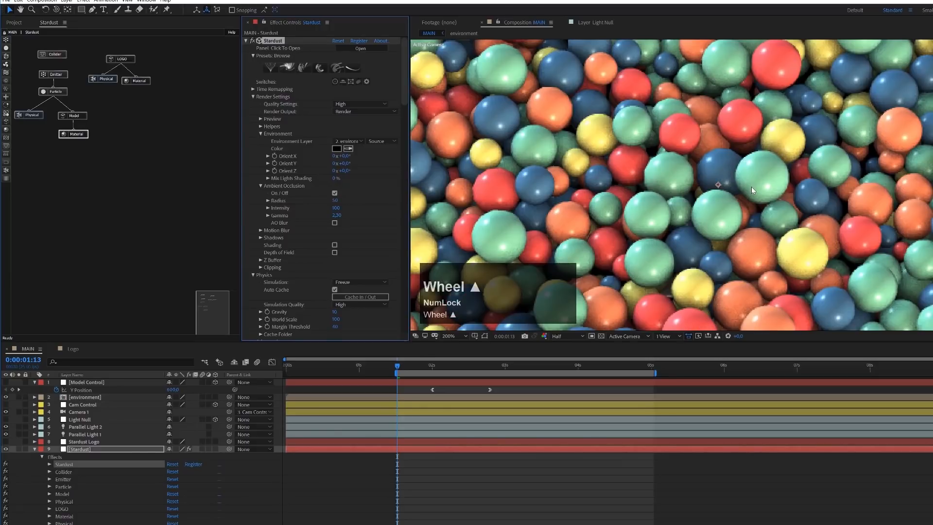
{"action": "scroll", "coordinate": [756, 176], "scroll_direction": "down", "scroll_amount": 2}
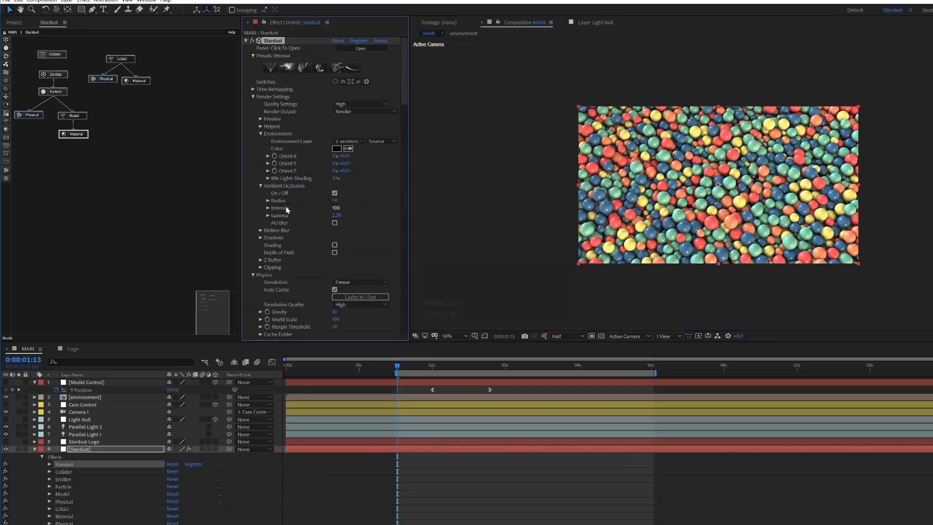
{"action": "left_click", "coordinate": [335, 208]}
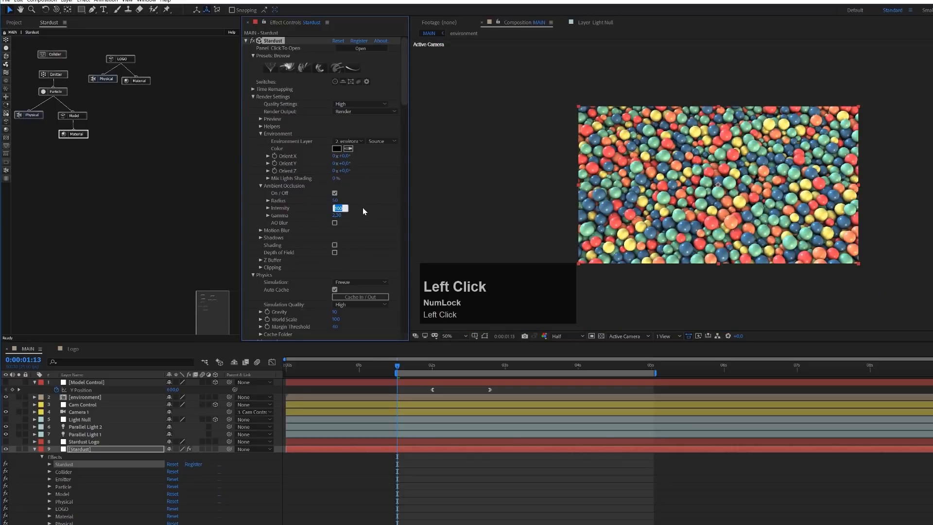
{"action": "type", "text": "60"}
{"action": "key", "text": "Return"}
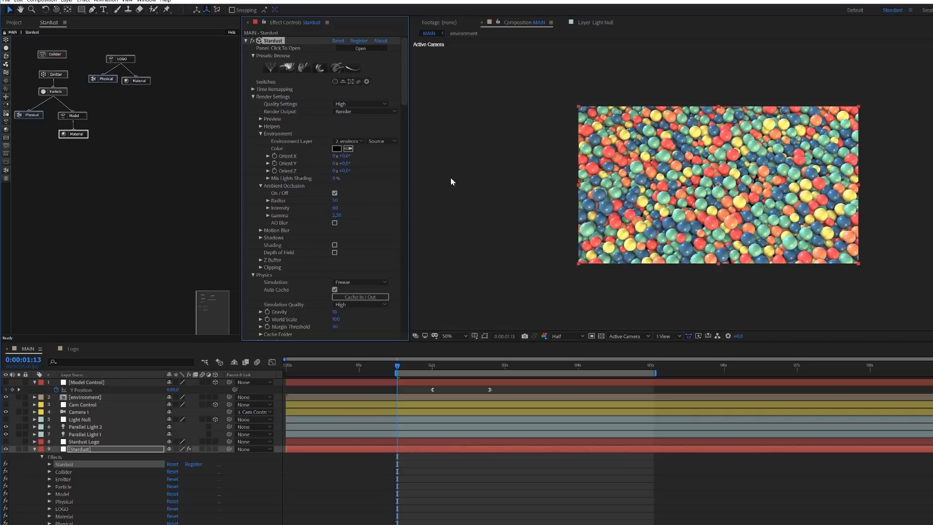
- Turn on Shadows in the Stardust render settings and check the shadowed spheres up close
{"action": "left_click", "coordinate": [262, 238]}
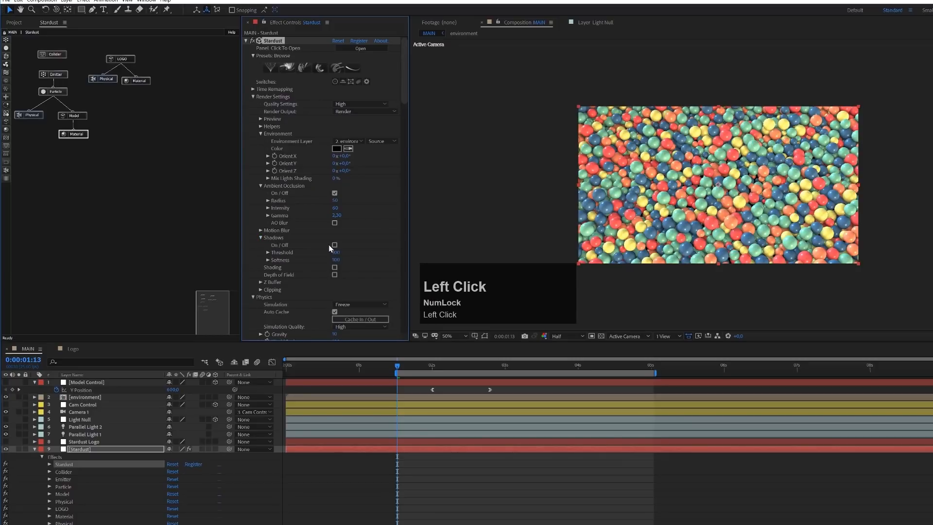
{"action": "left_click", "coordinate": [335, 246]}
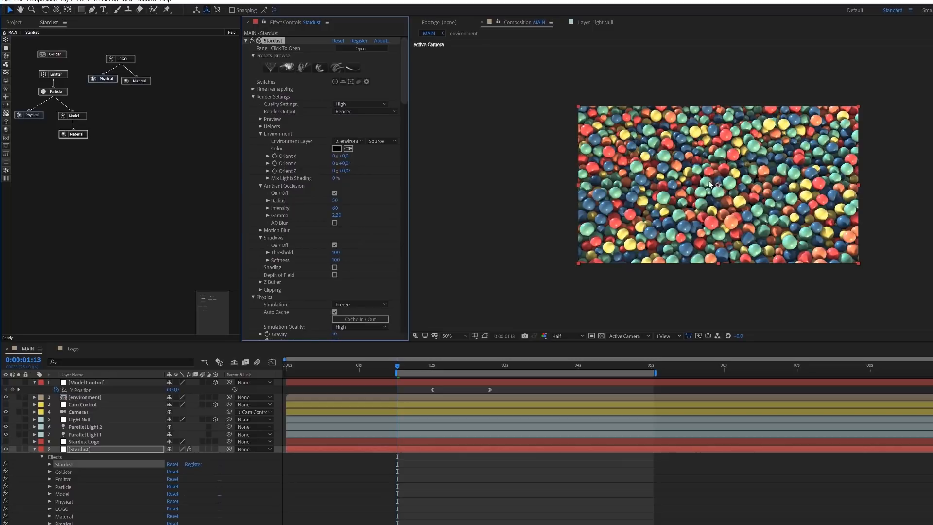
{"action": "scroll", "coordinate": [744, 181], "scroll_direction": "up", "scroll_amount": 2}
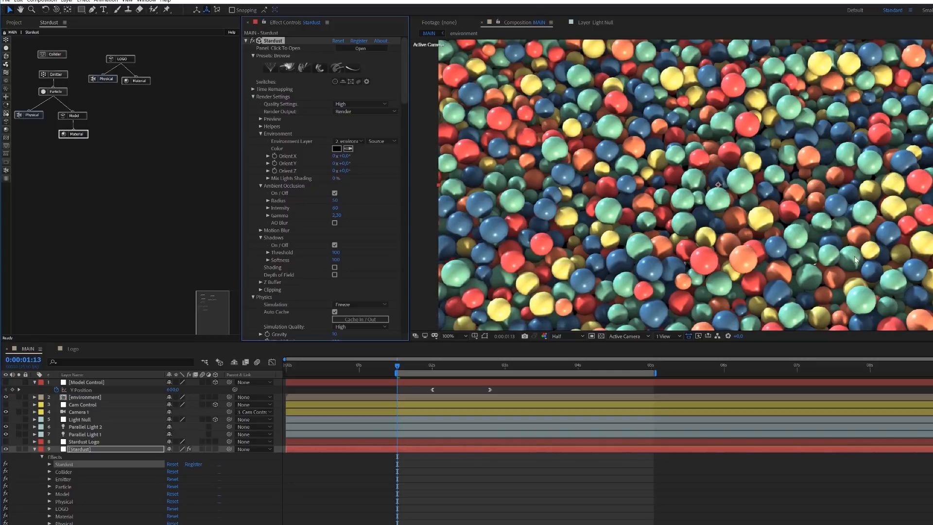
{"action": "scroll", "coordinate": [742, 211], "scroll_direction": "down", "scroll_amount": 2}
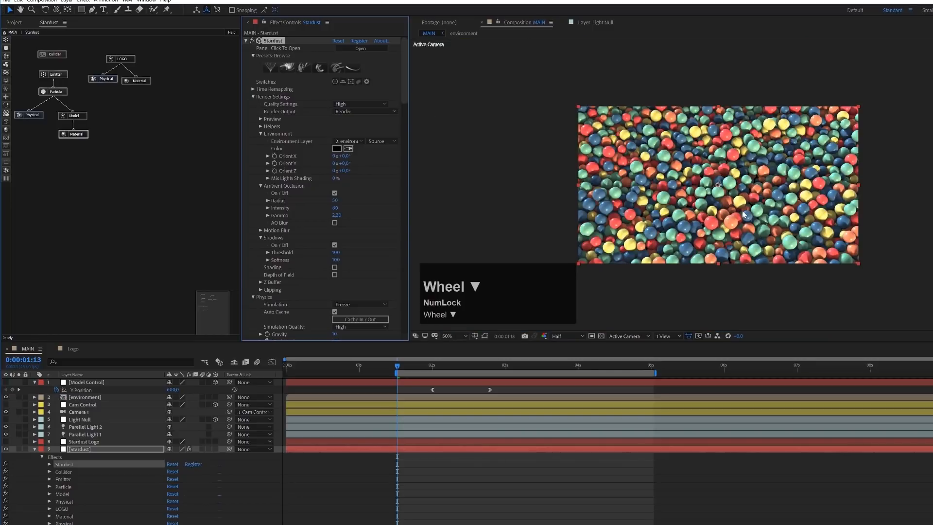
- Show the composition in four views and raise Parallel Light 1 higher above the spheres in the Right view
{"action": "left_click", "coordinate": [678, 335]}
{"action": "left_click", "coordinate": [676, 374]}
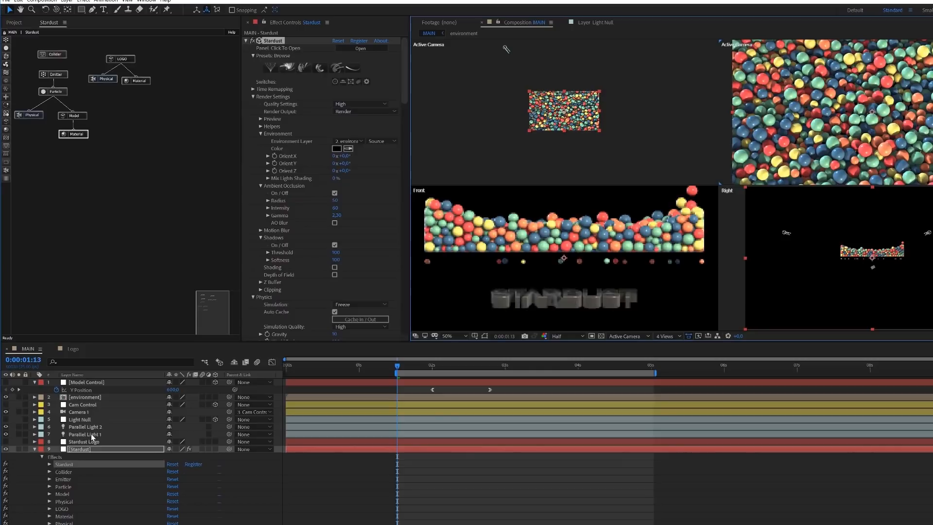
{"action": "left_click", "coordinate": [86, 435]}
{"action": "left_click_drag", "start_coordinate": [784, 220], "coordinate": [794, 174]}
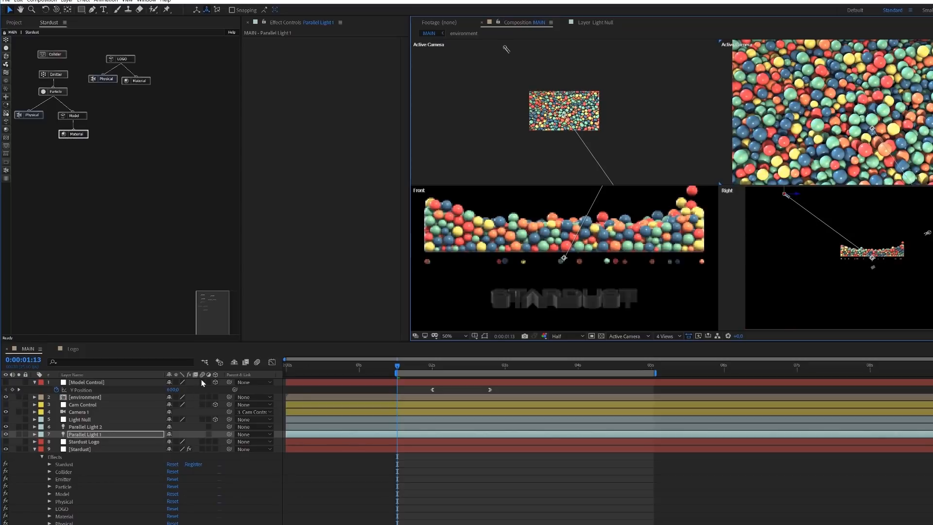
- Set the Falloff Distance of Parallel Light 1 to 750
{"action": "left_click", "coordinate": [85, 437]}
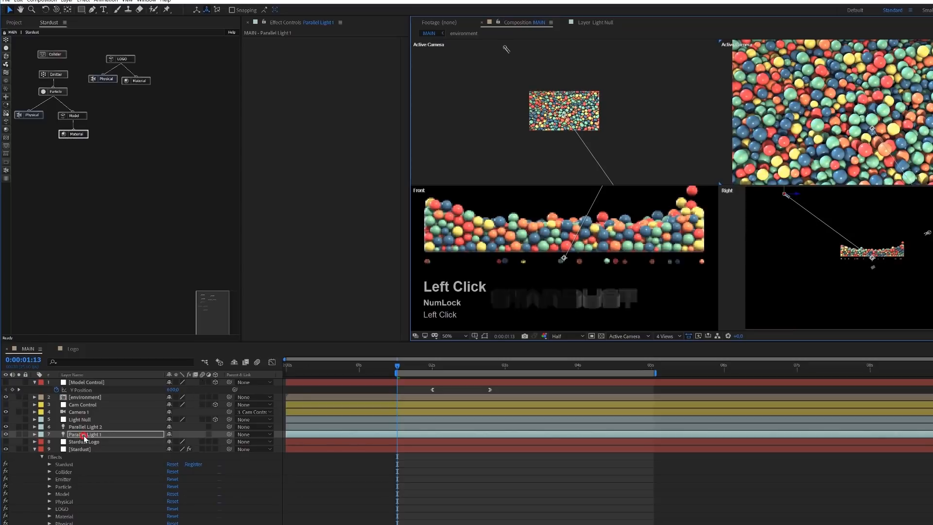
{"action": "key", "text": "a"}
{"action": "key", "text": "a"}
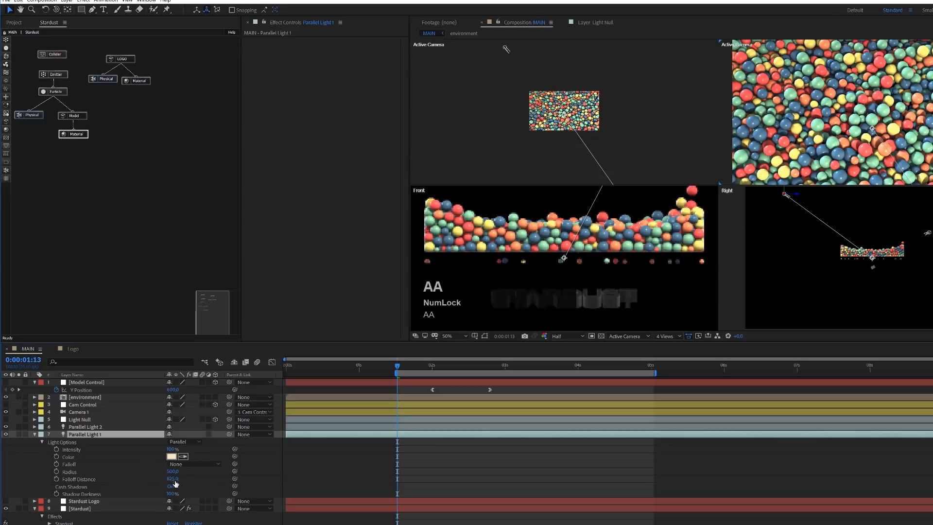
{"action": "left_click", "coordinate": [174, 480]}
{"action": "type", "text": "750"}
{"action": "key", "text": "Return"}
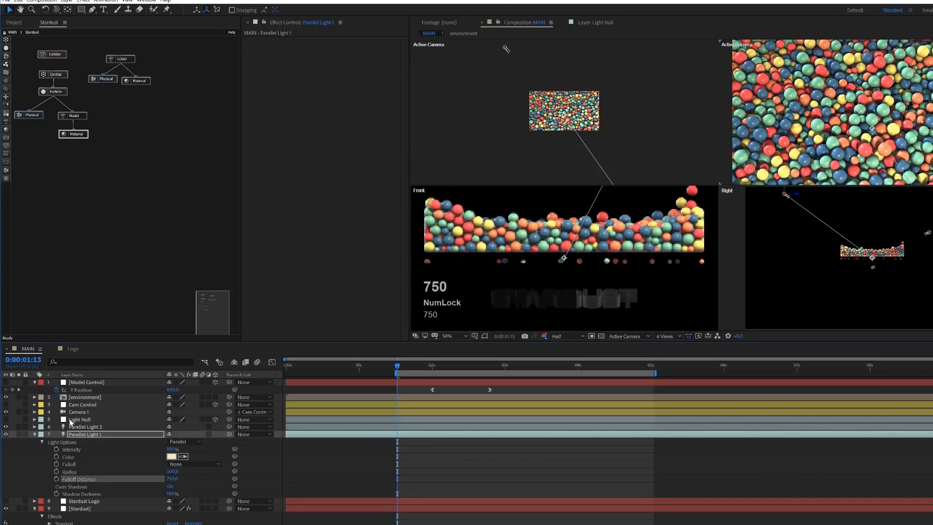
- Set the Falloff Distance of Parallel Light 2 to 750
{"action": "left_click", "coordinate": [76, 427]}
{"action": "key", "text": "a"}
{"action": "key", "text": "a"}
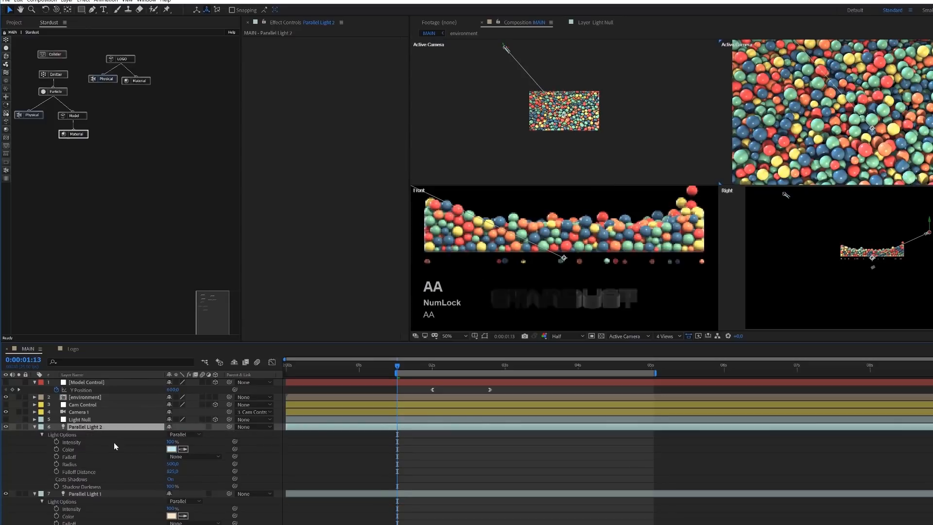
{"action": "left_click", "coordinate": [173, 472]}
{"action": "type", "text": "750"}
{"action": "key", "text": "Return"}
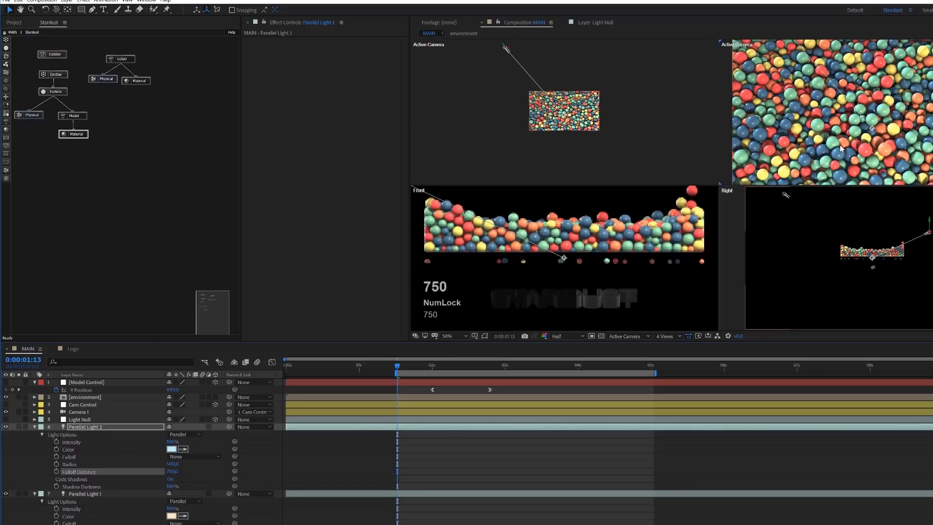
- Return the composition to one Active Camera view and inspect the lit spheres up close
{"action": "left_click", "coordinate": [679, 339]}
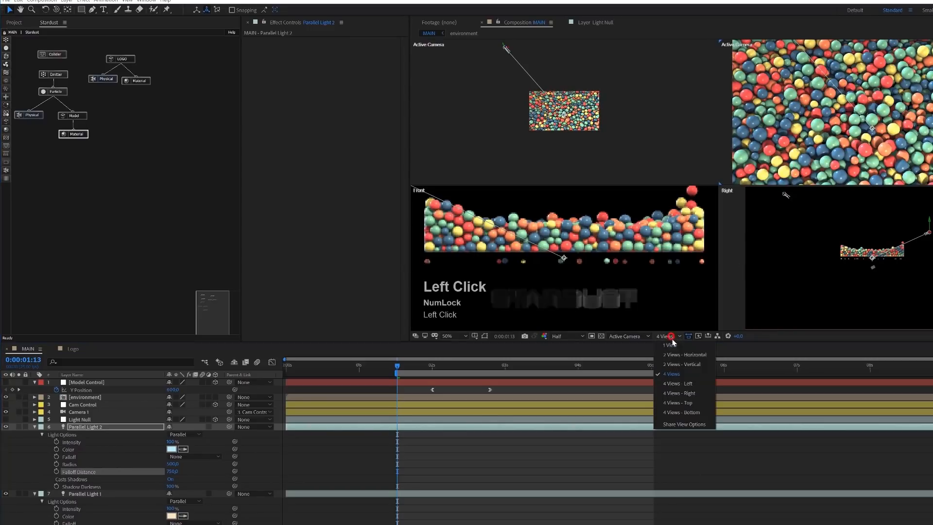
{"action": "left_click", "coordinate": [674, 347]}
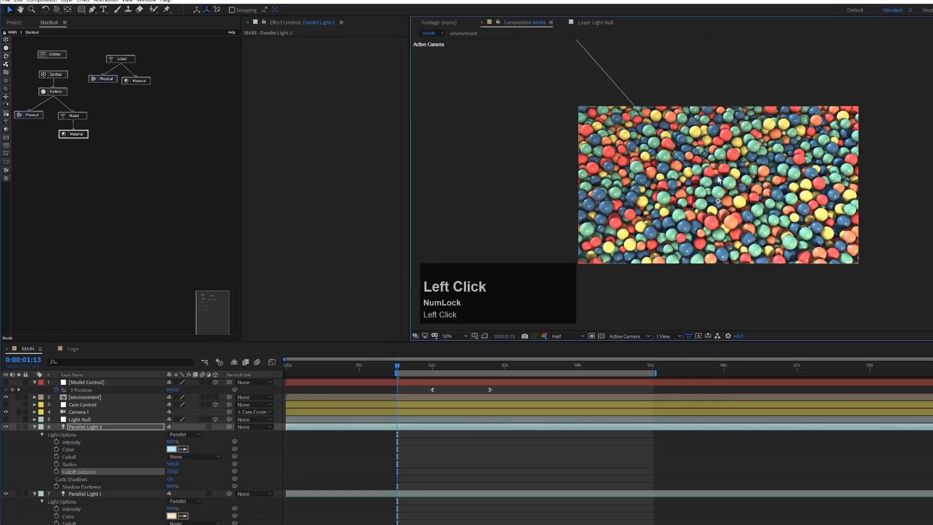
{"action": "scroll", "coordinate": [718, 180], "scroll_direction": "up", "scroll_amount": 2}
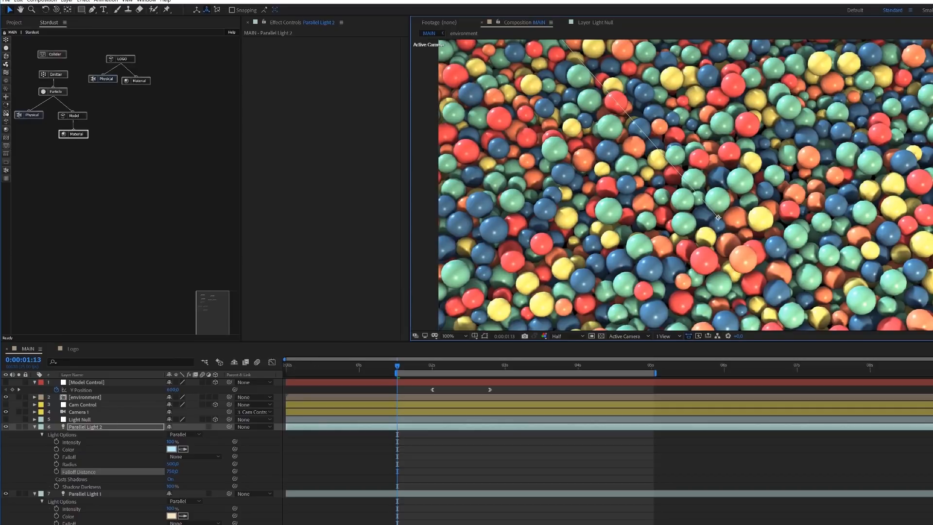
- Open the Reflection / Metal settings of the Material node attached to the spheres' Model node
{"action": "left_click", "coordinate": [164, 210]}
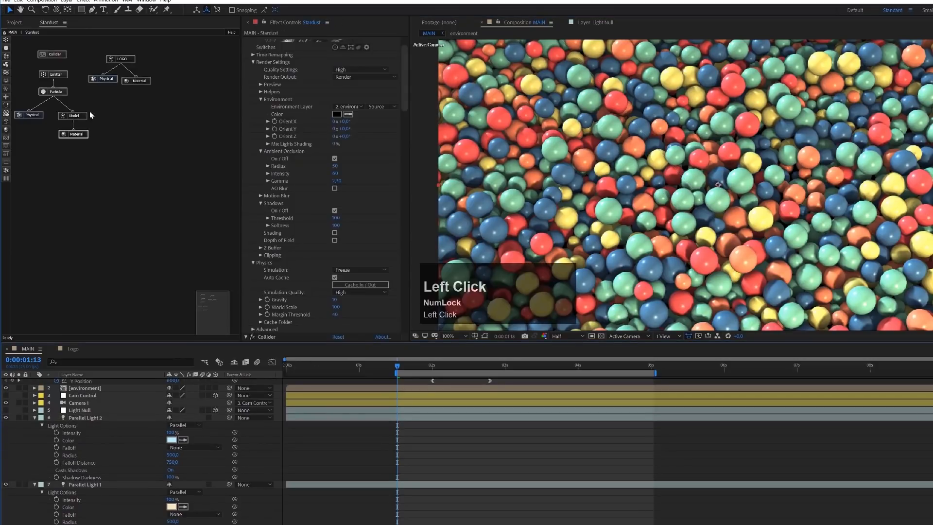
{"action": "left_click", "coordinate": [78, 134]}
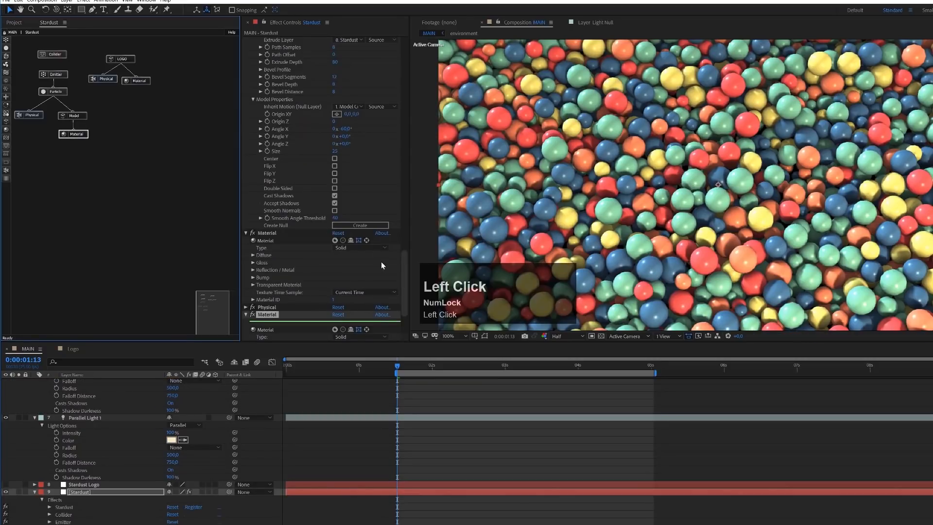
{"action": "left_click_drag", "start_coordinate": [404, 267], "coordinate": [405, 287]}
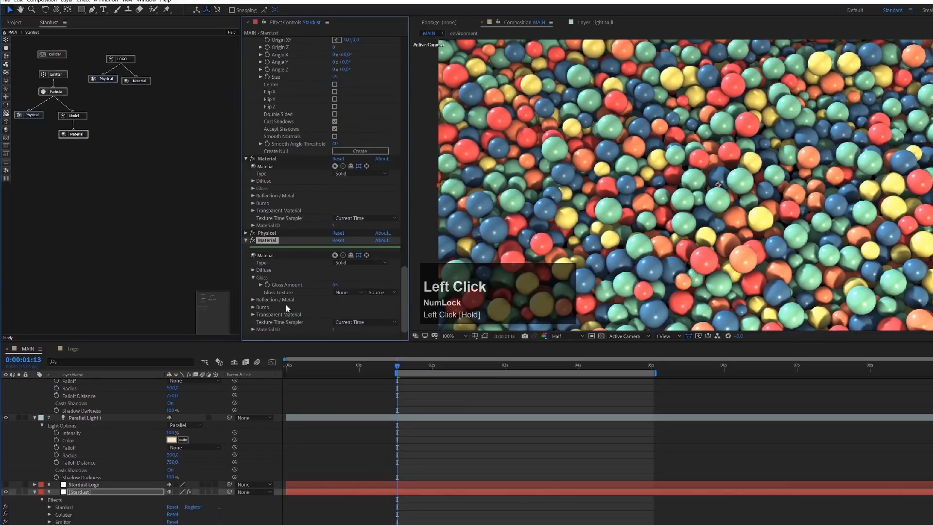
{"action": "left_click", "coordinate": [253, 299]}
- Try Reflection / Metal amounts of 5 and 90 on the spheres' material, bringing the amount back to 0
{"action": "left_click", "coordinate": [333, 308]}
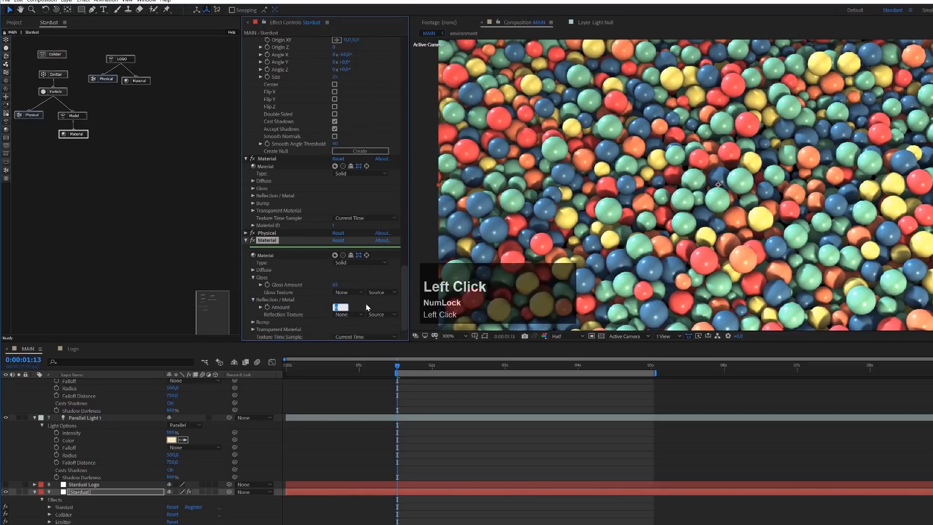
{"action": "type", "text": "5"}
{"action": "key", "text": "Return"}
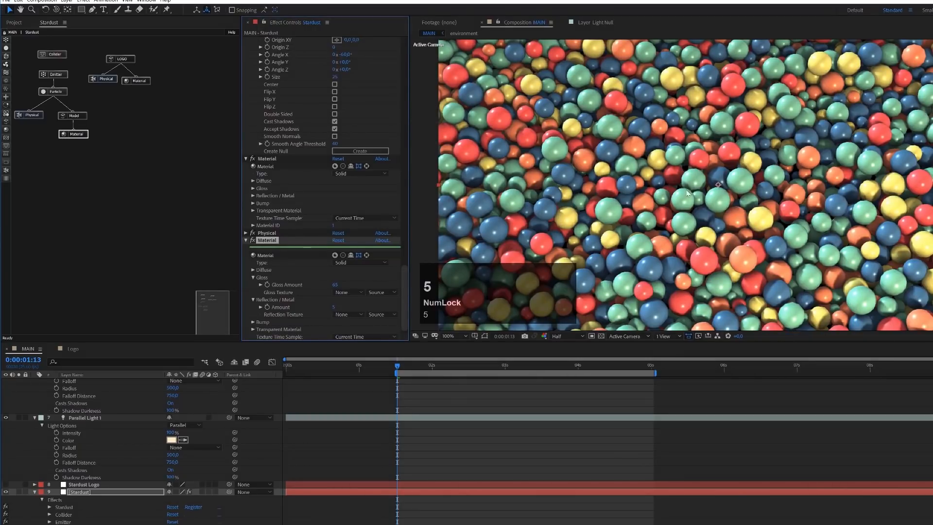
{"action": "left_click_drag", "start_coordinate": [334, 308], "coordinate": [401, 307]}
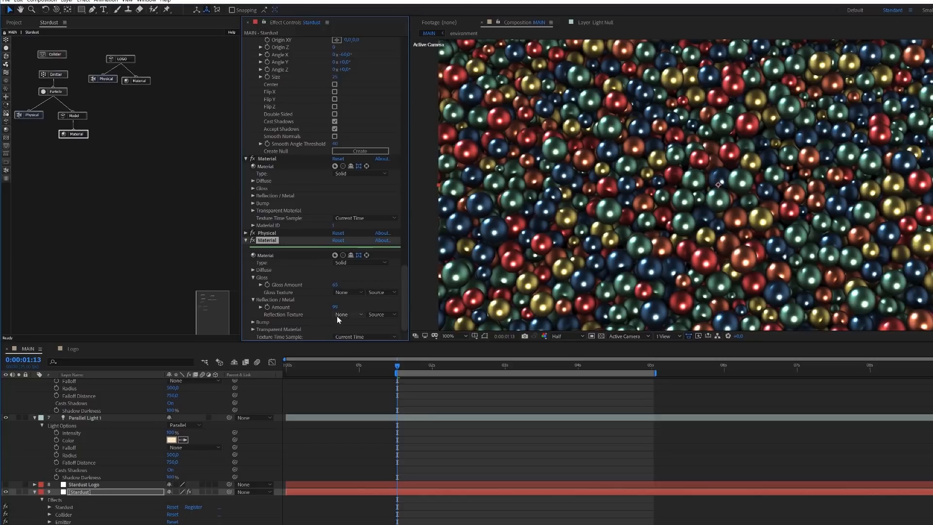
{"action": "left_click_drag", "start_coordinate": [335, 308], "coordinate": [298, 311]}
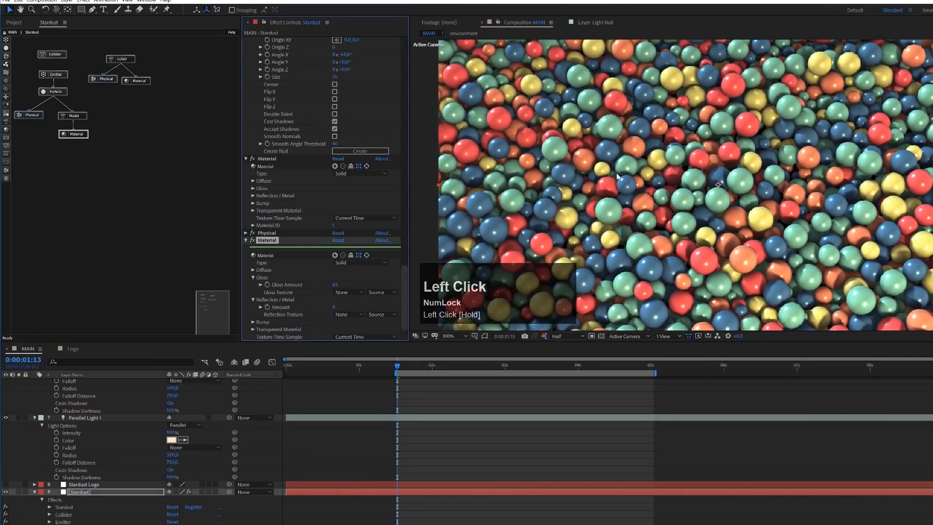
- Set the Reflection / Metal amount of the spheres' material to 7
{"action": "left_click", "coordinate": [334, 308]}
{"action": "type", "text": "7"}
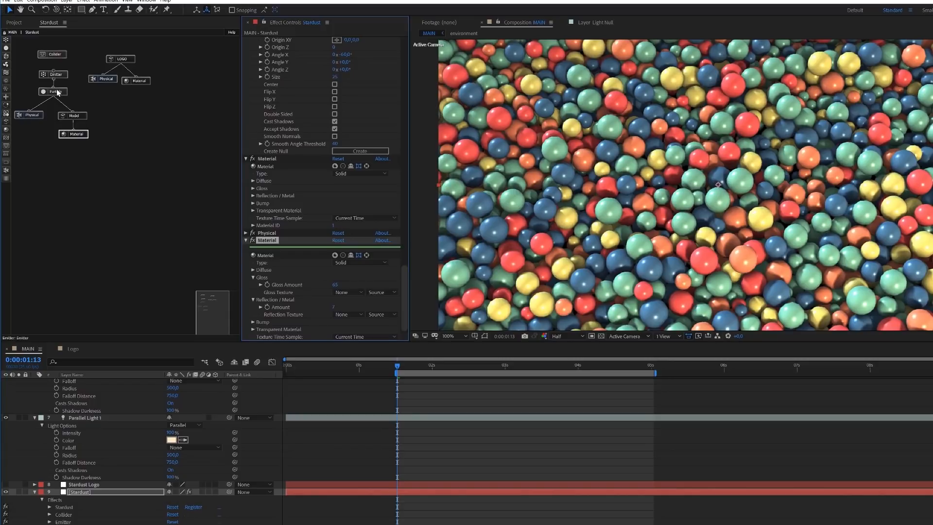
- Set Segments X and Segments Y of the spheres' primitive Model node to 24 each
{"action": "left_click", "coordinate": [86, 114]}
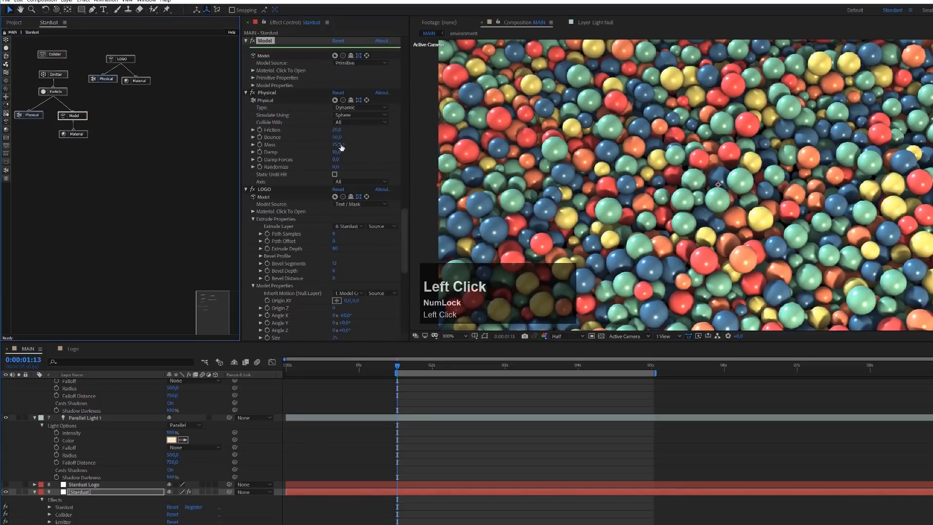
{"action": "left_click", "coordinate": [252, 85]}
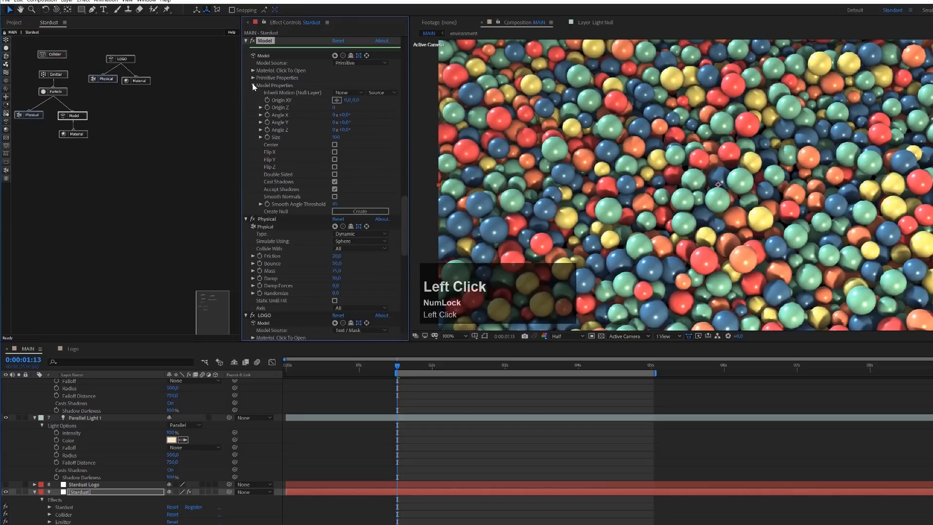
{"action": "left_click", "coordinate": [253, 81]}
{"action": "left_click", "coordinate": [252, 77]}
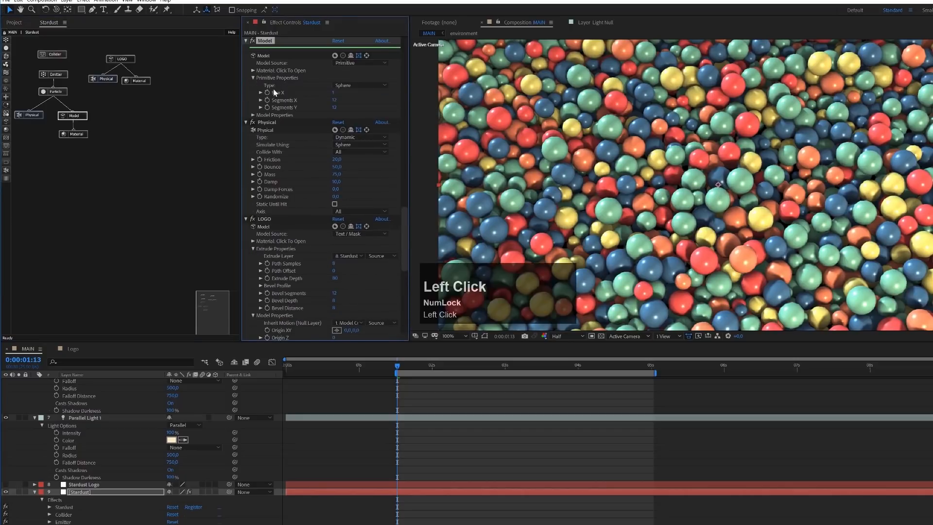
{"action": "left_click", "coordinate": [335, 101]}
{"action": "type", "text": "24"}
{"action": "key", "text": "Tab"}
{"action": "type", "text": "24"}
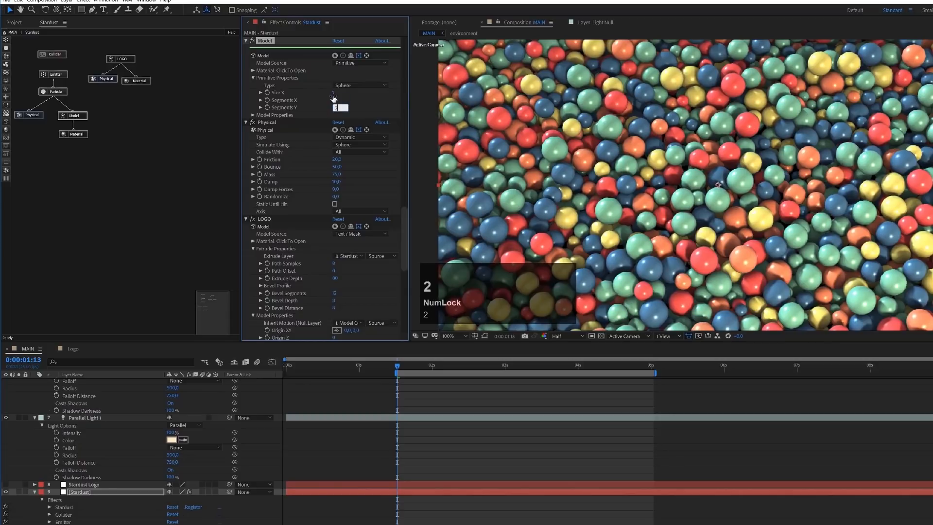
- At 0:00:03:22, raise the Reflection / Metal amount of the Material node attached to the LOGO node
{"action": "left_click", "coordinate": [167, 117]}
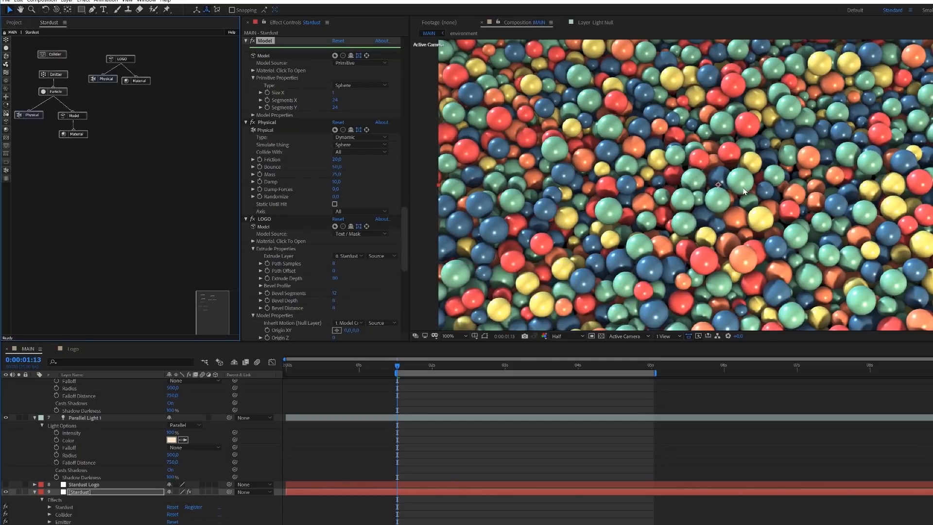
{"action": "left_click_drag", "start_coordinate": [445, 364], "coordinate": [569, 375]}
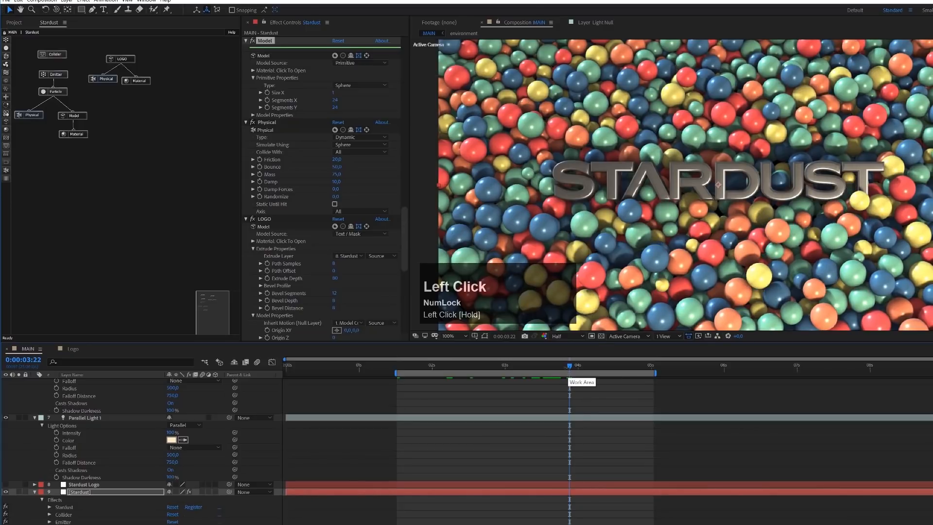
{"action": "left_click", "coordinate": [141, 81]}
{"action": "left_click_drag", "start_coordinate": [407, 240], "coordinate": [409, 282]}
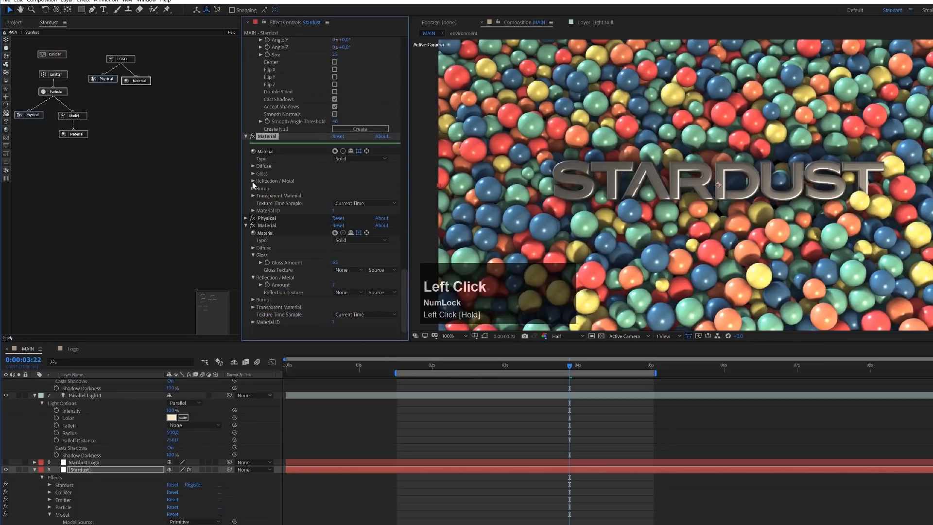
{"action": "left_click", "coordinate": [253, 173]}
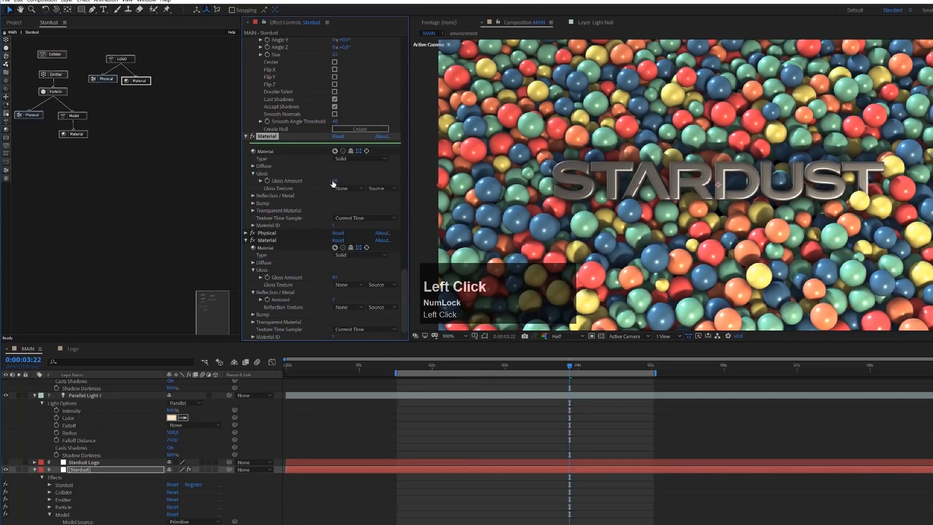
{"action": "left_click", "coordinate": [252, 196]}
{"action": "left_click_drag", "start_coordinate": [335, 207], "coordinate": [353, 204]}
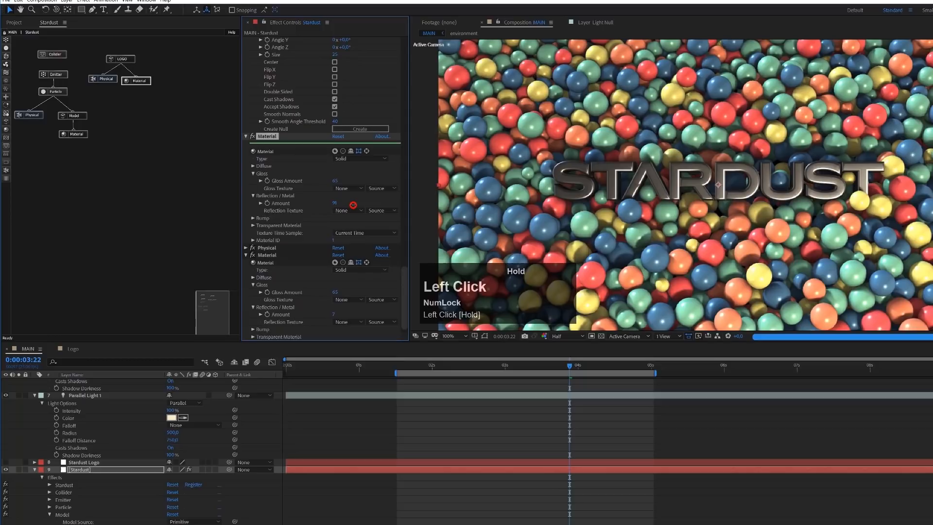
{"action": "left_click", "coordinate": [335, 203]}
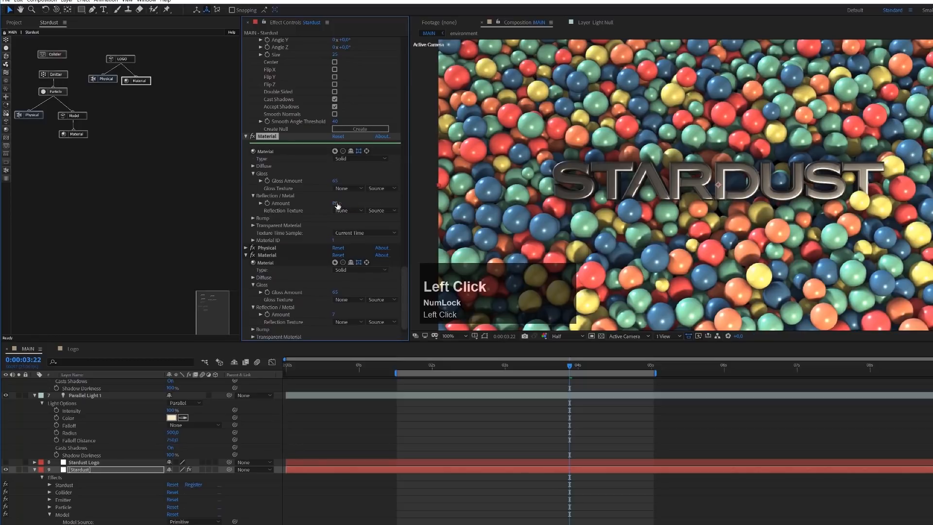
{"action": "type", "text": "8"}
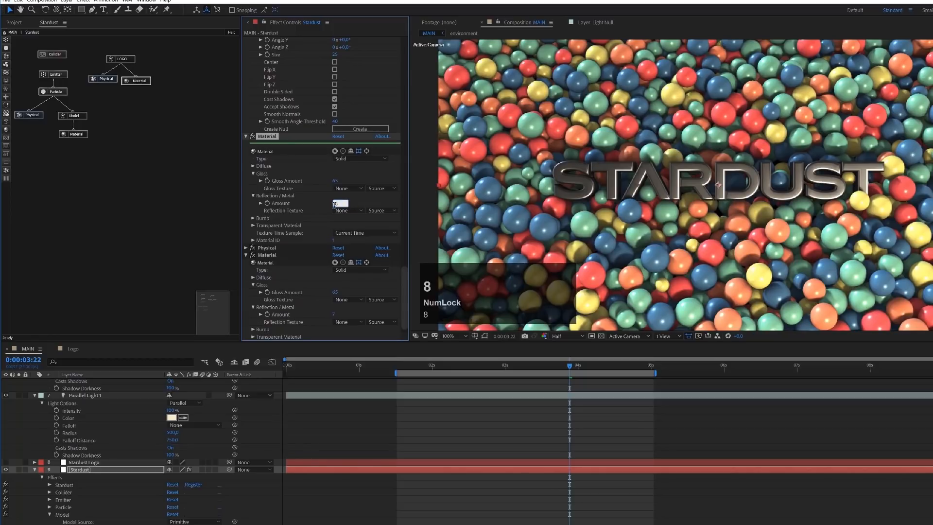
{"action": "key", "text": "Return"}
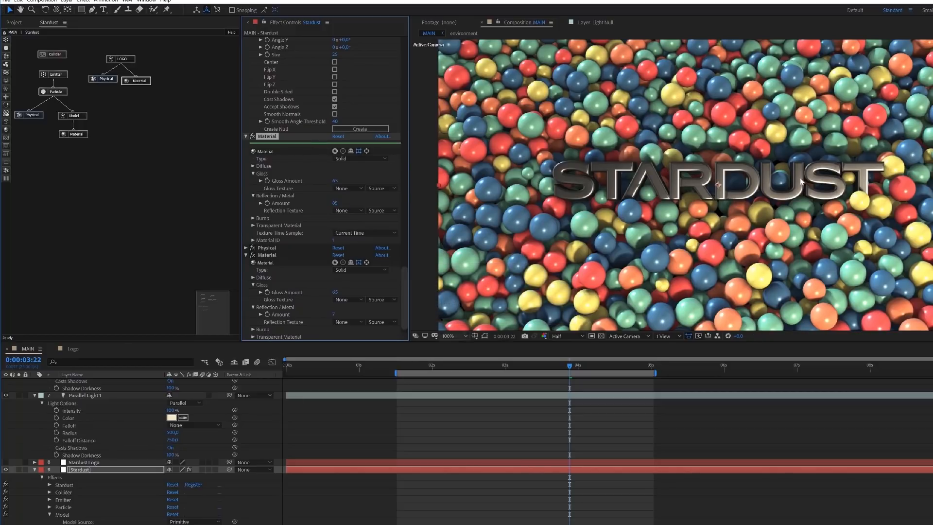
- Show the composition in four views with Parallel Light 1 selected, zoomed out enough to see the light and the whole scene
{"action": "left_click", "coordinate": [84, 395]}
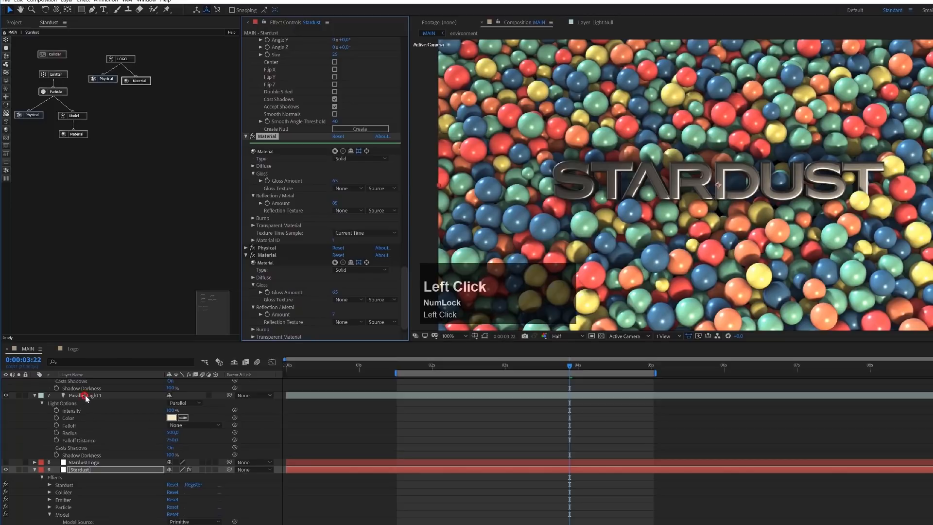
{"action": "left_click", "coordinate": [667, 336]}
{"action": "left_click", "coordinate": [674, 374]}
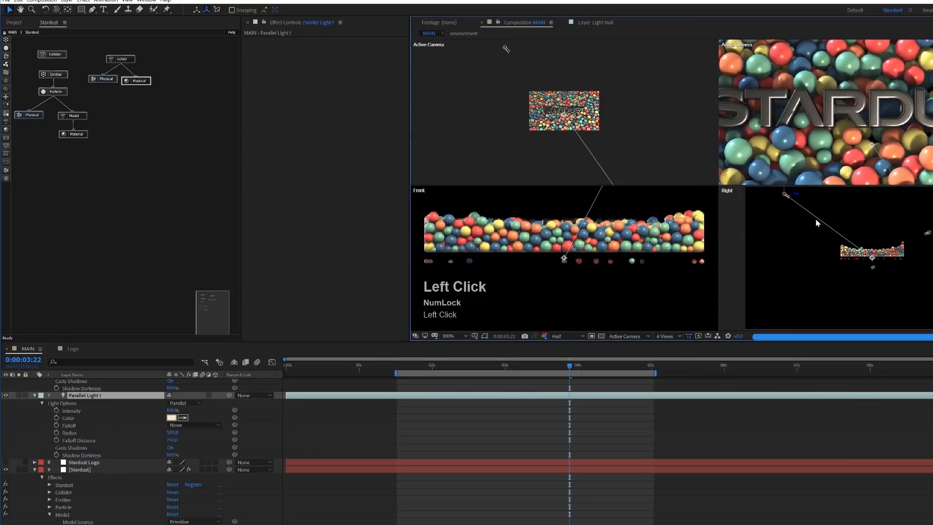
{"action": "key", "text": "space"}
{"action": "left_click_drag", "start_coordinate": [598, 146], "coordinate": [546, 0]}
{"action": "left_click_drag", "start_coordinate": [608, 94], "coordinate": [553, 0]}
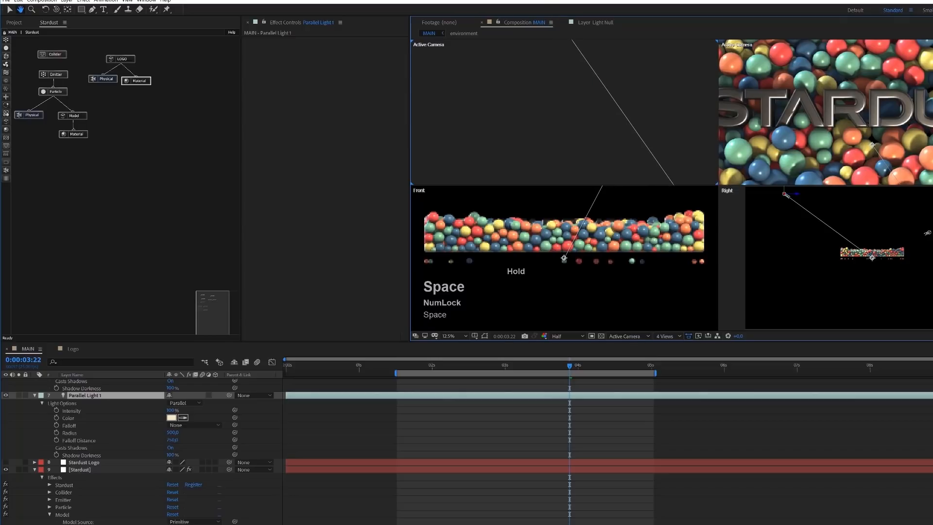
{"action": "scroll", "coordinate": [558, 112], "scroll_direction": "down", "scroll_amount": 5}
{"action": "key", "text": "space"}
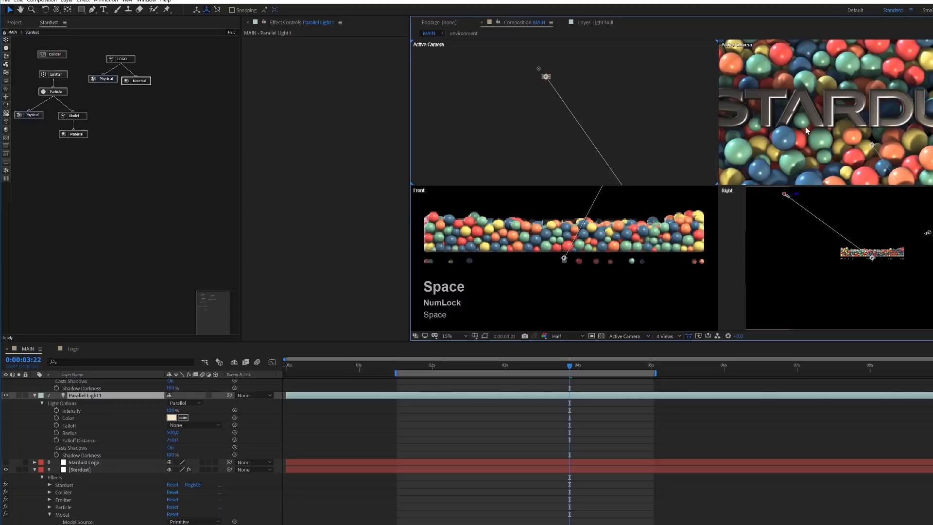
{"action": "scroll", "coordinate": [806, 130], "scroll_direction": "down", "scroll_amount": 5}
{"action": "scroll", "coordinate": [816, 135], "scroll_direction": "down", "scroll_amount": 3}
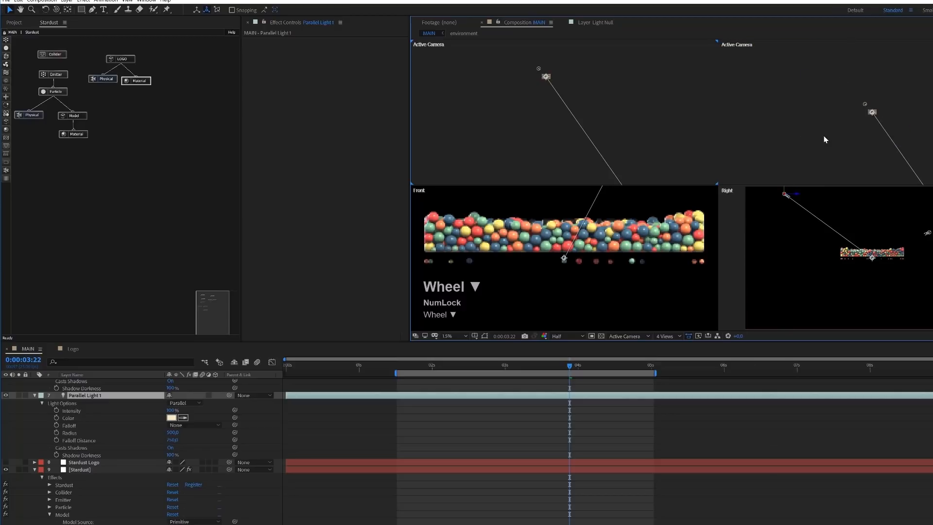
{"action": "scroll", "coordinate": [824, 137], "scroll_direction": "up", "scroll_amount": 8}
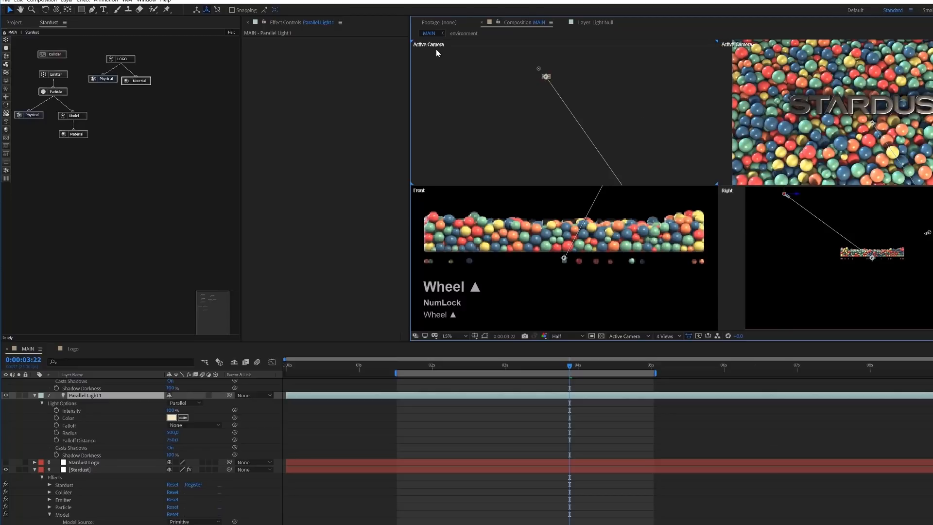
- Change the extra Active Camera view to Top and frame the spheres and the lights in it
{"action": "left_click", "coordinate": [436, 49]}
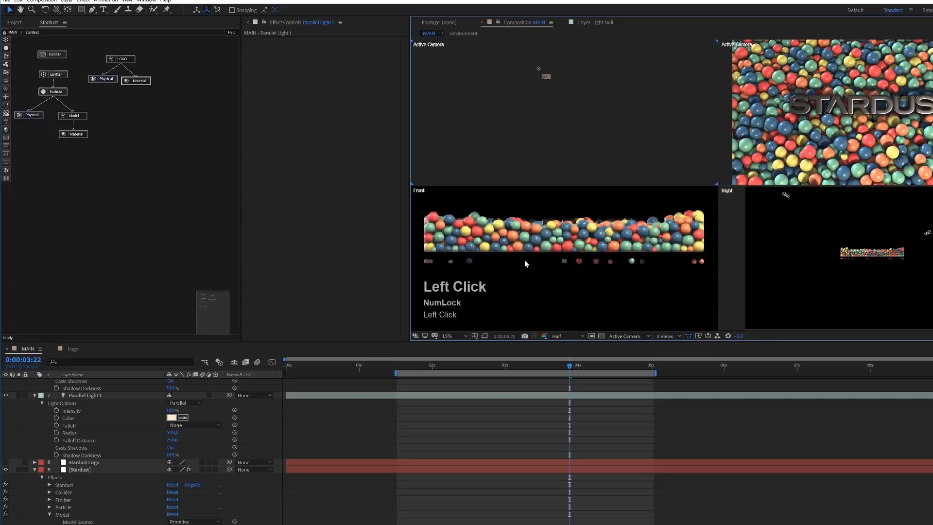
{"action": "left_click", "coordinate": [644, 339]}
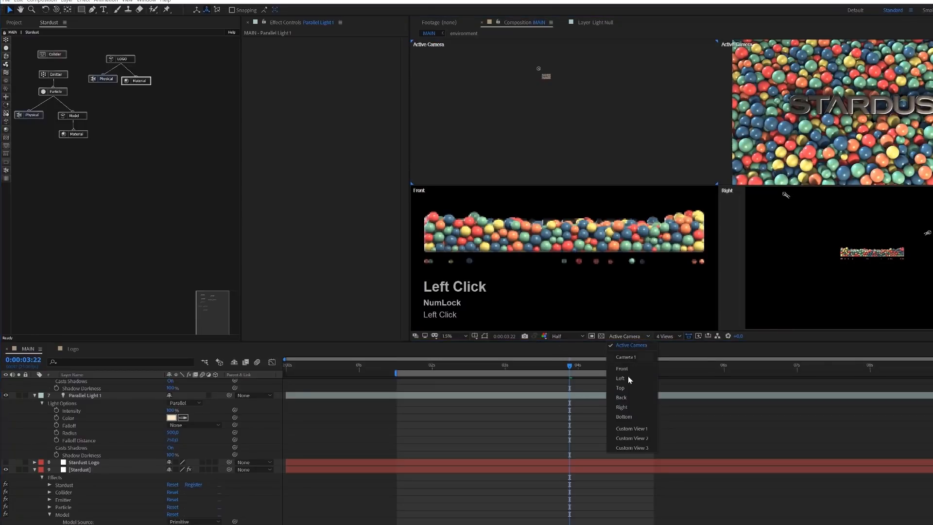
{"action": "left_click", "coordinate": [629, 386]}
{"action": "scroll", "coordinate": [537, 100], "scroll_direction": "up", "scroll_amount": 2}
{"action": "key", "text": "space"}
{"action": "left_click_drag", "start_coordinate": [571, 119], "coordinate": [611, 177]}
{"action": "scroll", "coordinate": [578, 111], "scroll_direction": "up", "scroll_amount": 3}
{"action": "key", "text": "space"}
{"action": "left_click_drag", "start_coordinate": [579, 113], "coordinate": [607, 289]}
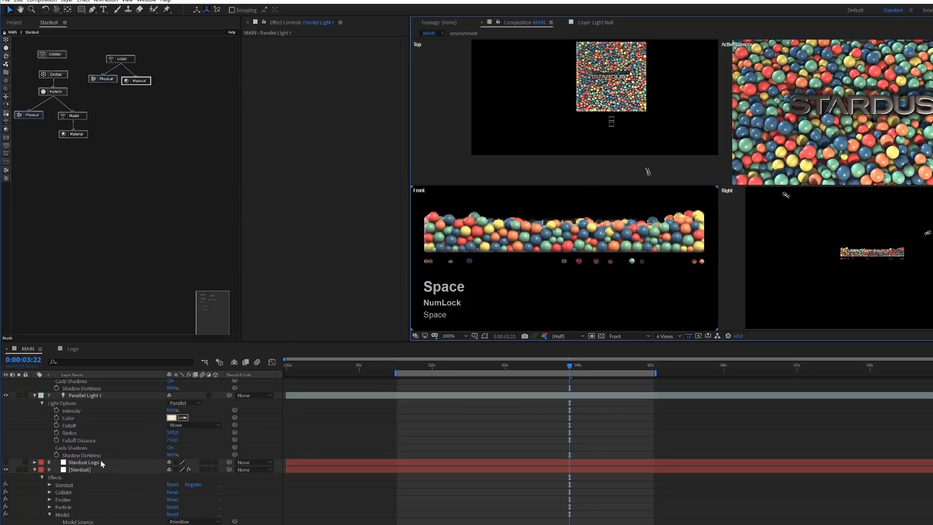
- Move Parallel Light 1 in the Top view along X toward the logo's centre and slightly closer to the spheres along Z
{"action": "left_click", "coordinate": [90, 396]}
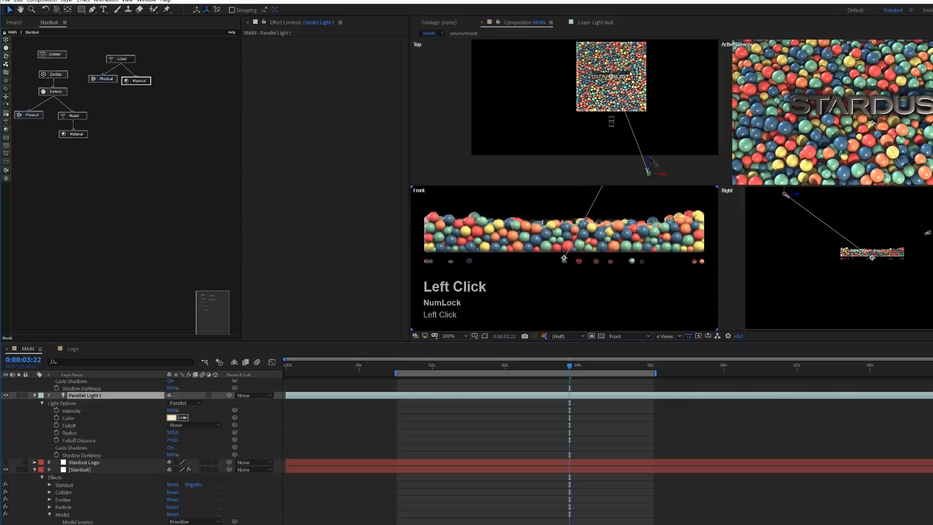
{"action": "left_click_drag", "start_coordinate": [663, 176], "coordinate": [638, 170]}
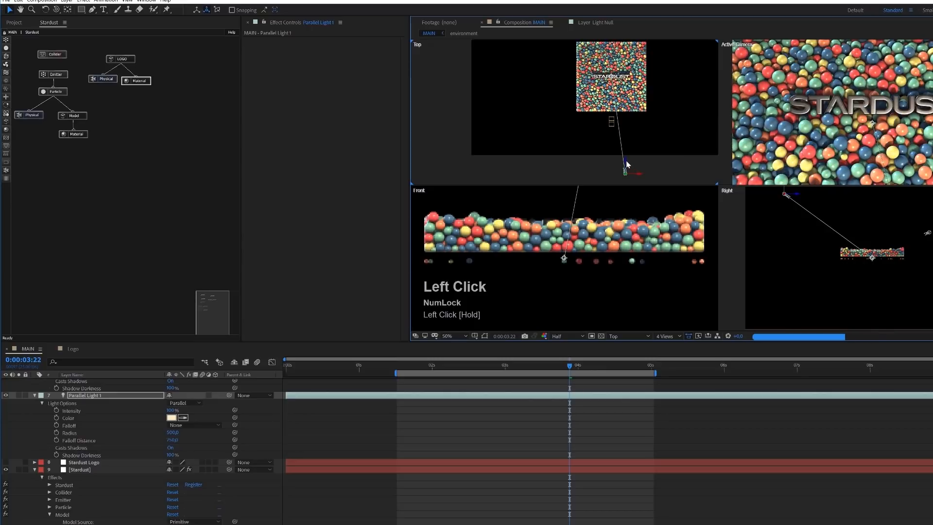
{"action": "mouse_move", "coordinate": [627, 163]}
{"action": "left_mouse_down"}
{"action": "mouse_move", "coordinate": [626, 140]}
{"action": "mouse_move", "coordinate": [627, 151]}
{"action": "left_mouse_up"}
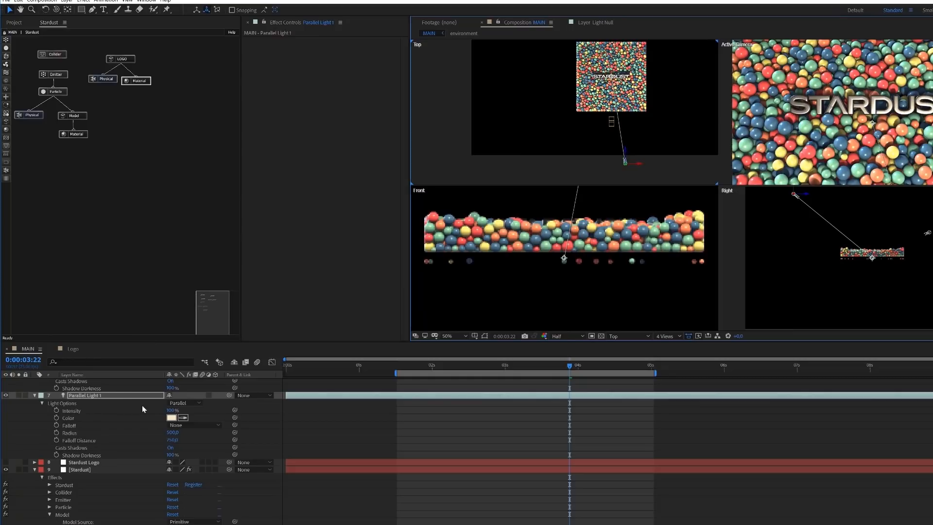
- Lower the intensity of Parallel Light 1 to 75%
{"action": "left_click", "coordinate": [168, 410]}
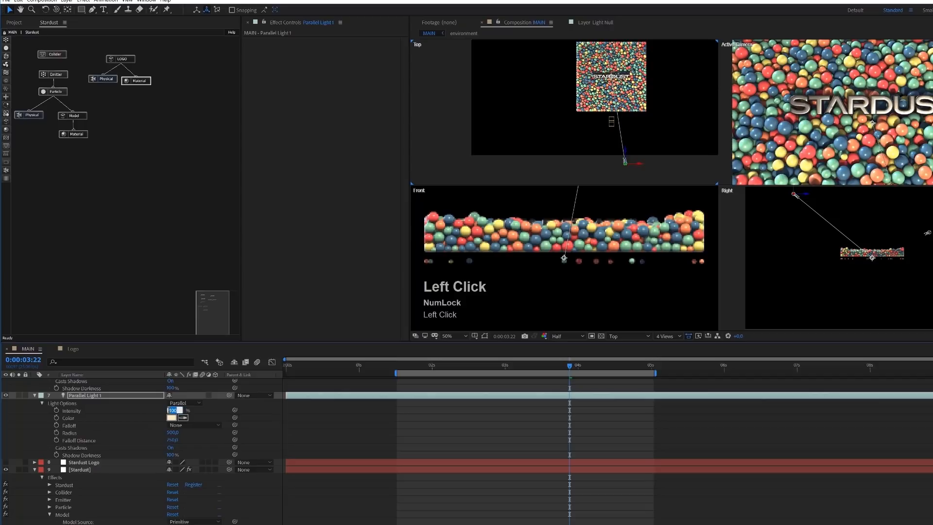
{"action": "type", "text": "85"}
{"action": "key", "text": "Return"}
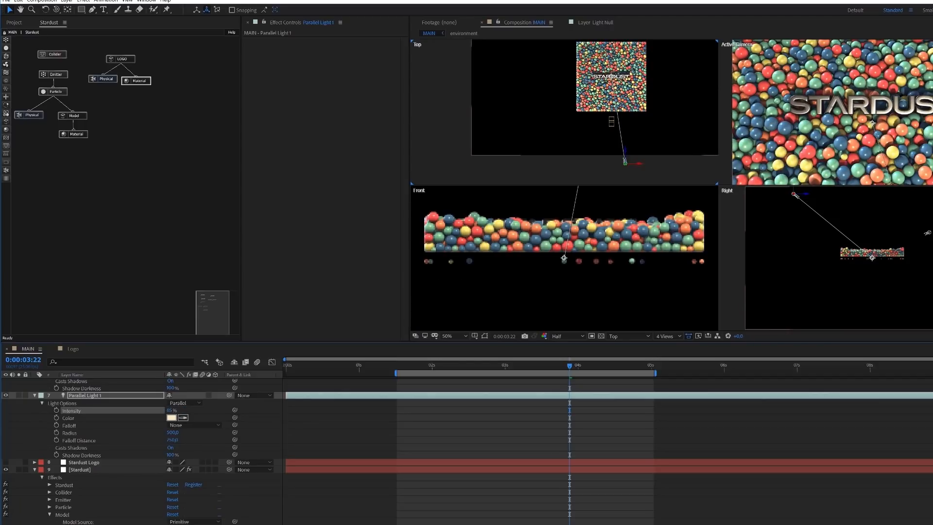
{"action": "left_click", "coordinate": [171, 410]}
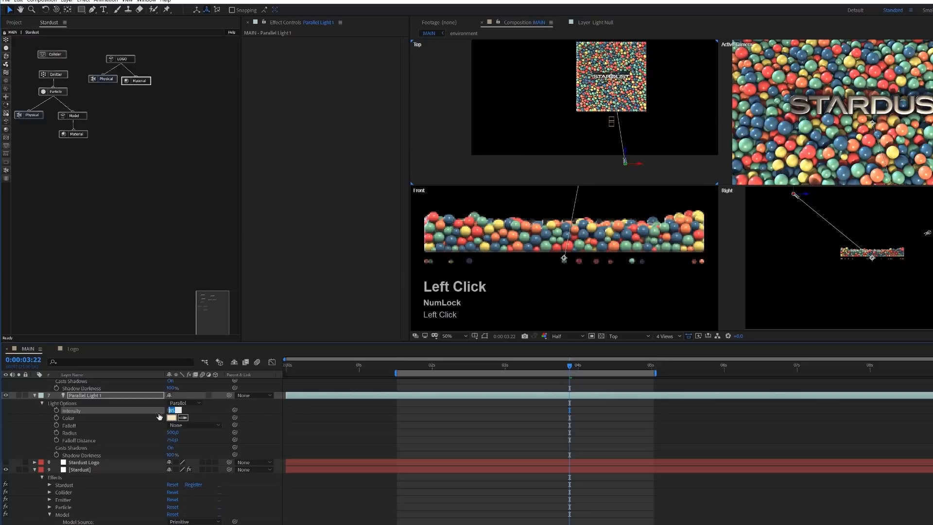
{"action": "type", "text": "75"}
{"action": "key", "text": "Return"}
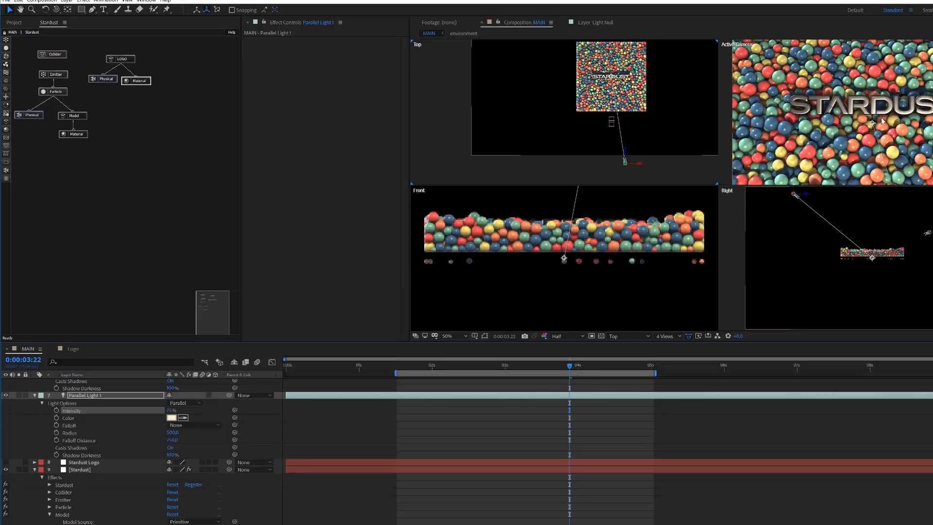
- Set the intensity of Parallel Light 2 to 120%
{"action": "scroll", "coordinate": [90, 399], "scroll_direction": "up", "scroll_amount": 2}
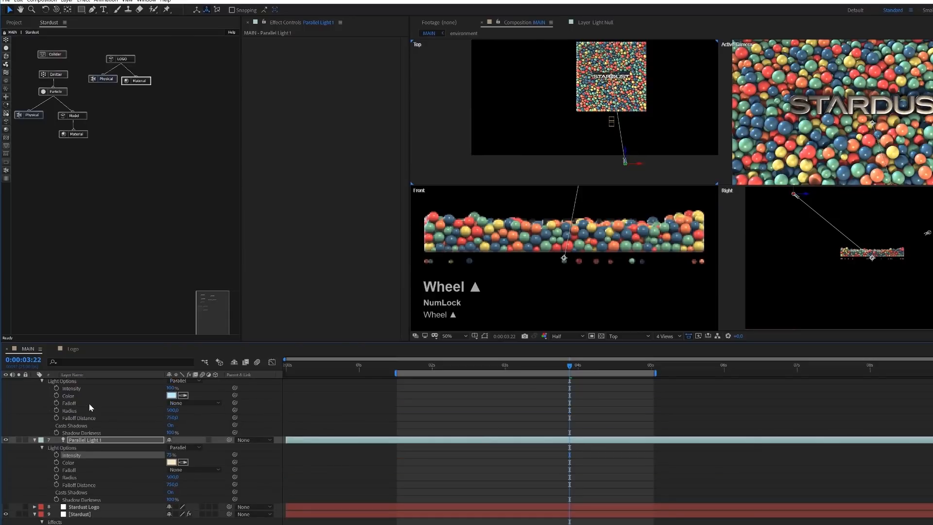
{"action": "scroll", "coordinate": [89, 403], "scroll_direction": "up", "scroll_amount": 2}
{"action": "left_click", "coordinate": [172, 433]}
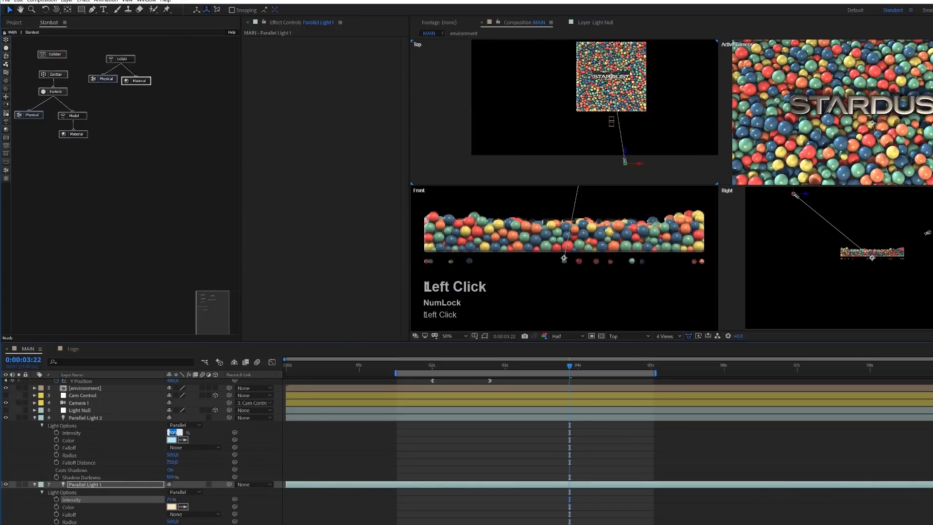
{"action": "type", "text": "120"}
{"action": "key", "text": "Return"}
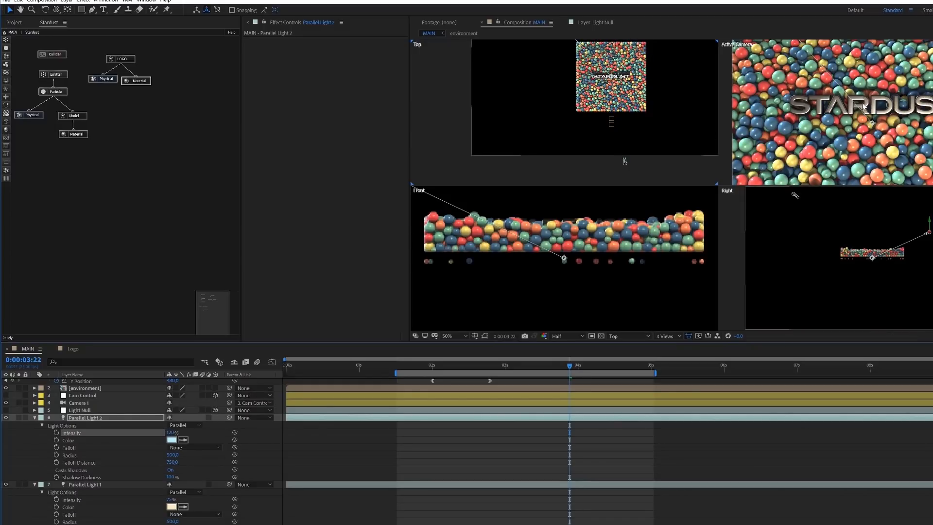
{"action": "scroll", "coordinate": [862, 106], "scroll_direction": "down", "scroll_amount": 2}
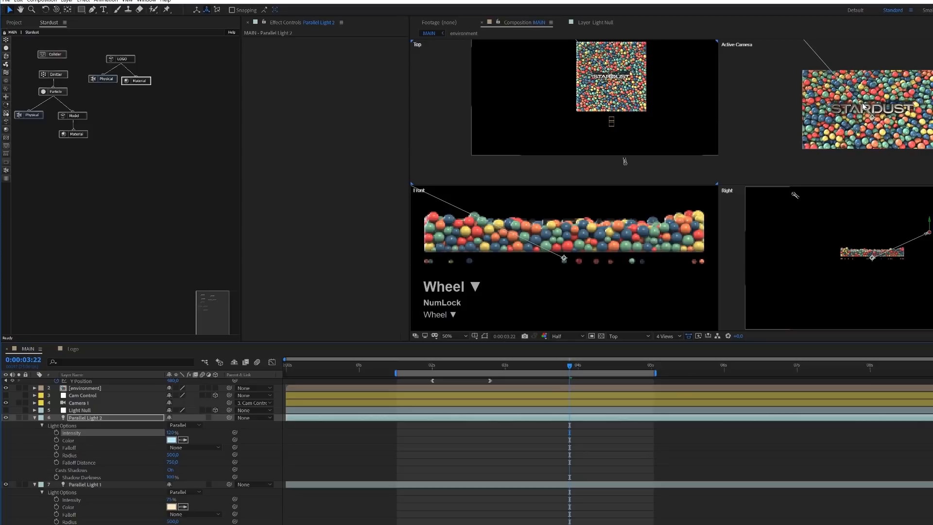
{"action": "scroll", "coordinate": [863, 106], "scroll_direction": "up", "scroll_amount": 2}
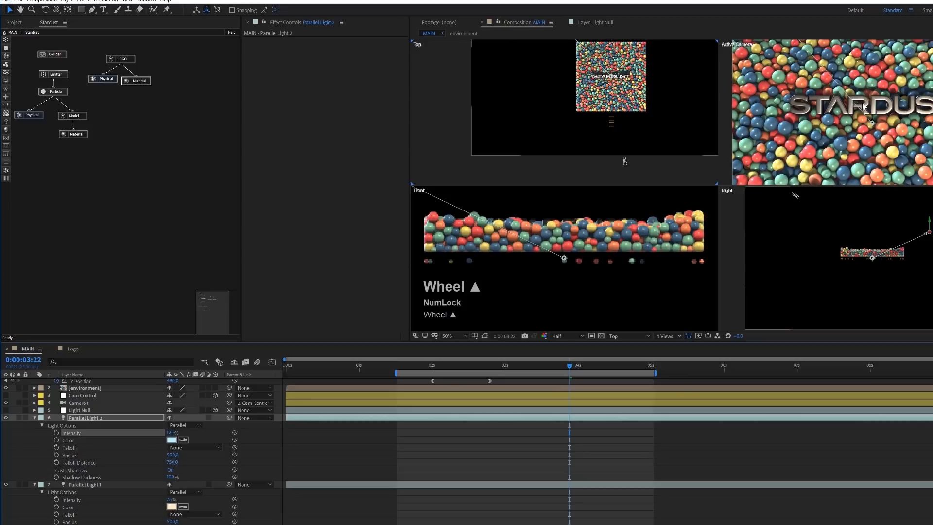
- Collapse the two parallel light layers and the Stardust layer, and return the composition to a single Active Camera view
{"action": "left_click", "coordinate": [34, 417]}
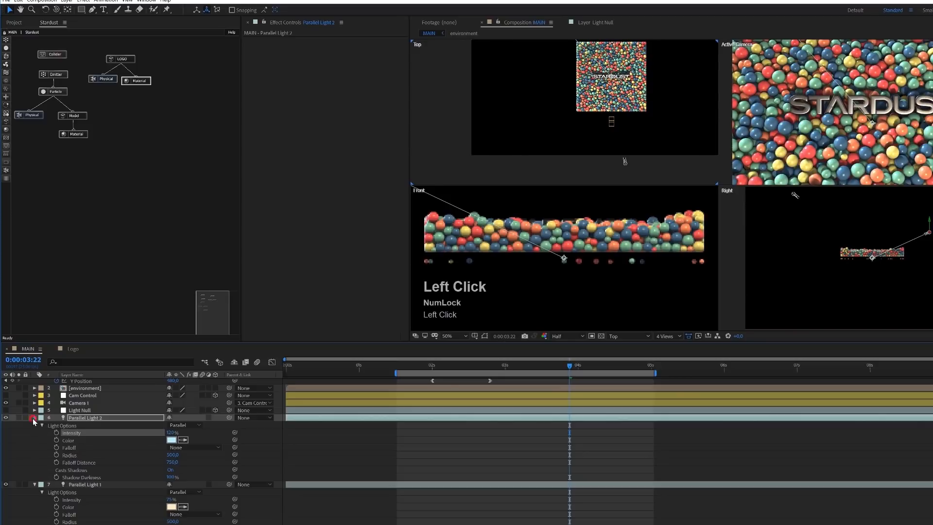
{"action": "left_click", "coordinate": [34, 425]}
{"action": "left_click", "coordinate": [34, 440]}
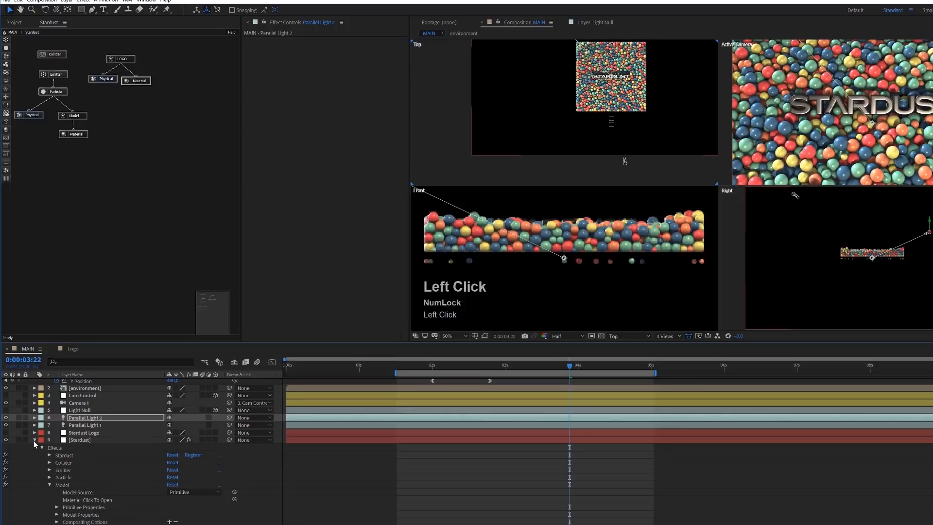
{"action": "left_click", "coordinate": [34, 441]}
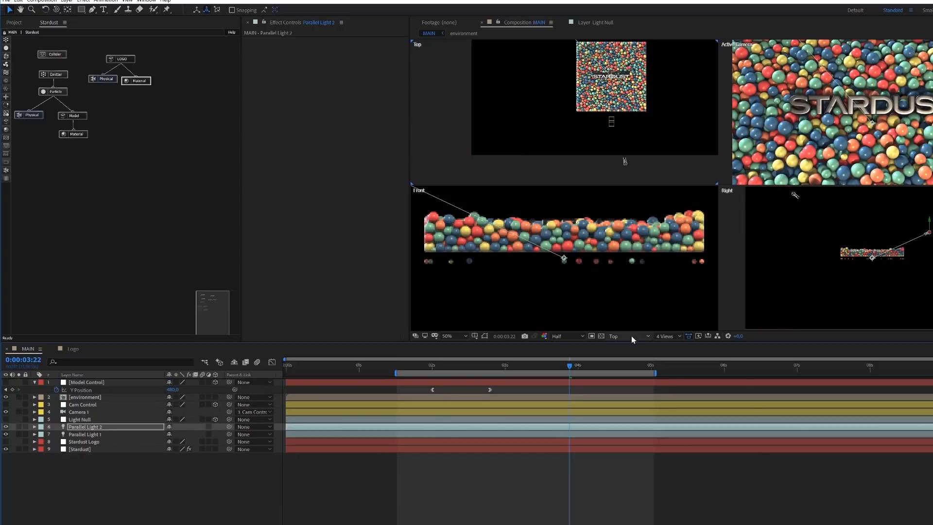
{"action": "left_click", "coordinate": [676, 336]}
{"action": "left_click", "coordinate": [675, 346]}
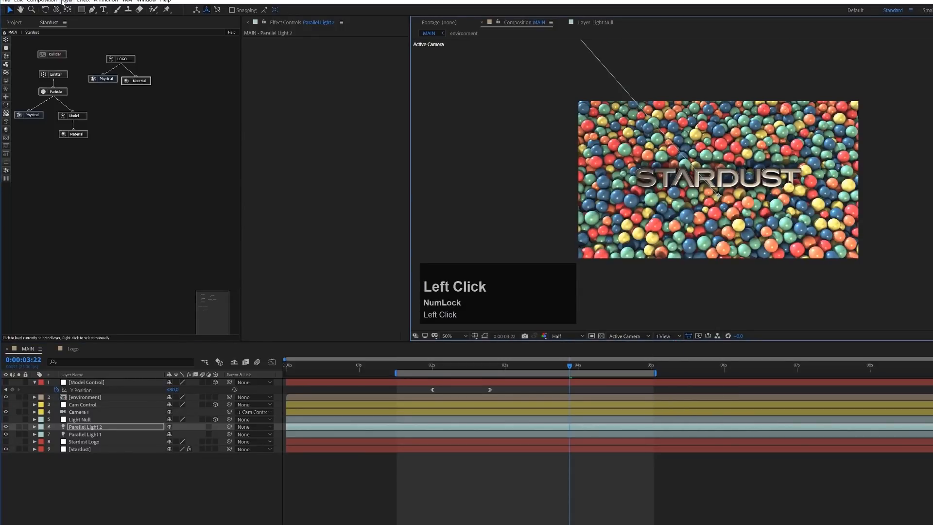
- Add a new ambient light layer with an intensity of 20%
{"action": "left_click", "coordinate": [83, 1]}
{"action": "mouse_move", "coordinate": [67, 1]}
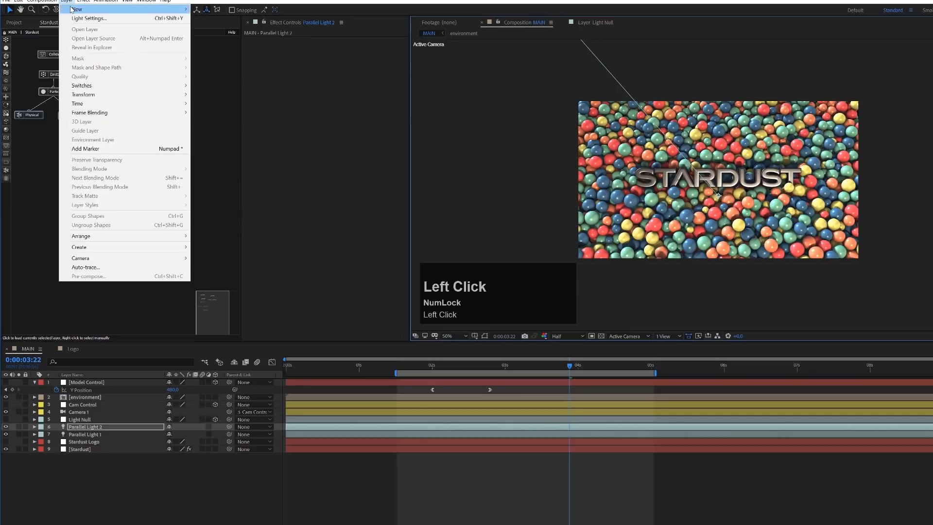
{"action": "mouse_move", "coordinate": [121, 10]}
{"action": "left_click", "coordinate": [232, 28]}
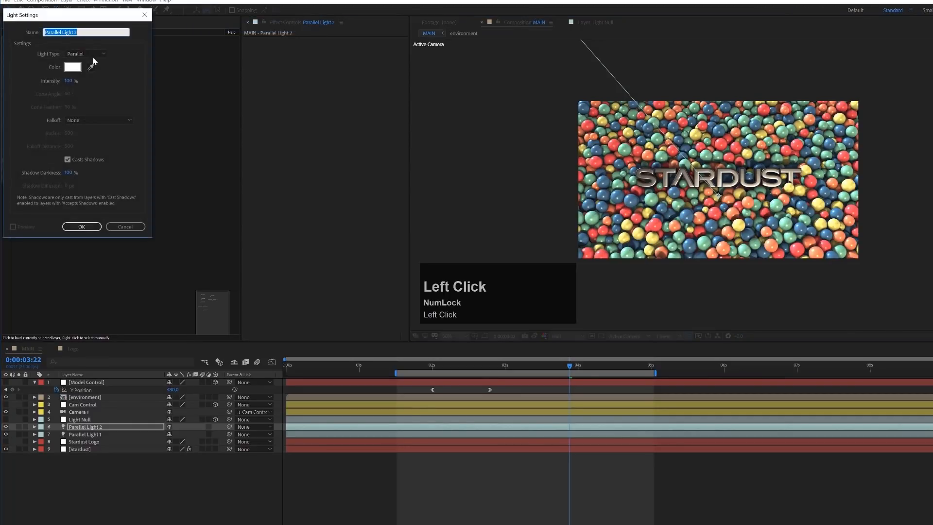
{"action": "left_click", "coordinate": [91, 55]}
{"action": "left_click", "coordinate": [89, 92]}
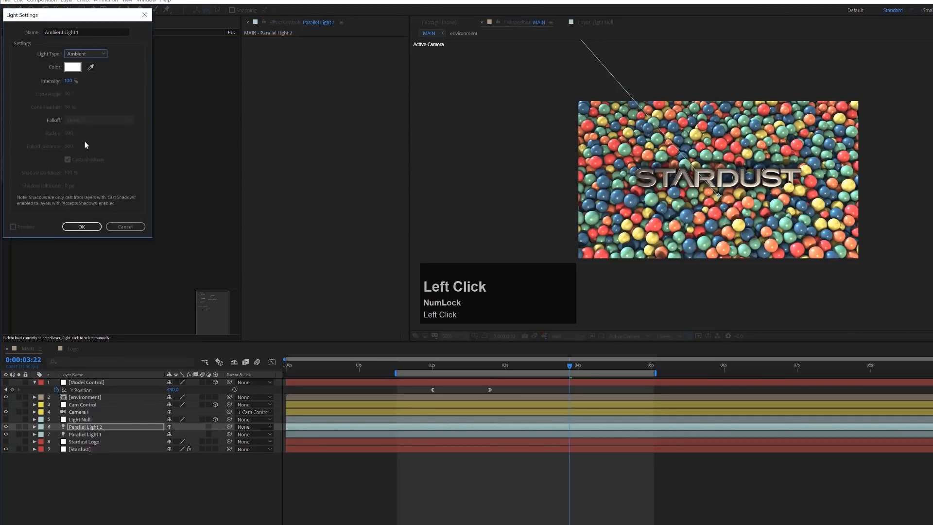
{"action": "left_click", "coordinate": [73, 81]}
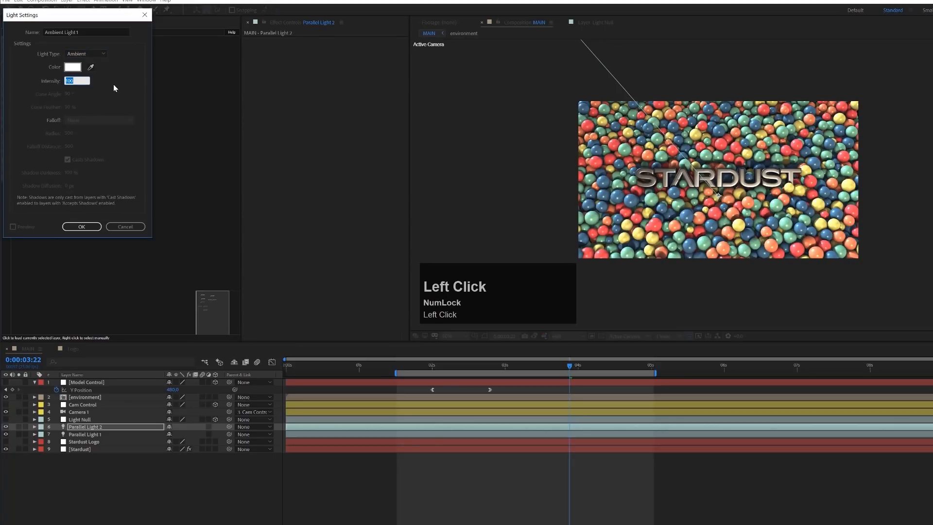
{"action": "type", "text": "20"}
{"action": "key", "text": "Return"}
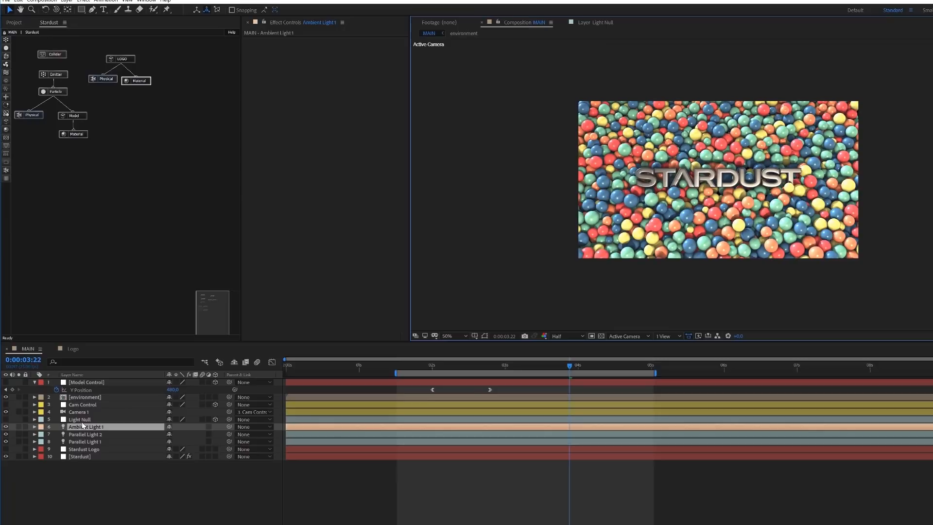
- Set the intensity of Ambient Light 1 to 10% and toggle its visibility to compare the effect on the scene
{"action": "key", "text": "a"}
{"action": "key", "text": "a"}
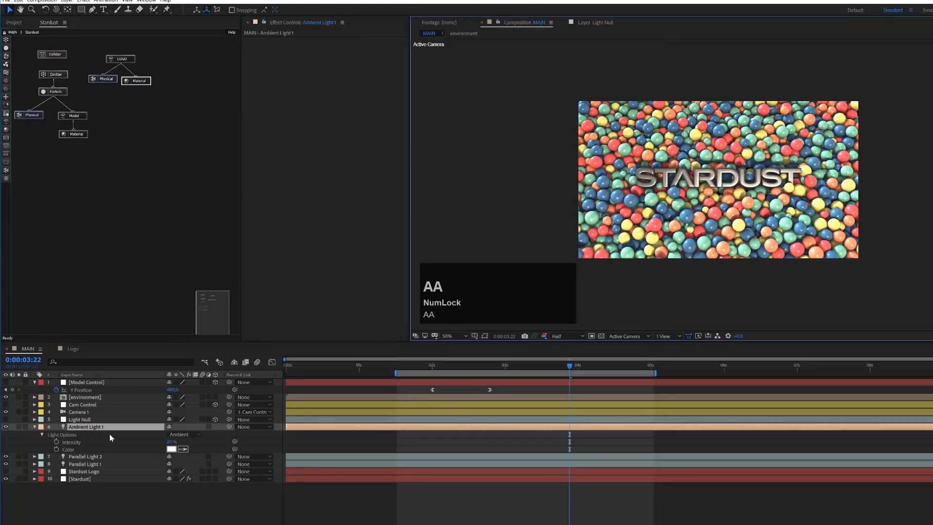
{"action": "left_click", "coordinate": [171, 442]}
{"action": "type", "text": "1"}
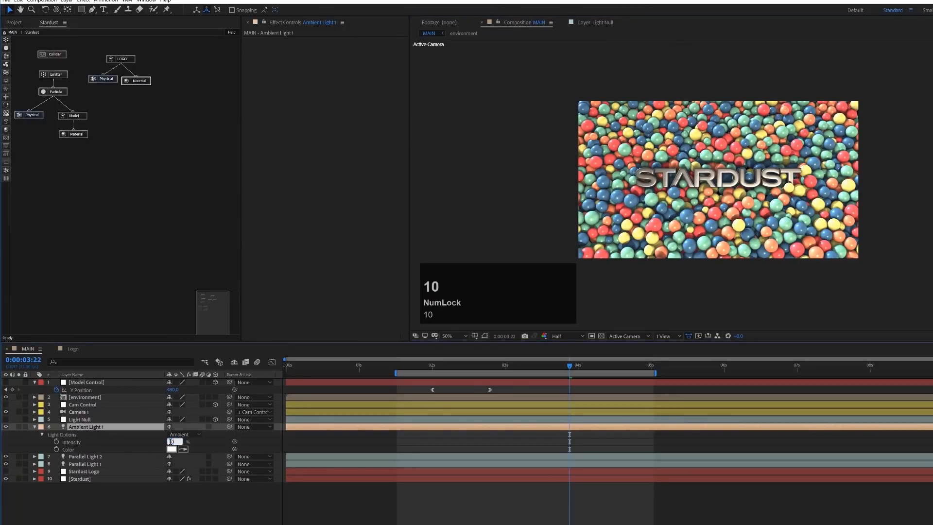
{"action": "key", "text": "Return"}
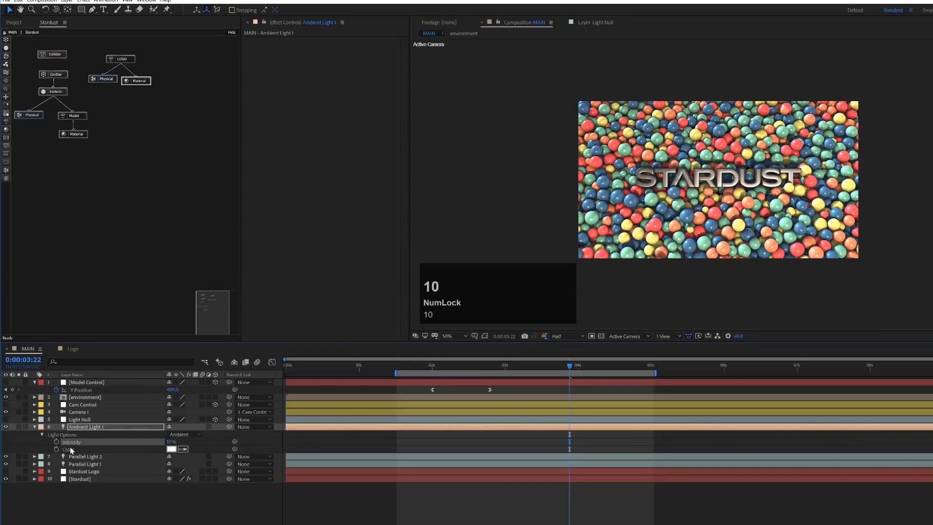
{"action": "left_click", "coordinate": [5, 427]}
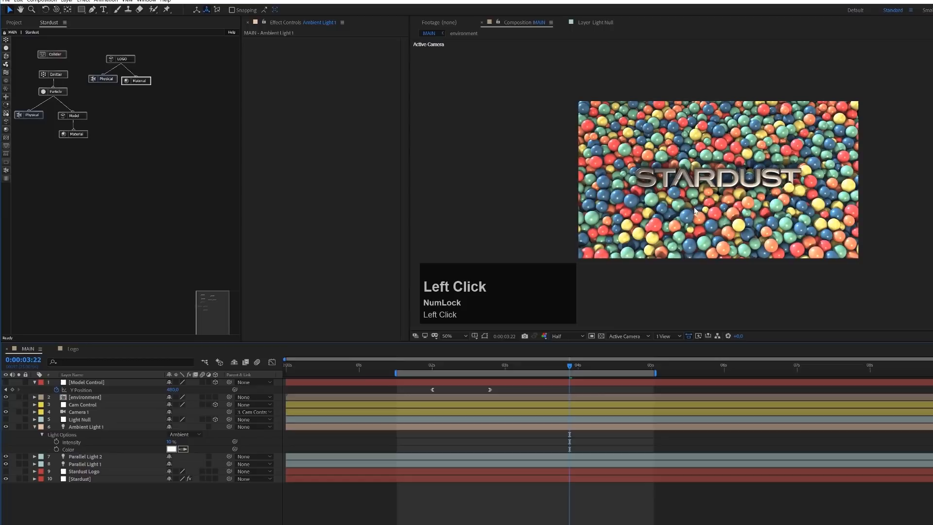
- Inspect the logo and spheres up close, and preview the animation from near the start of the work area
{"action": "scroll", "coordinate": [716, 234], "scroll_direction": "up", "scroll_amount": 2}
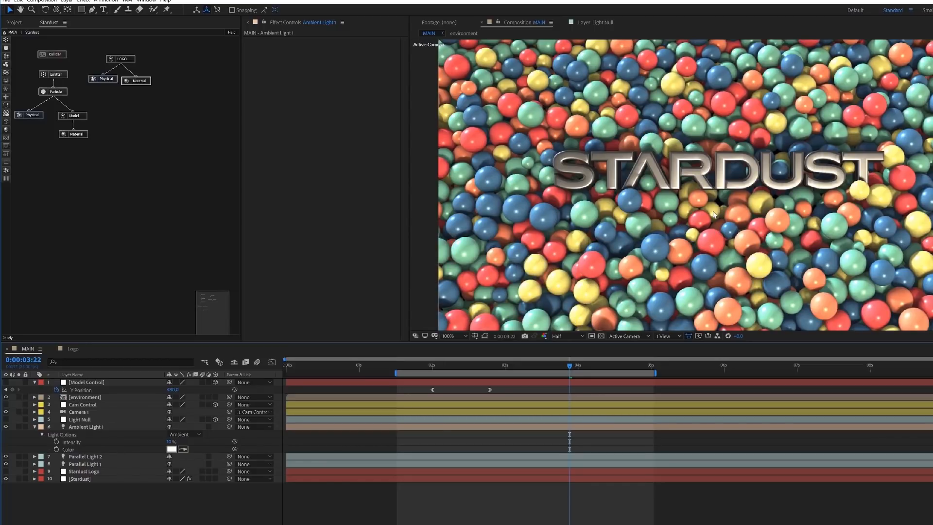
{"action": "scroll", "coordinate": [714, 214], "scroll_direction": "down", "scroll_amount": 2}
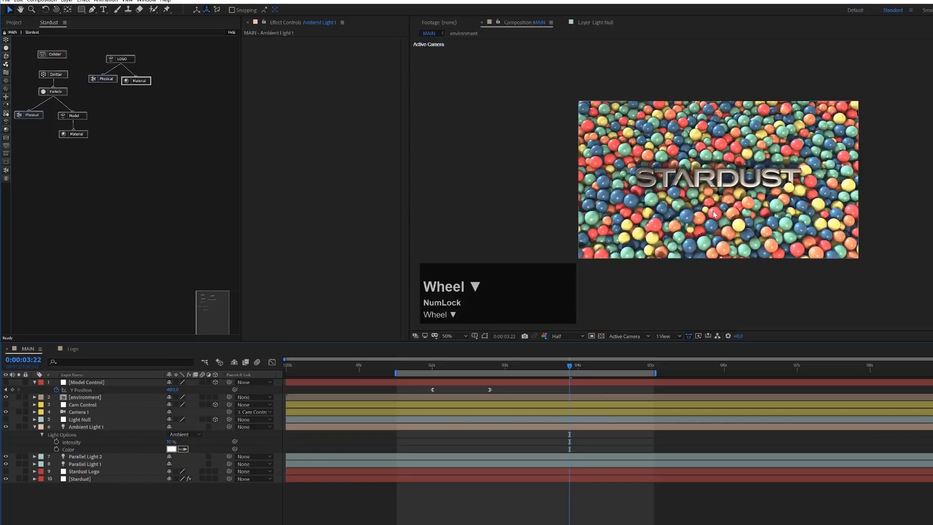
{"action": "left_click", "coordinate": [416, 367]}
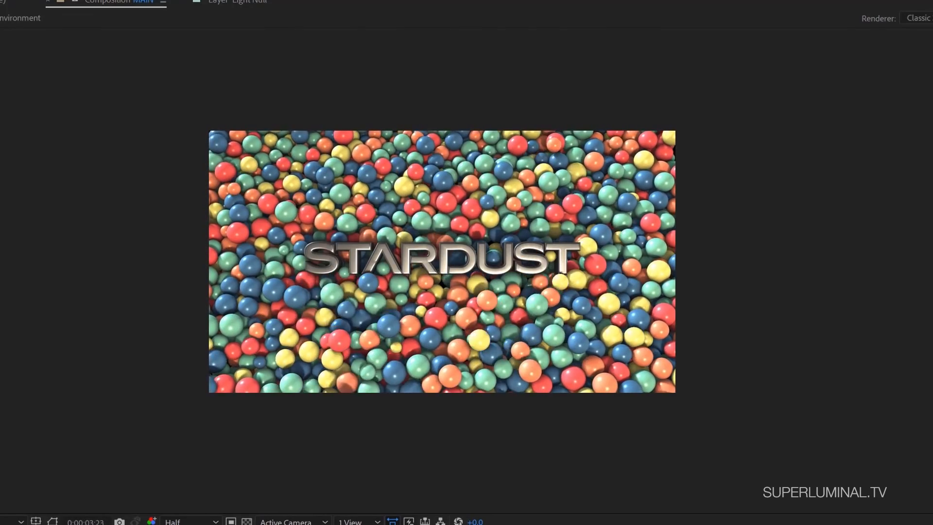
{"action": "key", "text": "space"}
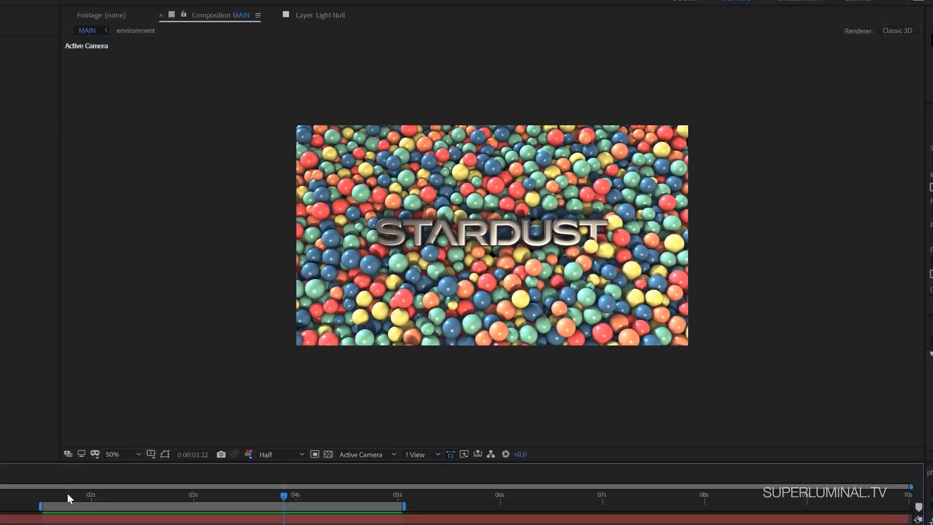